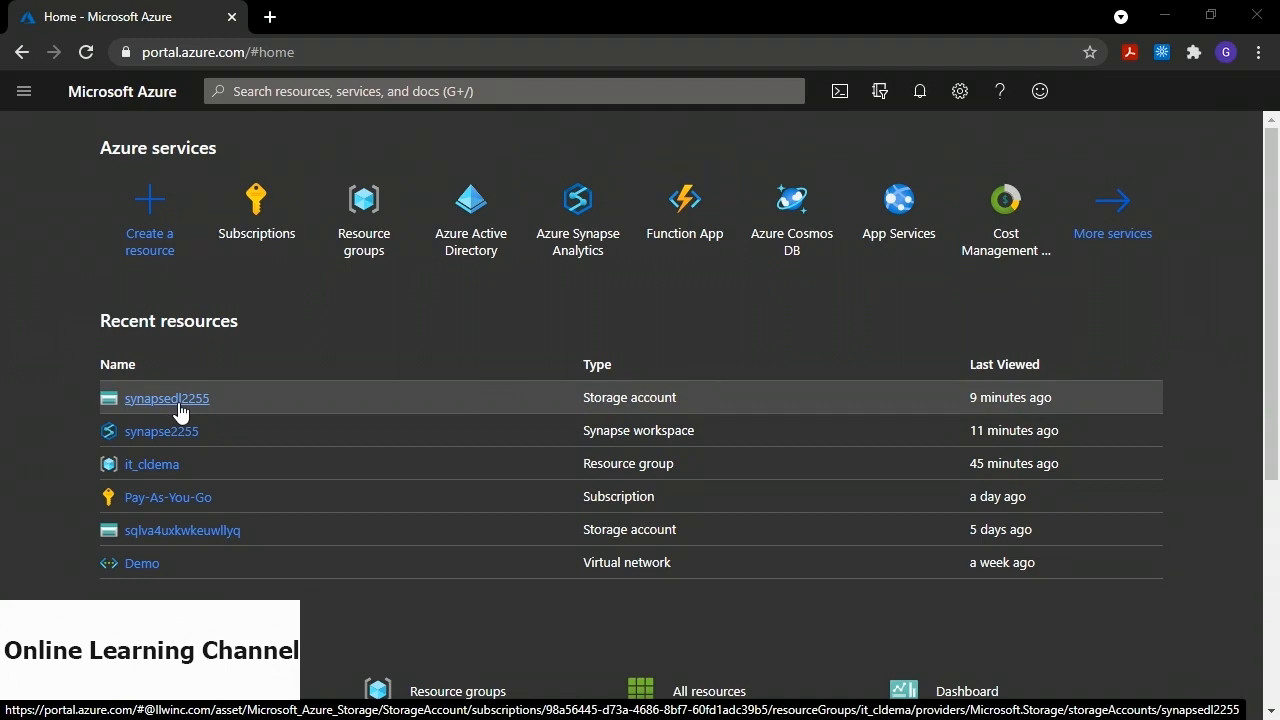
Find Azure Synapse Analytics in the marketplace by searching for "synapse analytics" and start creating a Synapse workspace
left_click(152, 210)
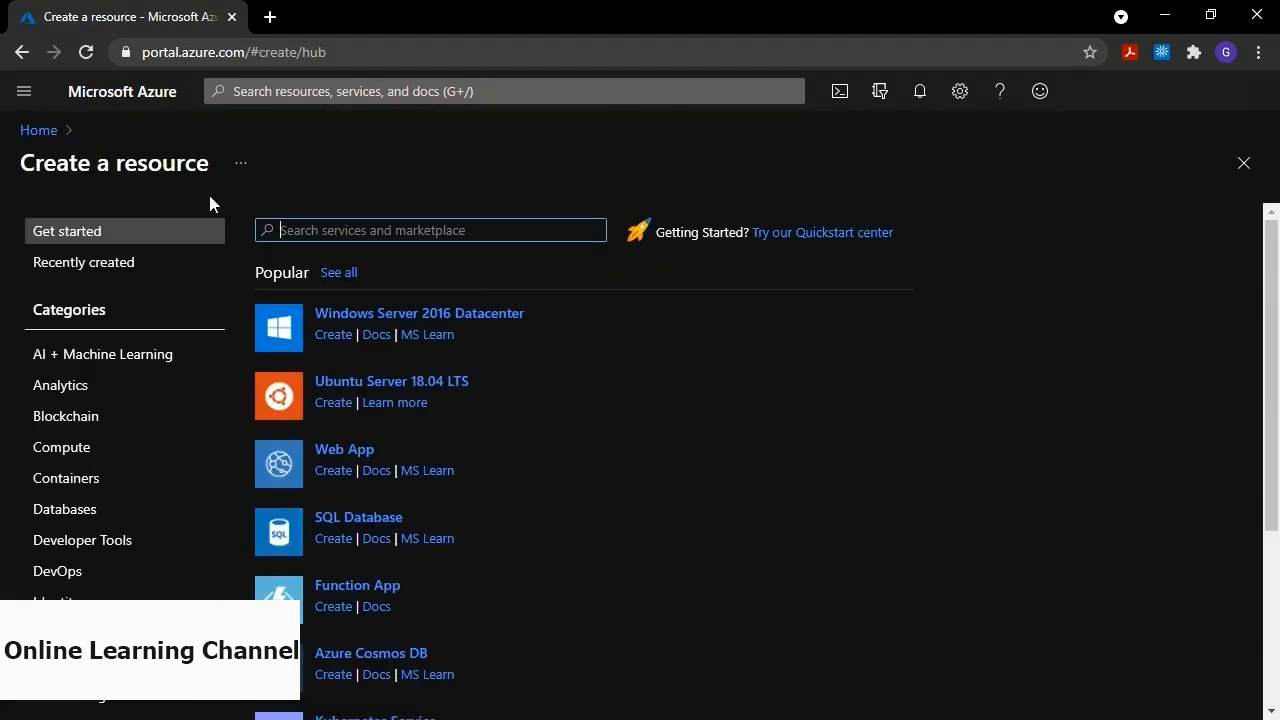
type("synapse analytics")
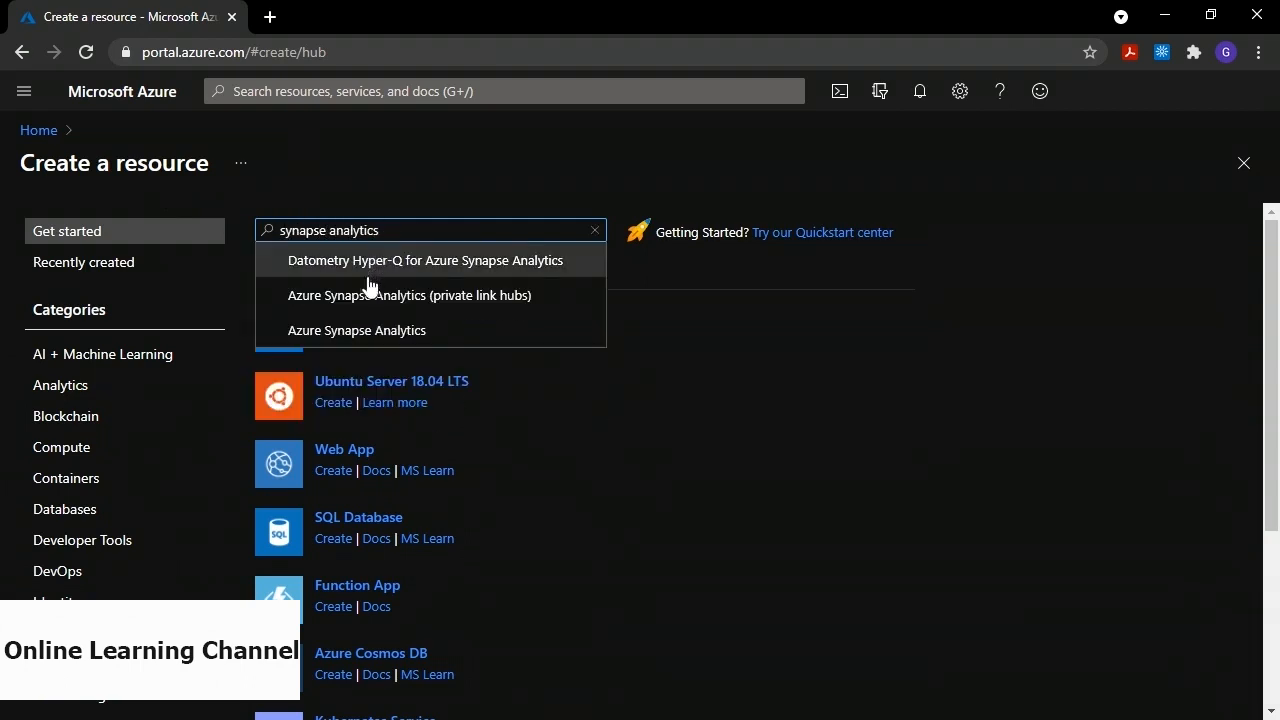
left_click(416, 332)
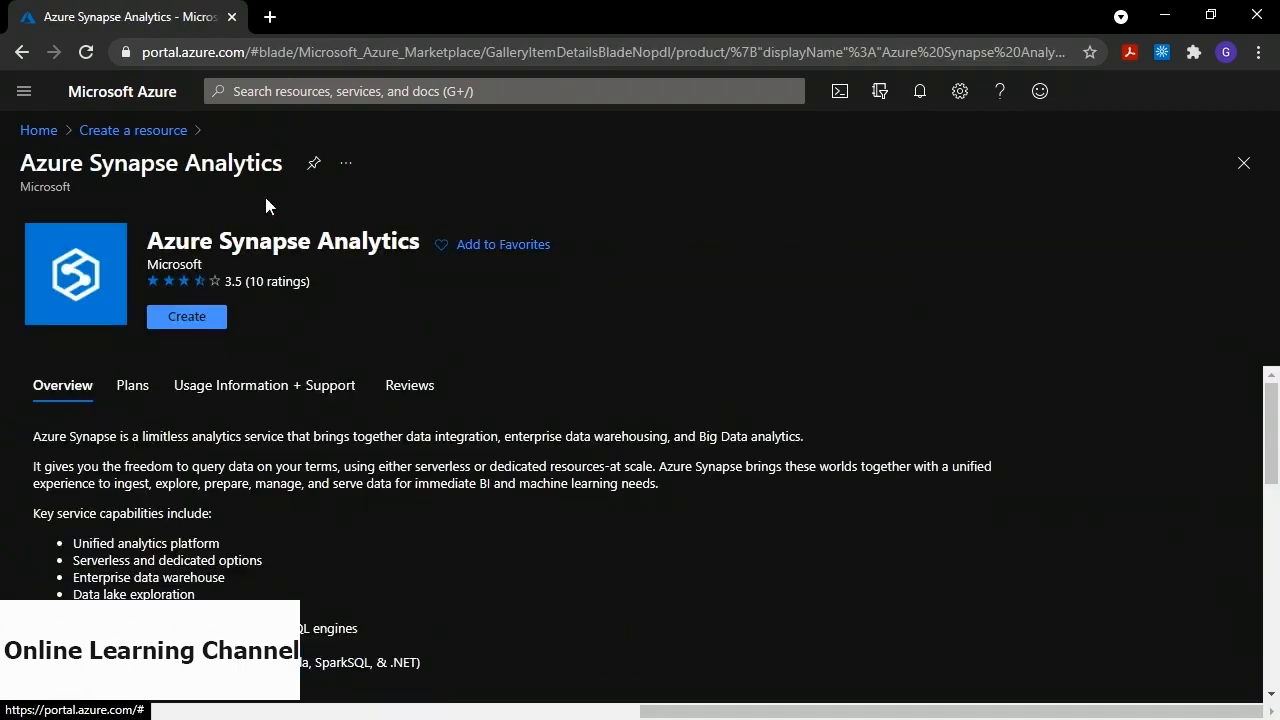
left_click(198, 316)
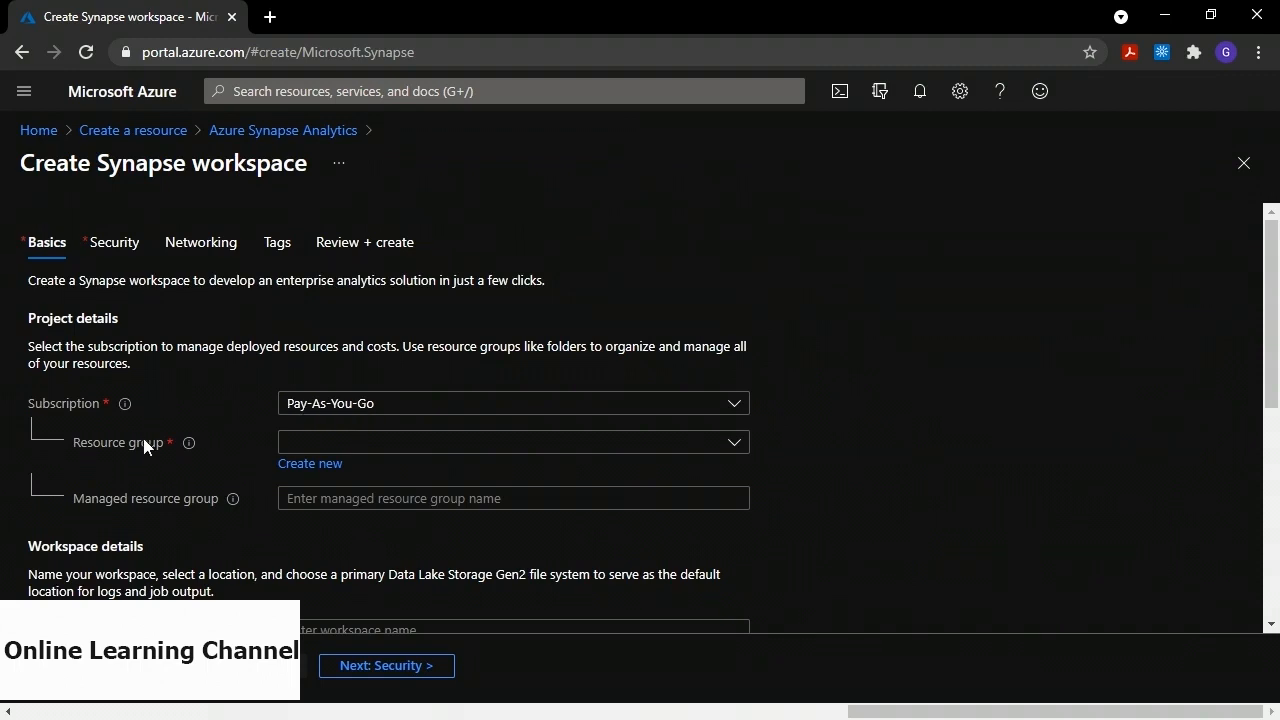
Fill in the workspace basics with resource group it_cldema, workspace name synapse6677 and region Canada Central
left_click(316, 448)
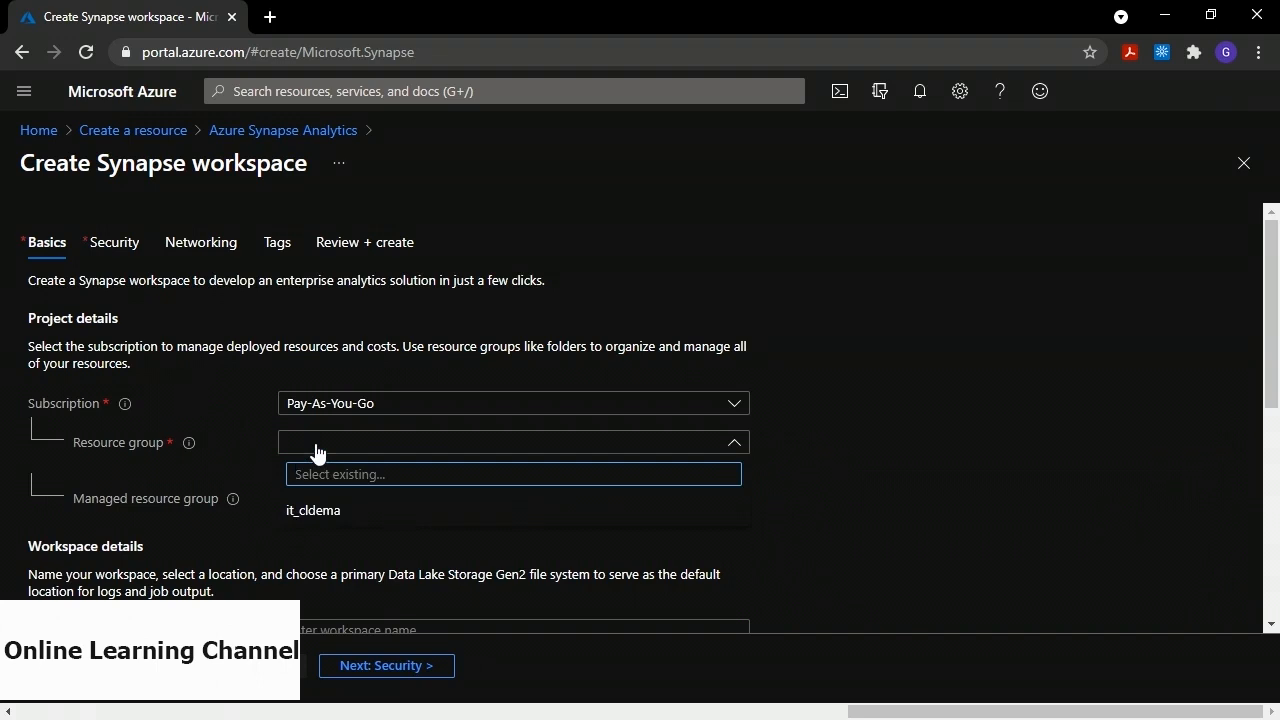
left_click(317, 511)
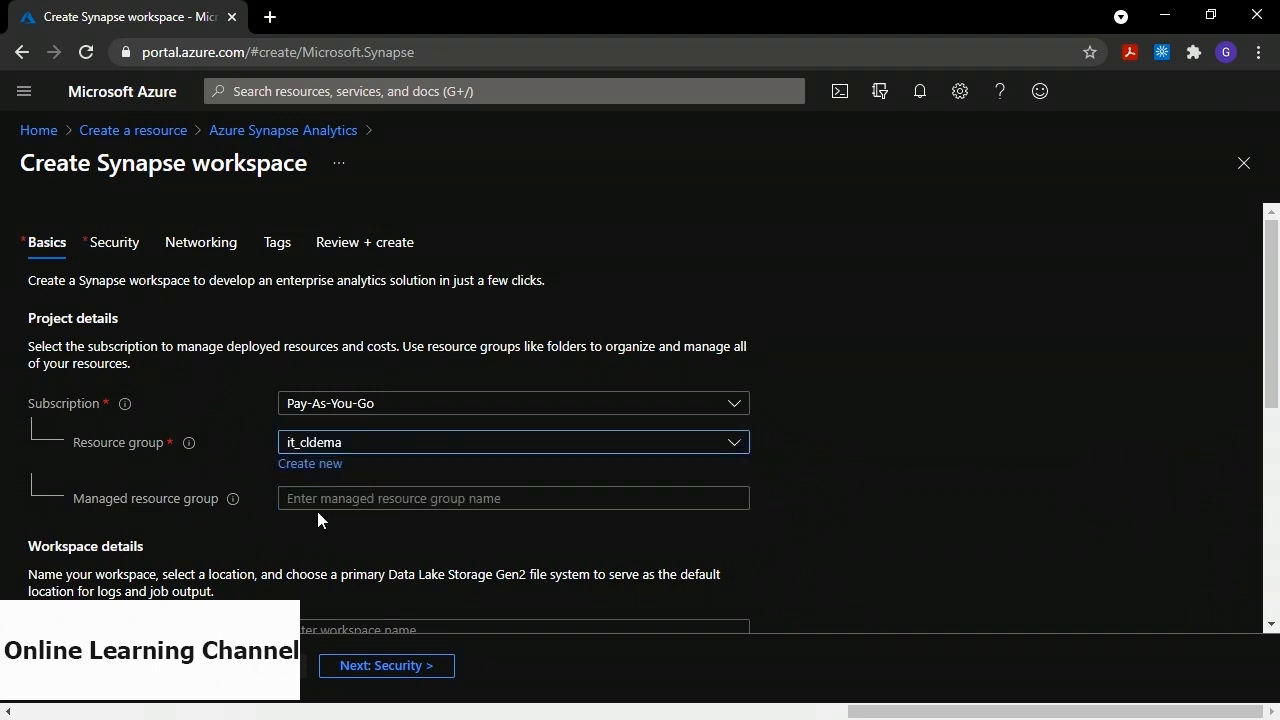
scroll(300, 515, "down", 2)
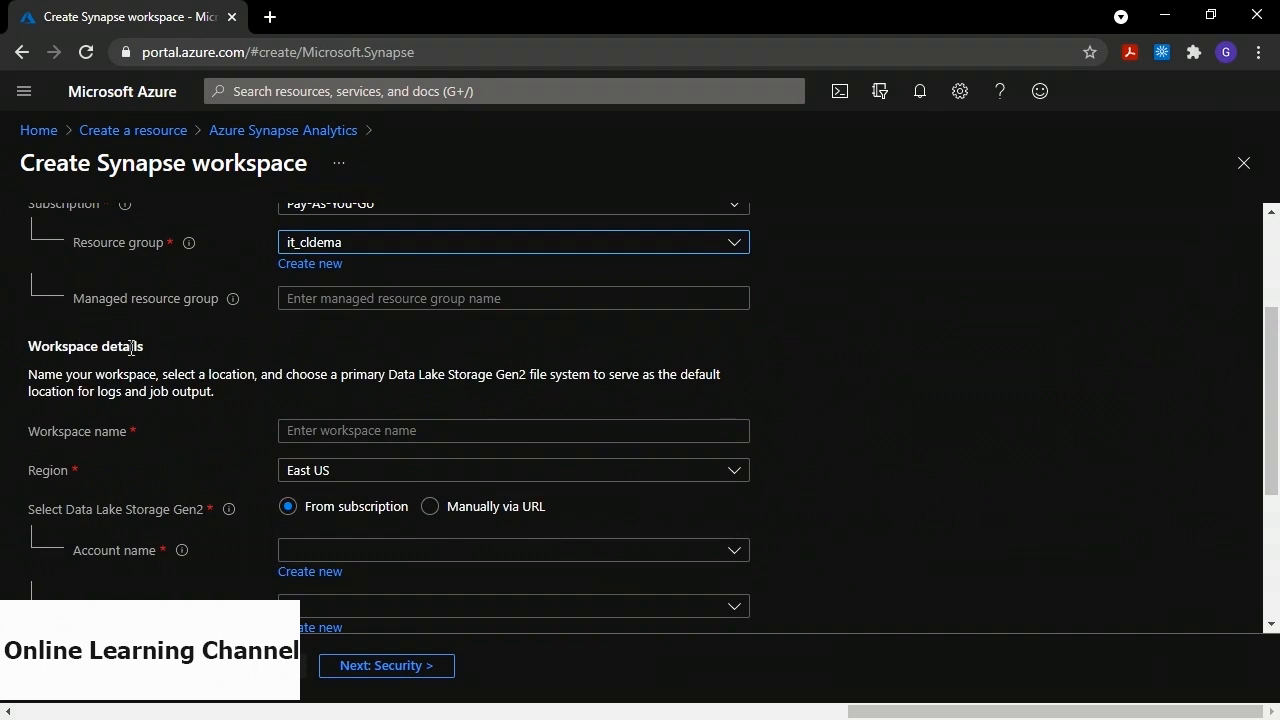
left_click(356, 438)
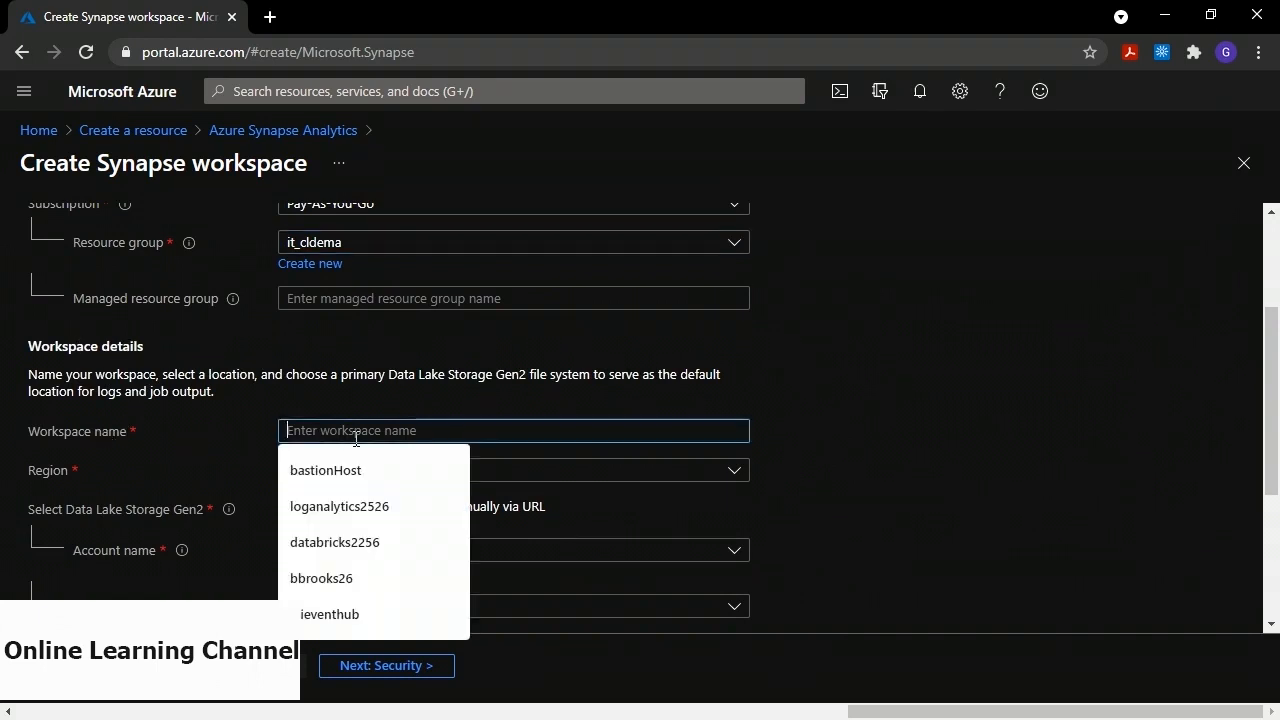
type("synapse")
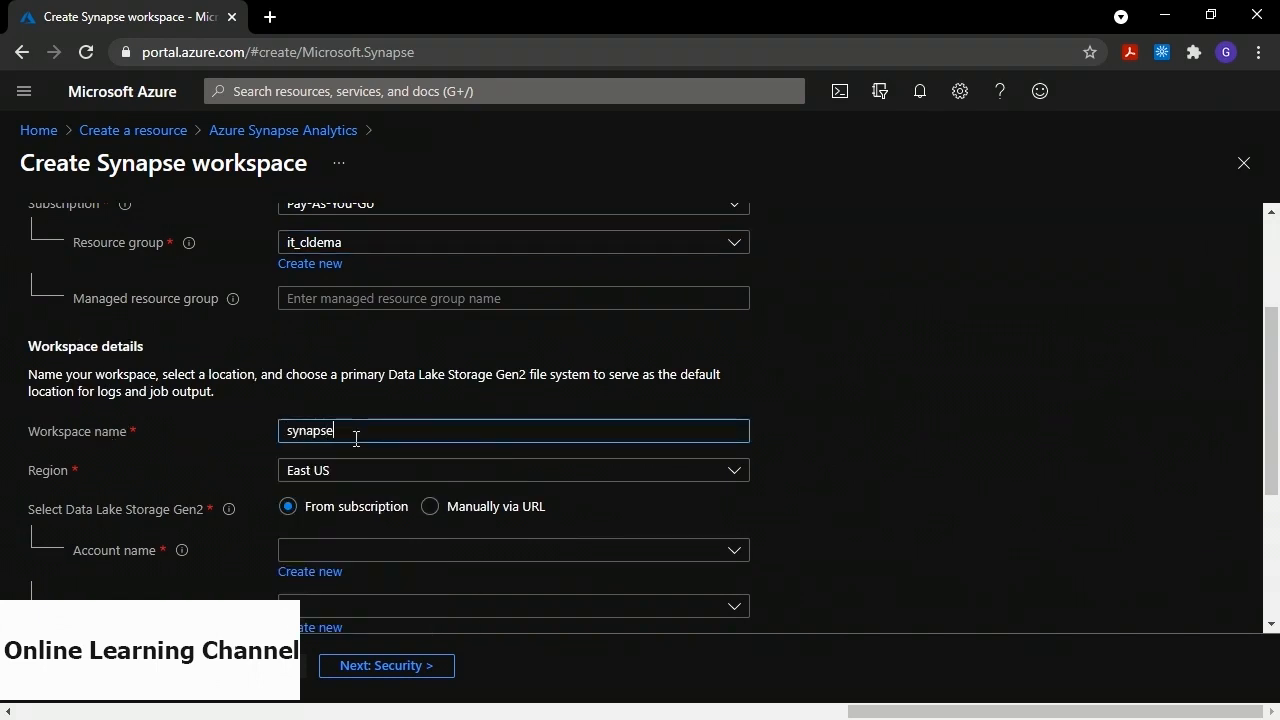
type("6677")
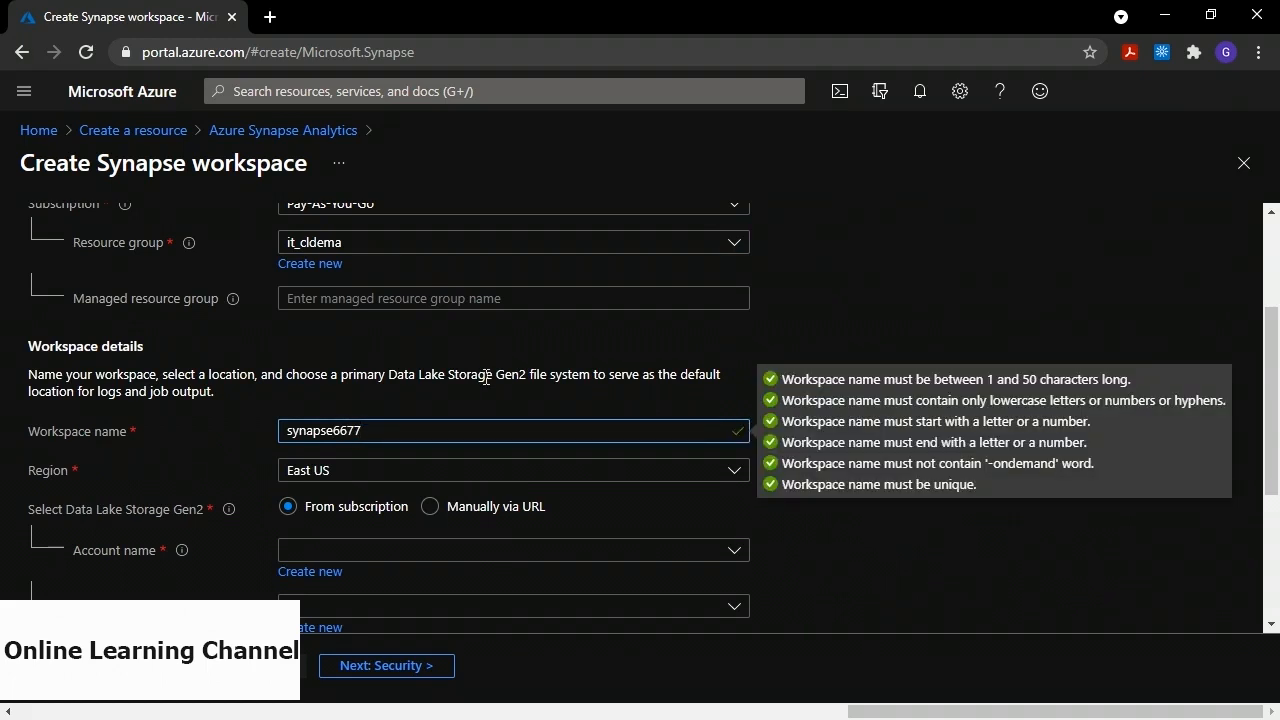
left_click(300, 474)
left_click(371, 255)
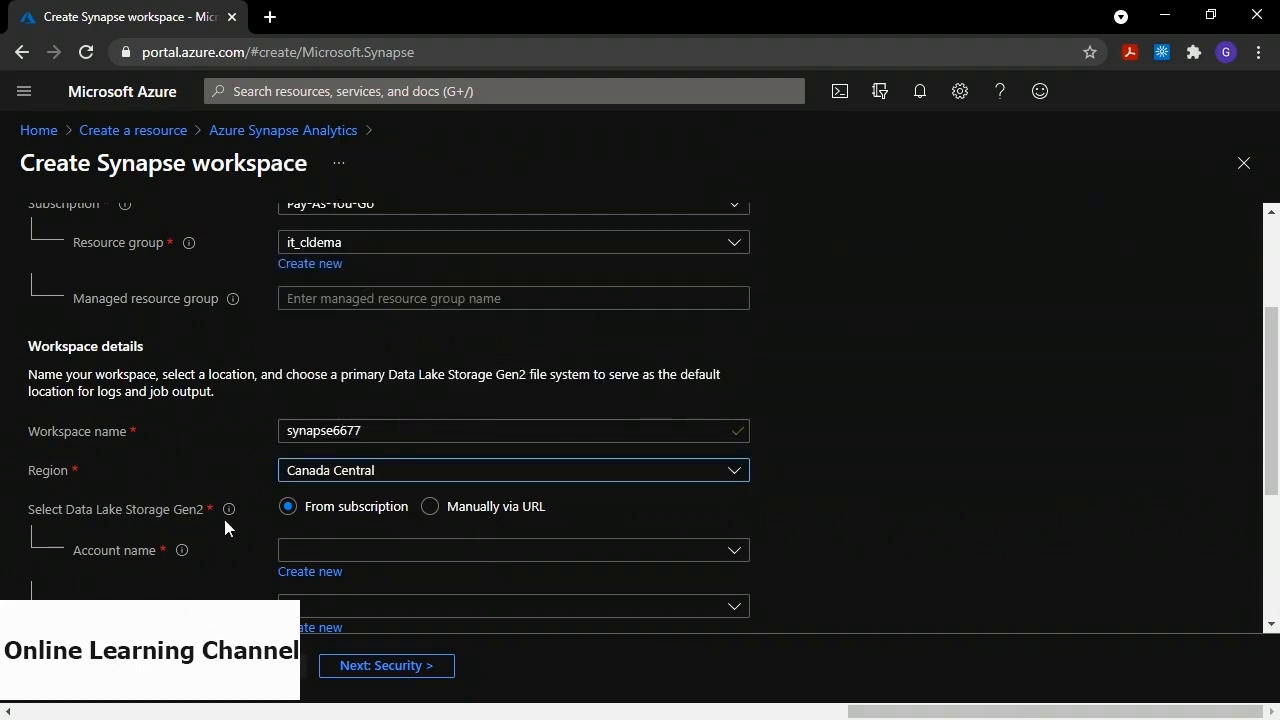
Create a new Data Lake Storage Gen2 account named dl4564 for the workspace
scroll(263, 512, "down", 2)
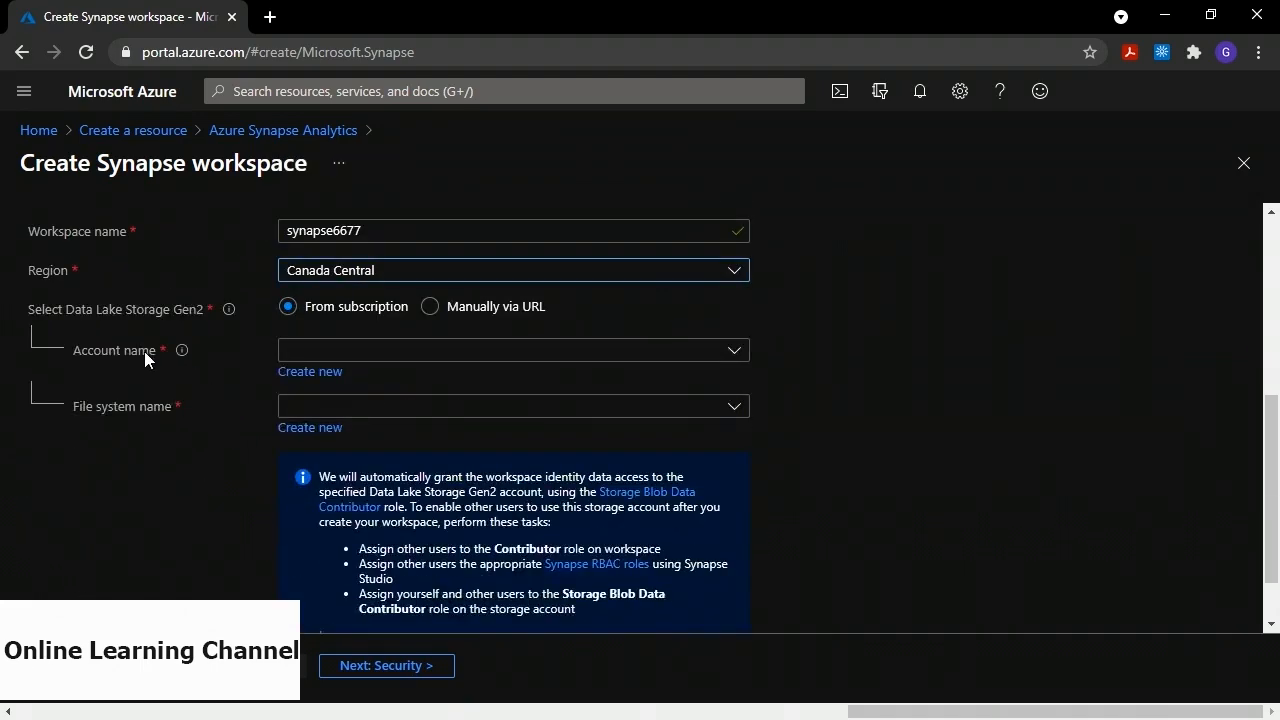
left_click(307, 378)
type("dl4564")
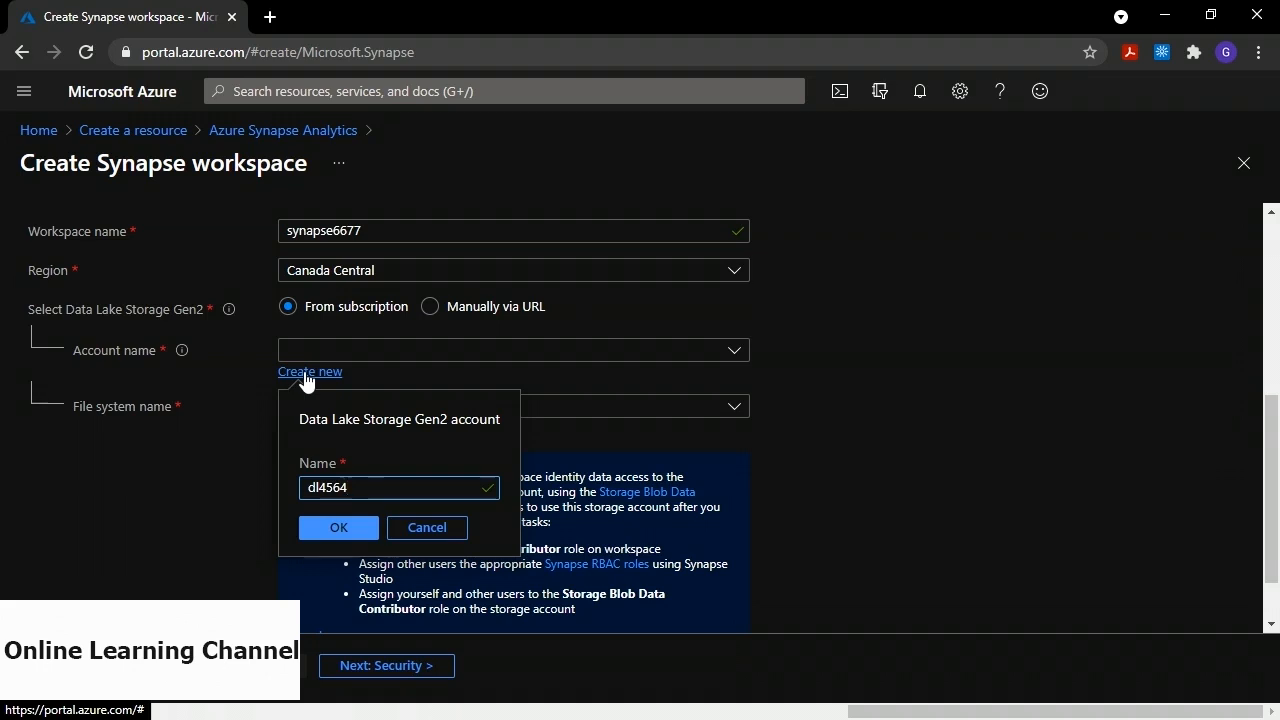
left_click(349, 529)
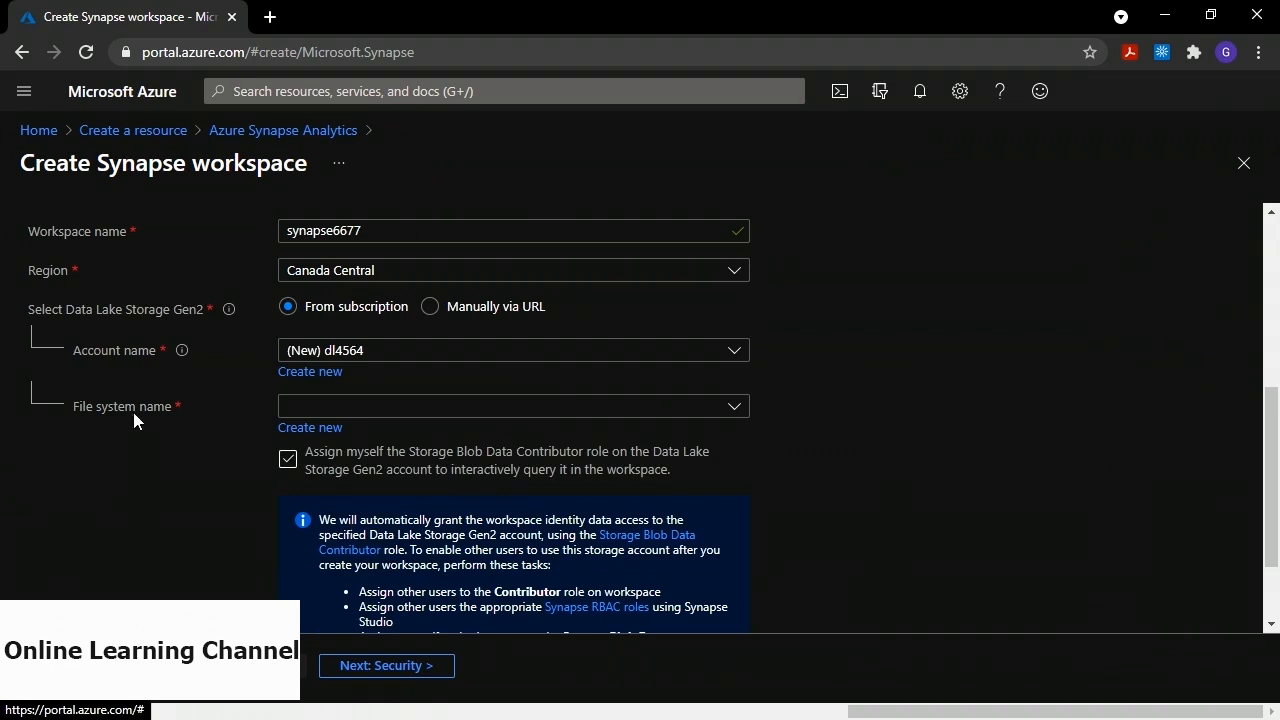
Create a file system named files for the dl4564 account, and return to the portal home without creating the workspace
left_click(314, 430)
left_click(358, 541)
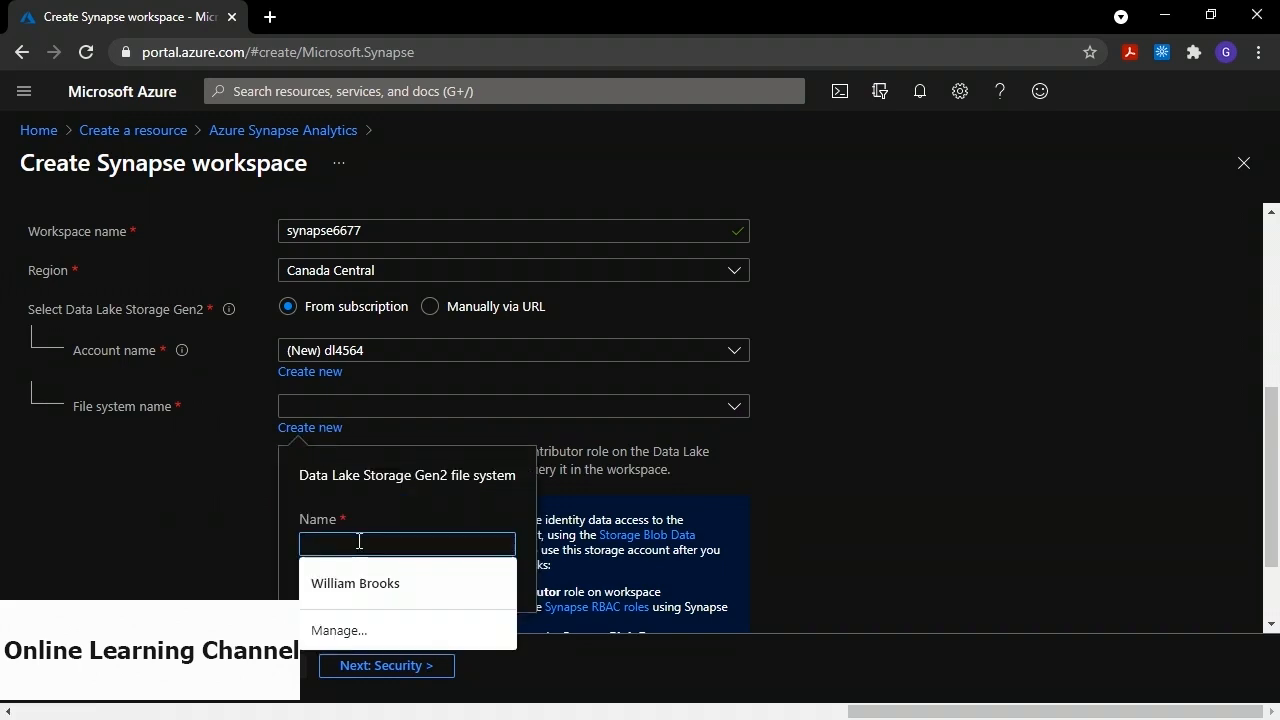
type("files")
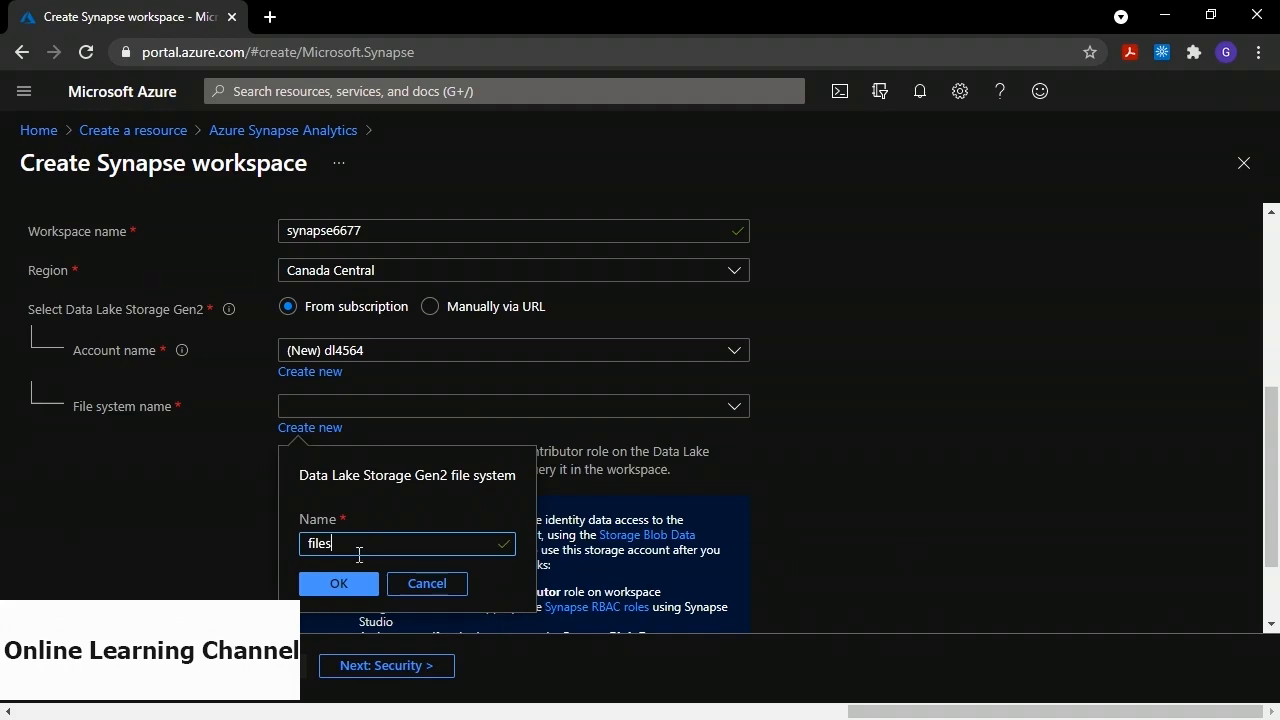
left_click(349, 585)
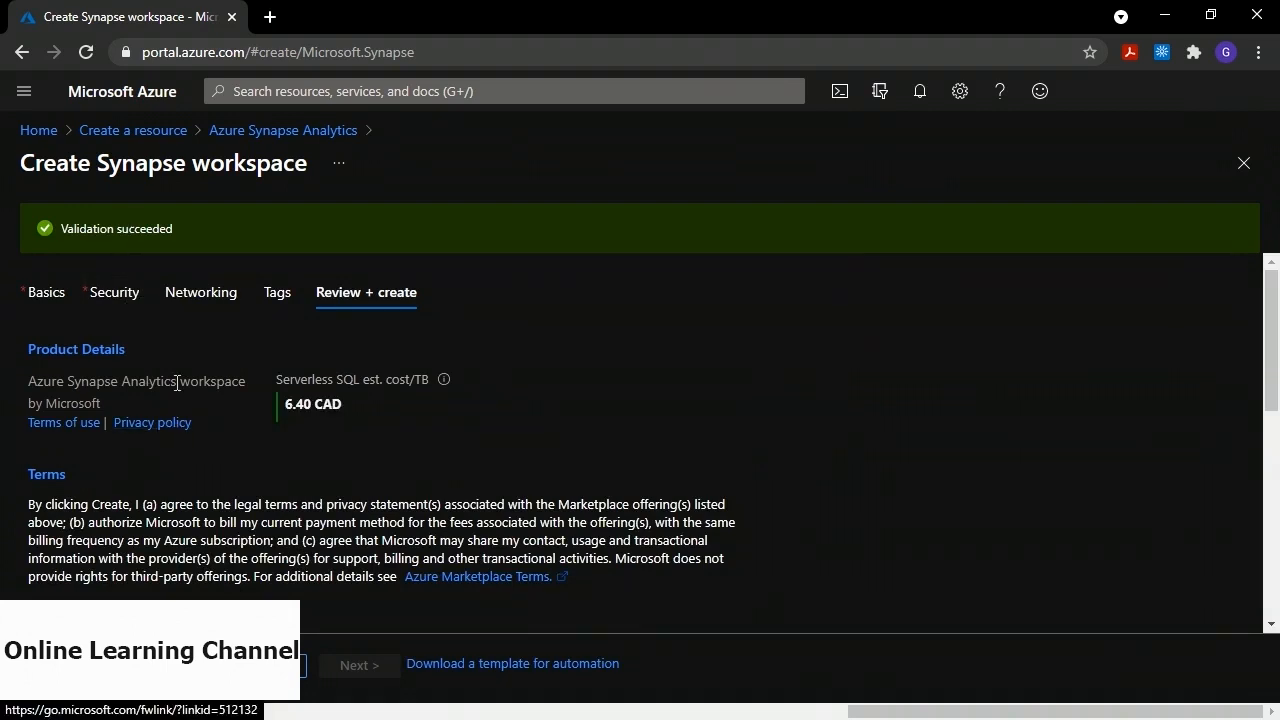
left_click(38, 131)
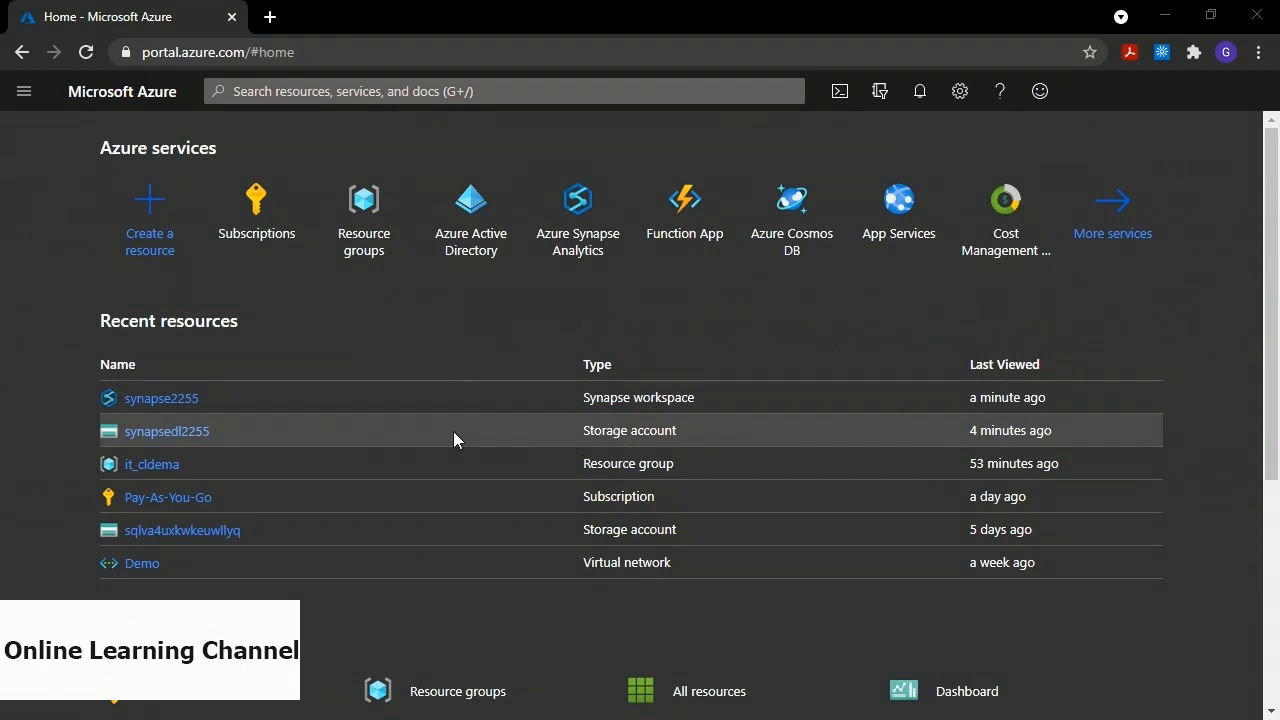
Examine the containers in the synapsedl2255 storage account and return to the portal home
left_click(177, 436)
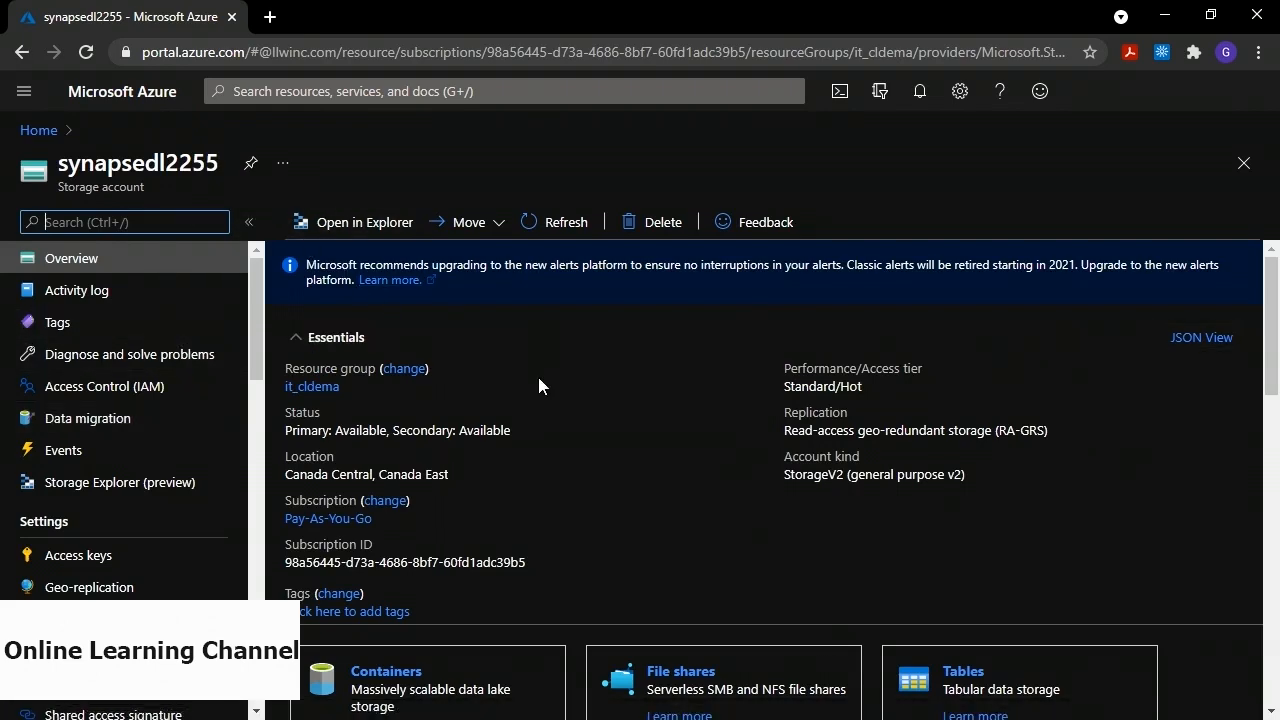
scroll(538, 385, "down", 2)
left_click(364, 478)
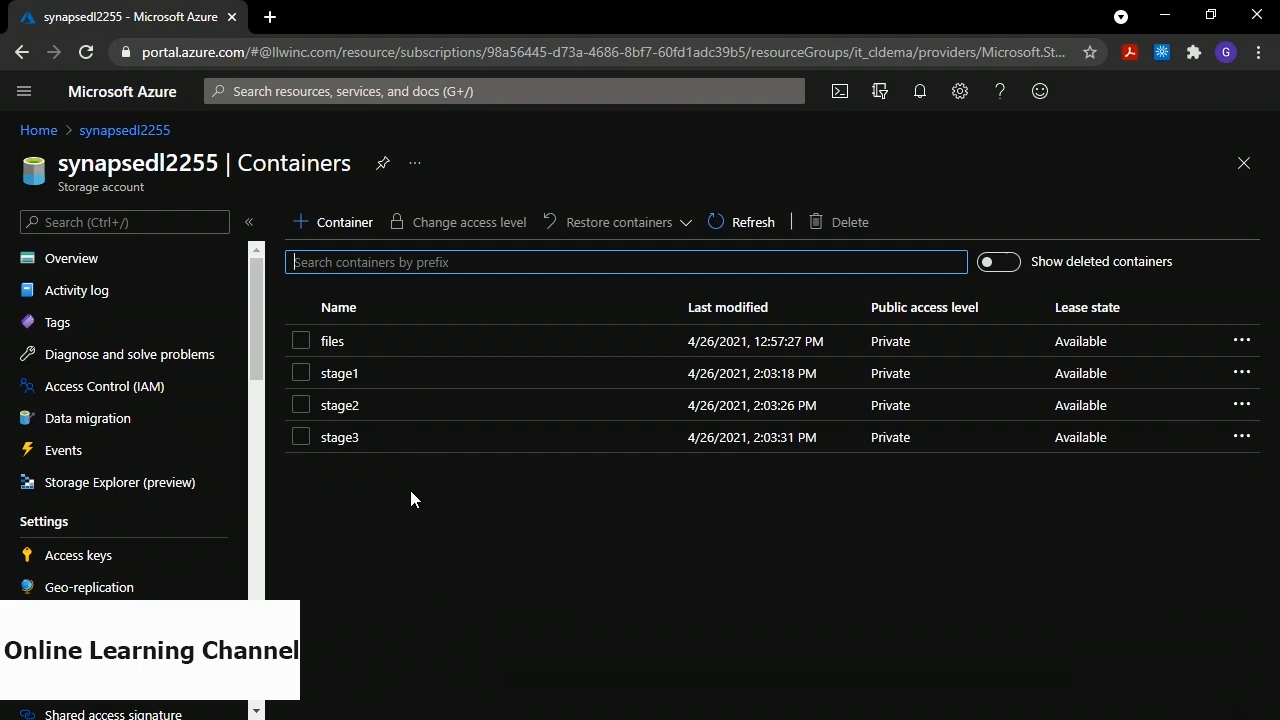
left_click(40, 132)
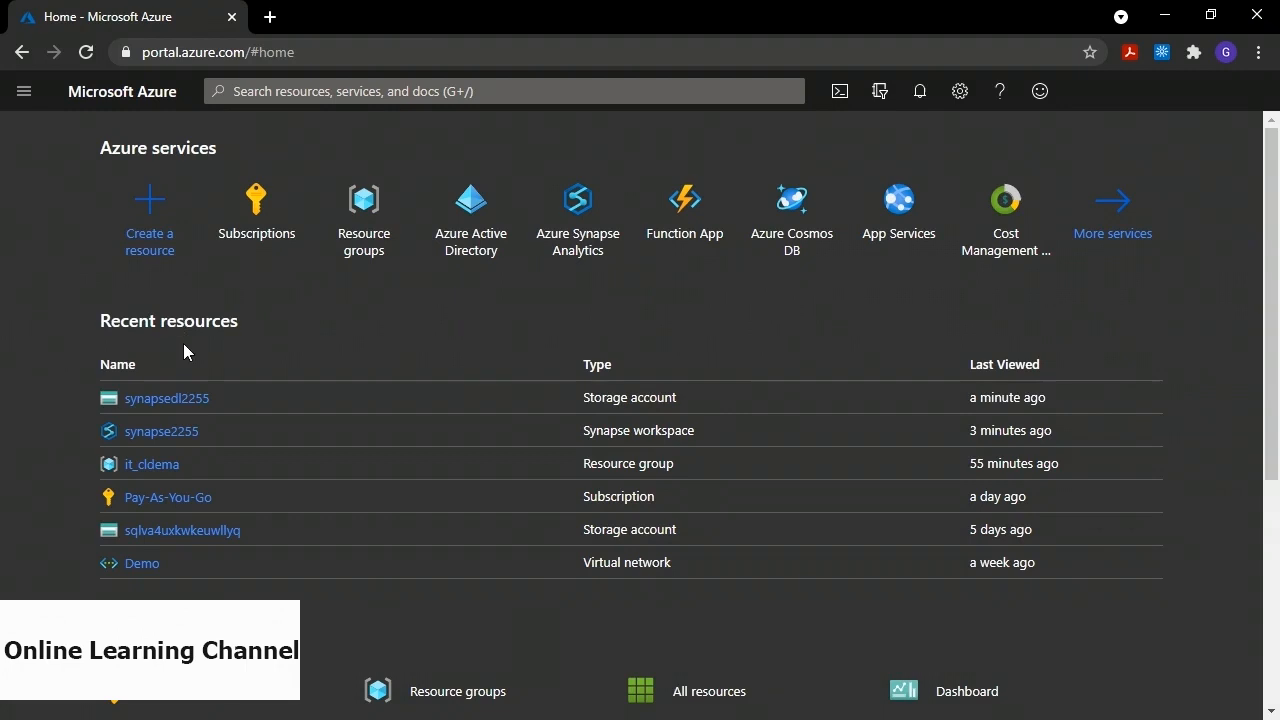
Open the synapse2255 workspace and launch Synapse Studio from it
left_click(177, 432)
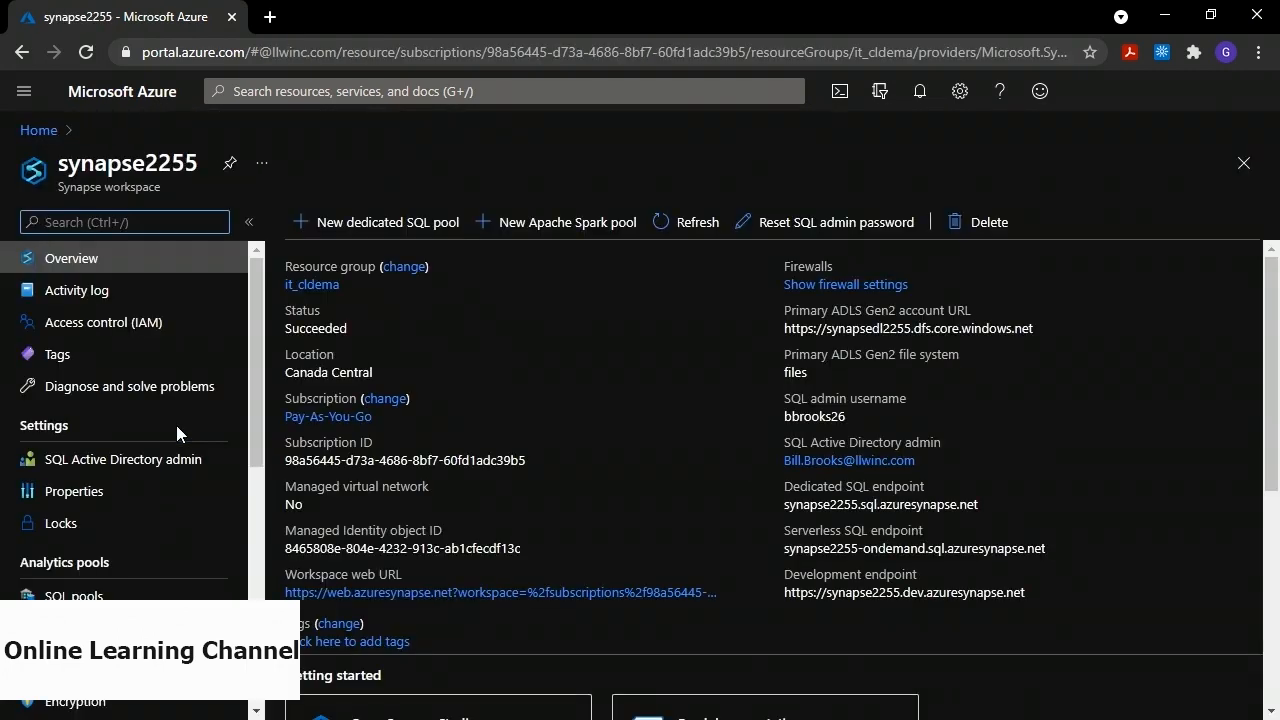
scroll(534, 438, "down", 3)
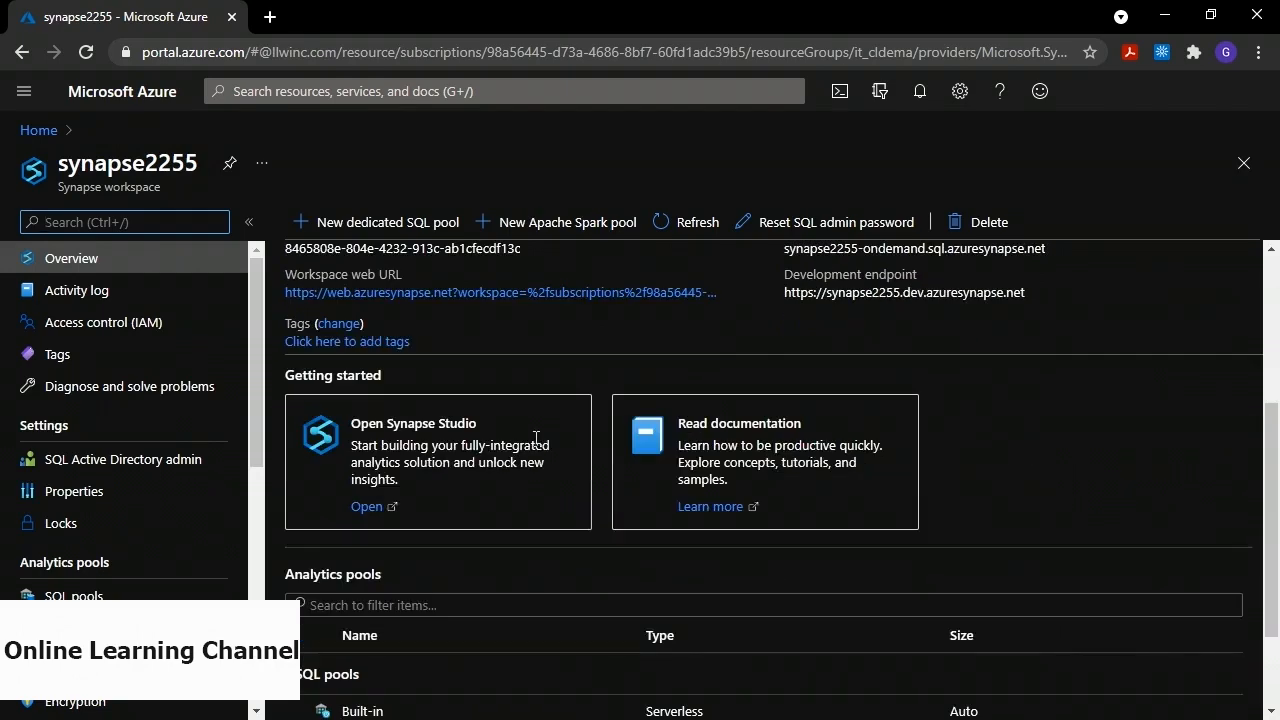
left_click(347, 378)
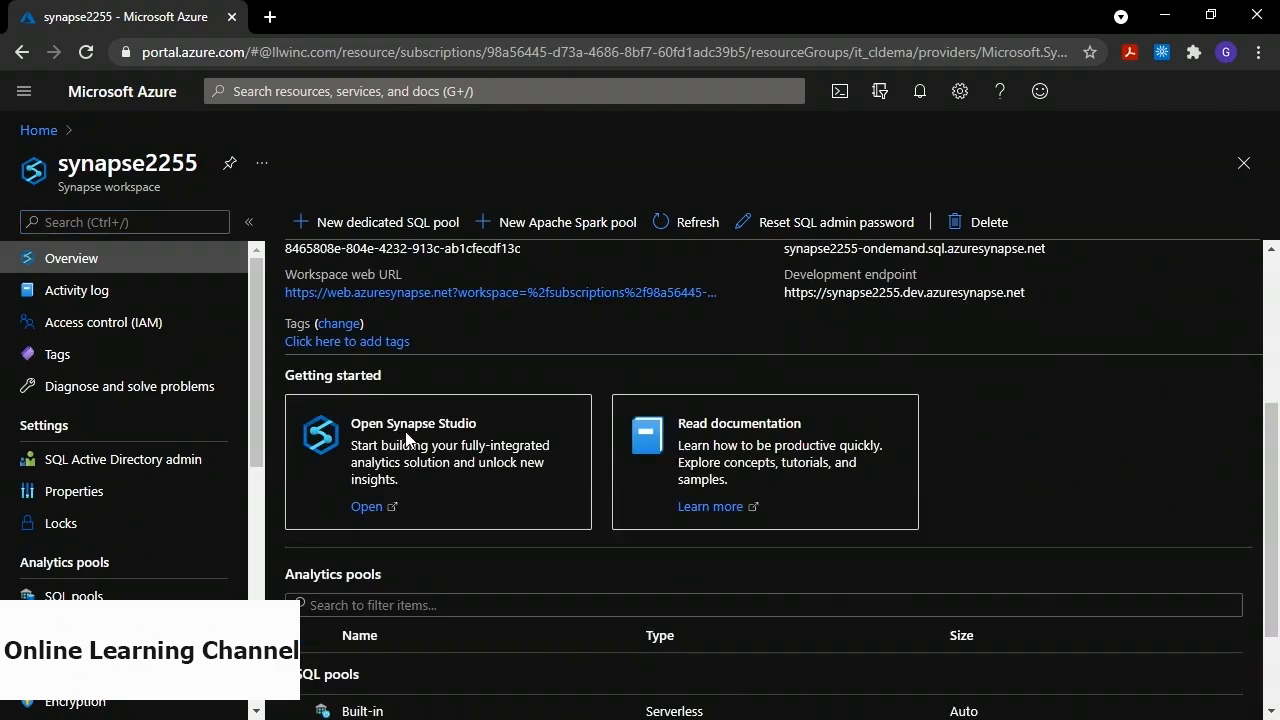
left_click(367, 508)
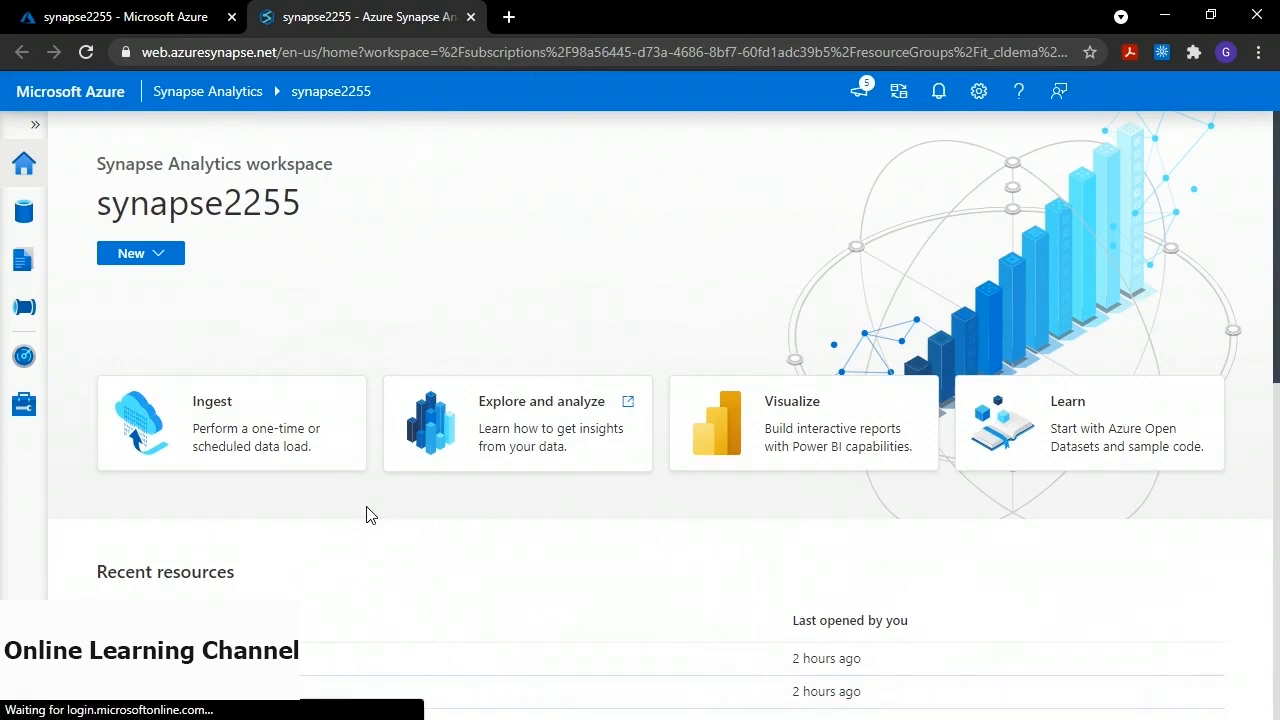
Create a new integration pipeline and place a Copy data activity on its canvas
left_click(24, 313)
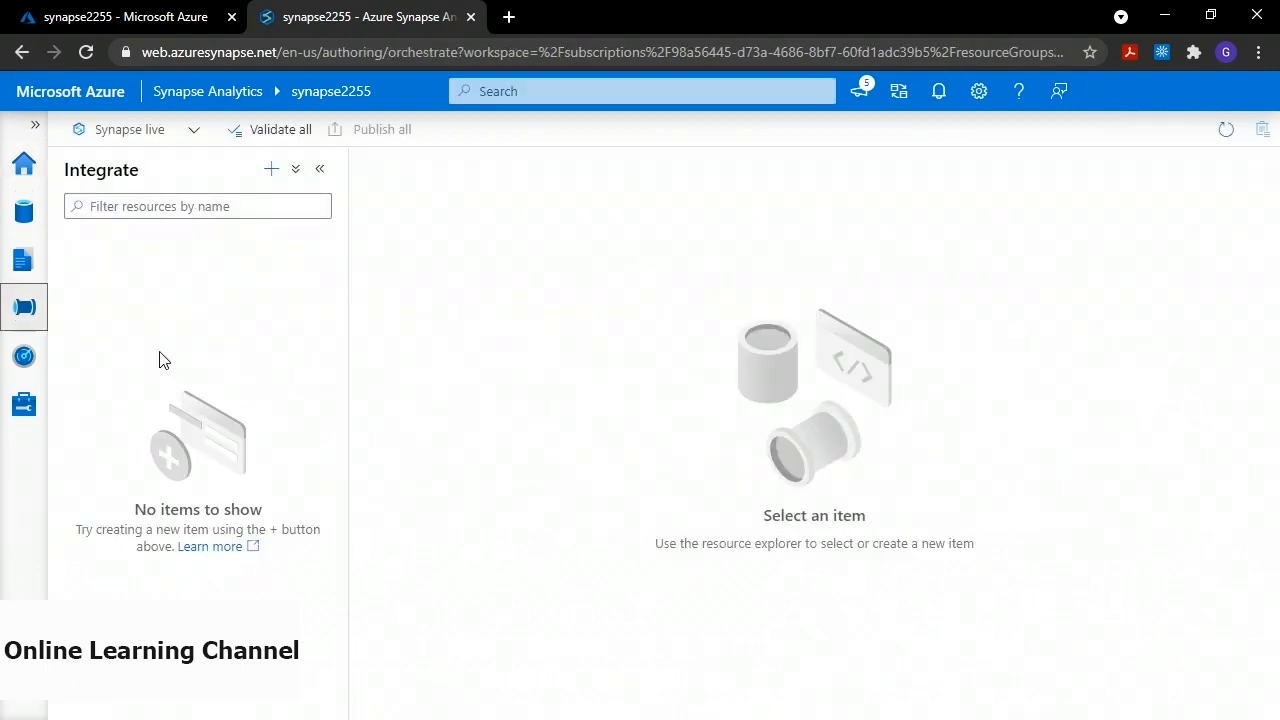
left_click(270, 174)
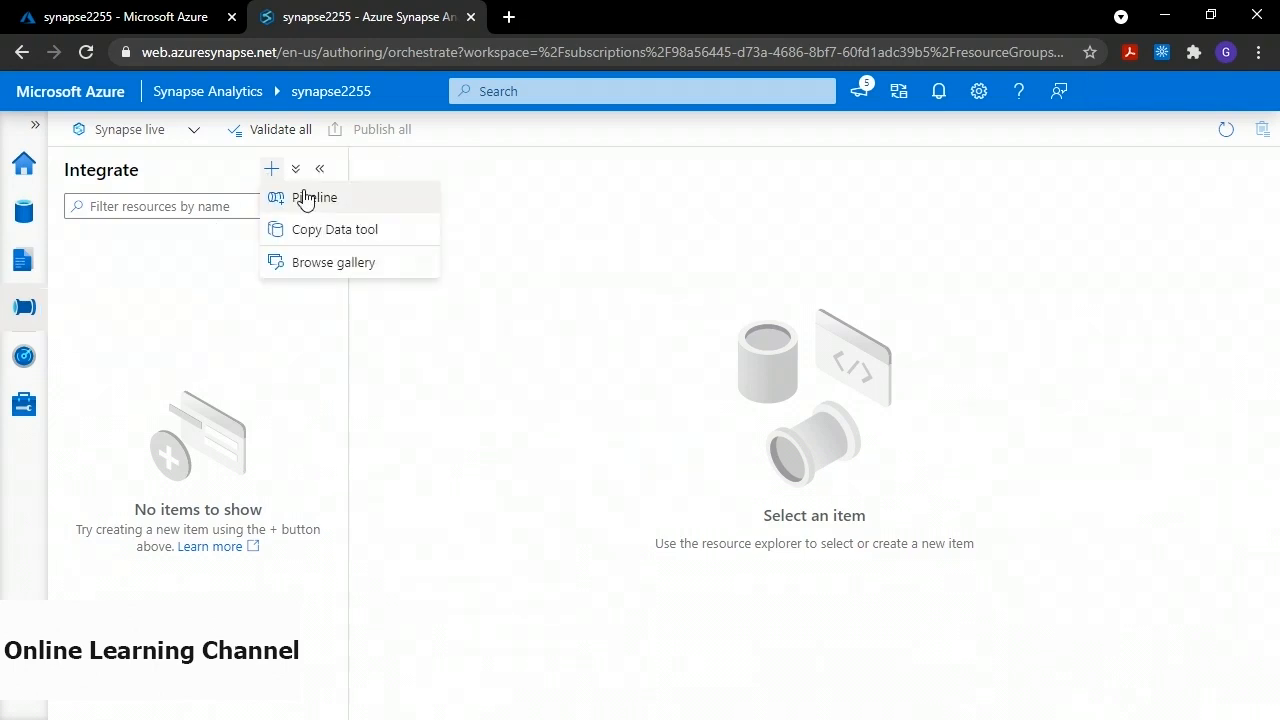
left_click(305, 197)
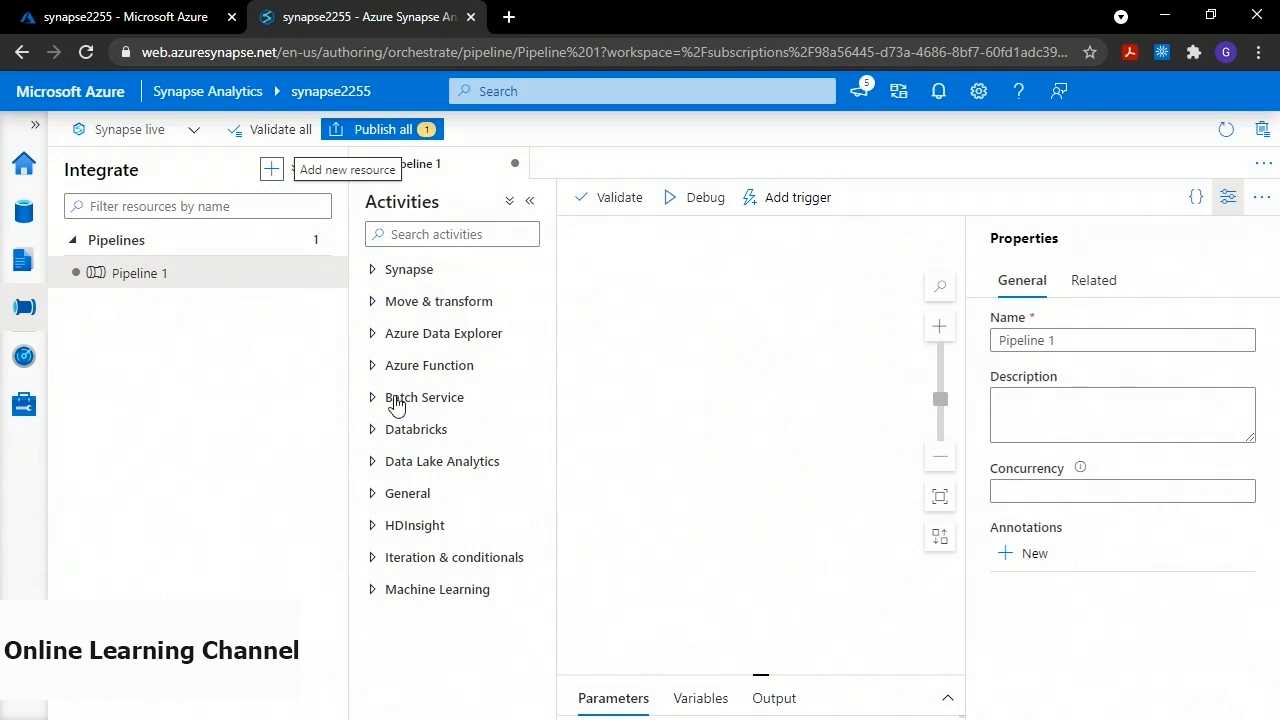
left_click(372, 303)
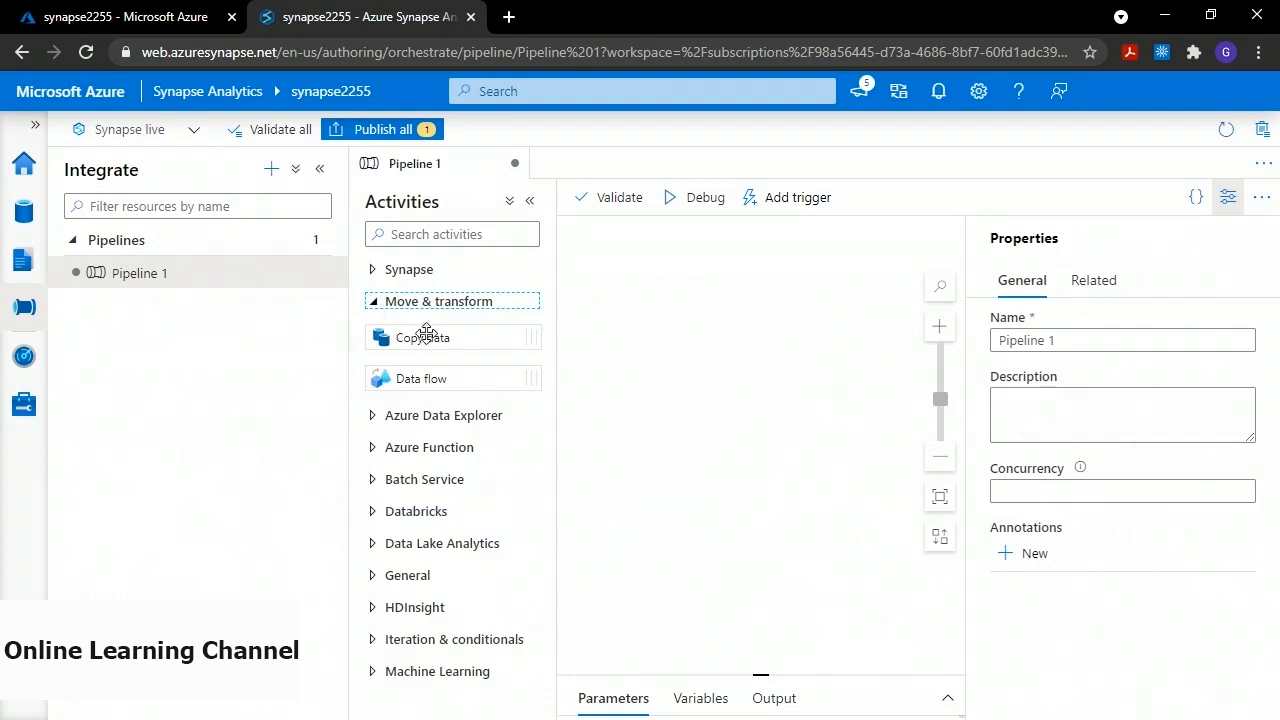
left_click_drag(423, 335, 680, 362)
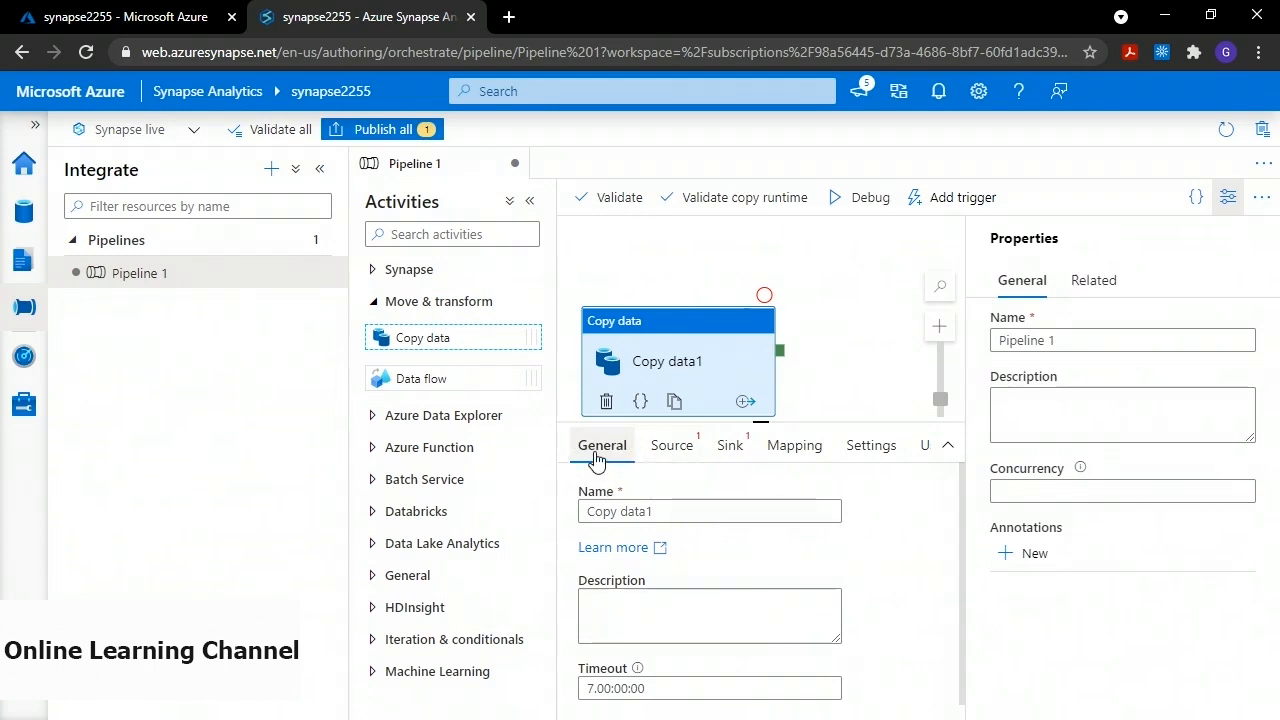
Rename the Copy data activity as "copy stage1 to stage2"
left_click_drag(590, 515, 680, 512)
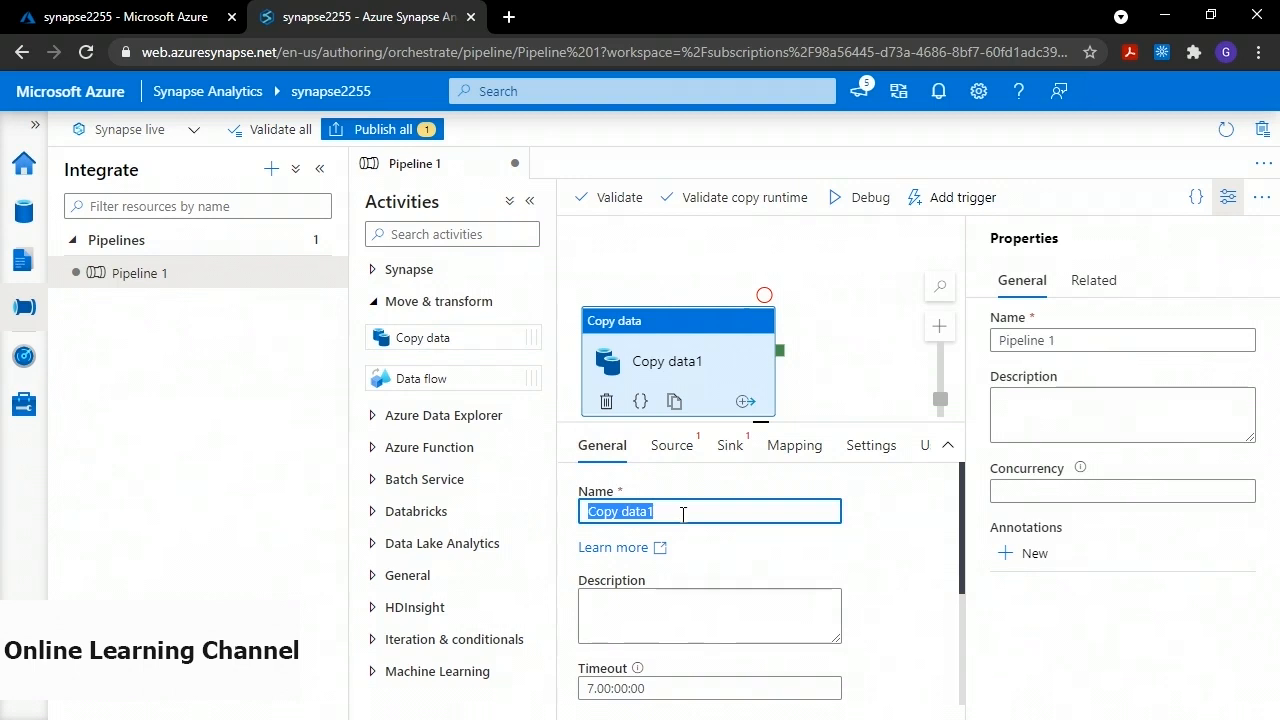
type("copy starg")
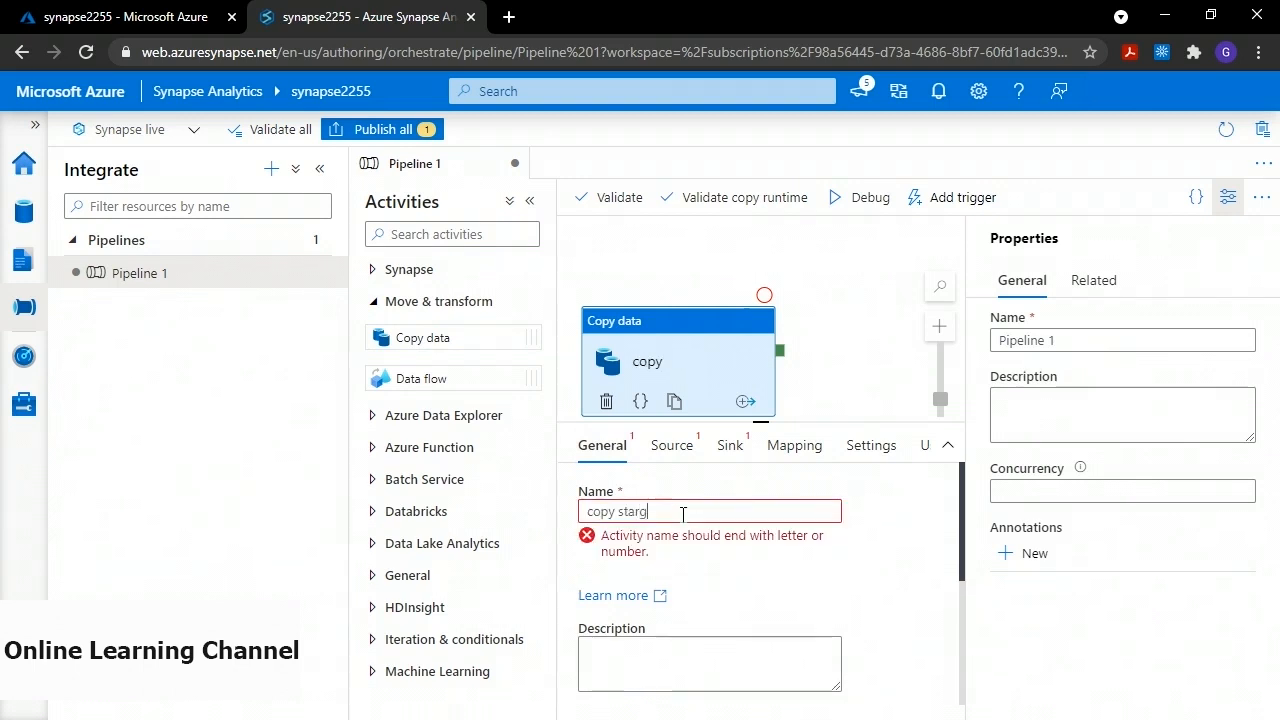
key("BackSpace")
key("BackSpace")
type("ge1 to starg")
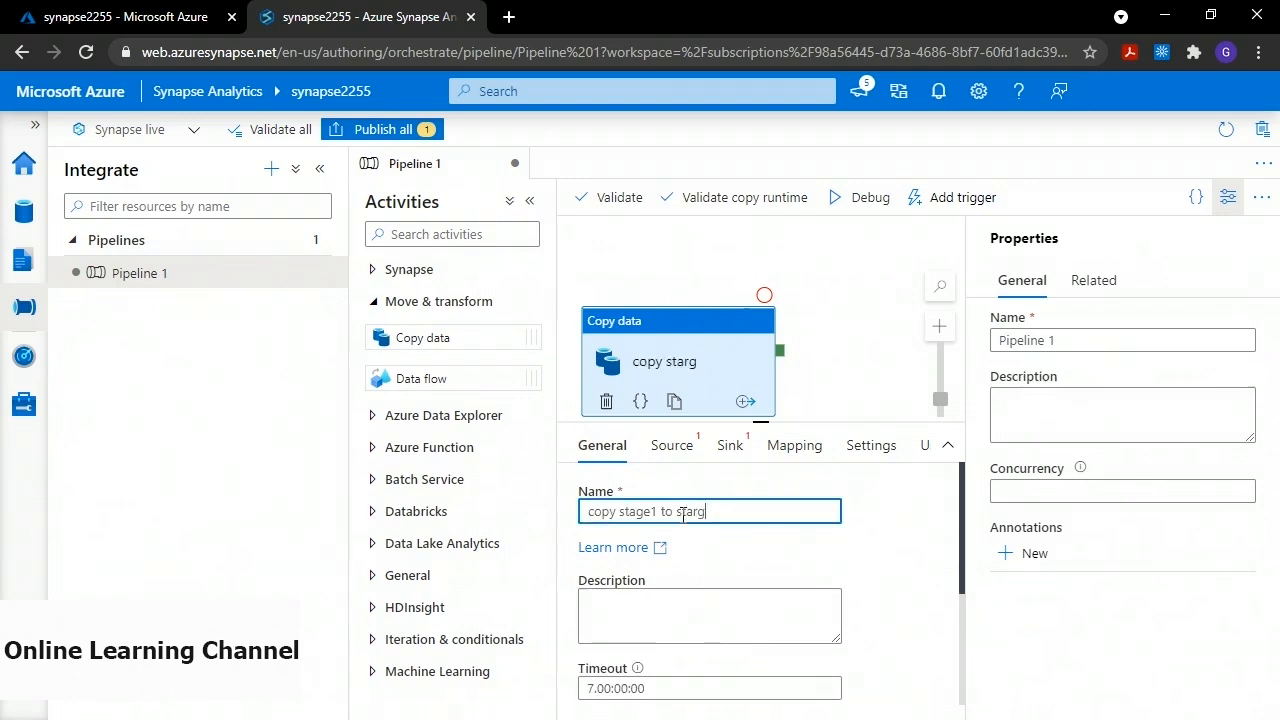
key("BackSpace")
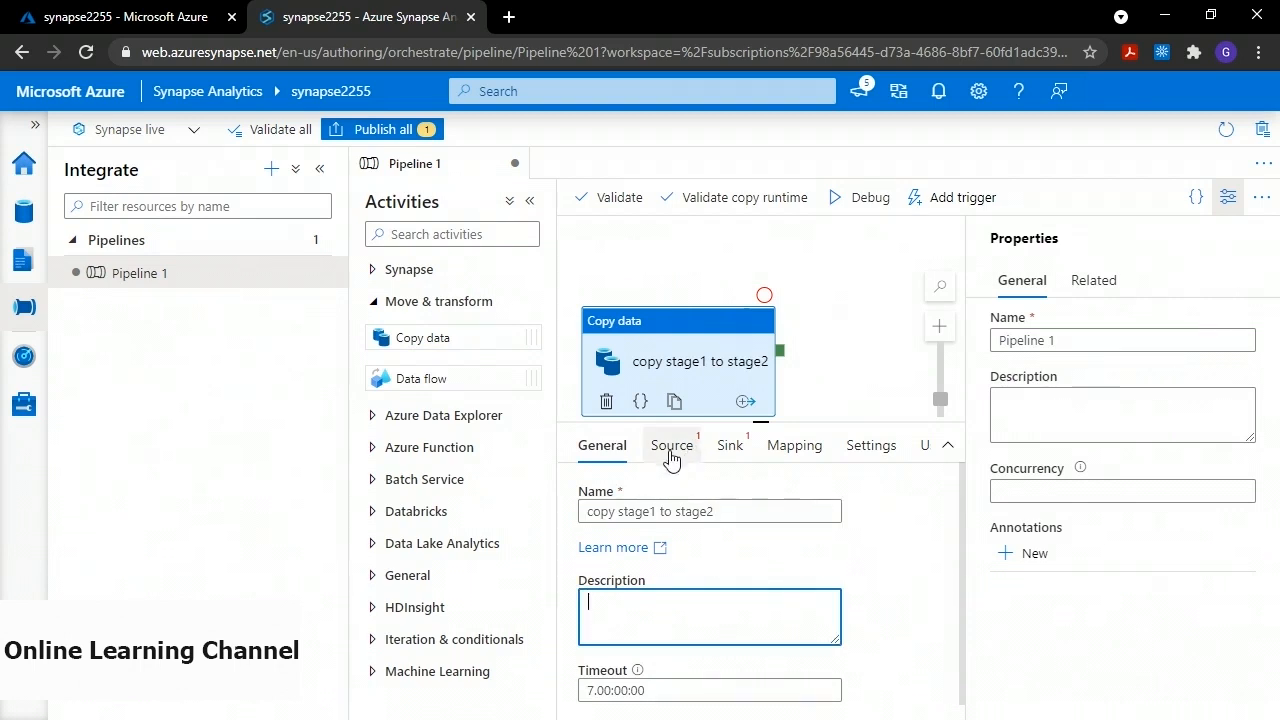
Start a new source dataset for the copy activity, using Azure Blob Storage as the data store and Binary as the format
left_click(671, 457)
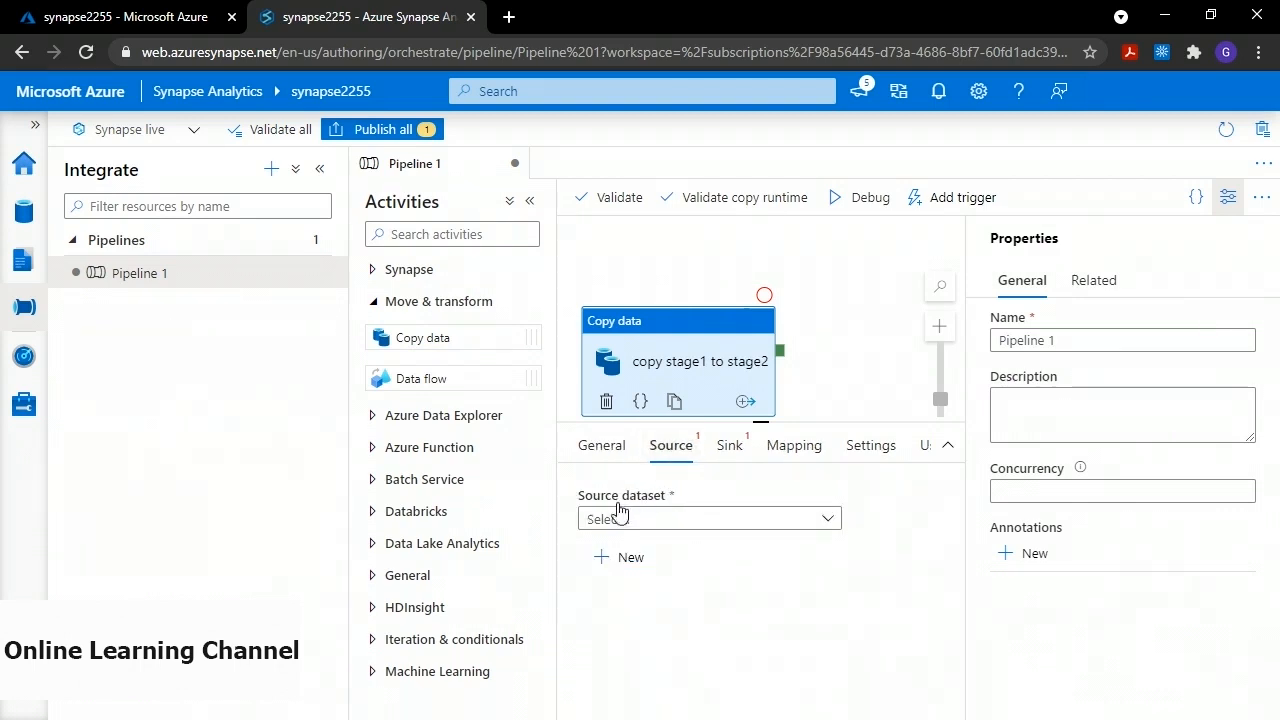
left_click(632, 566)
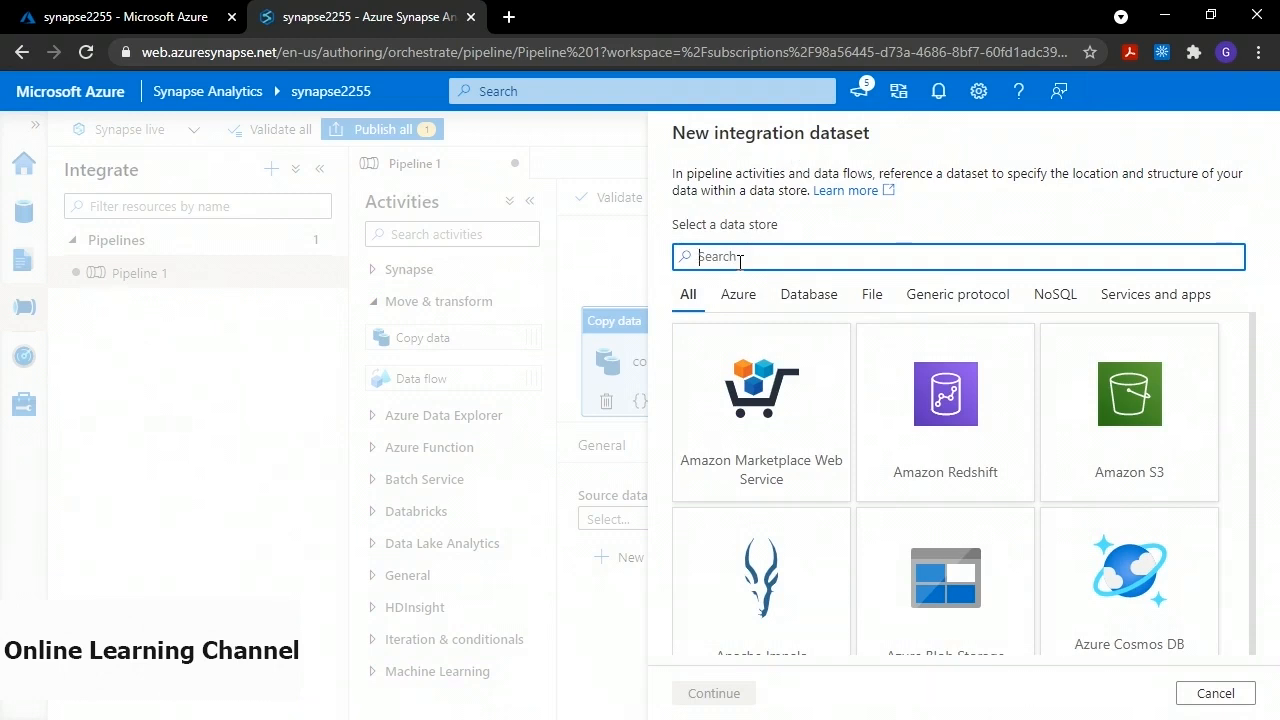
type("blob")
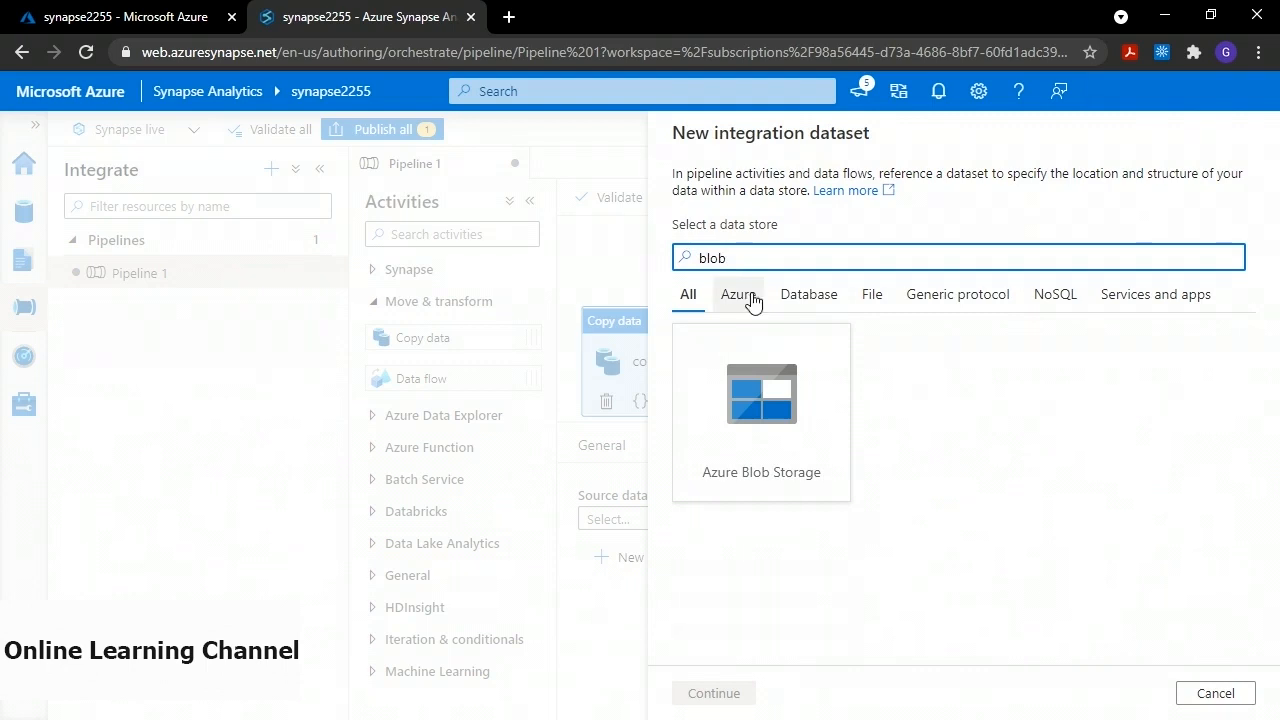
left_click(767, 417)
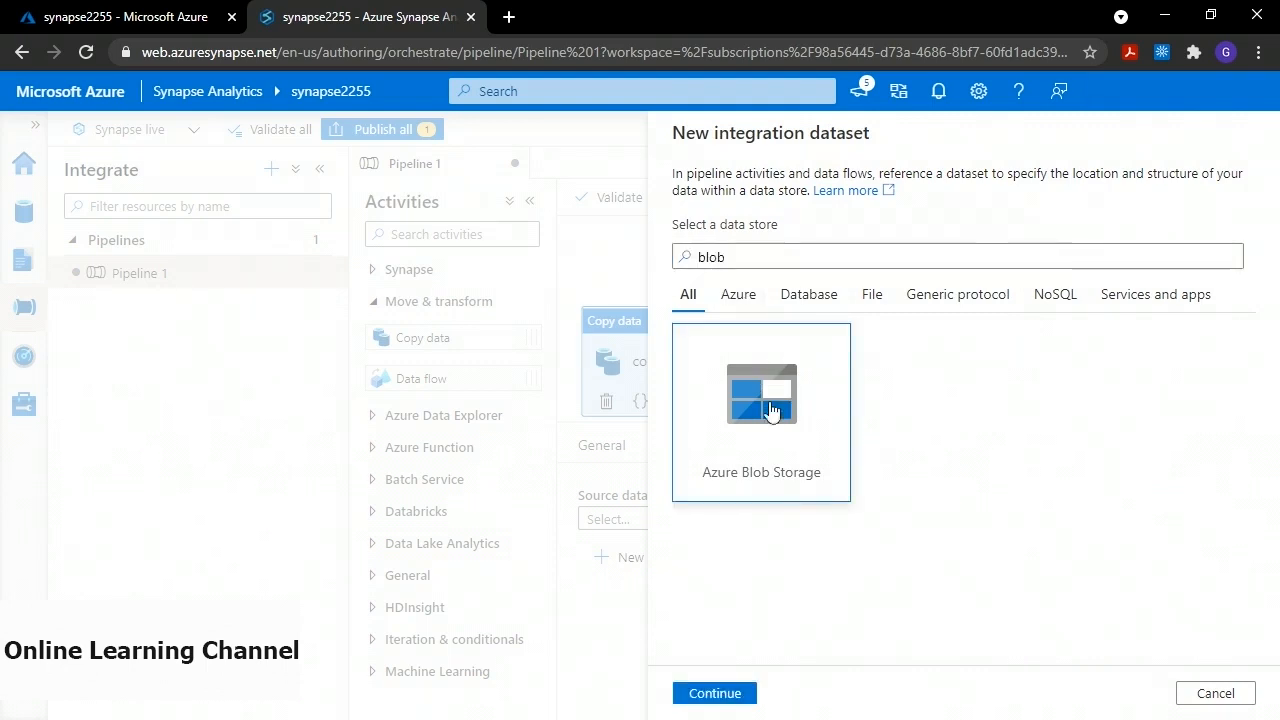
left_click(716, 693)
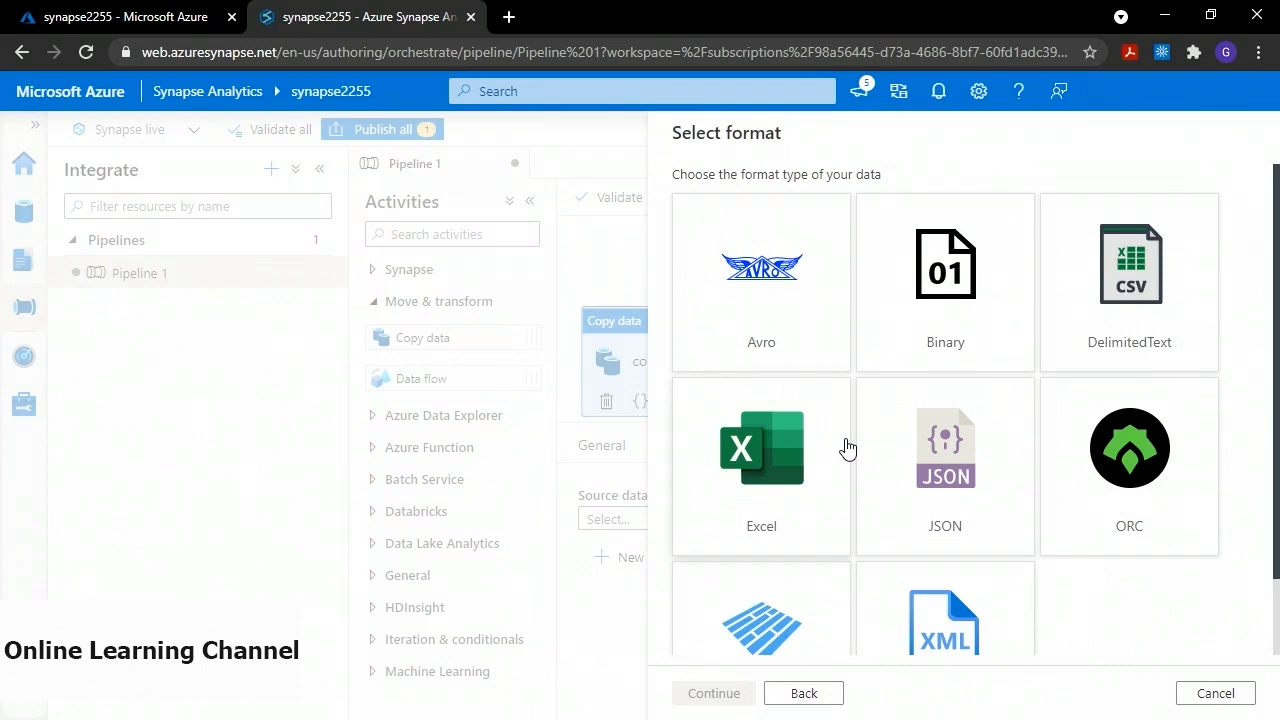
left_click(918, 308)
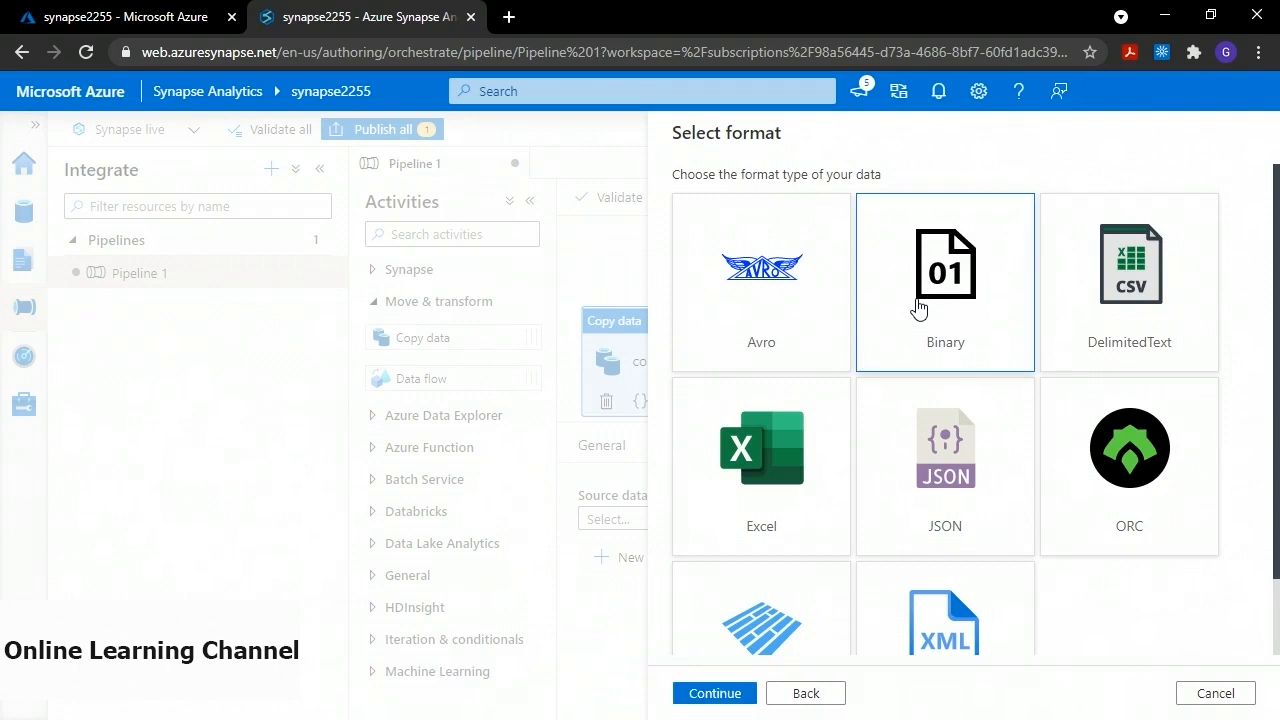
left_click(726, 692)
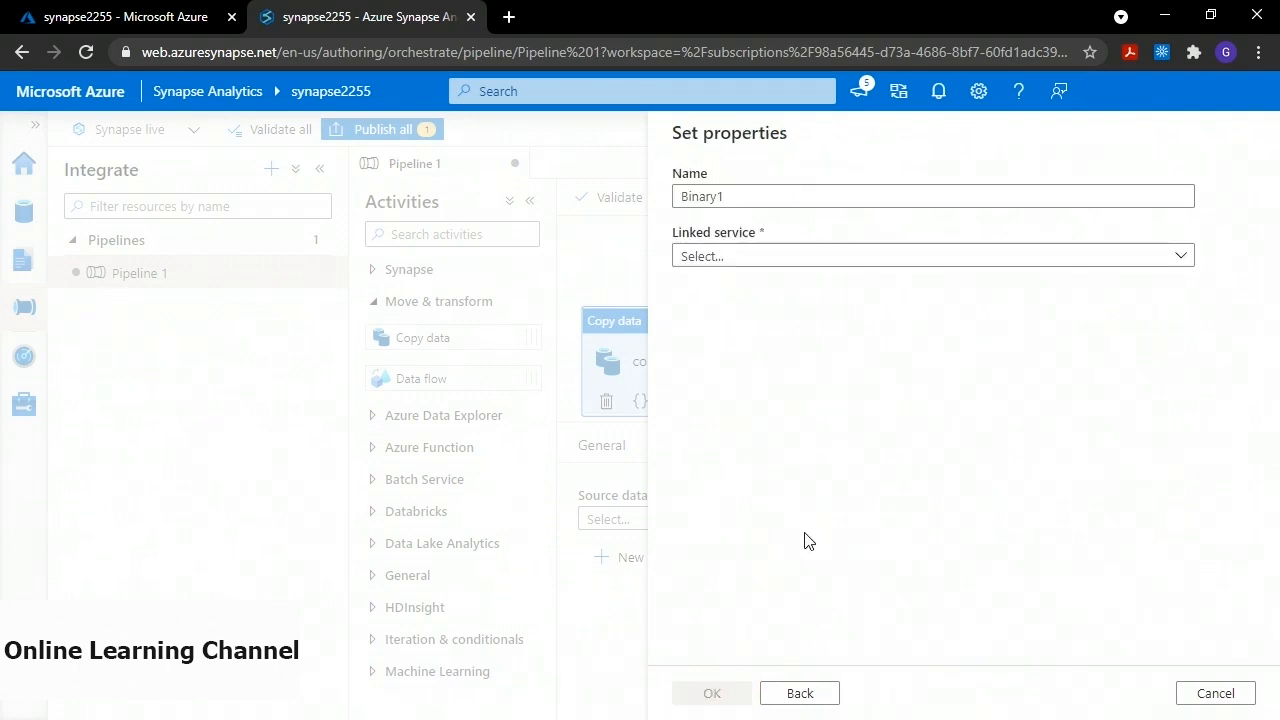
Name the source dataset Stage1 and create a new linked service for it that connects to the synapsedl2255 storage account
double_click(701, 194)
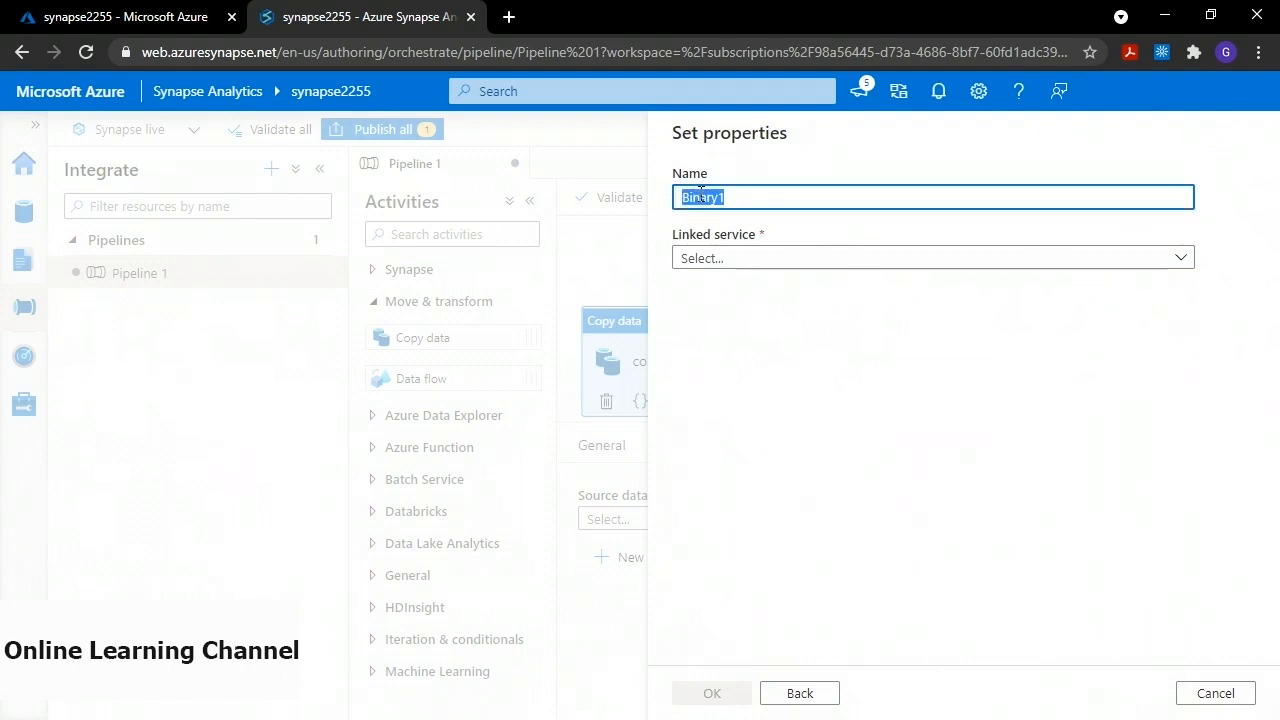
type("Stage1")
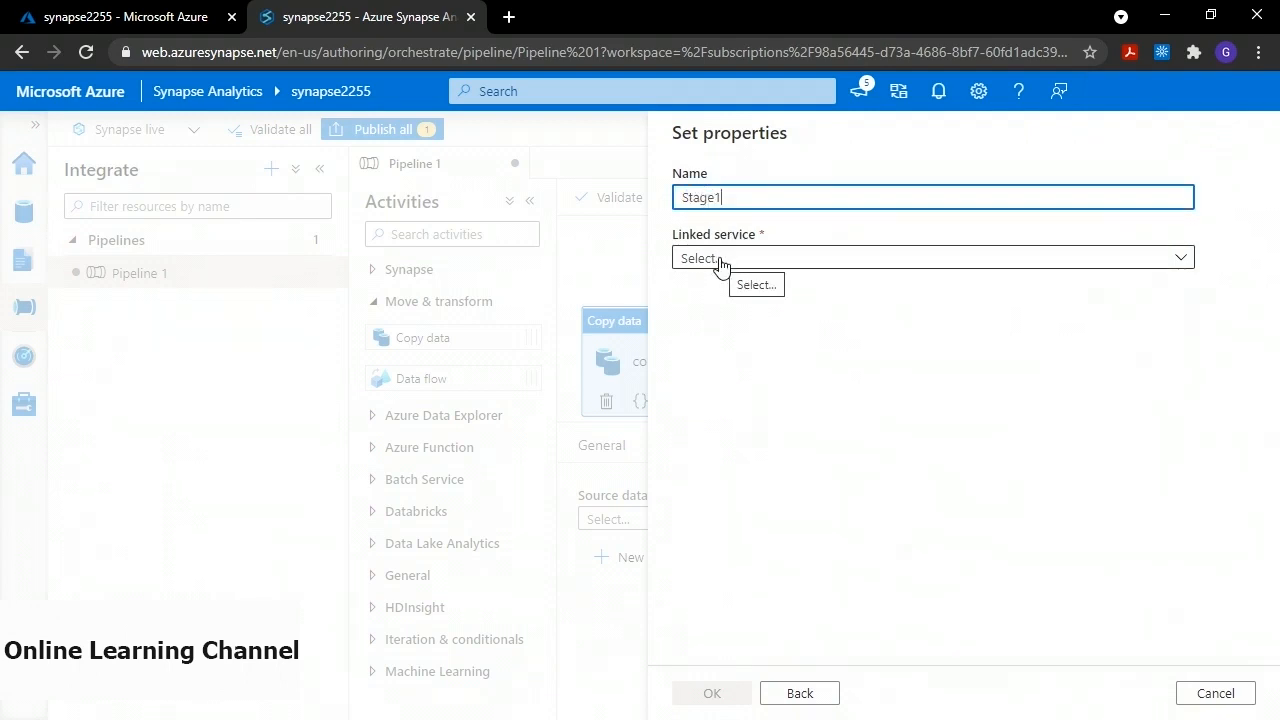
left_click(721, 262)
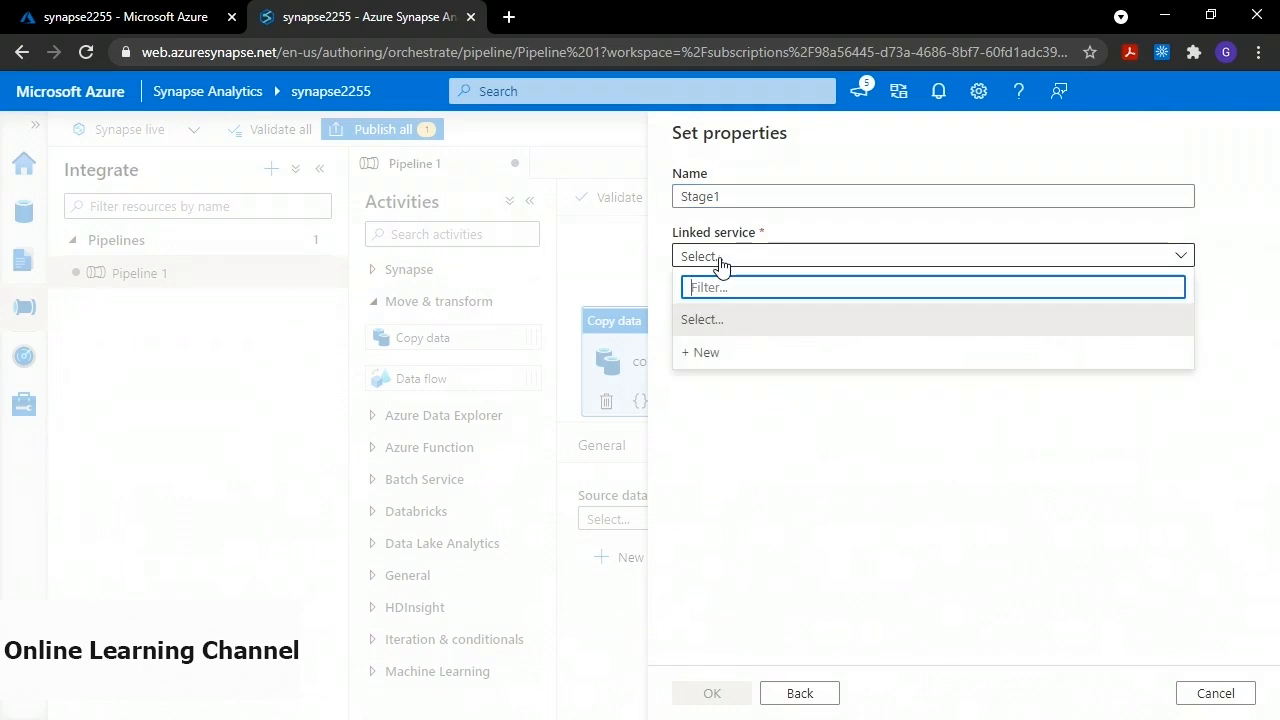
left_click(710, 353)
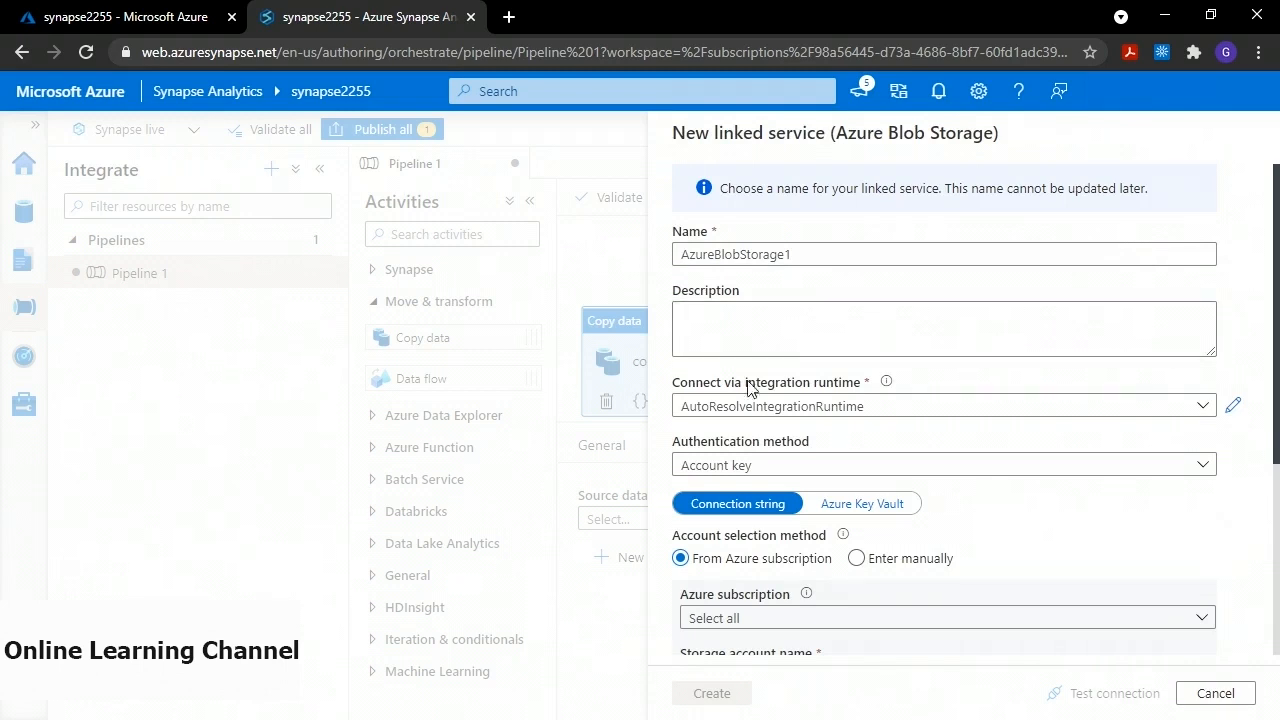
scroll(859, 356, "down", 2)
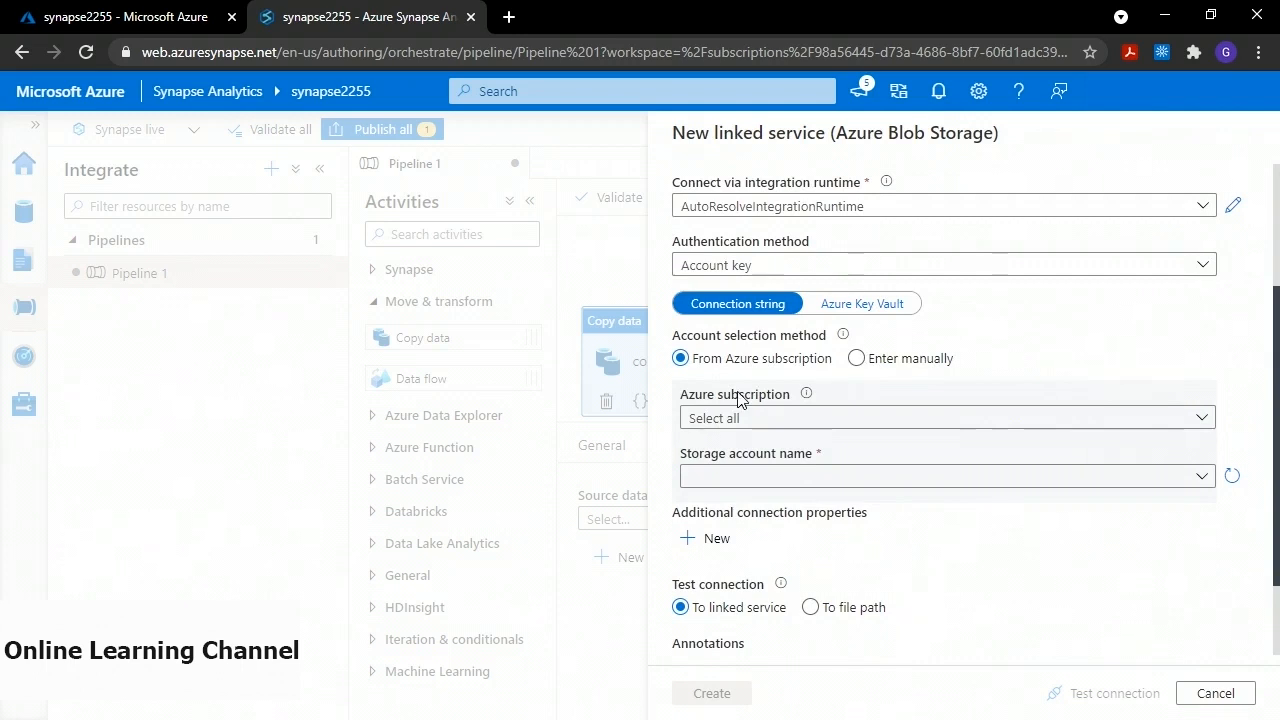
left_click(750, 478)
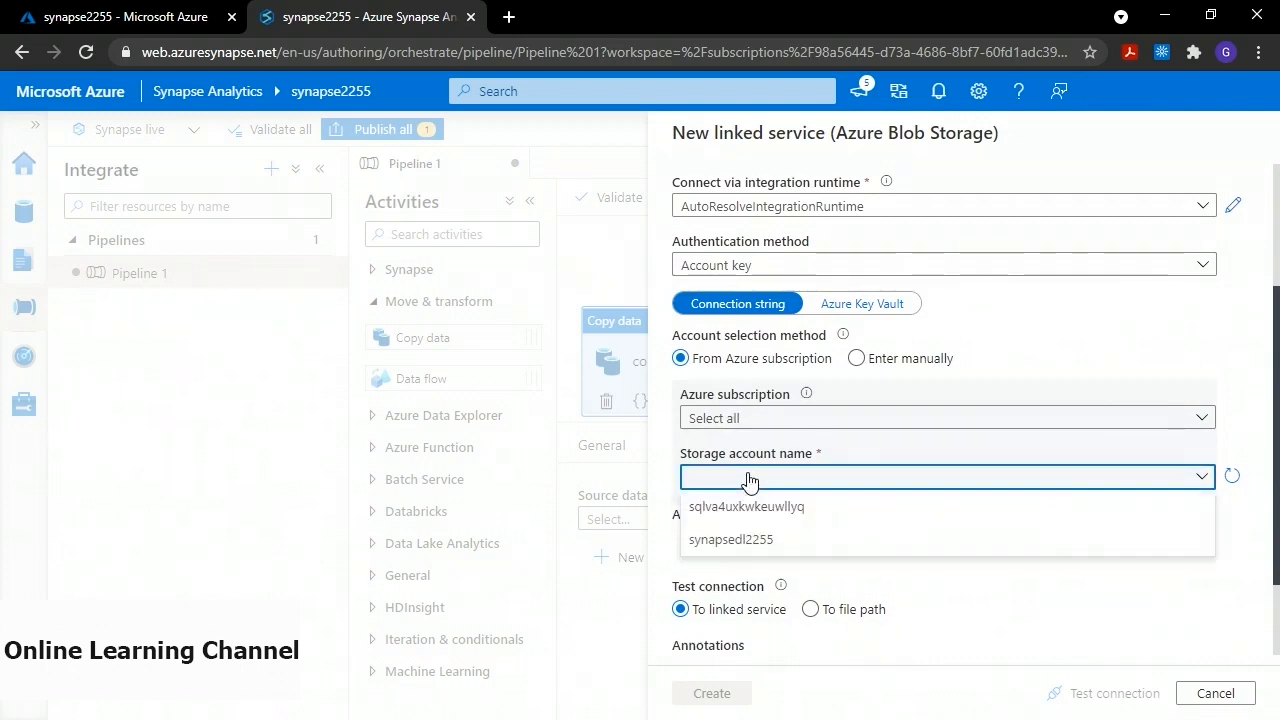
left_click(752, 547)
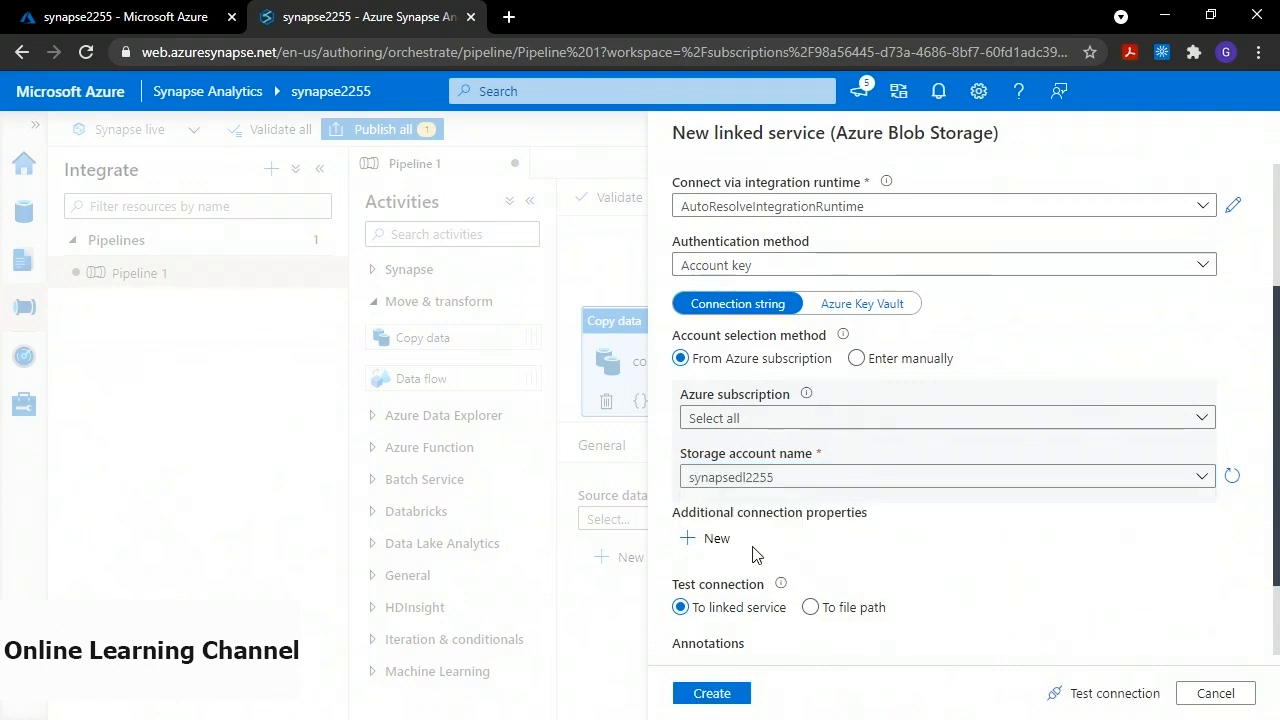
left_click(715, 693)
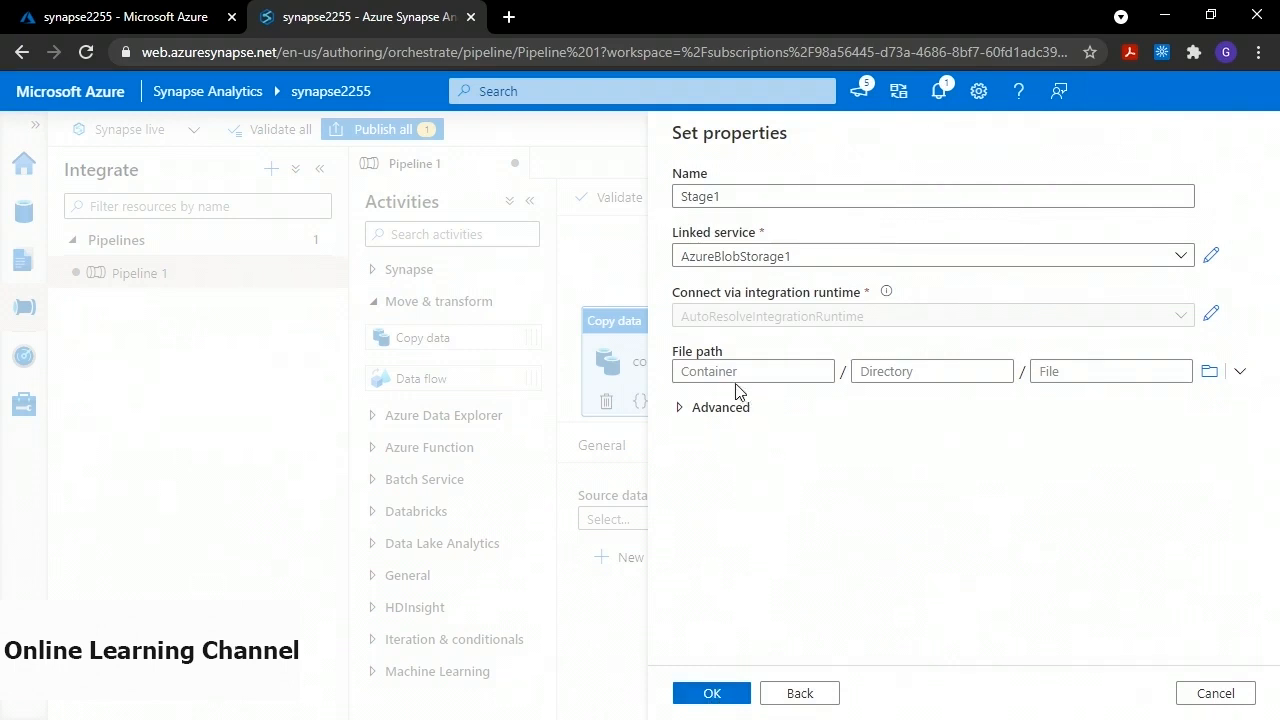
Set the source dataset's file path to the stage1 container and finish creating the dataset
left_click(1210, 372)
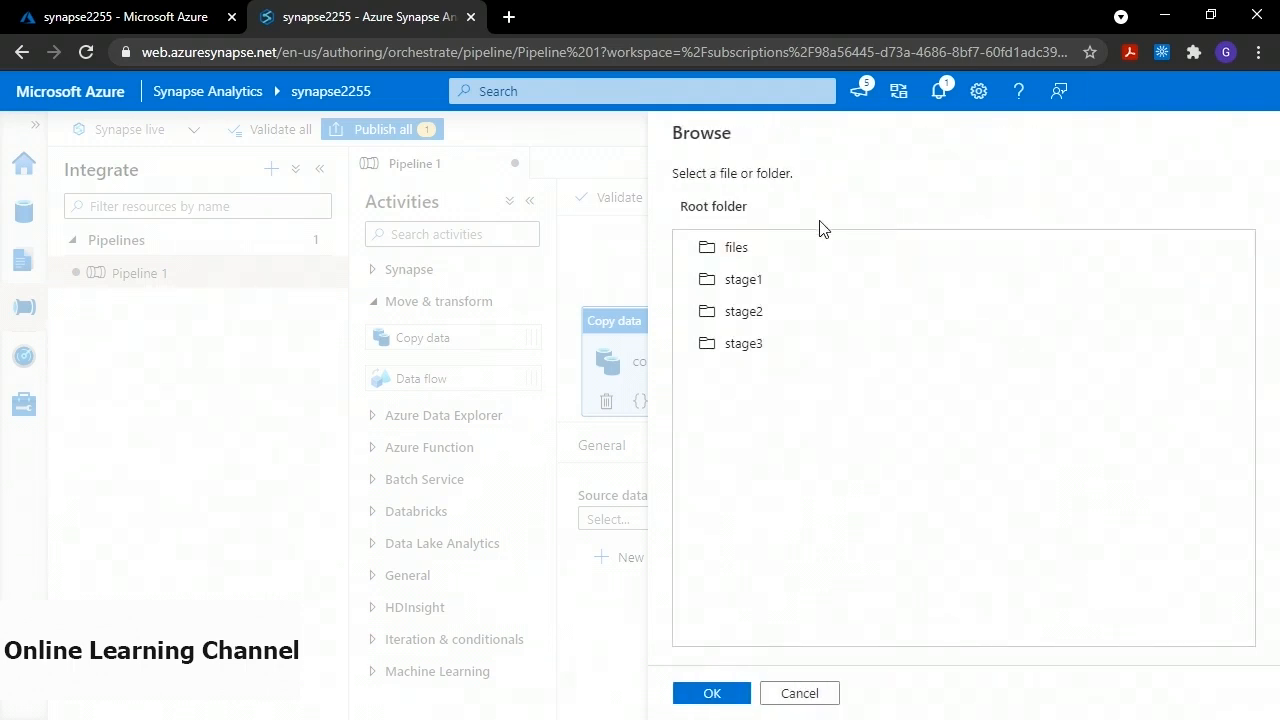
left_click(758, 283)
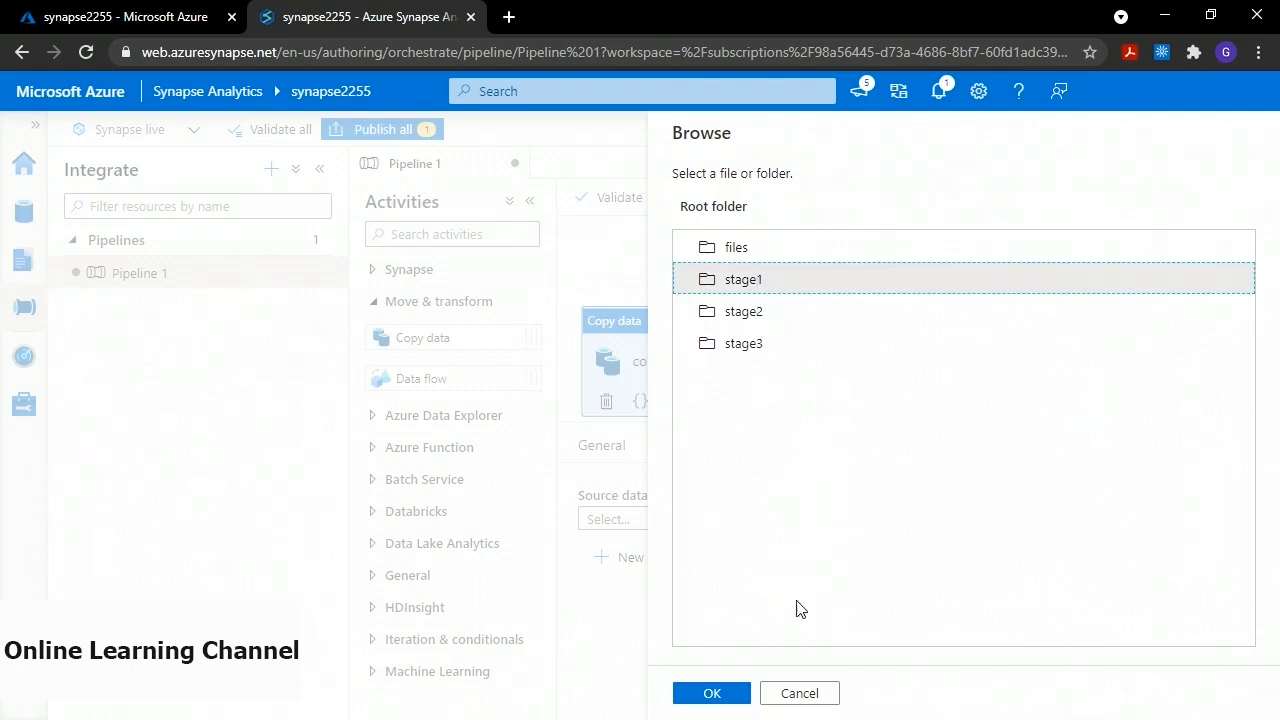
left_click(713, 700)
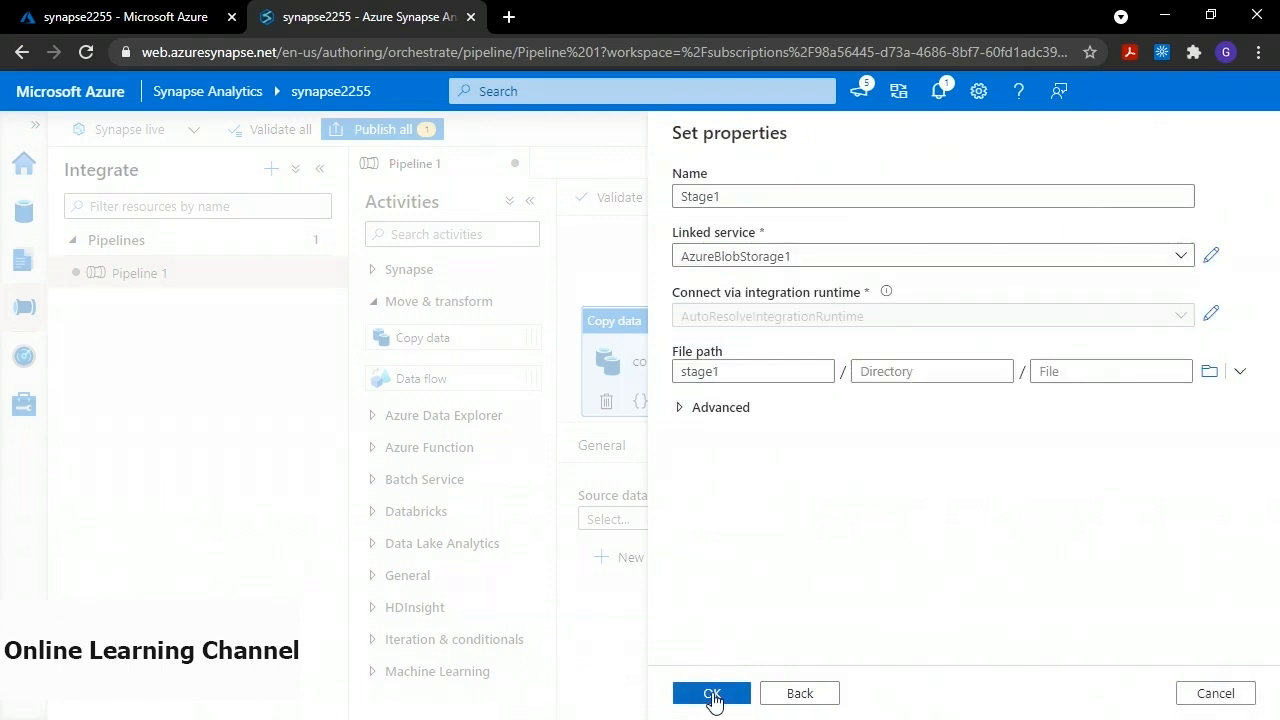
left_click(713, 694)
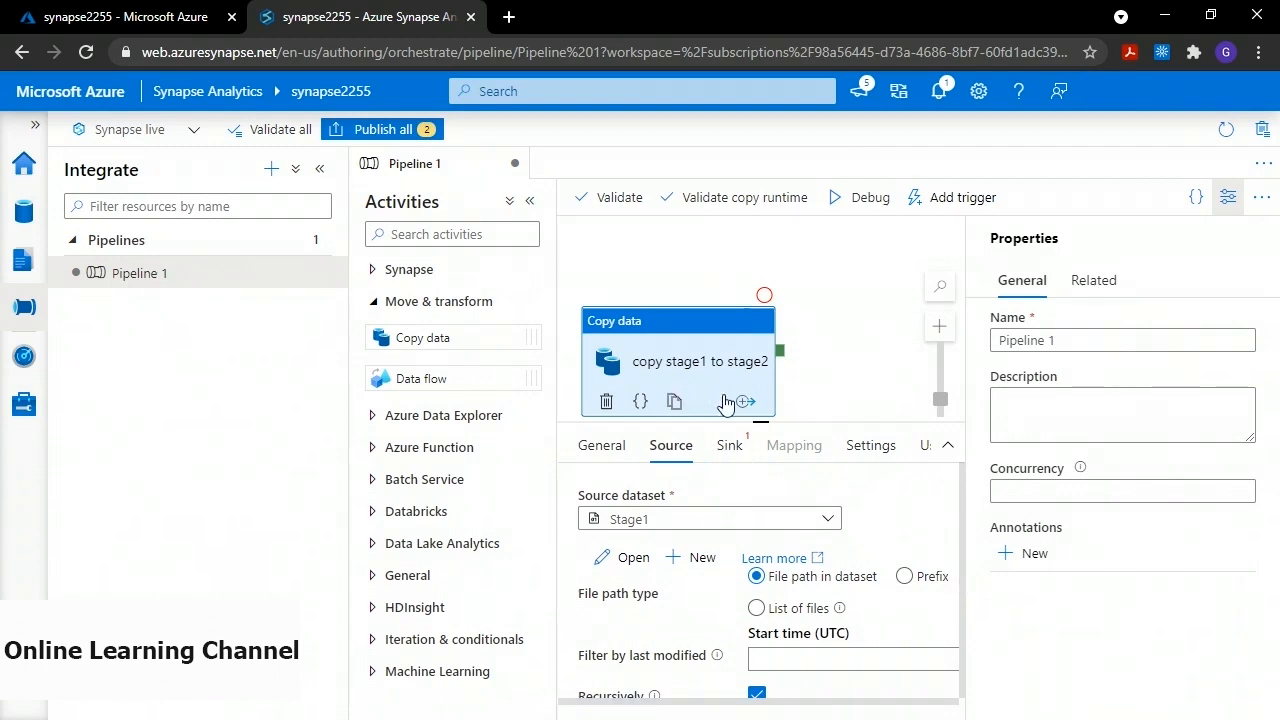
Start a new sink dataset for the copy activity, using Azure Blob Storage as the data store and Binary as the format
left_click(732, 450)
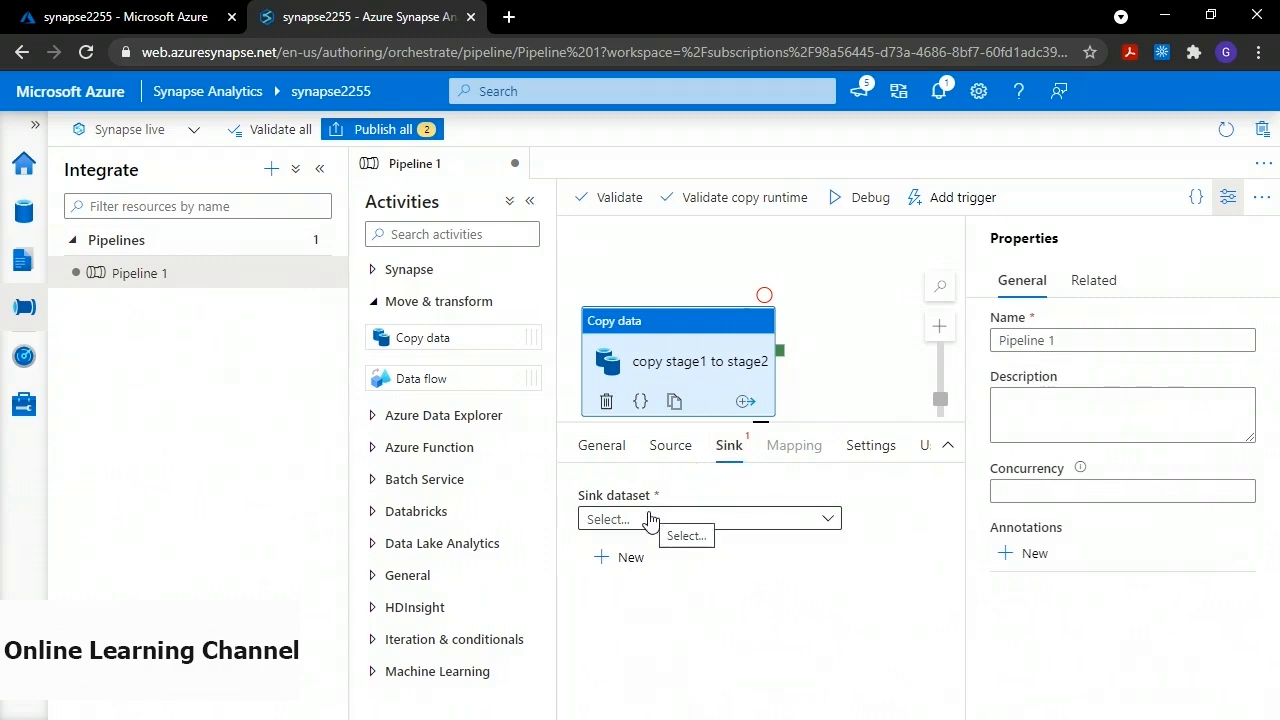
left_click(629, 558)
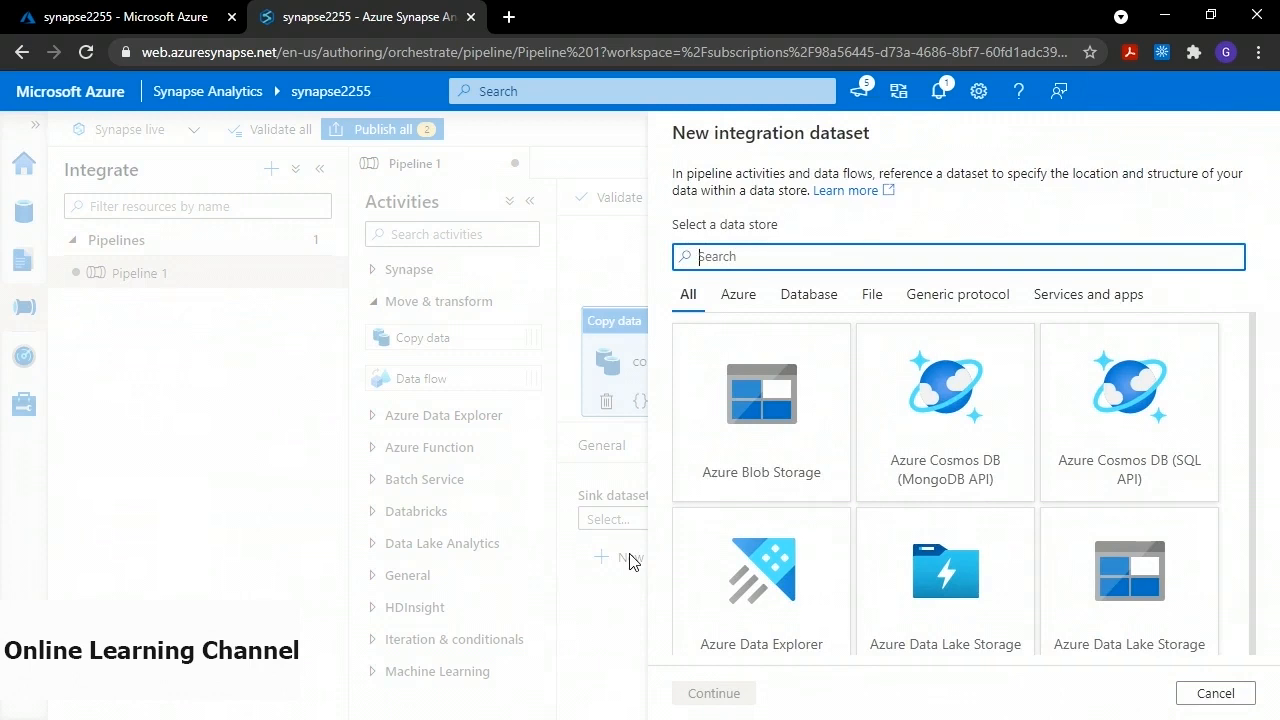
left_click(788, 396)
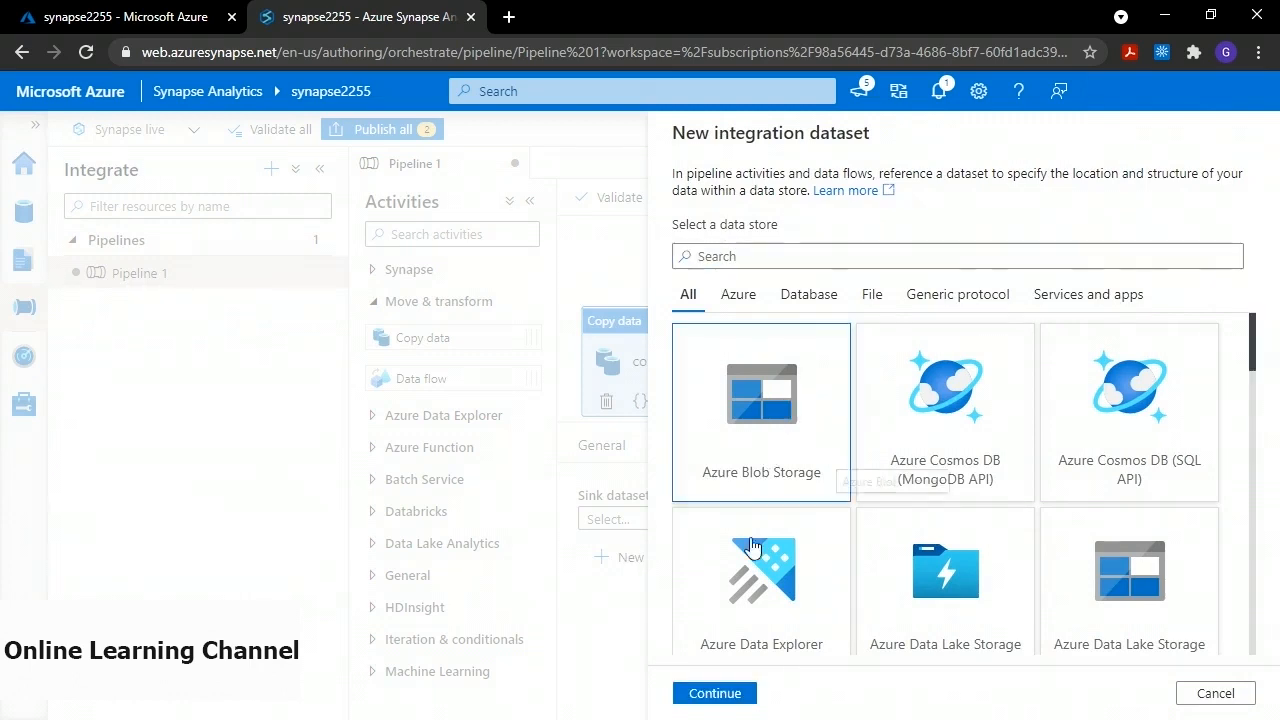
left_click(706, 693)
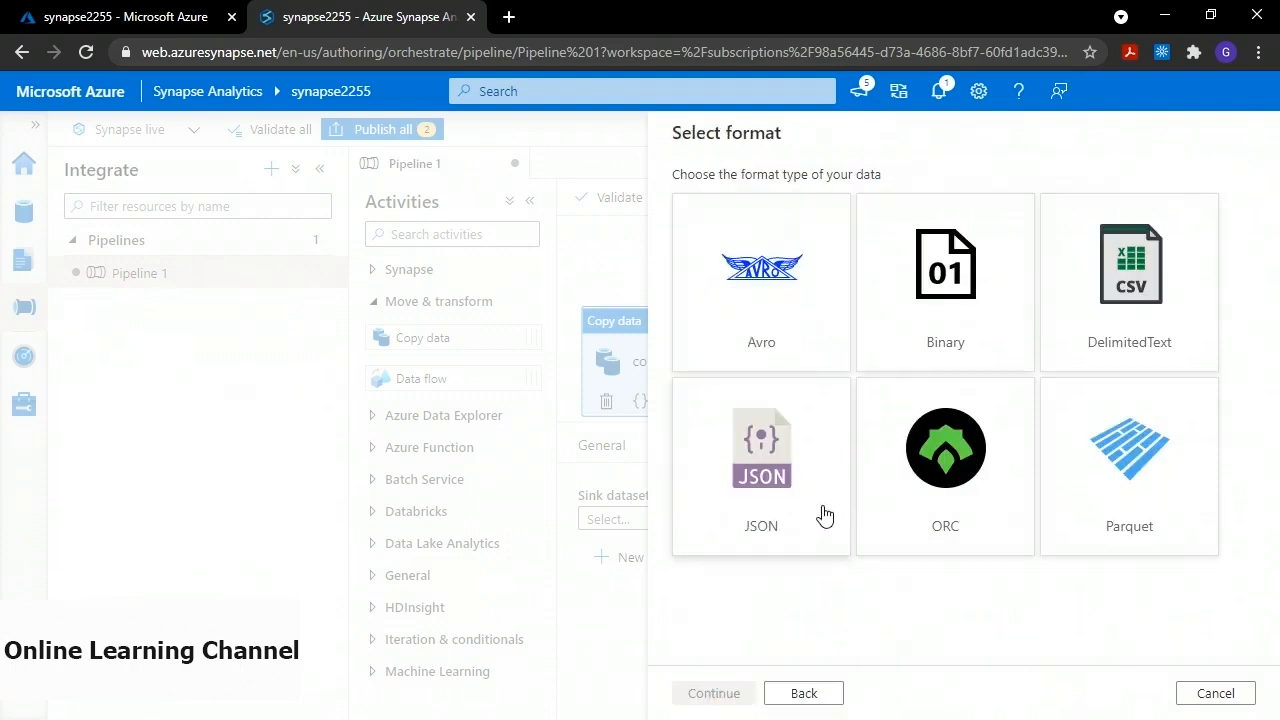
left_click(926, 308)
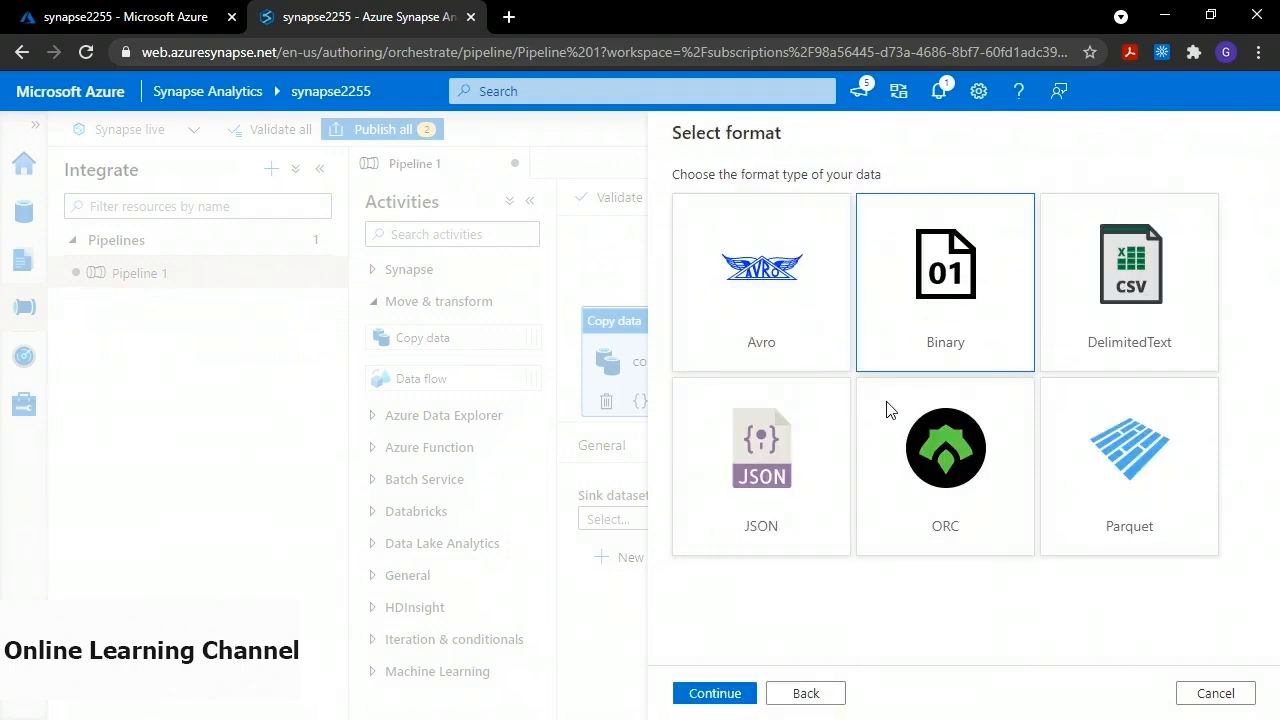
left_click(718, 692)
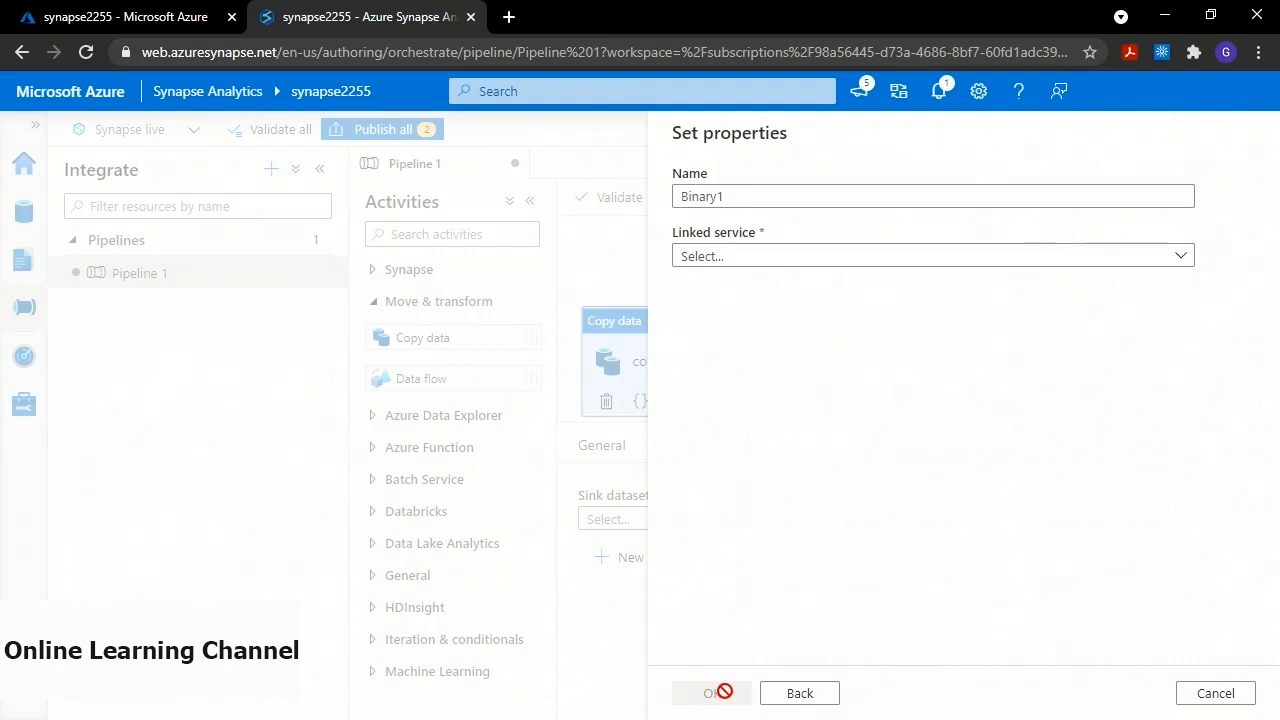
Name the sink dataset Stage2 and assign it the existing AzureBlobStorage1 linked service
double_click(707, 196)
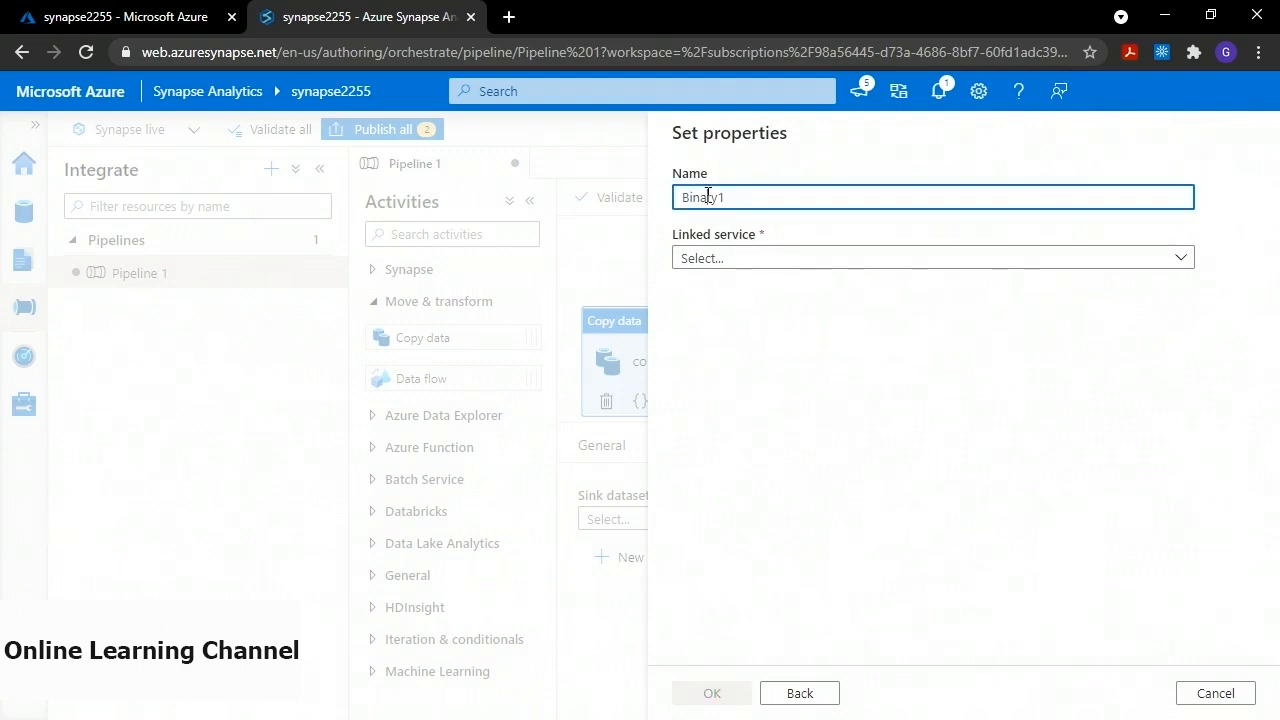
type("Stage2")
left_click(734, 259)
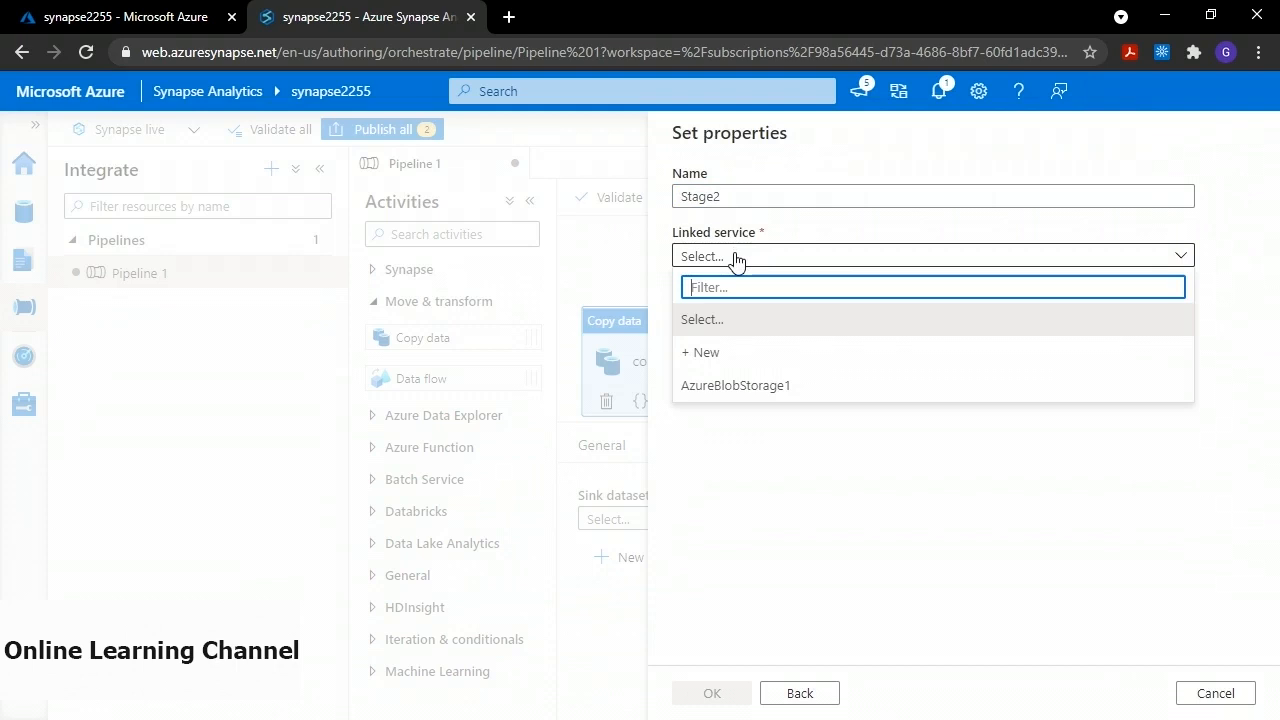
left_click(737, 390)
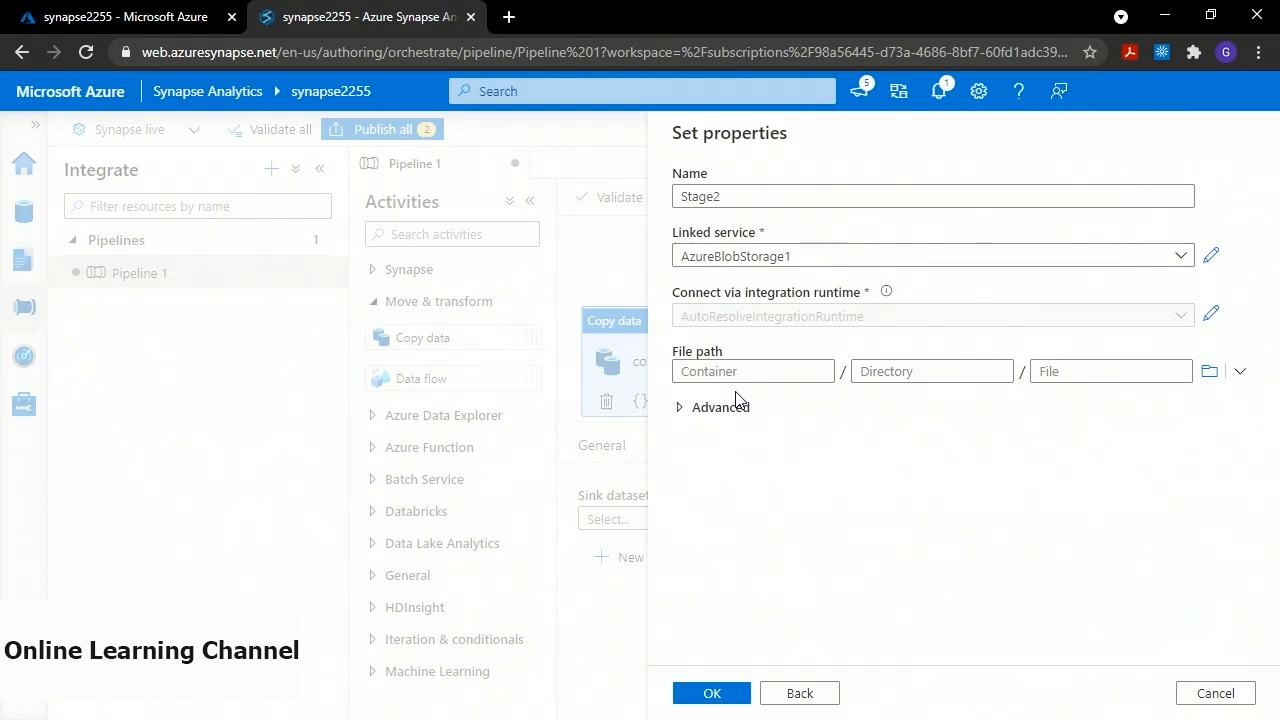
Set the sink dataset's file path to the stage2 container and finish creating the dataset
left_click(1210, 372)
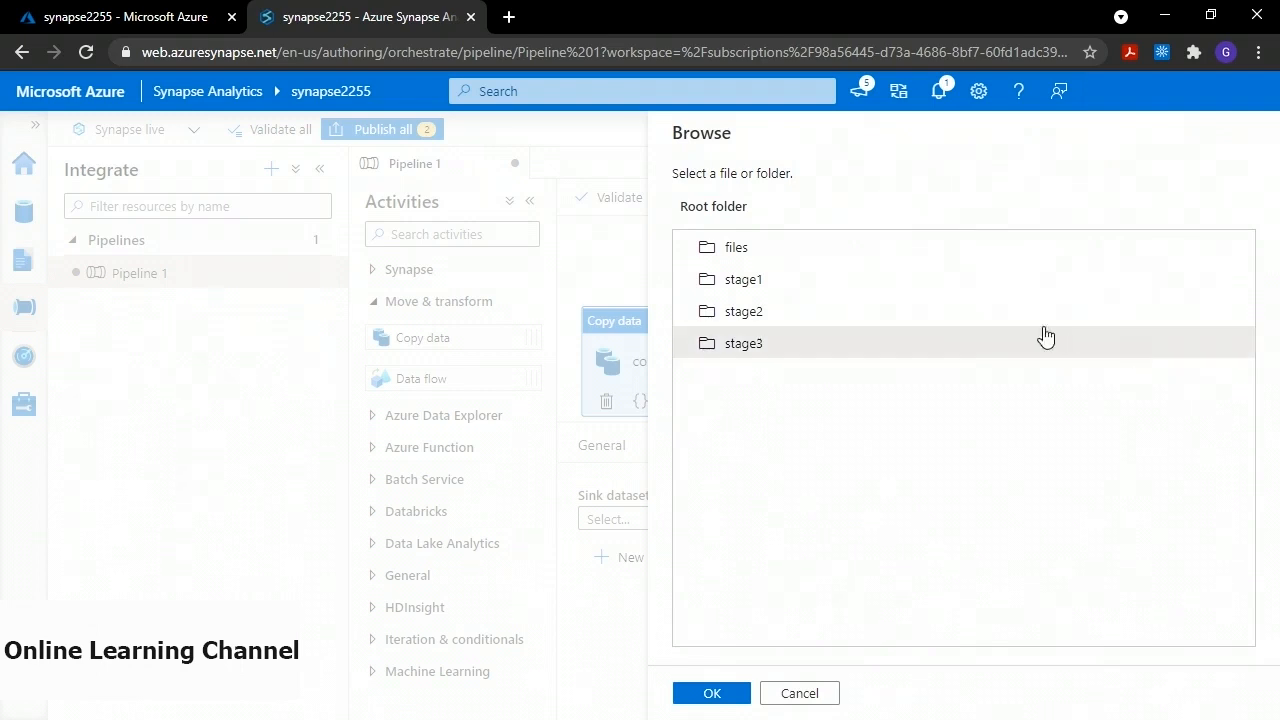
left_click(750, 313)
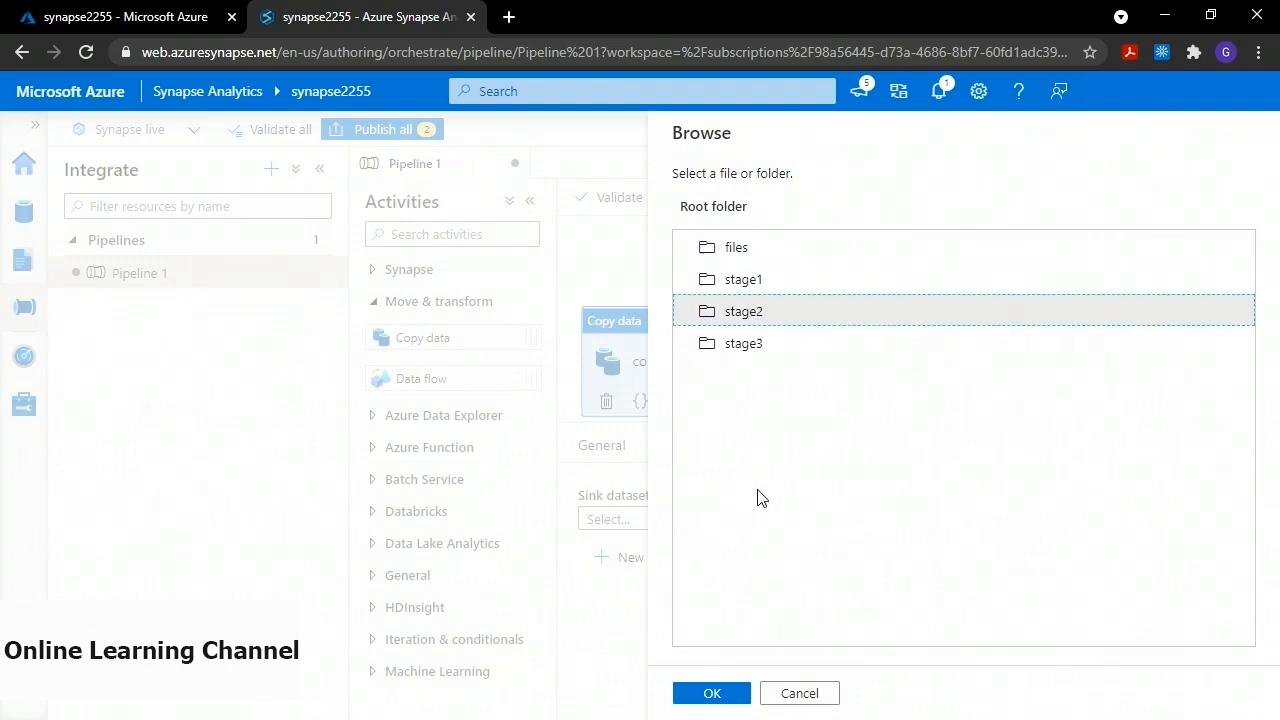
left_click(711, 692)
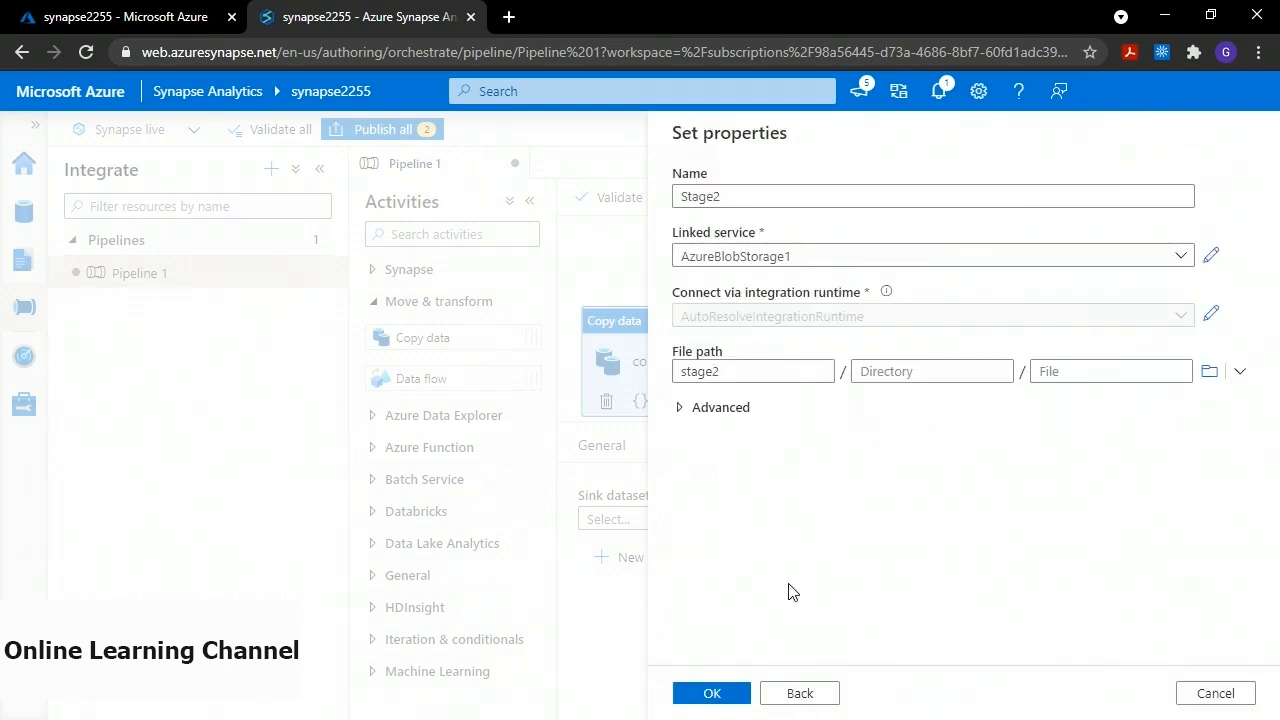
left_click(711, 693)
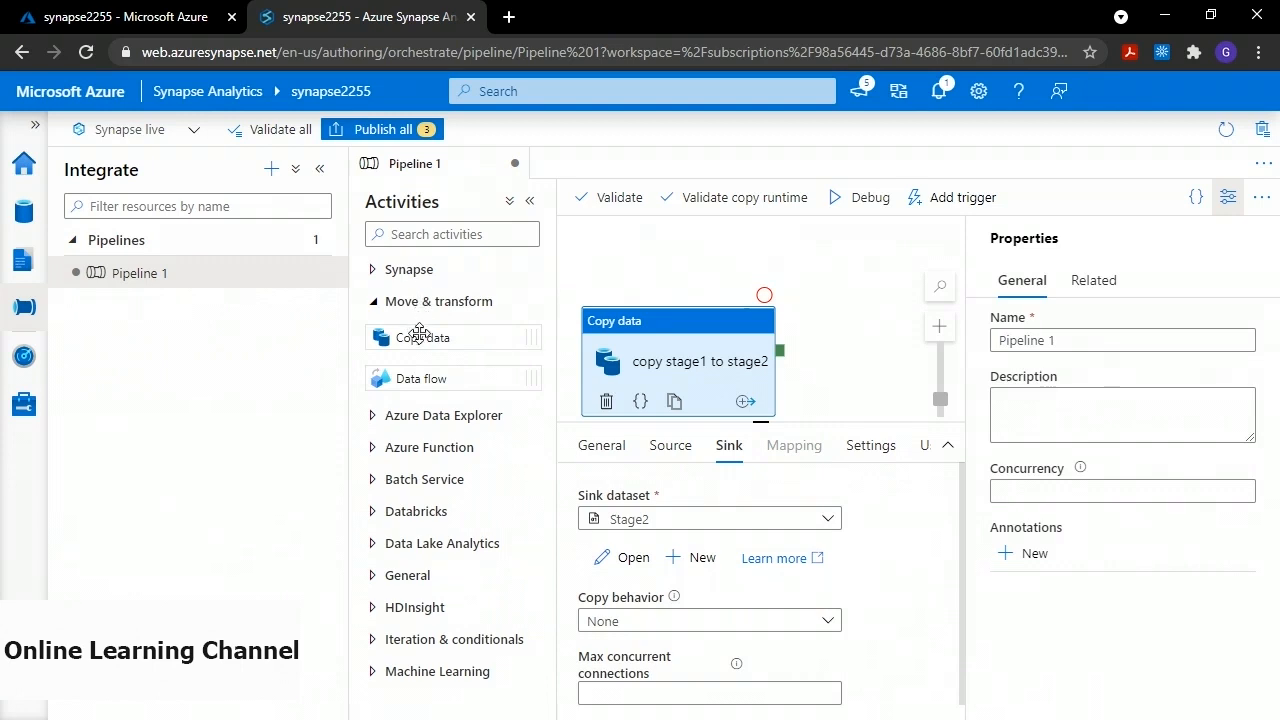
Add a second Copy data activity beside "copy stage1 to stage2" and collapse the activities and resources panes to widen the canvas
left_click_drag(423, 336, 867, 365)
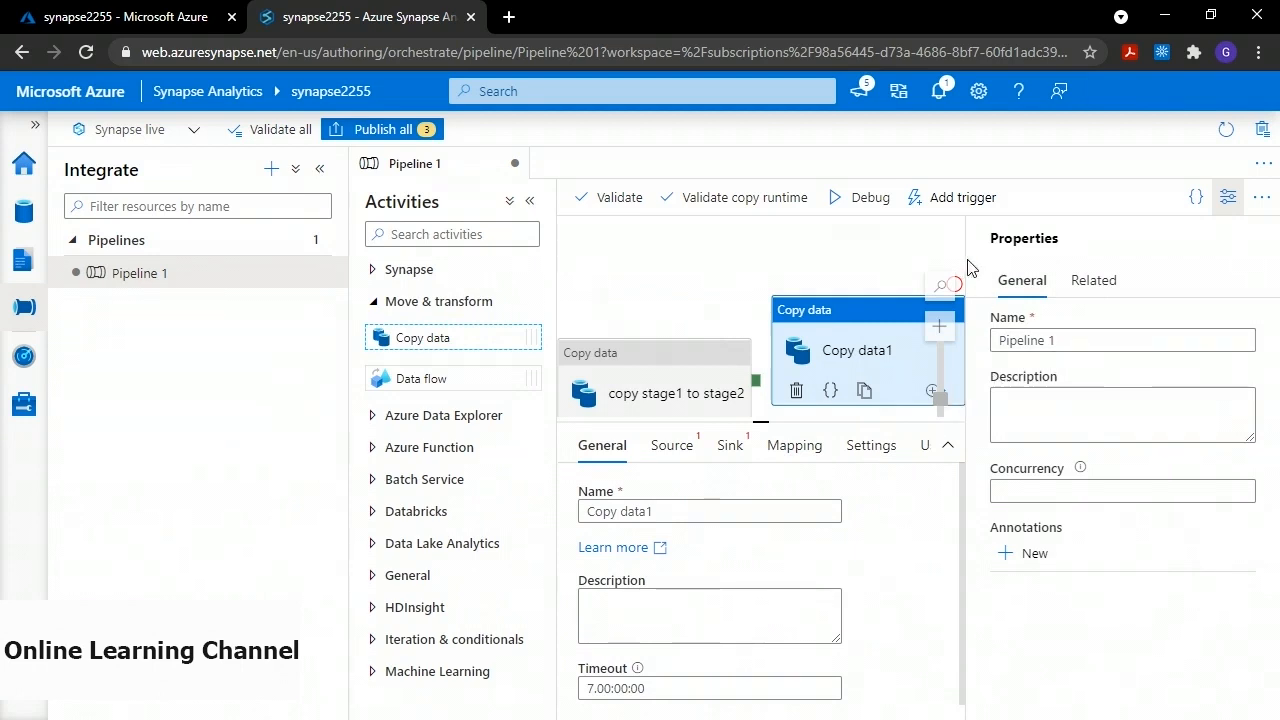
left_click(533, 204)
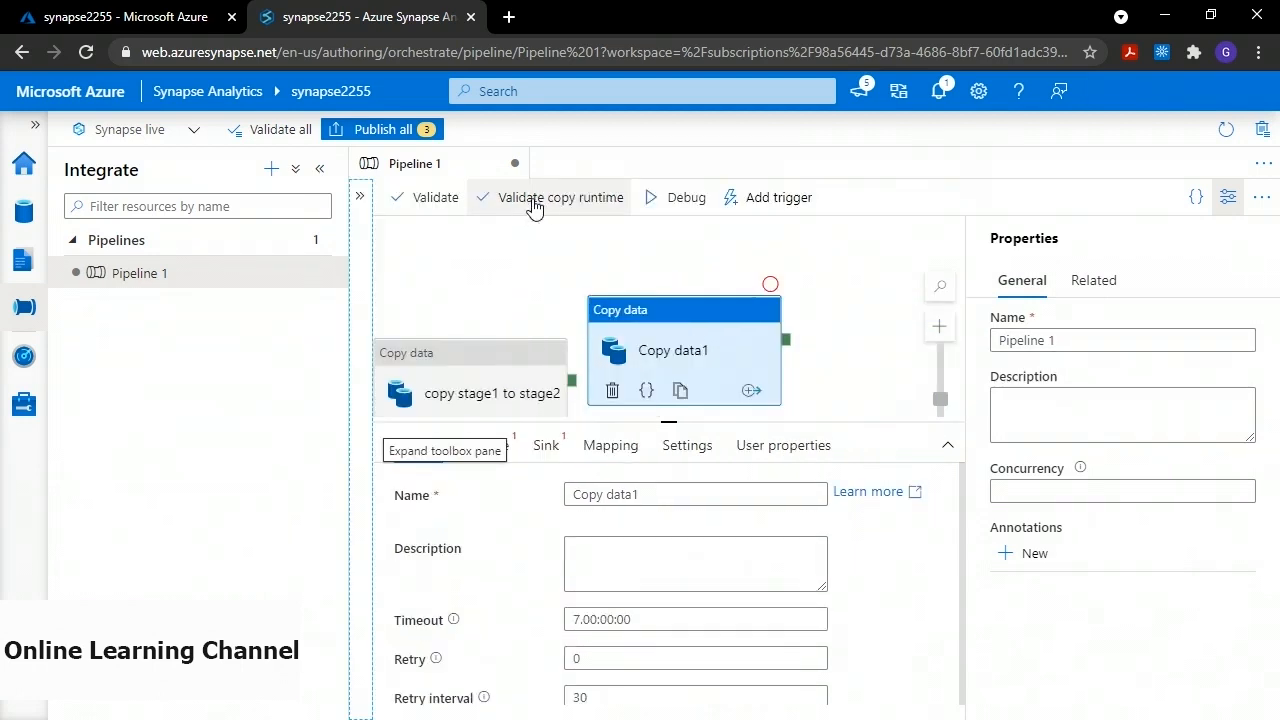
left_click(320, 173)
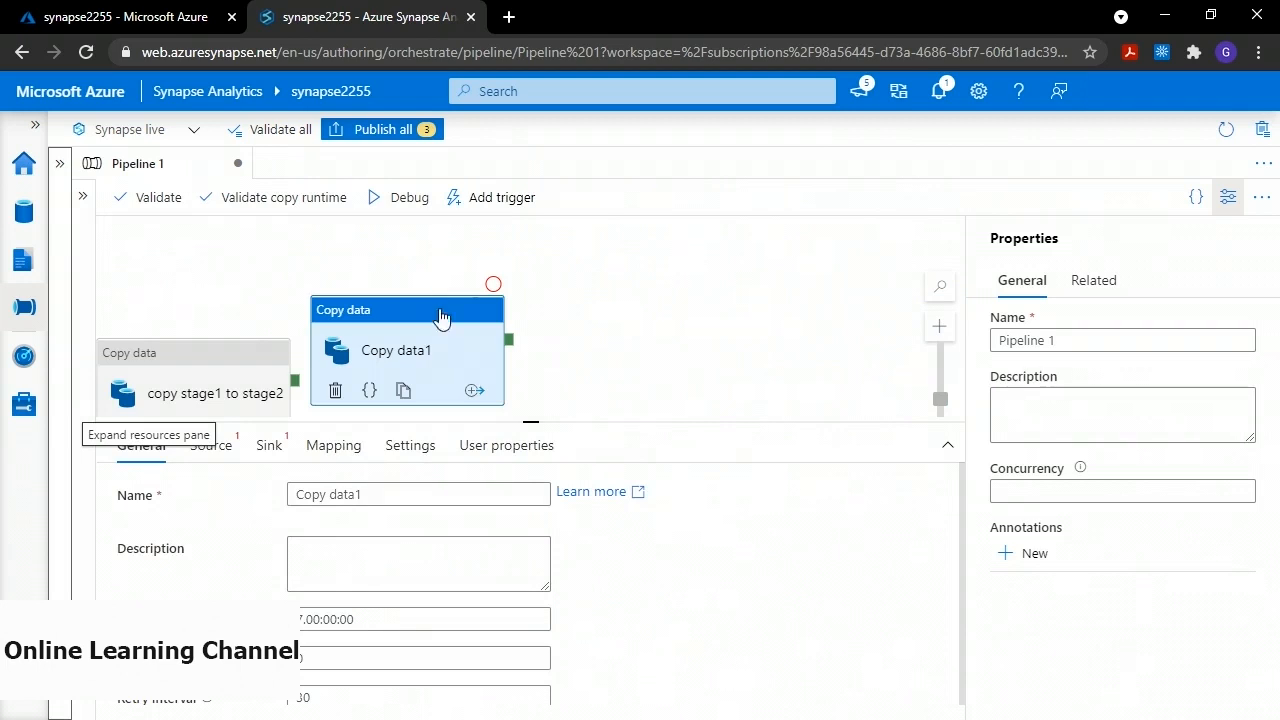
Space the two Copy data activities apart on an enlarged canvas and connect the success output of "copy stage1 to stage2" to Copy data1
left_click_drag(509, 423, 503, 591)
left_click_drag(420, 318, 572, 357)
left_click_drag(165, 360, 241, 353)
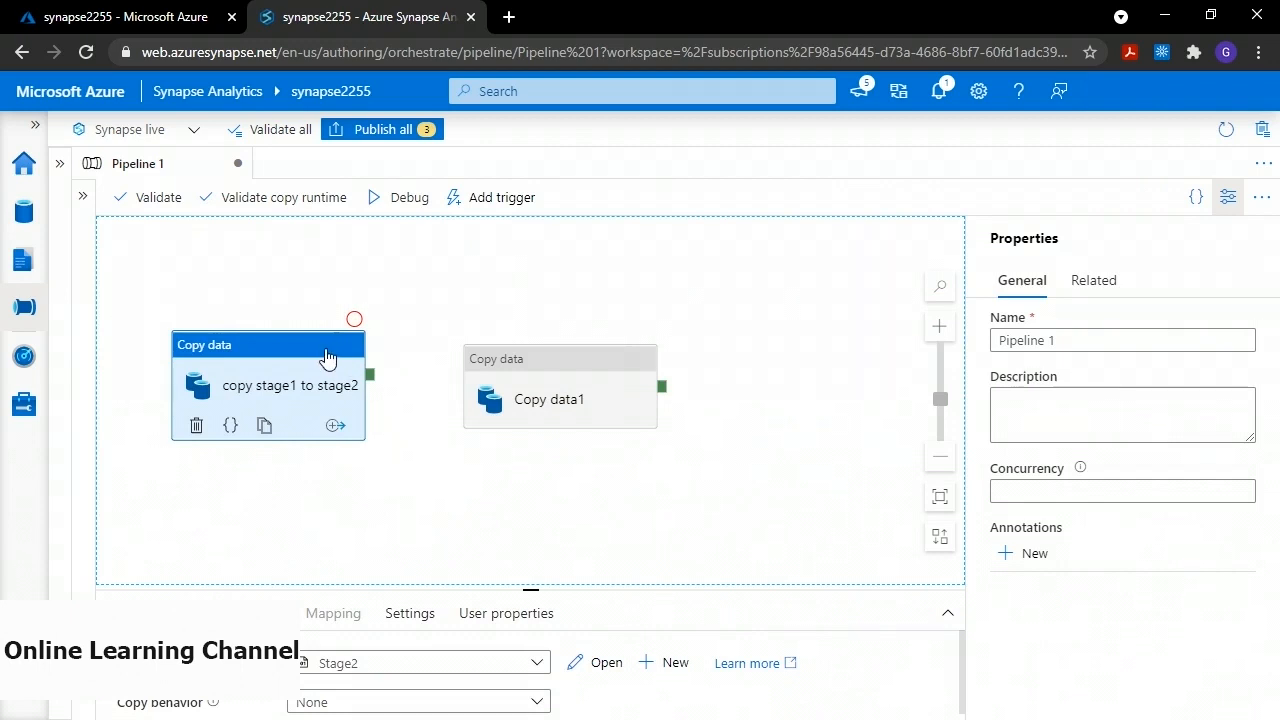
mouse_move(369, 378)
left_click_drag(369, 378, 470, 382)
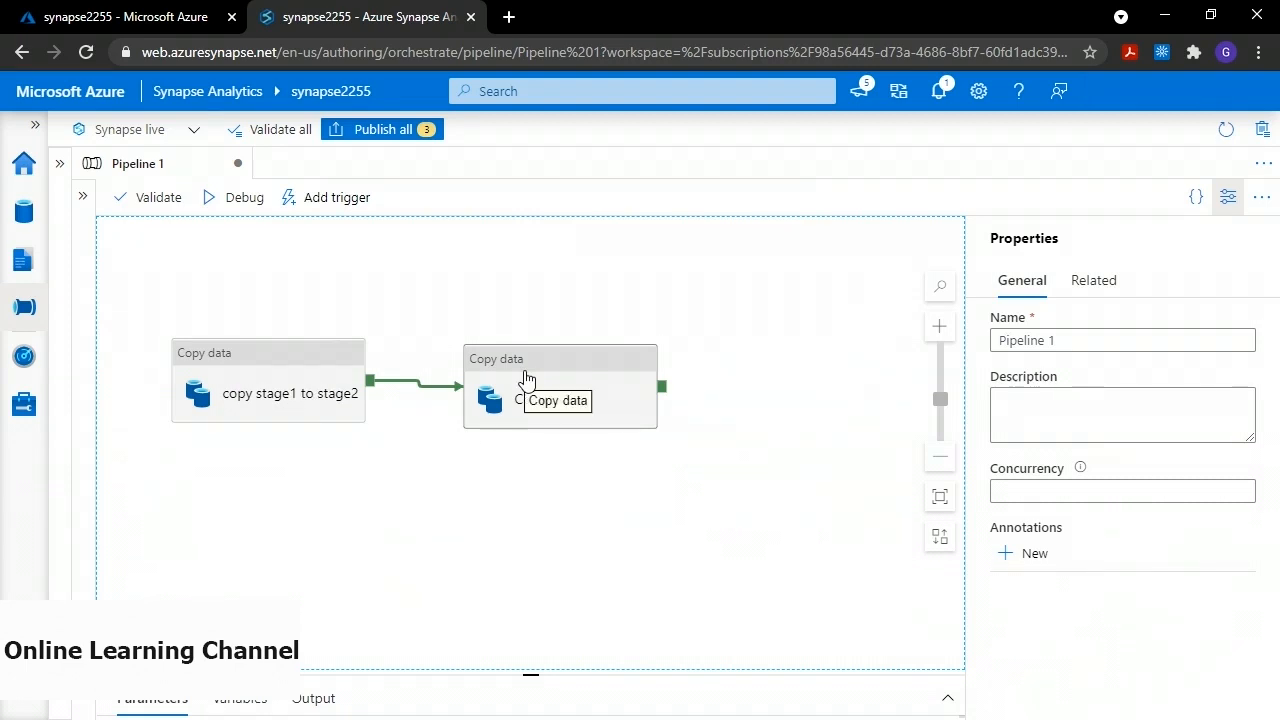
left_click(463, 478)
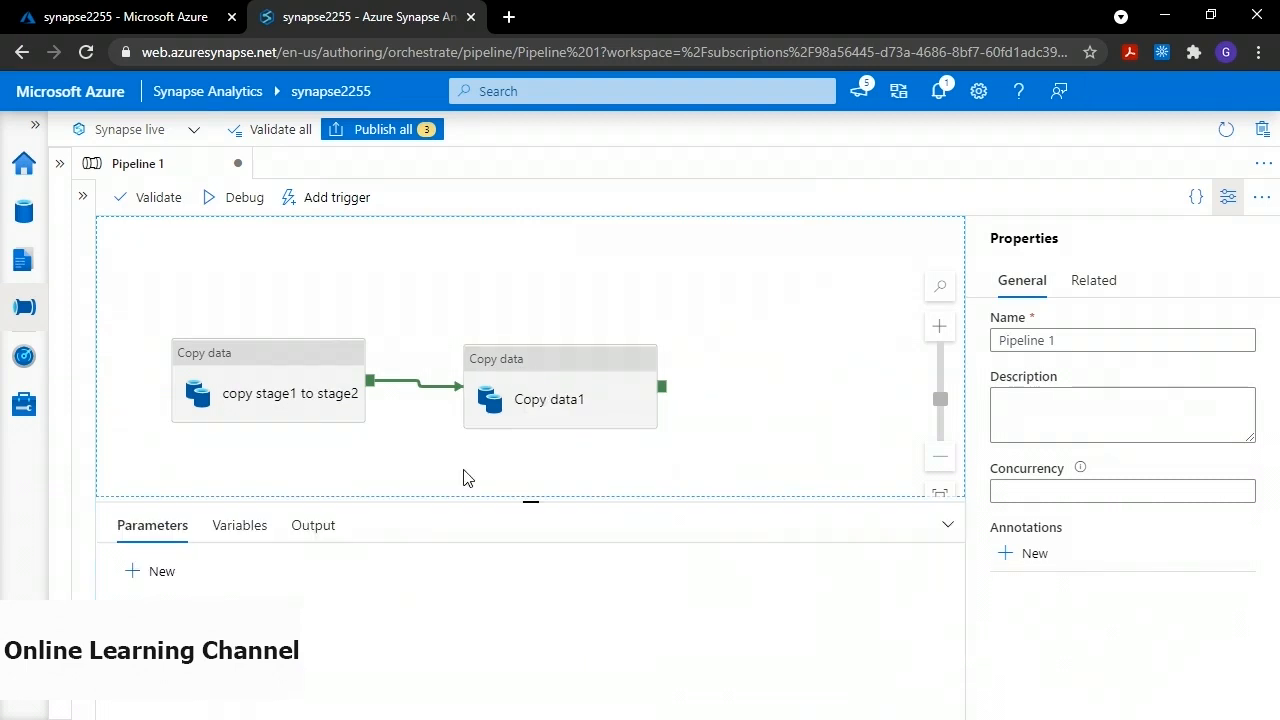
Rename the second Copy data activity as "copy stage2 to stage3"
left_click(529, 368)
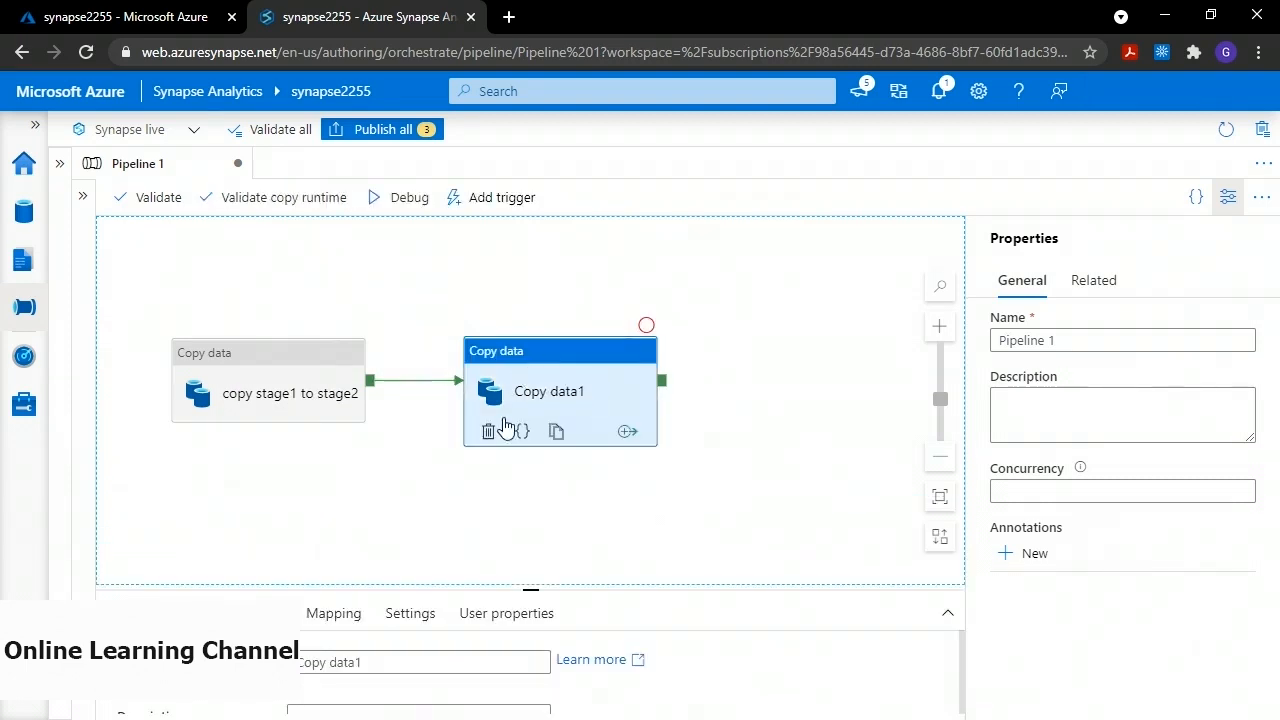
left_click_drag(470, 590, 466, 502)
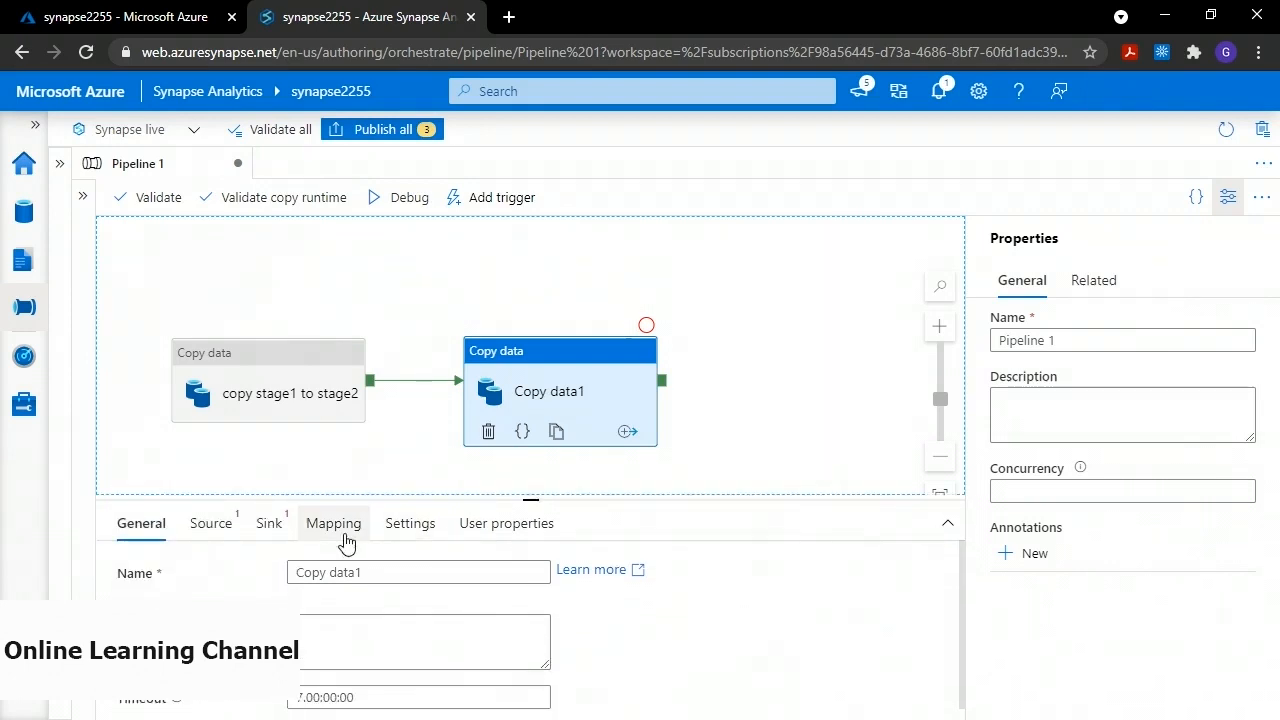
left_click(322, 571)
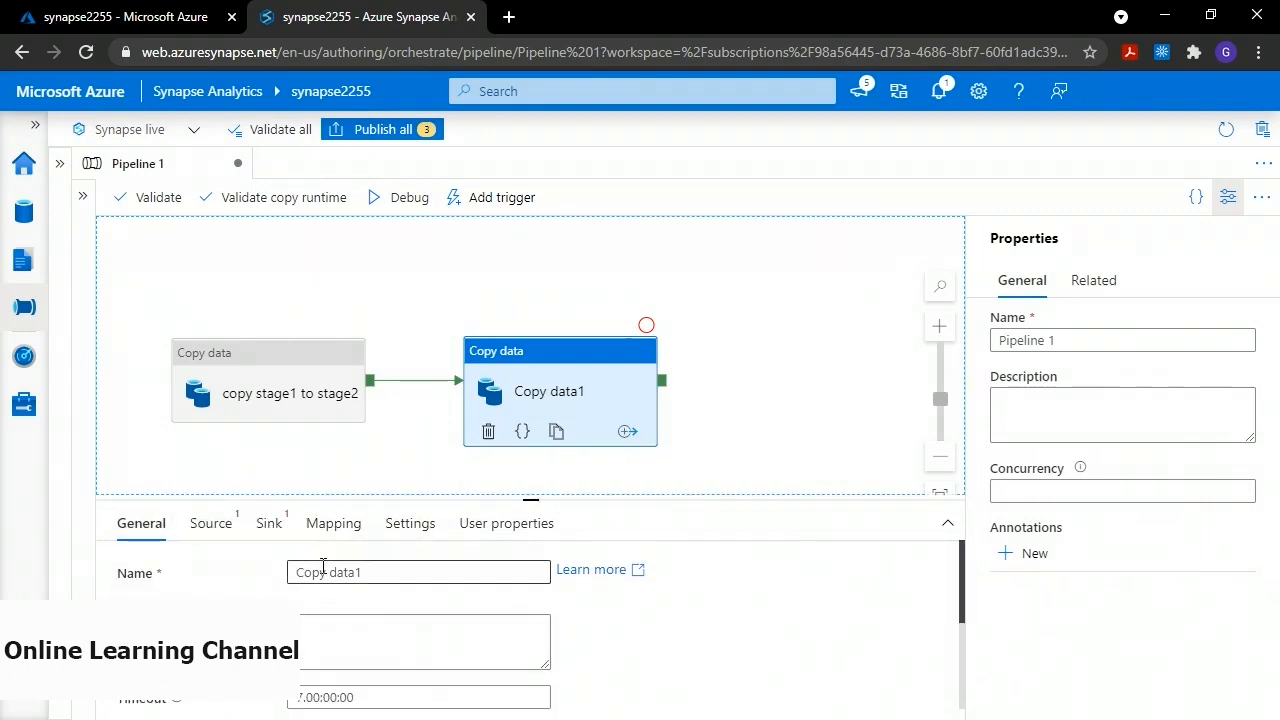
left_click_drag(383, 571, 295, 578)
type("copy")
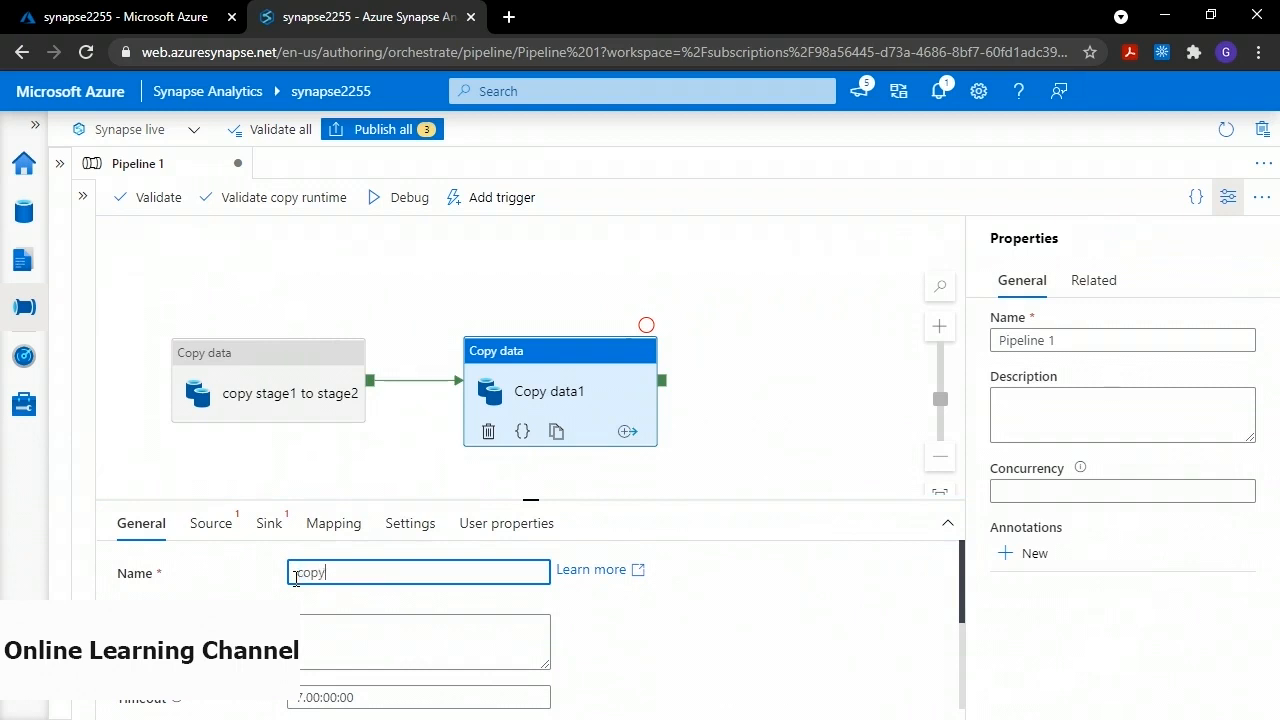
type(" stage 2 to stage3")
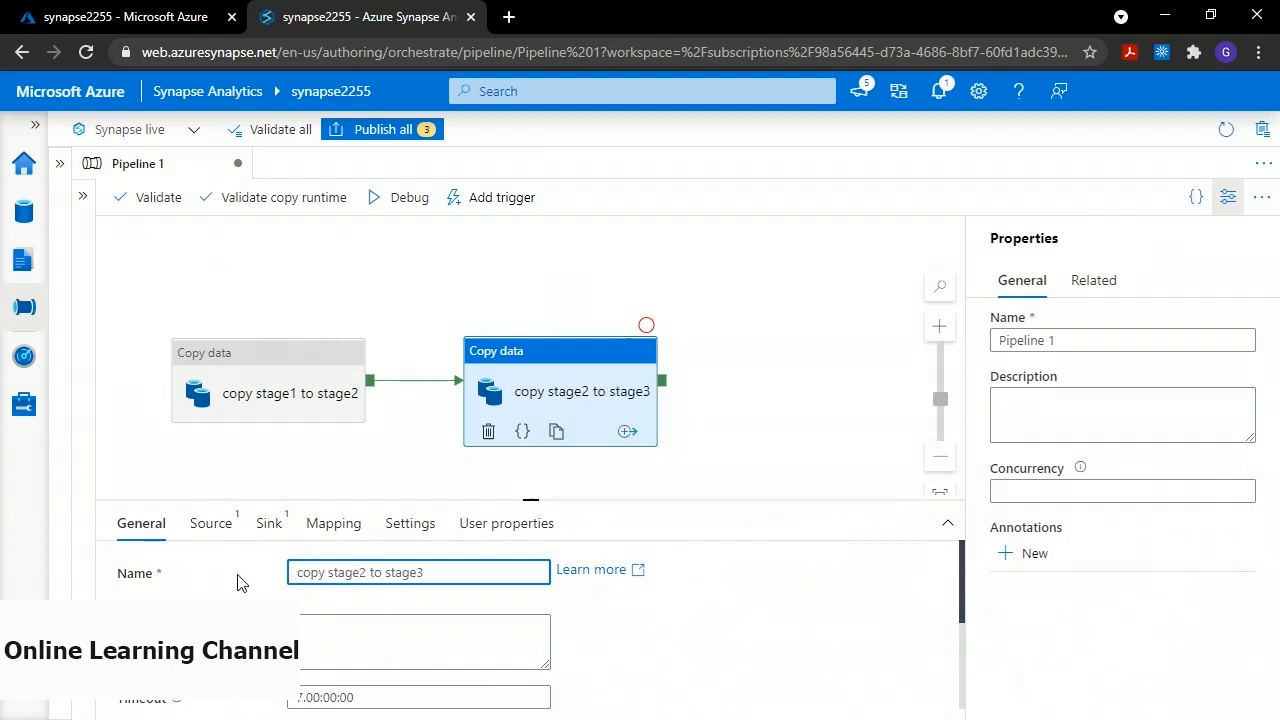
Set the source dataset of the "copy stage2 to stage3" activity to Stage2
left_click(207, 530)
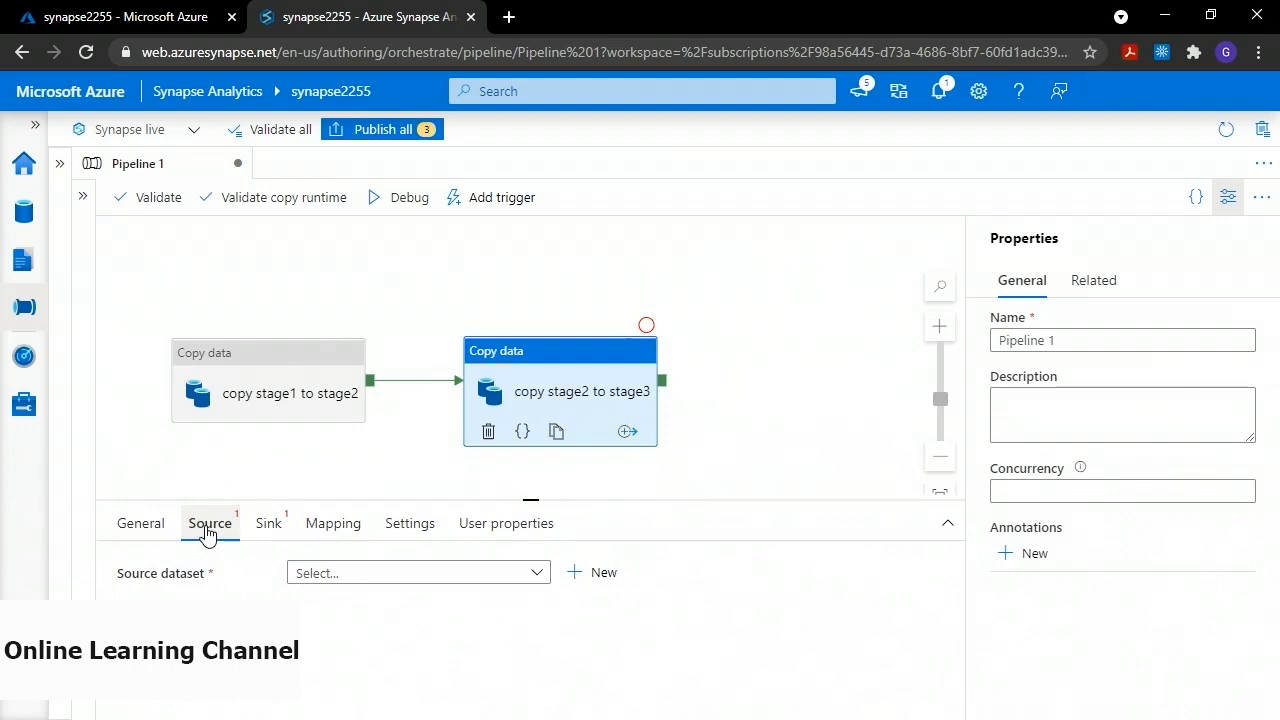
left_click(537, 575)
left_click(410, 667)
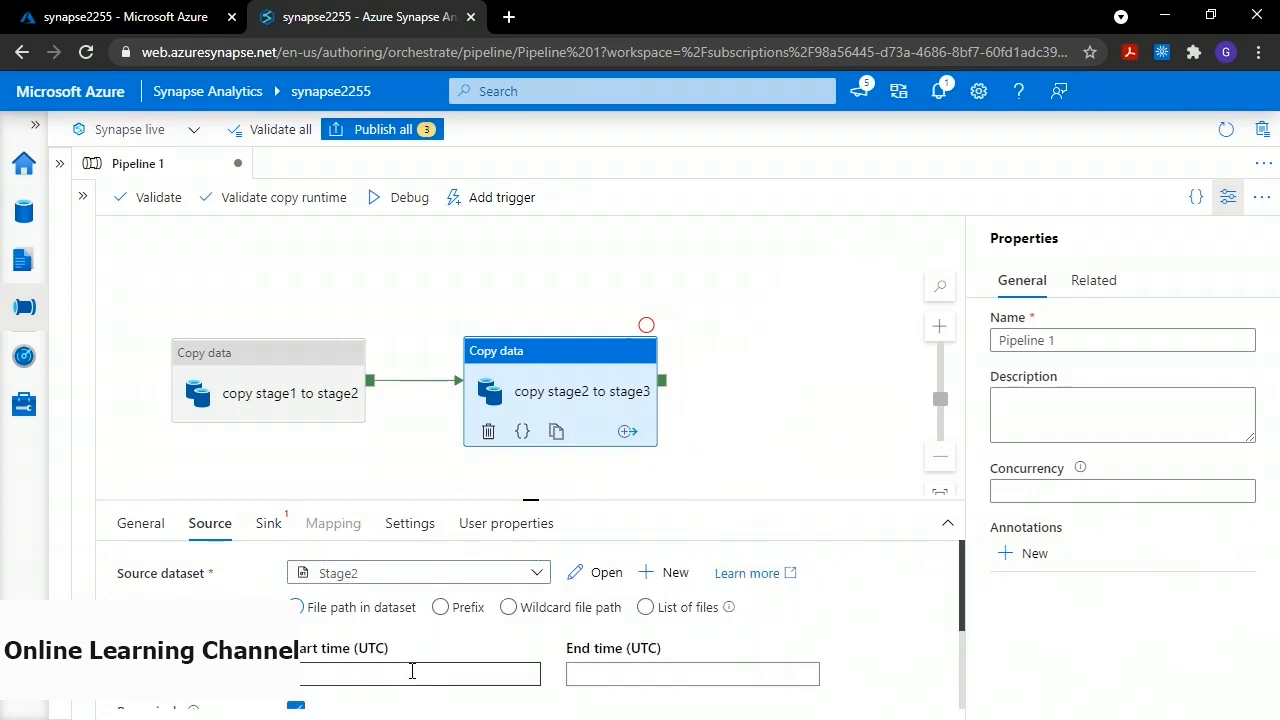
Start a new sink dataset for "copy stage2 to stage3" with Azure Blob Storage as the data store and Binary as the format
left_click(268, 527)
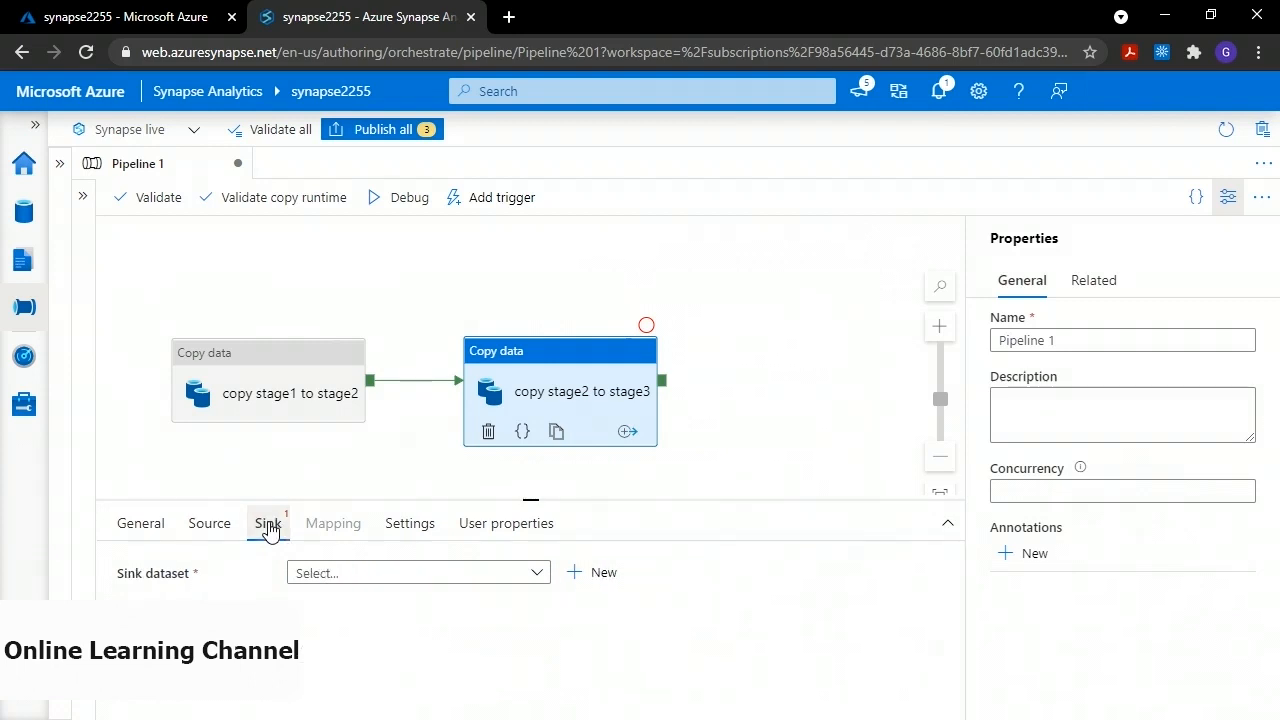
left_click(598, 574)
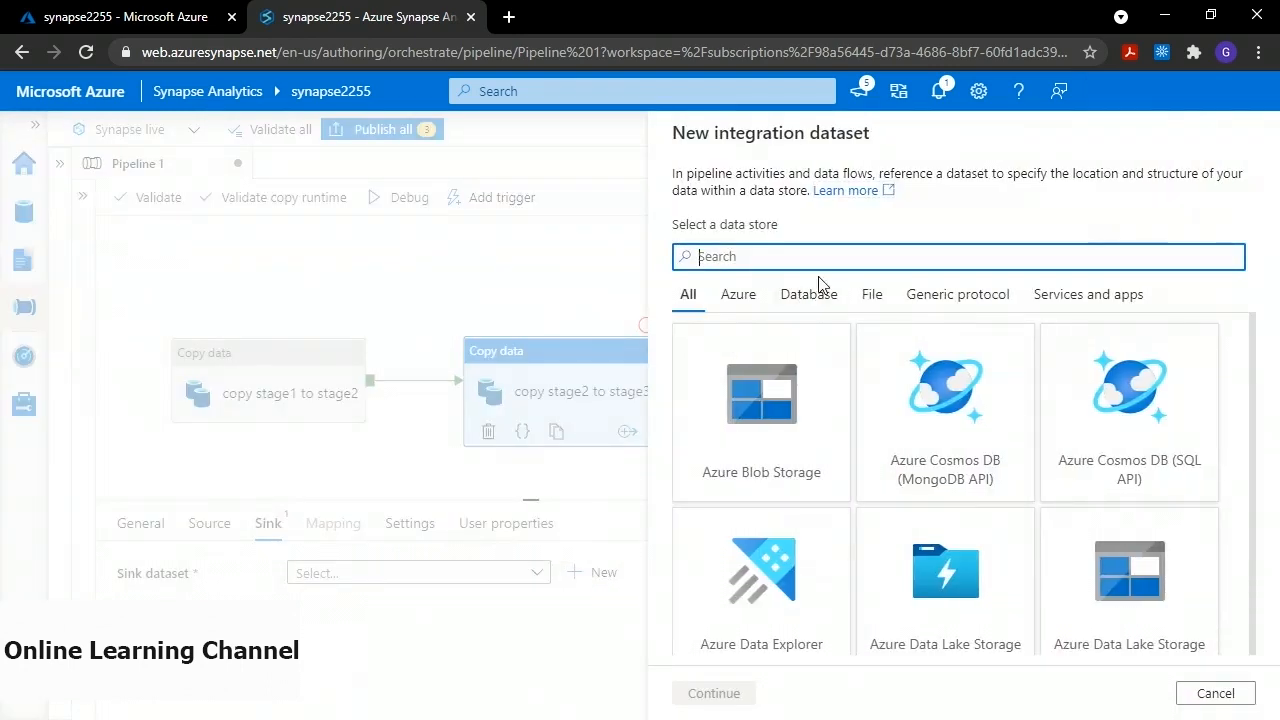
left_click(795, 392)
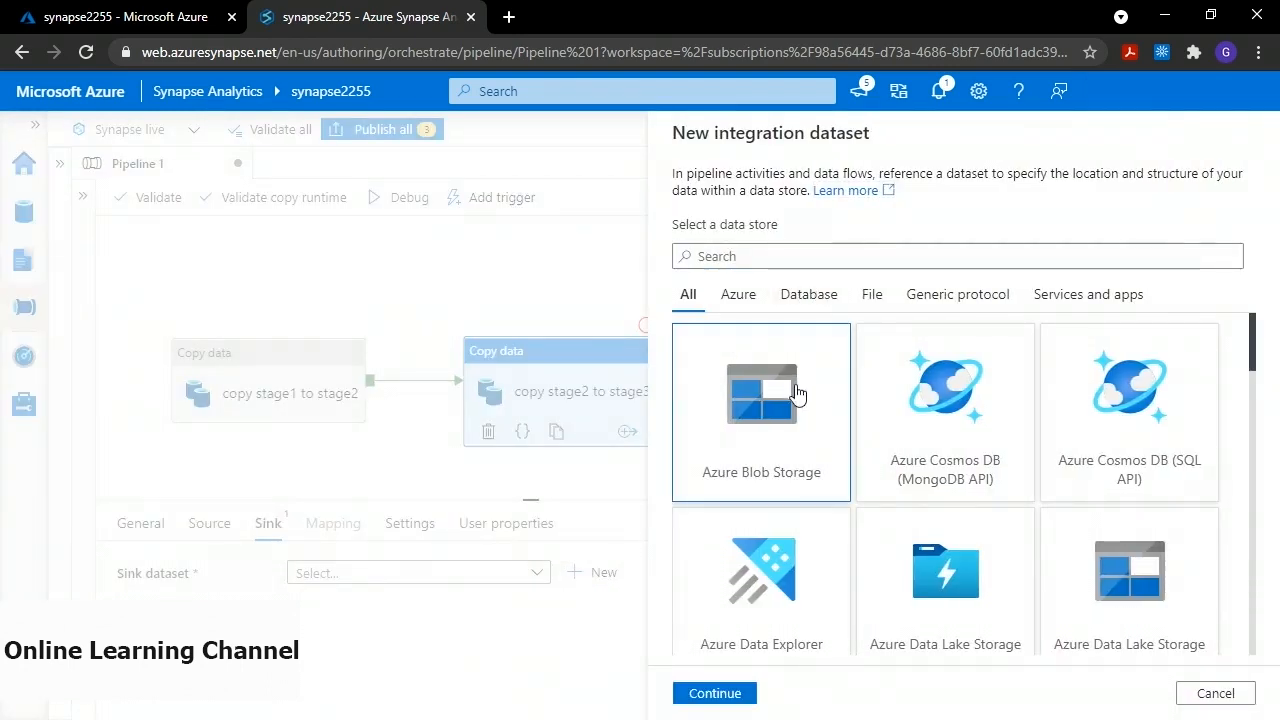
left_click(714, 693)
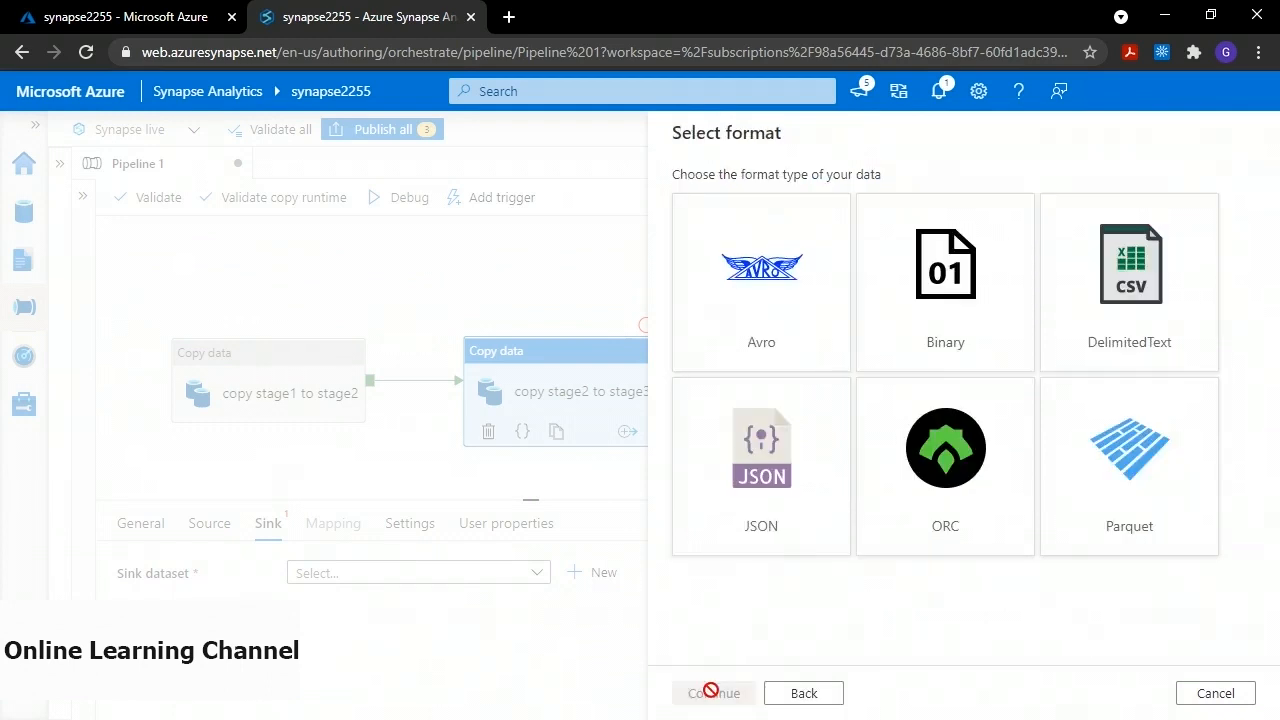
left_click(920, 331)
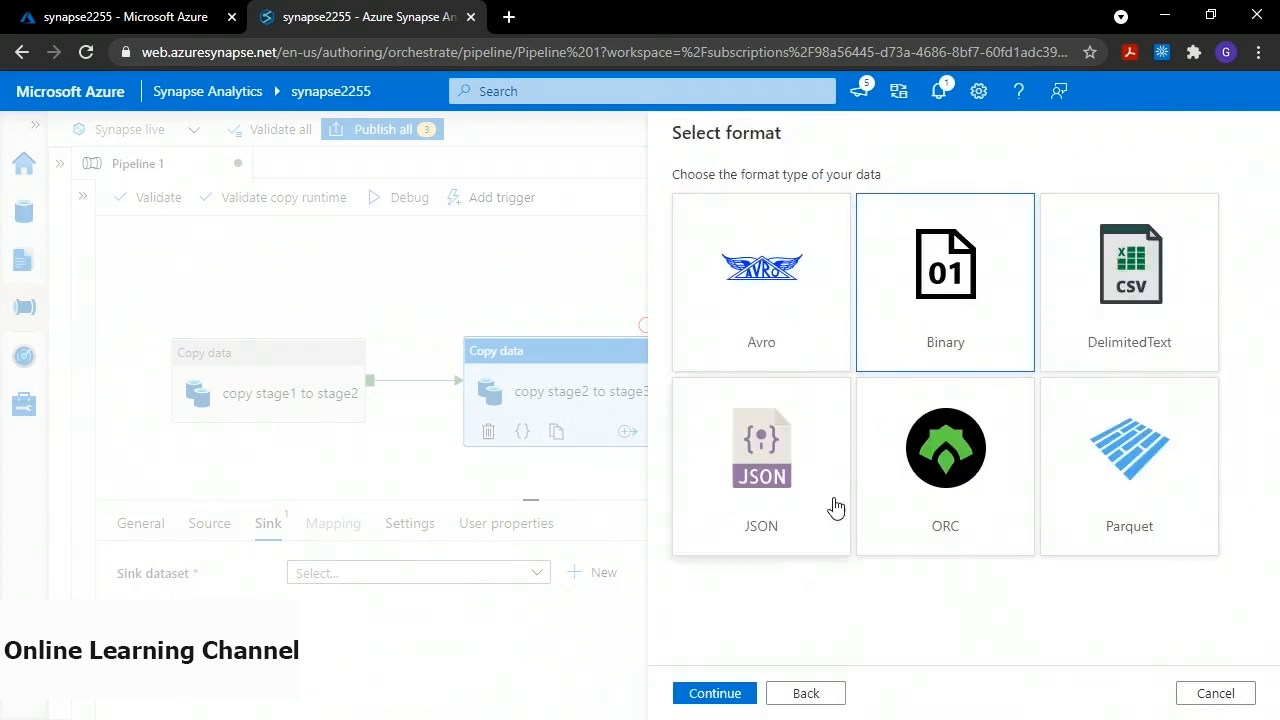
left_click(712, 692)
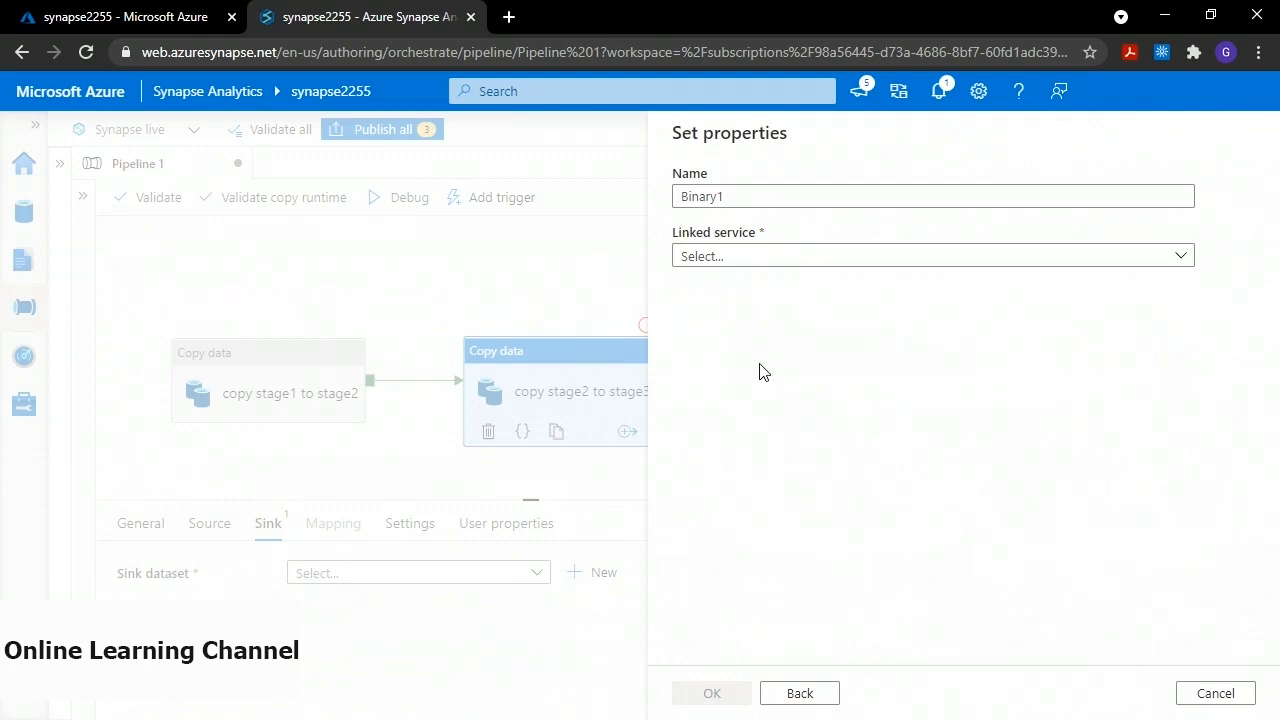
Name the new sink dataset Stage3 and assign it the AzureBlobStorage1 linked service
double_click(700, 188)
type("Sta")
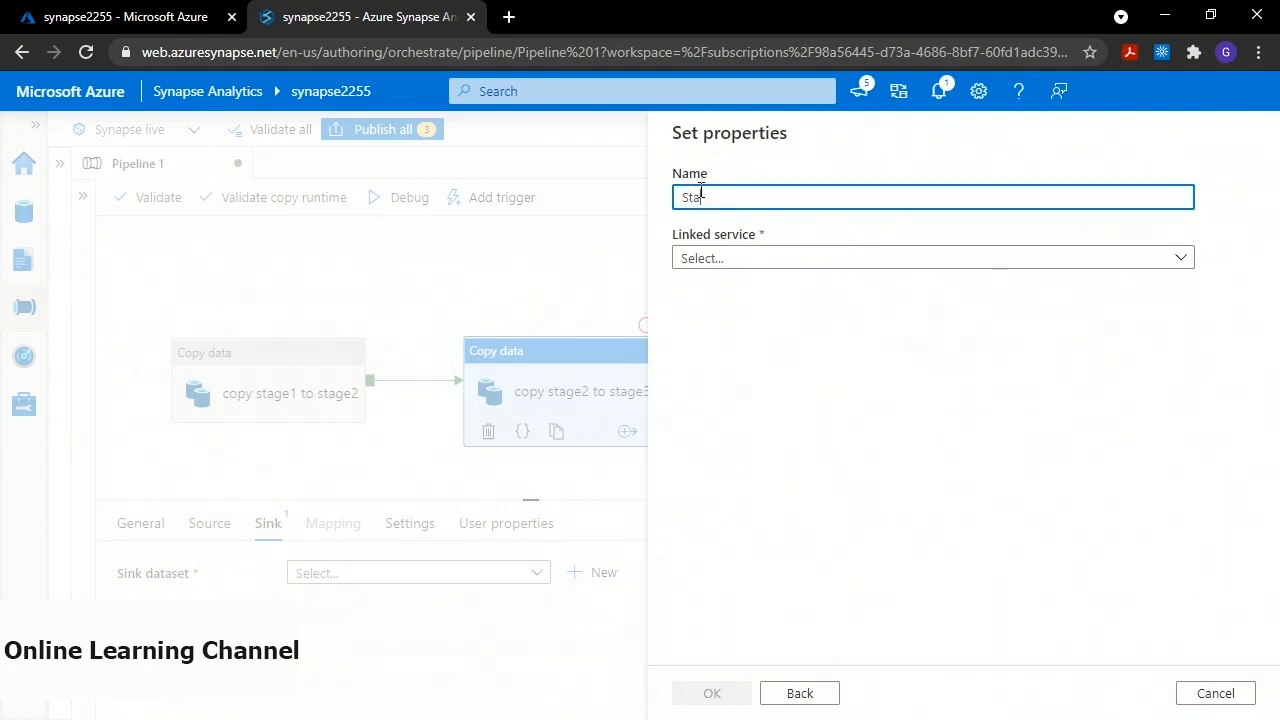
type("ge3")
left_click(787, 258)
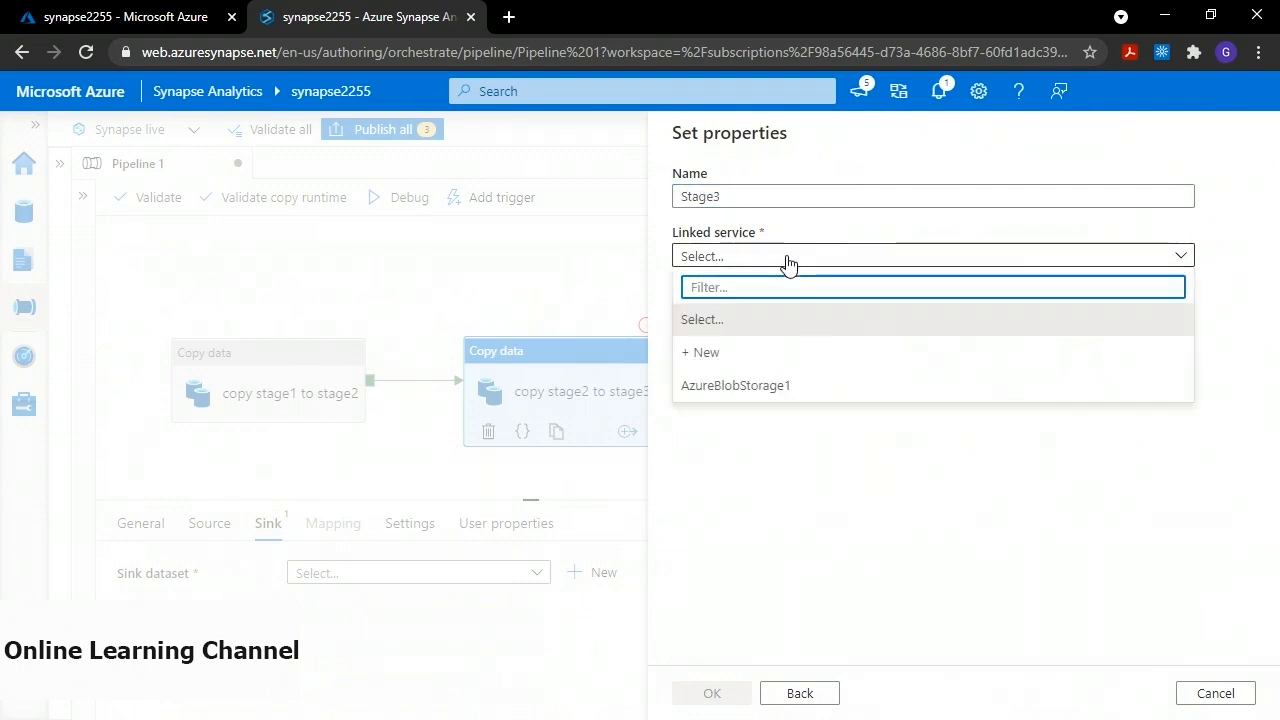
left_click(766, 384)
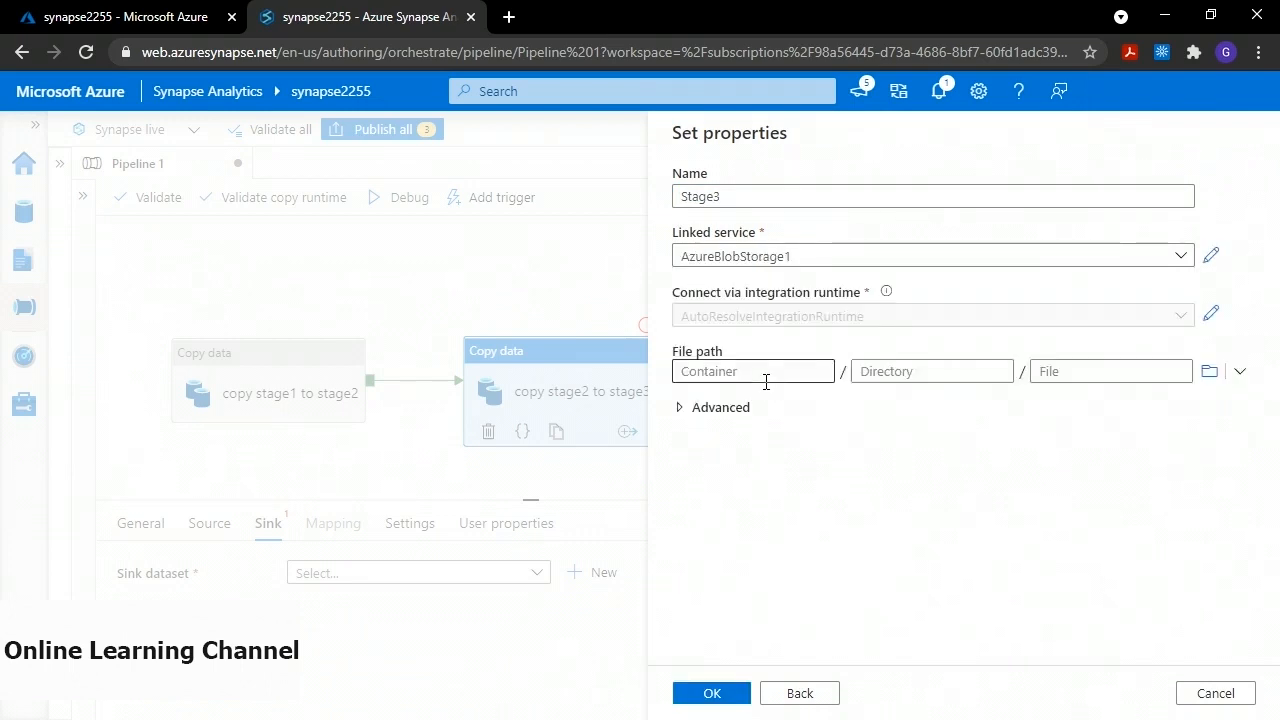
Point the Stage3 dataset's file path to the stage3 container and finish creating the dataset
left_click(1208, 373)
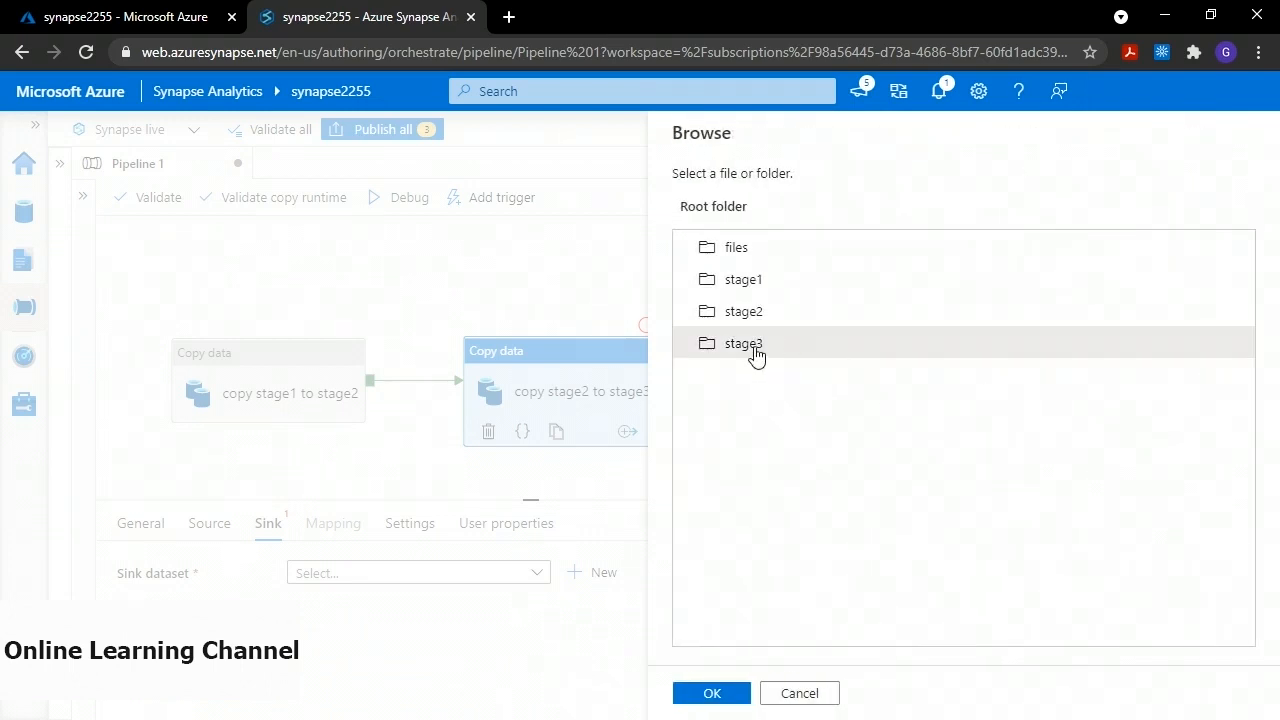
left_click(746, 350)
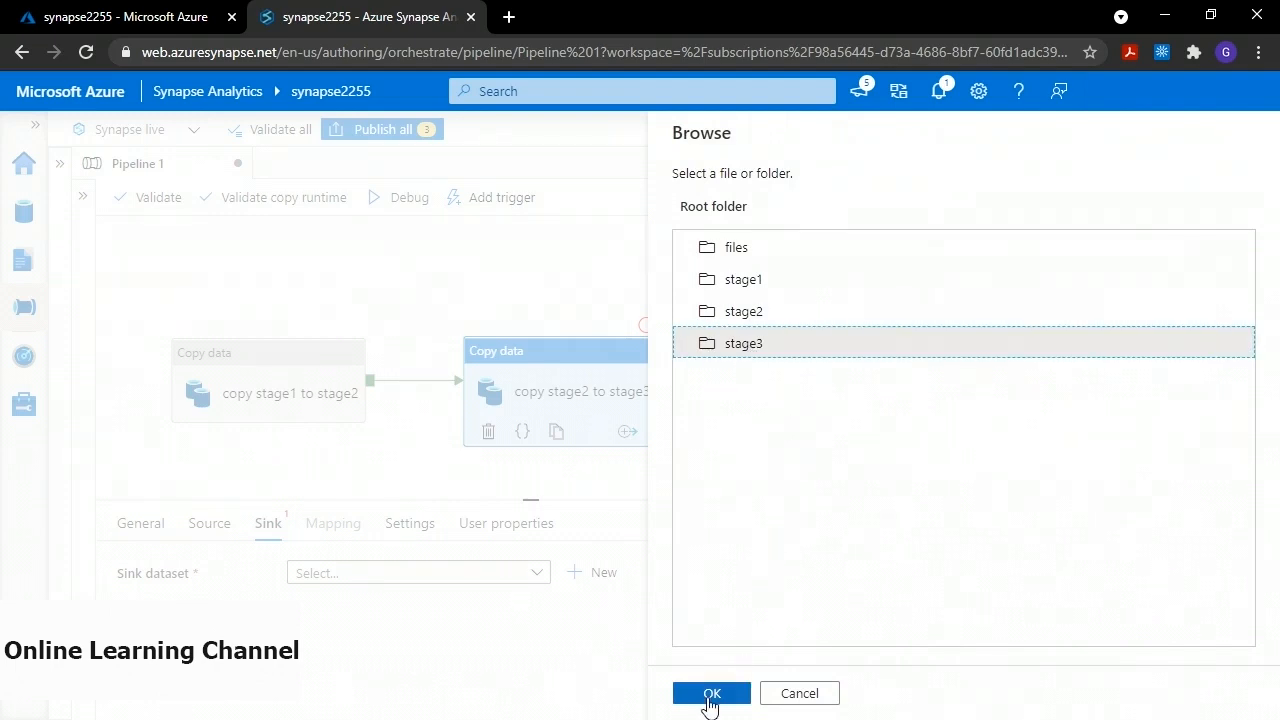
left_click(710, 695)
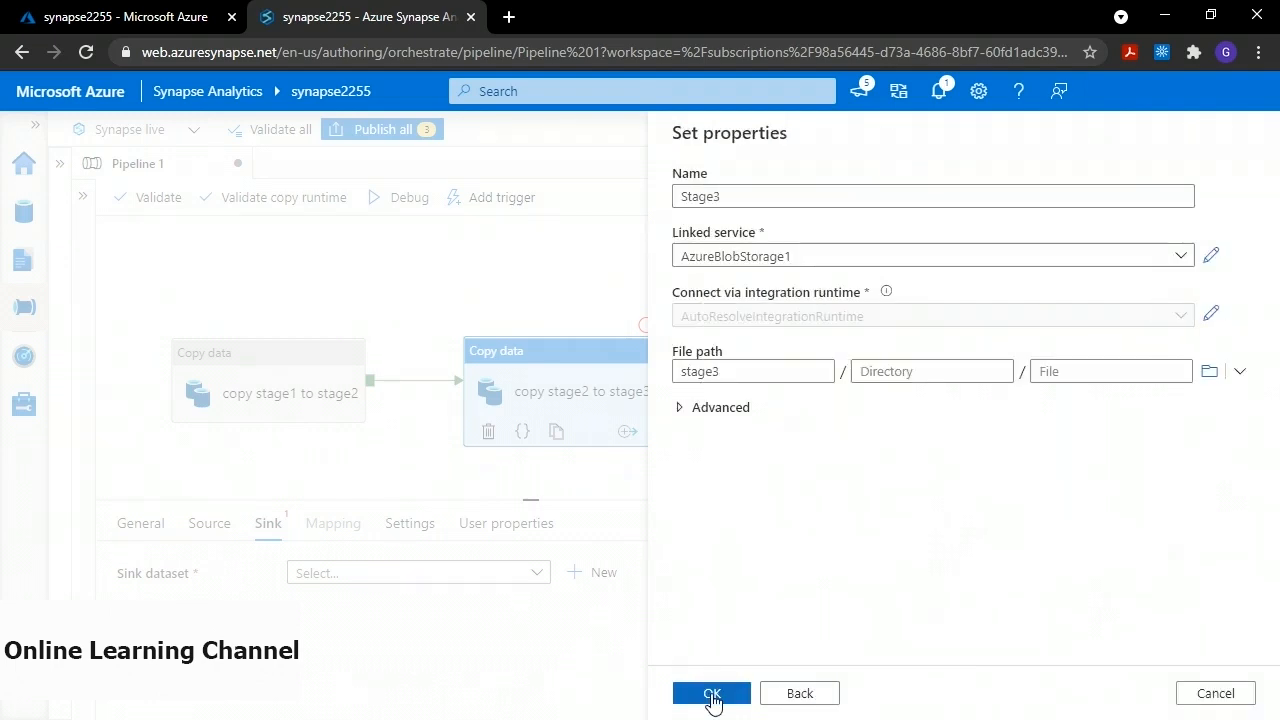
left_click(712, 694)
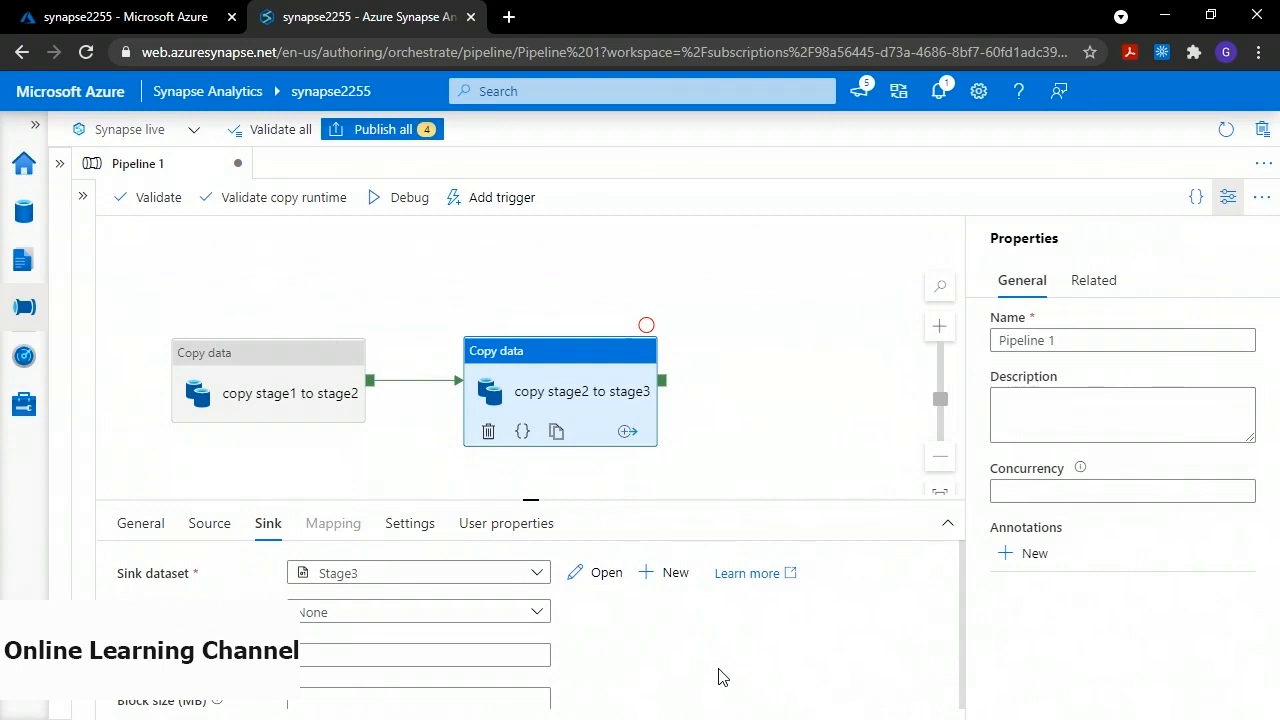
Publish Pipeline 1 and the Stage1, Stage2 and Stage3 datasets to the live environment
left_click(377, 139)
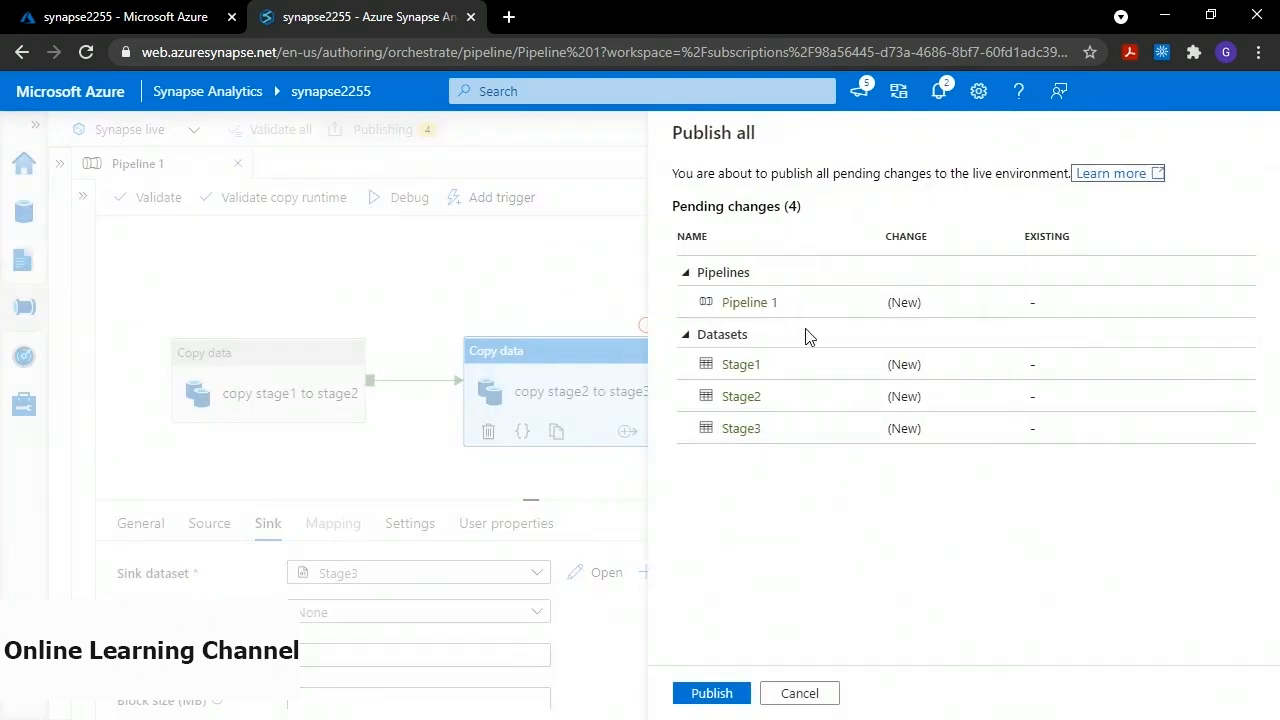
left_click(713, 694)
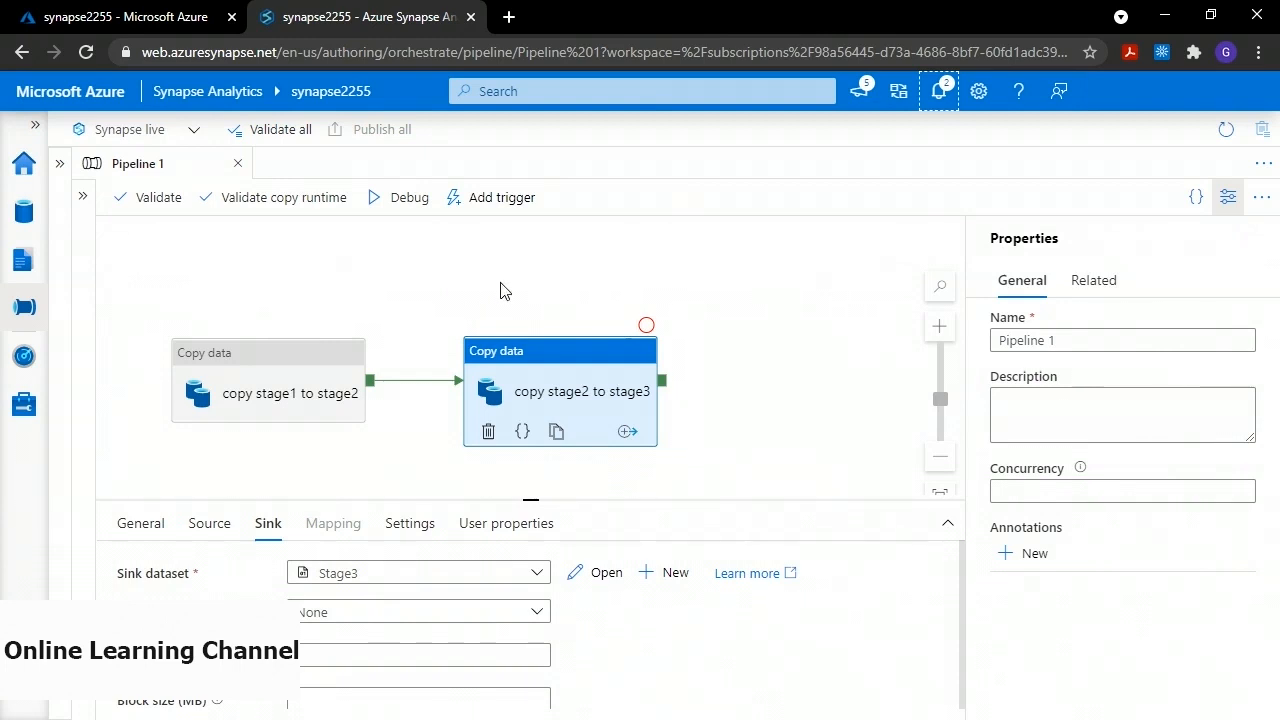
Add a new schedule trigger to Pipeline 1 with a recurrence of every 1 minute
left_click(497, 200)
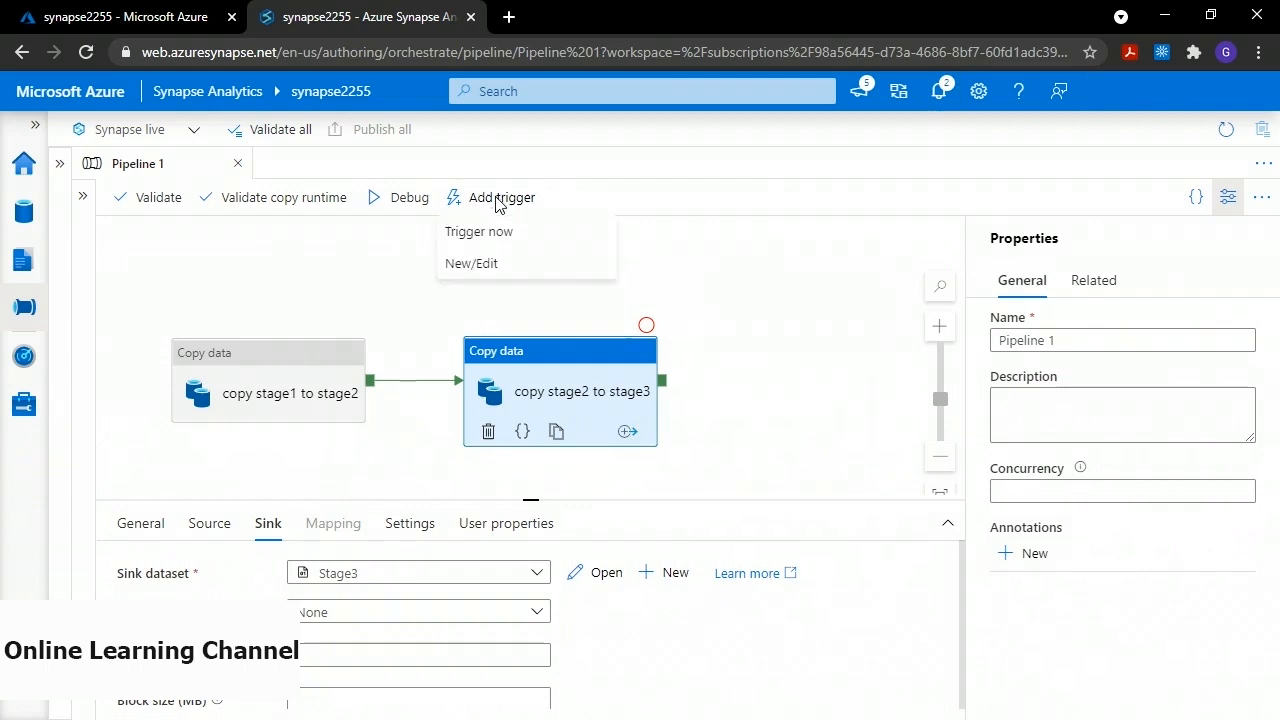
left_click(484, 266)
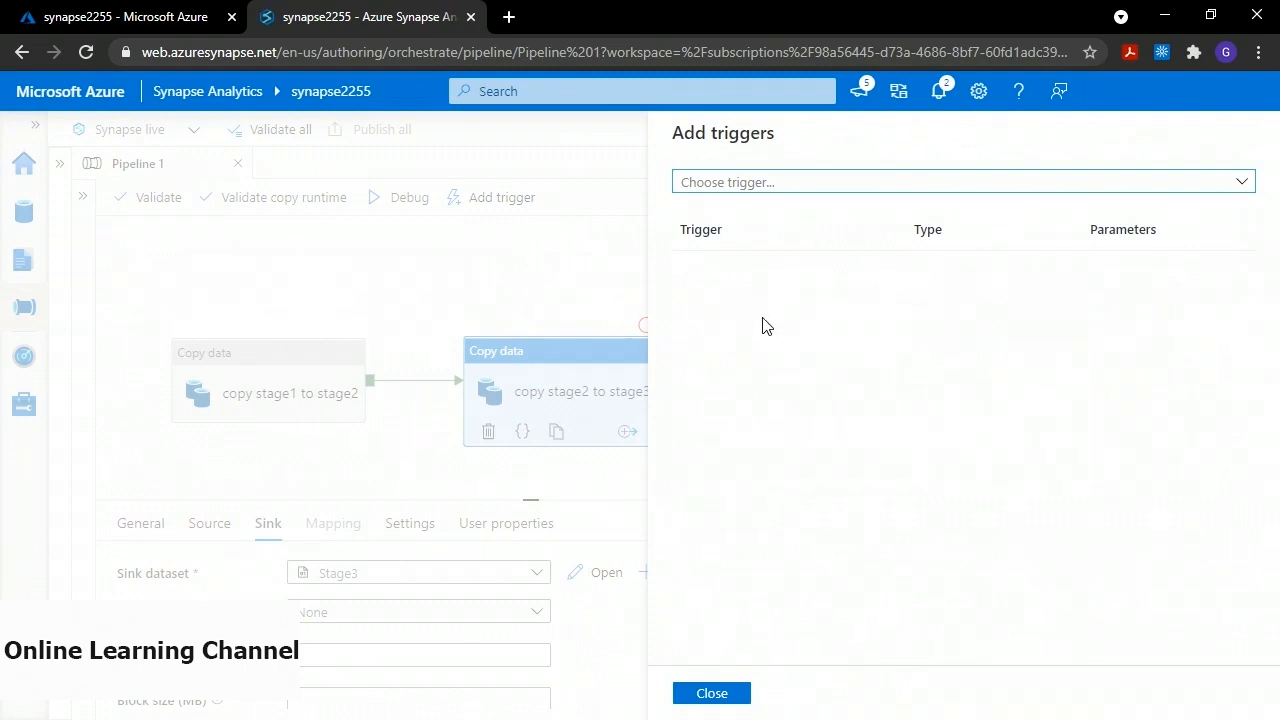
left_click(805, 186)
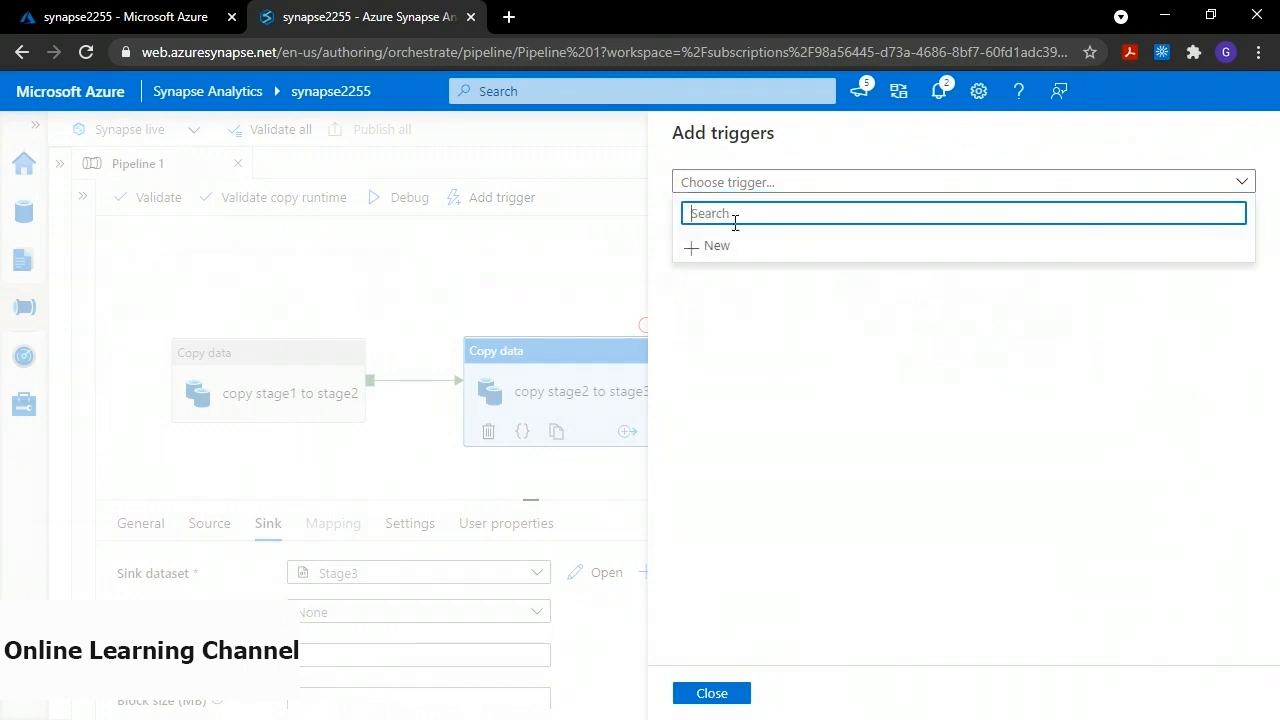
left_click(724, 249)
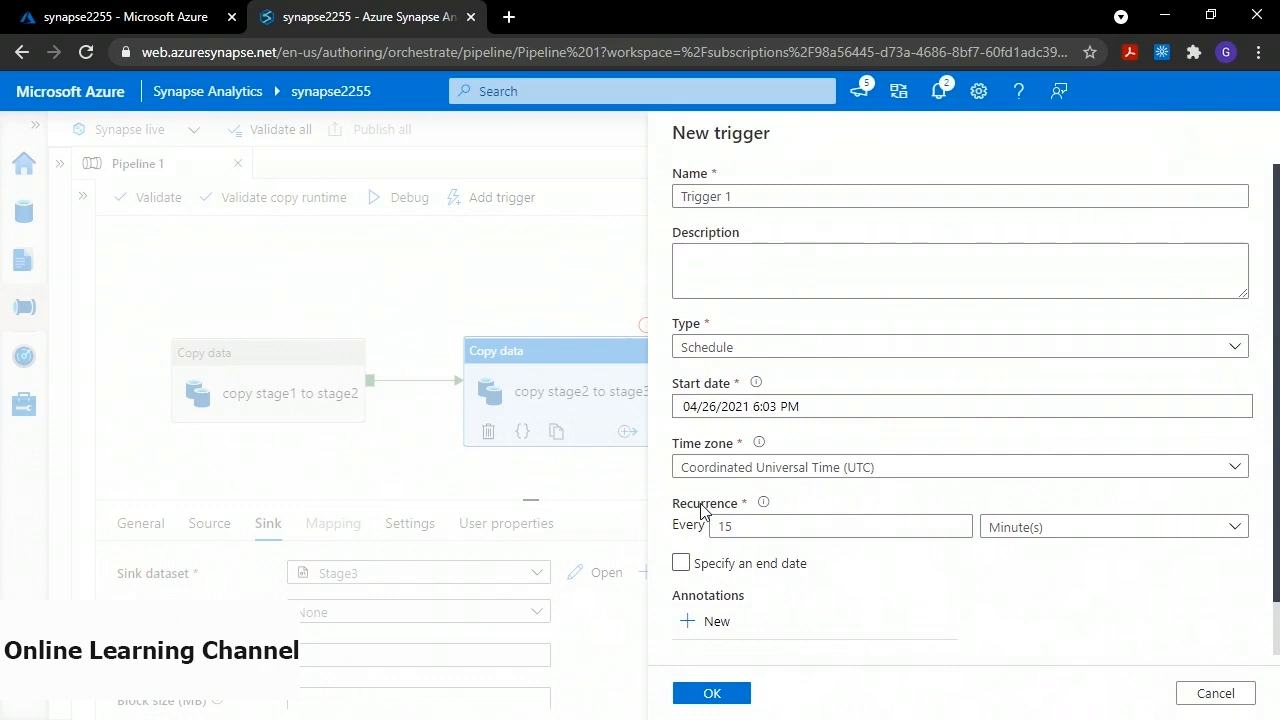
left_click(718, 527)
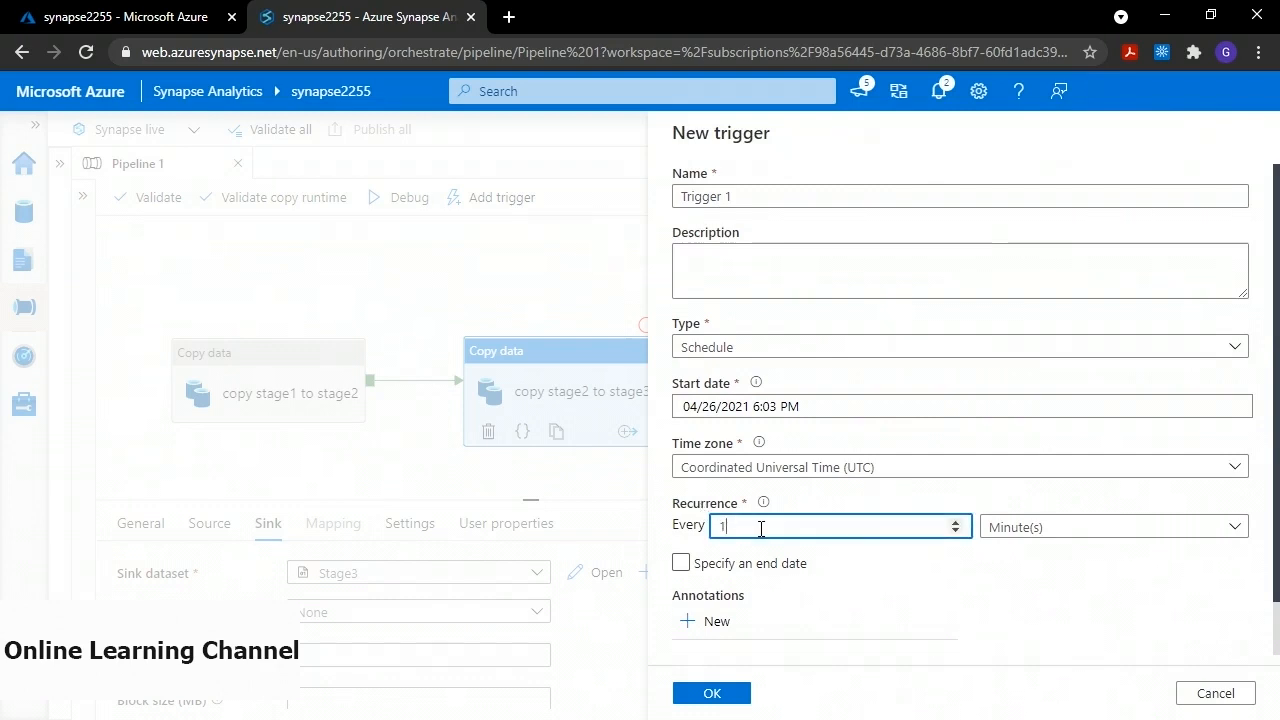
left_click(714, 694)
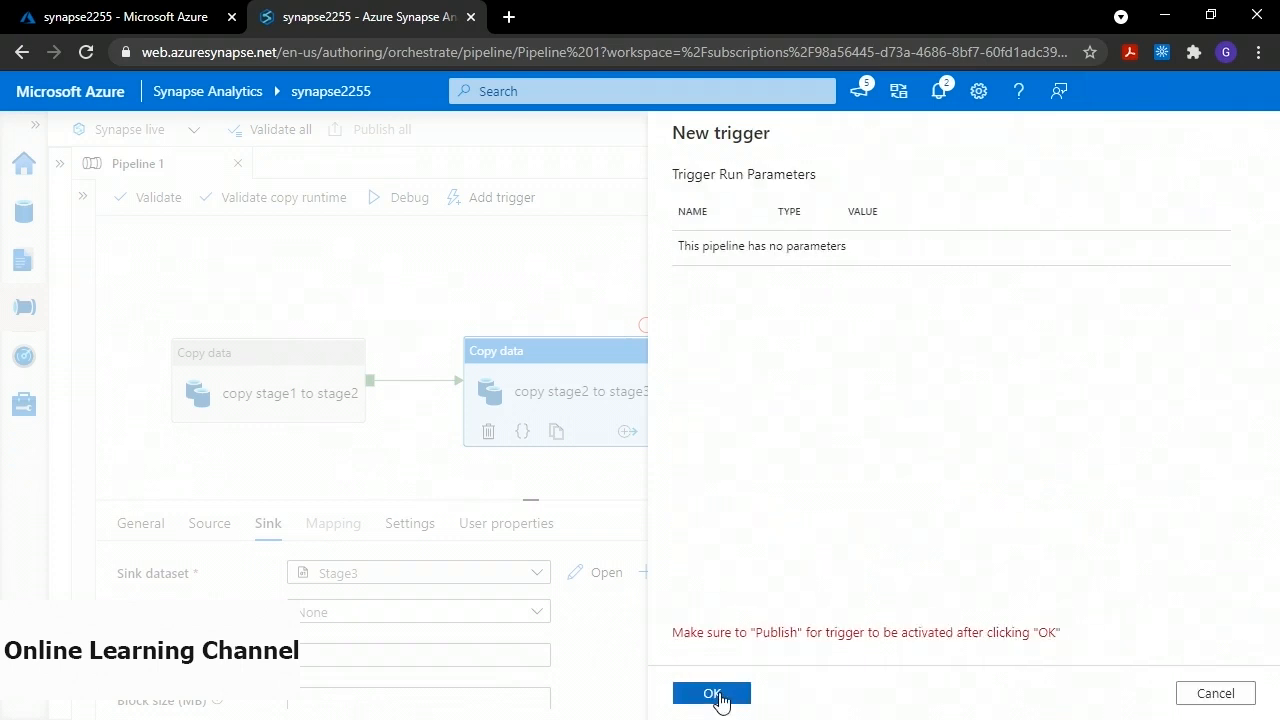
left_click(714, 694)
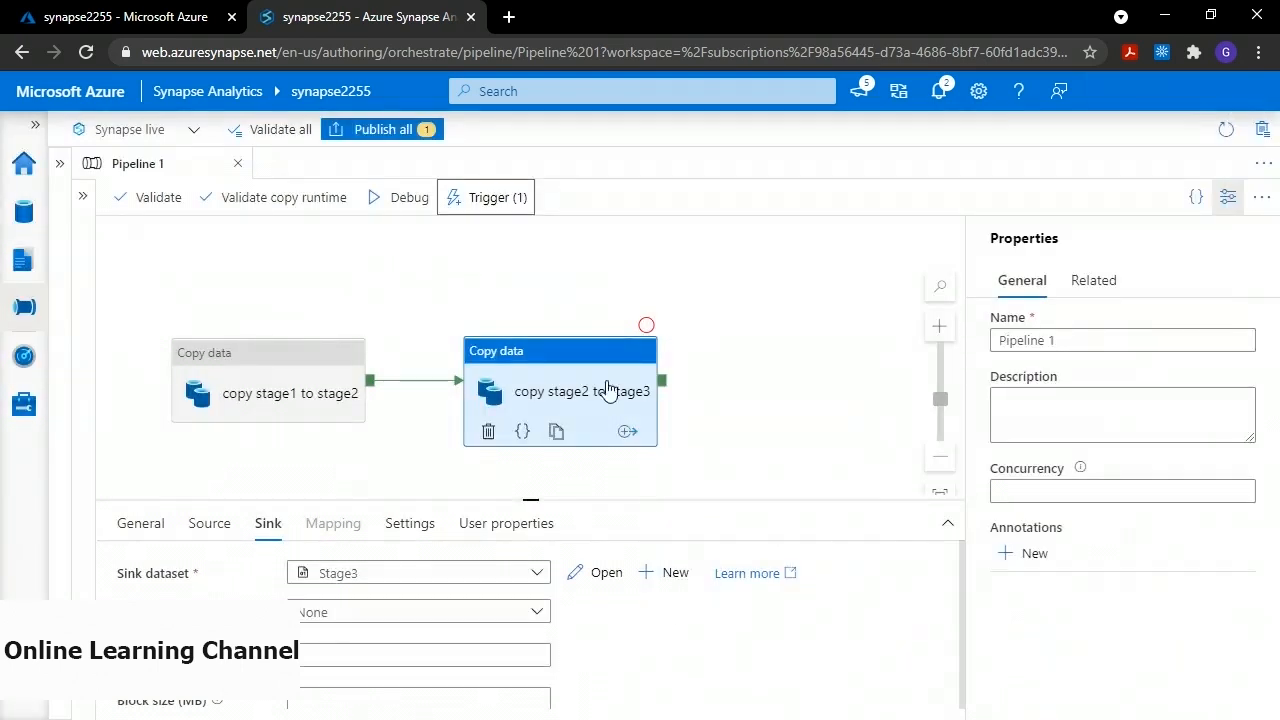
Publish the new schedule trigger and open the monitoring view of the pipeline runs
left_click(377, 132)
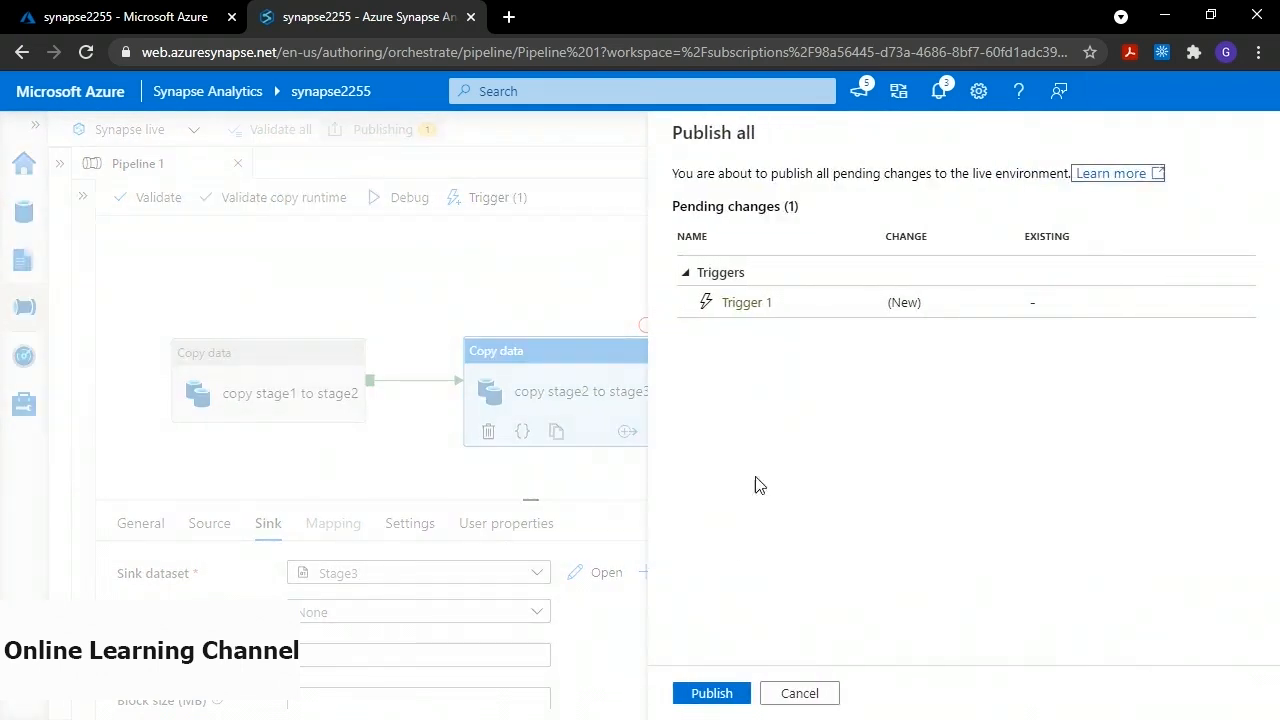
left_click(711, 694)
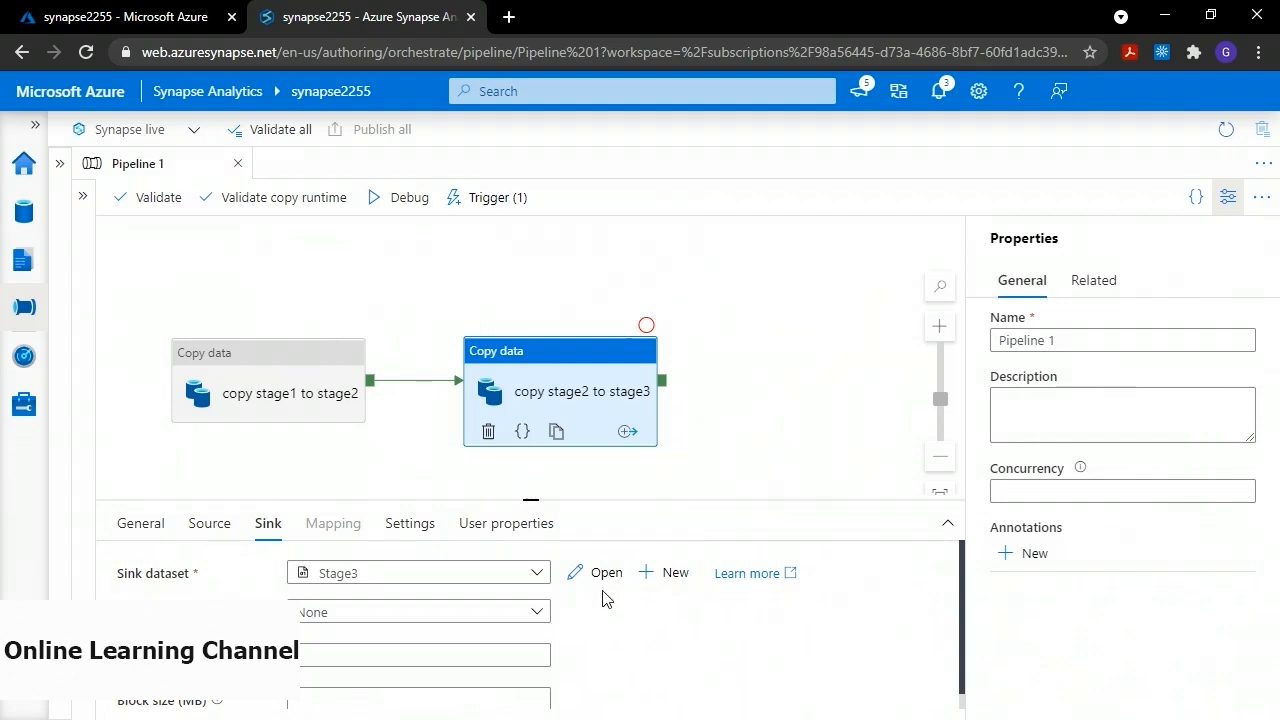
left_click(22, 360)
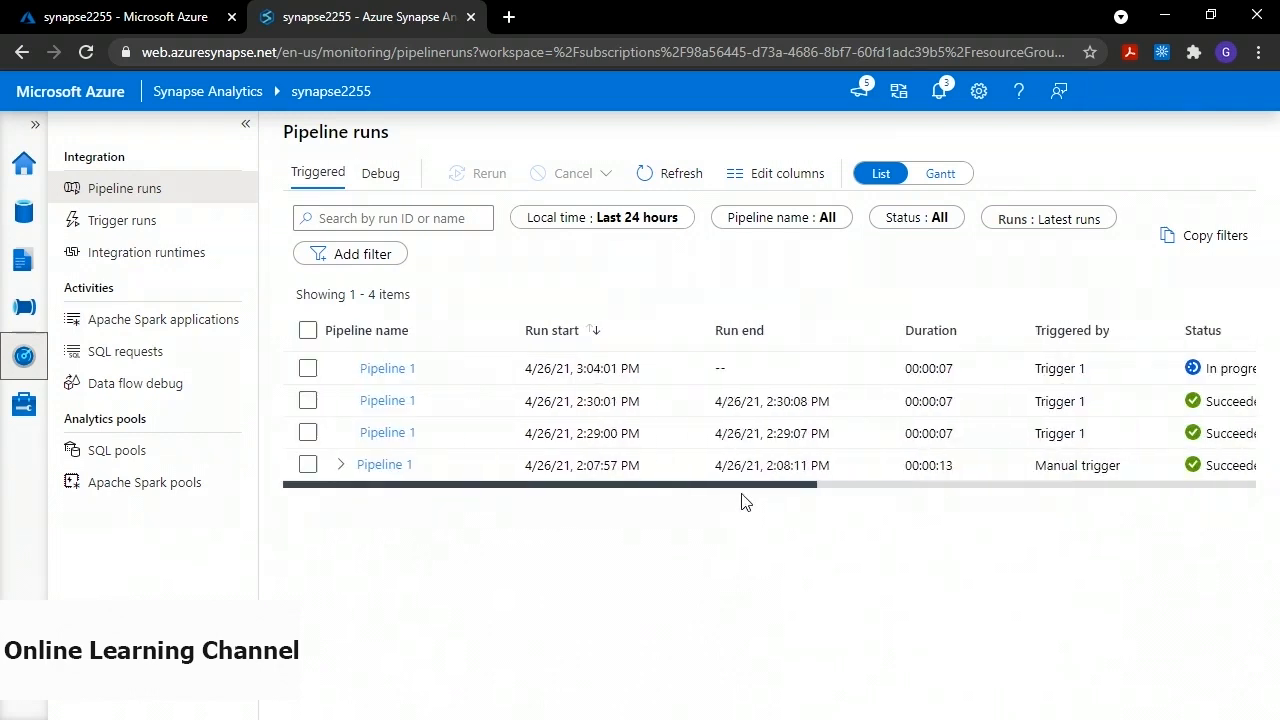
Refresh the pipeline runs, and open the stage1 container of storage account synapsedl2255 in the Azure portal
left_click(667, 180)
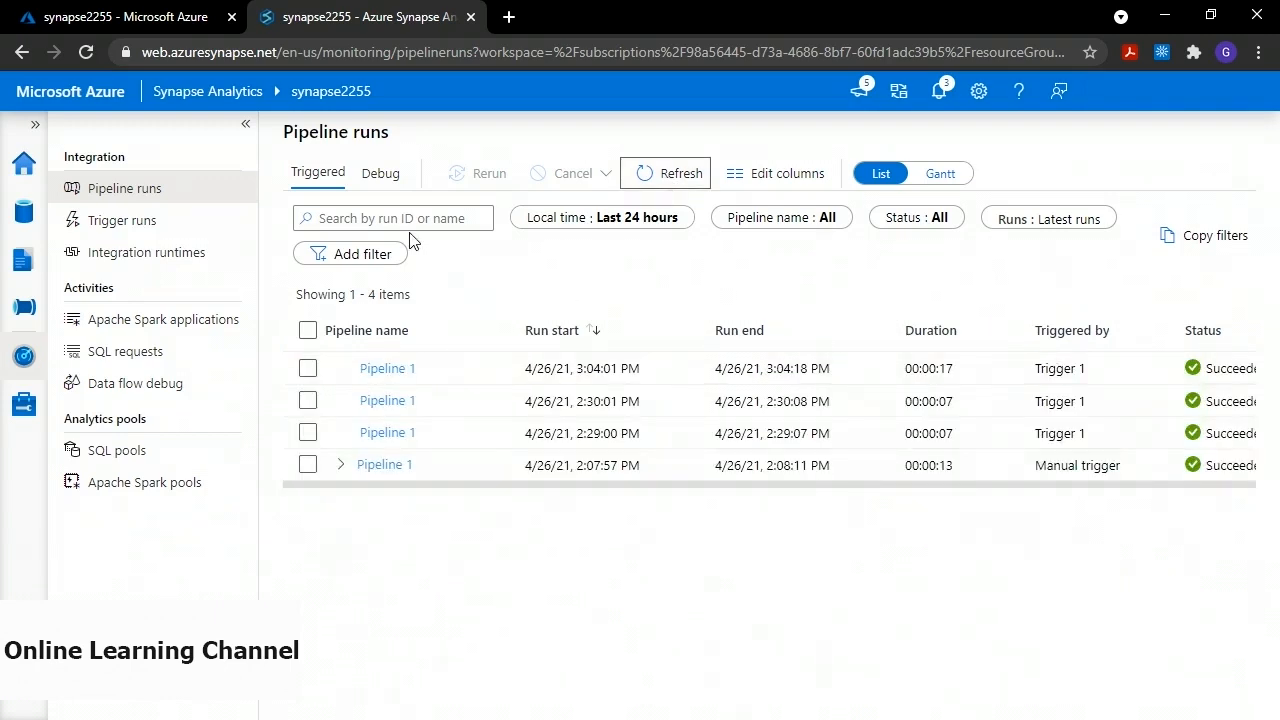
left_click(137, 21)
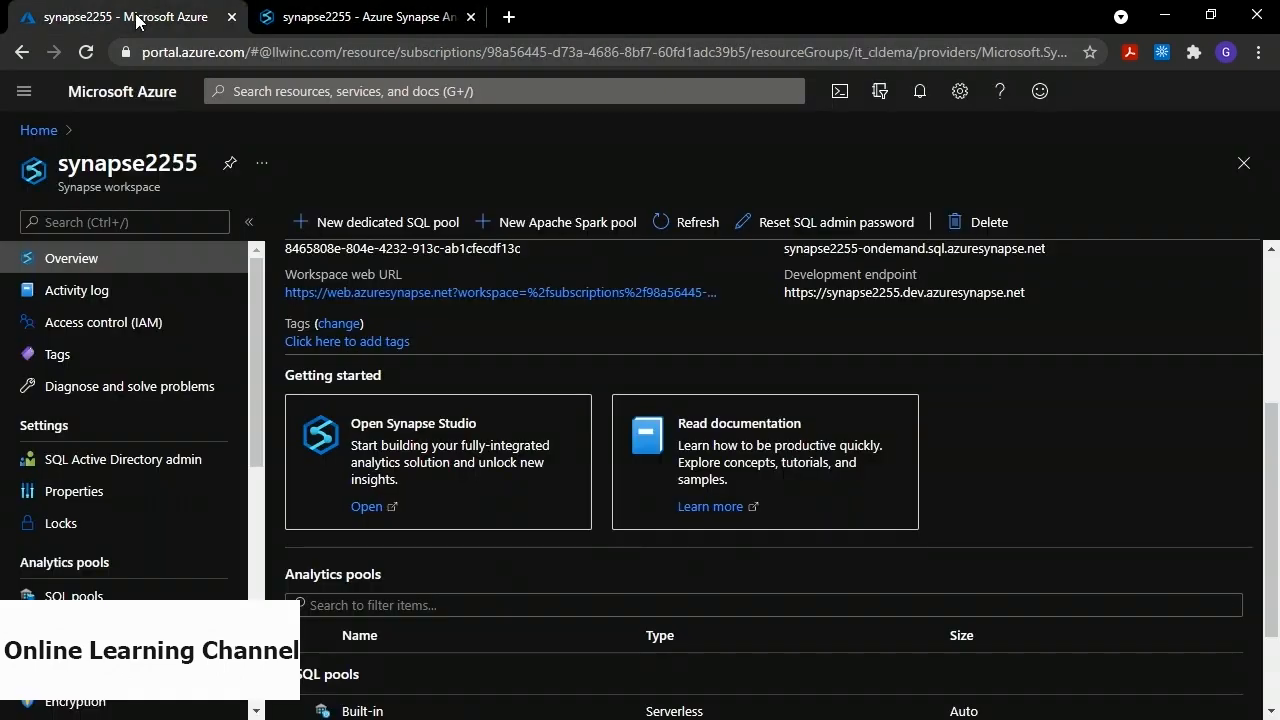
left_click(37, 131)
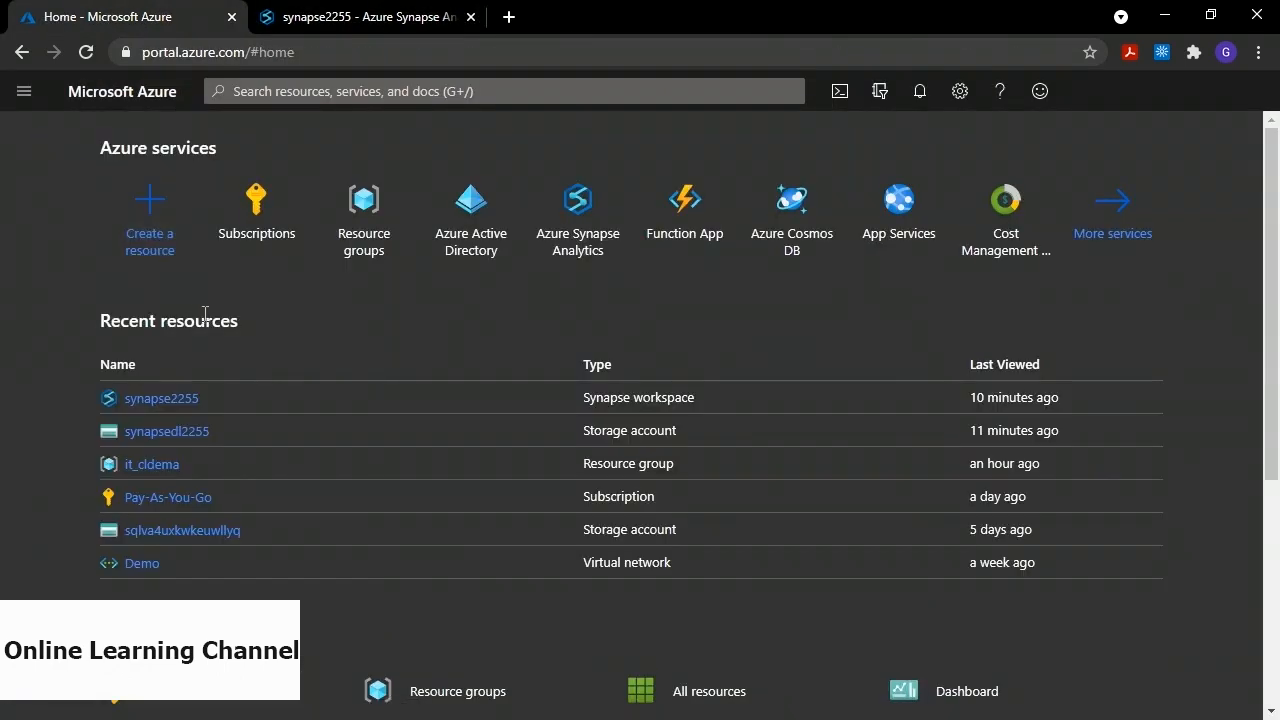
left_click(166, 431)
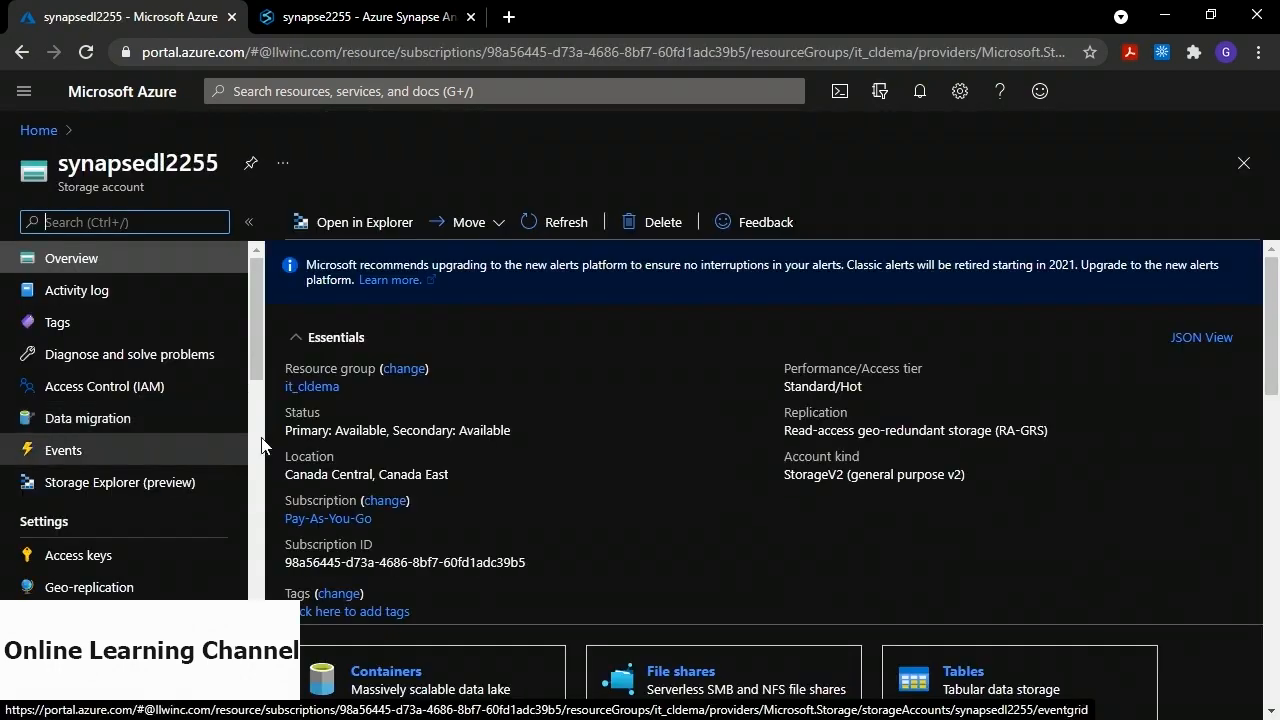
scroll(531, 398, "down", 2)
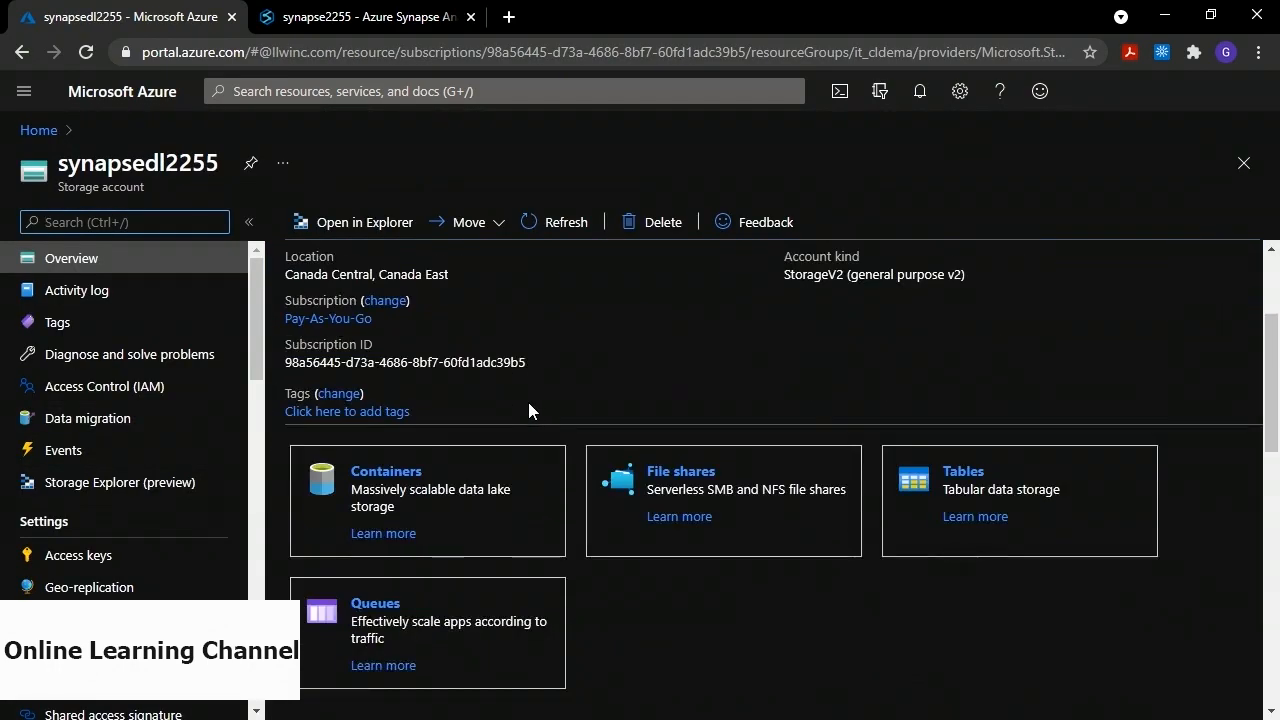
left_click(386, 471)
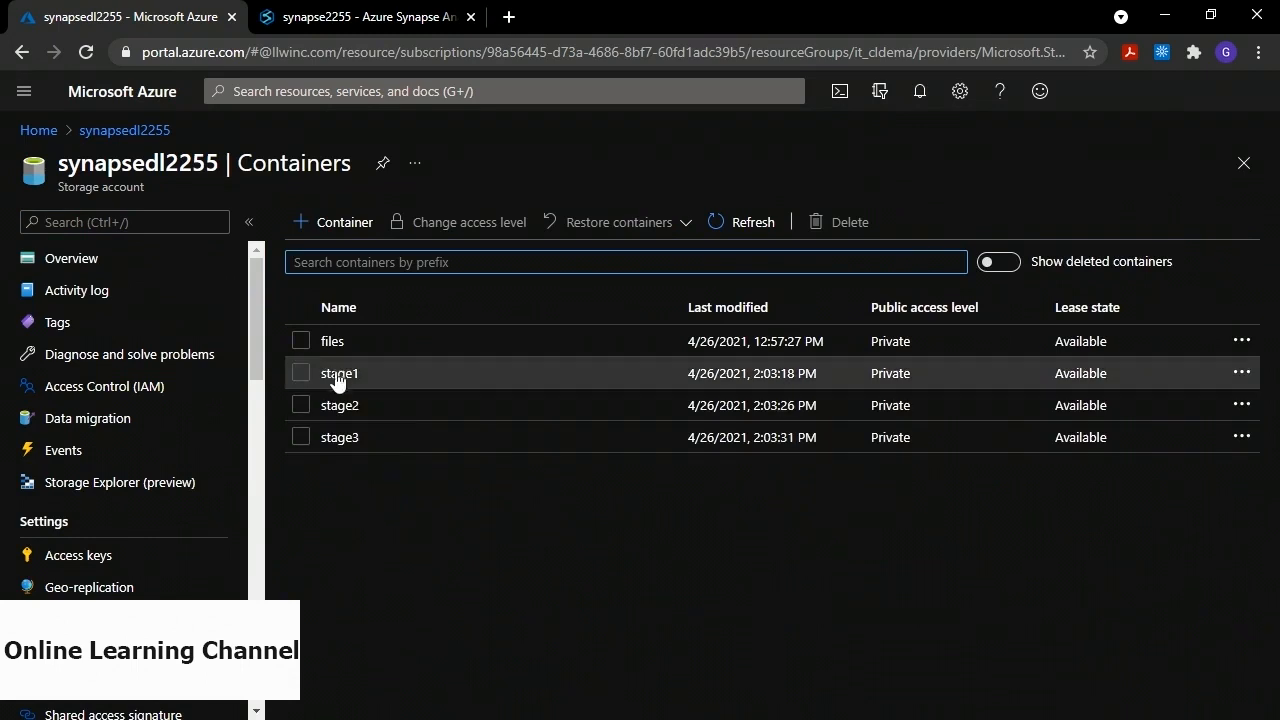
left_click(338, 376)
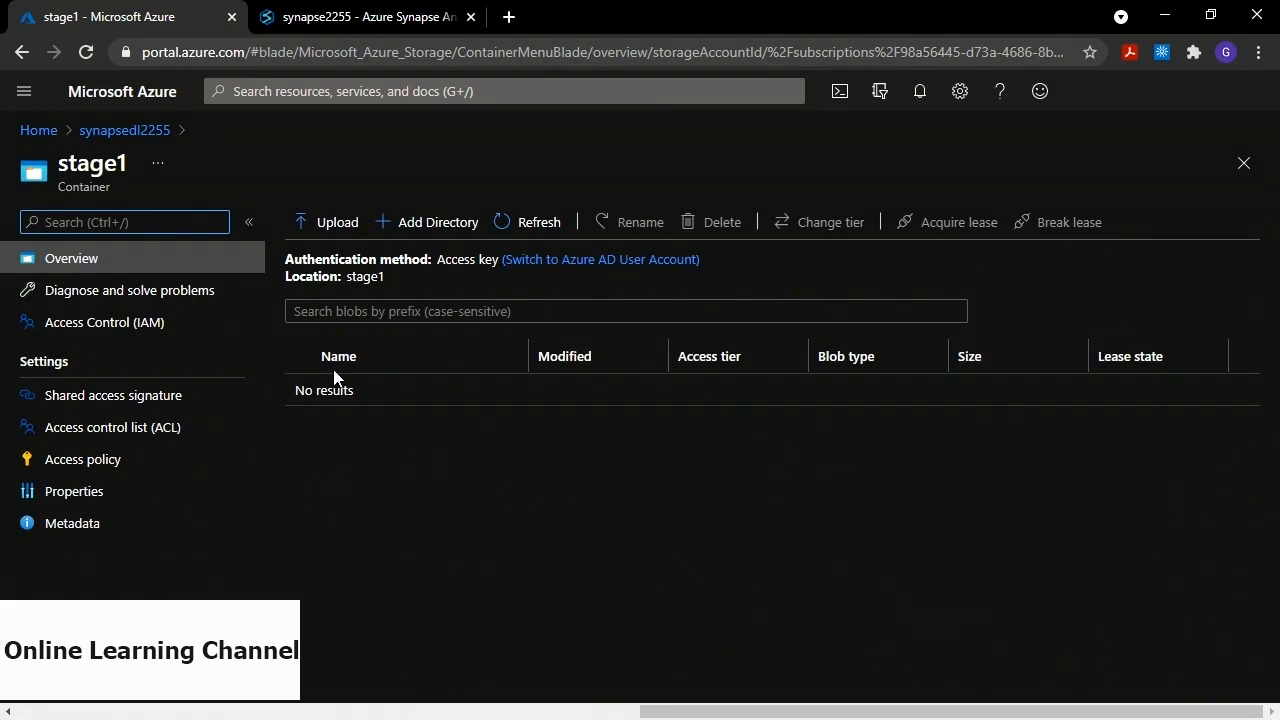
Upload EventHubWriter.sln from the EventHubWriter folder to the stage1 container and close the upload pane
left_click(321, 224)
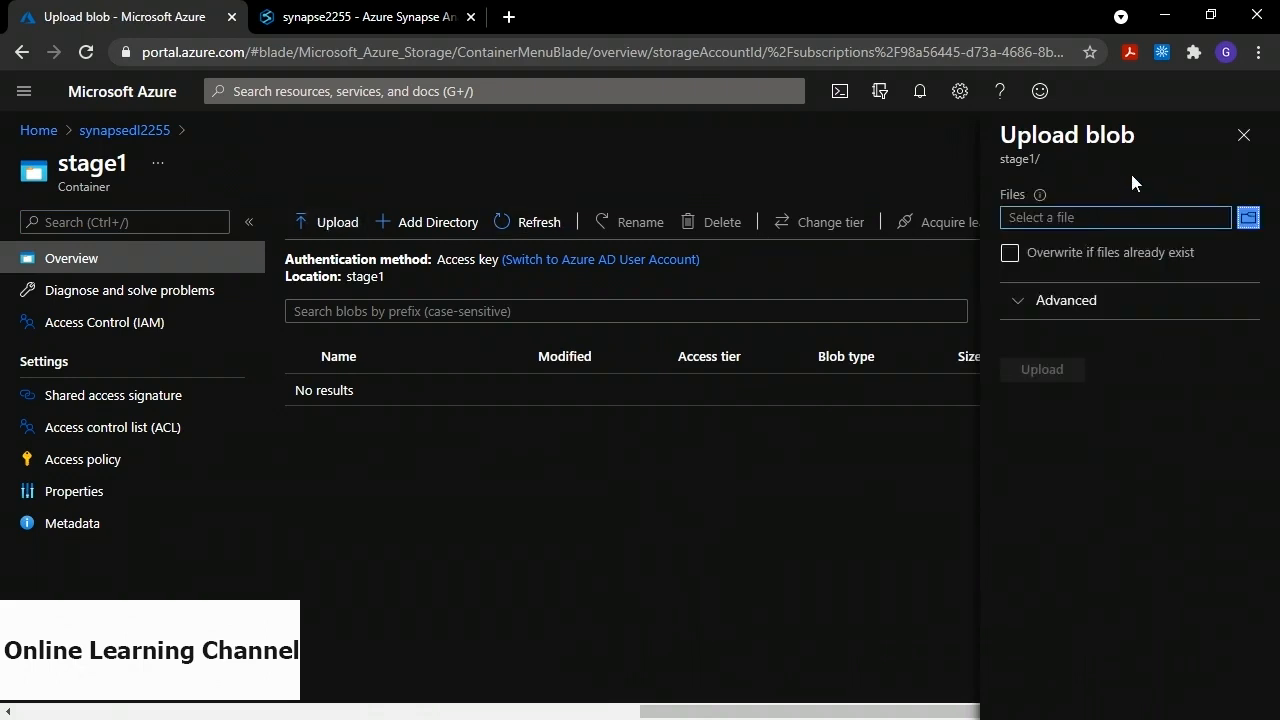
left_click(1248, 220)
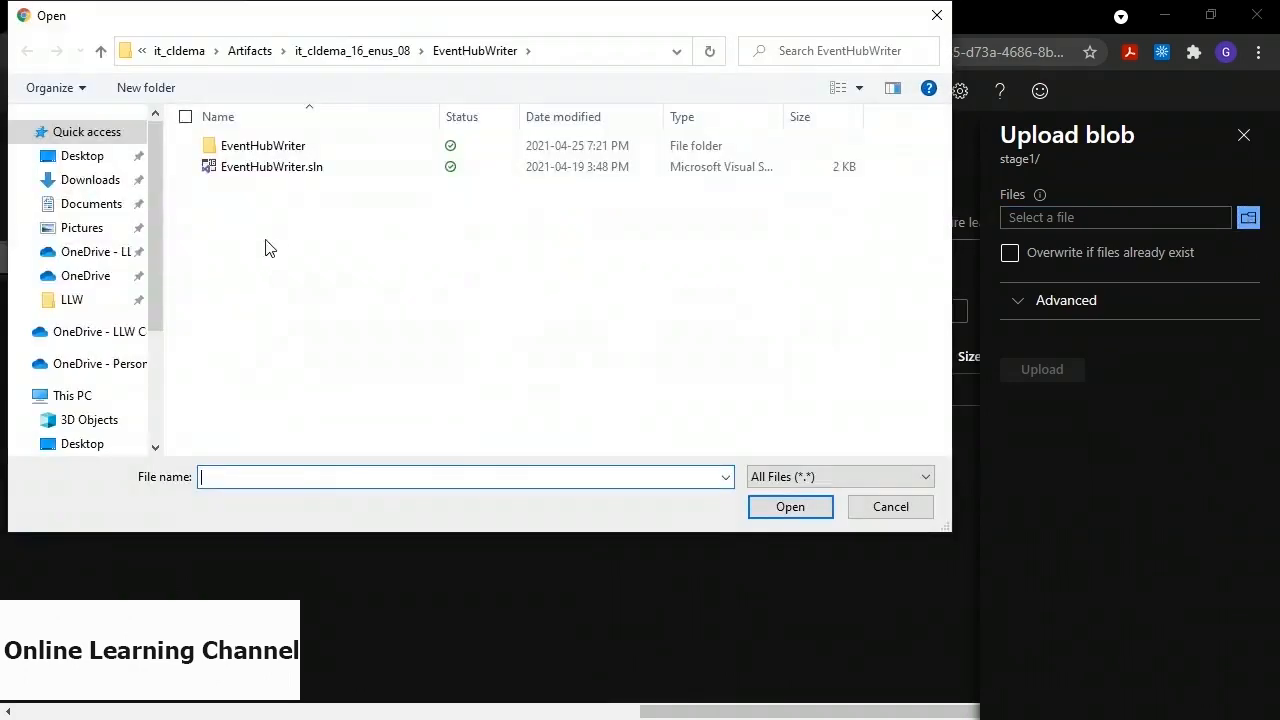
left_click(248, 170)
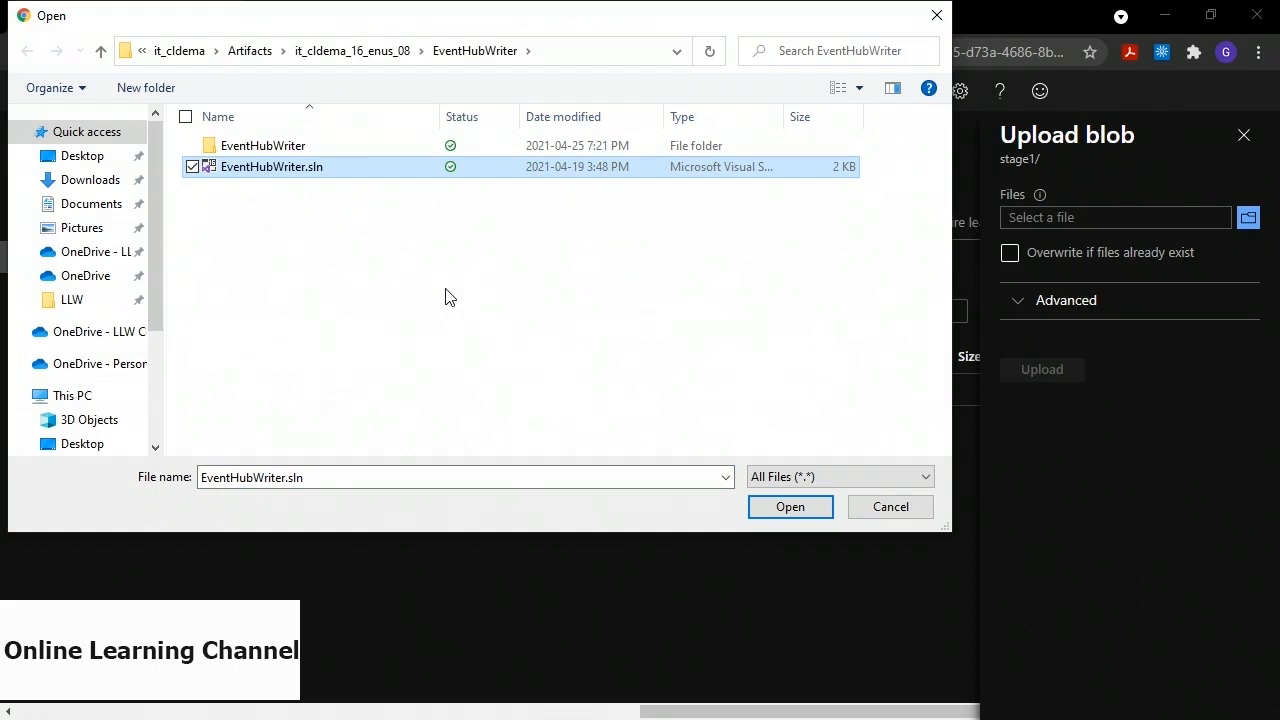
left_click(790, 507)
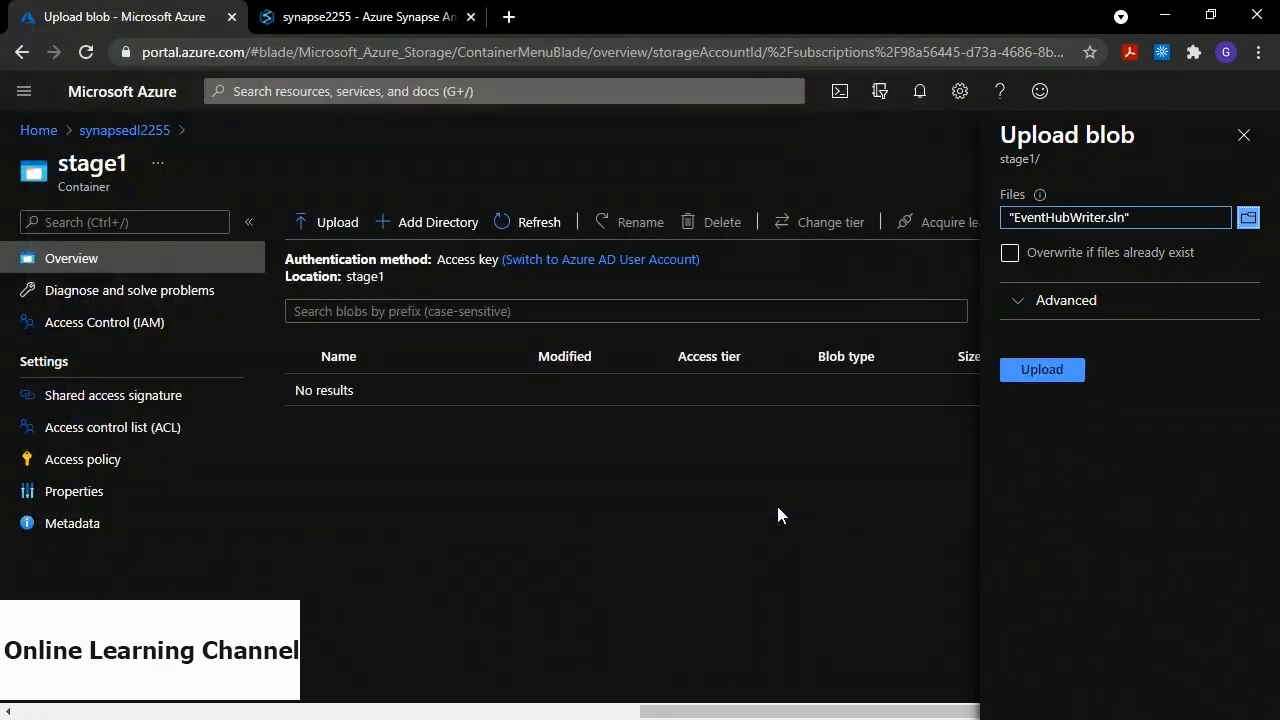
left_click(1042, 369)
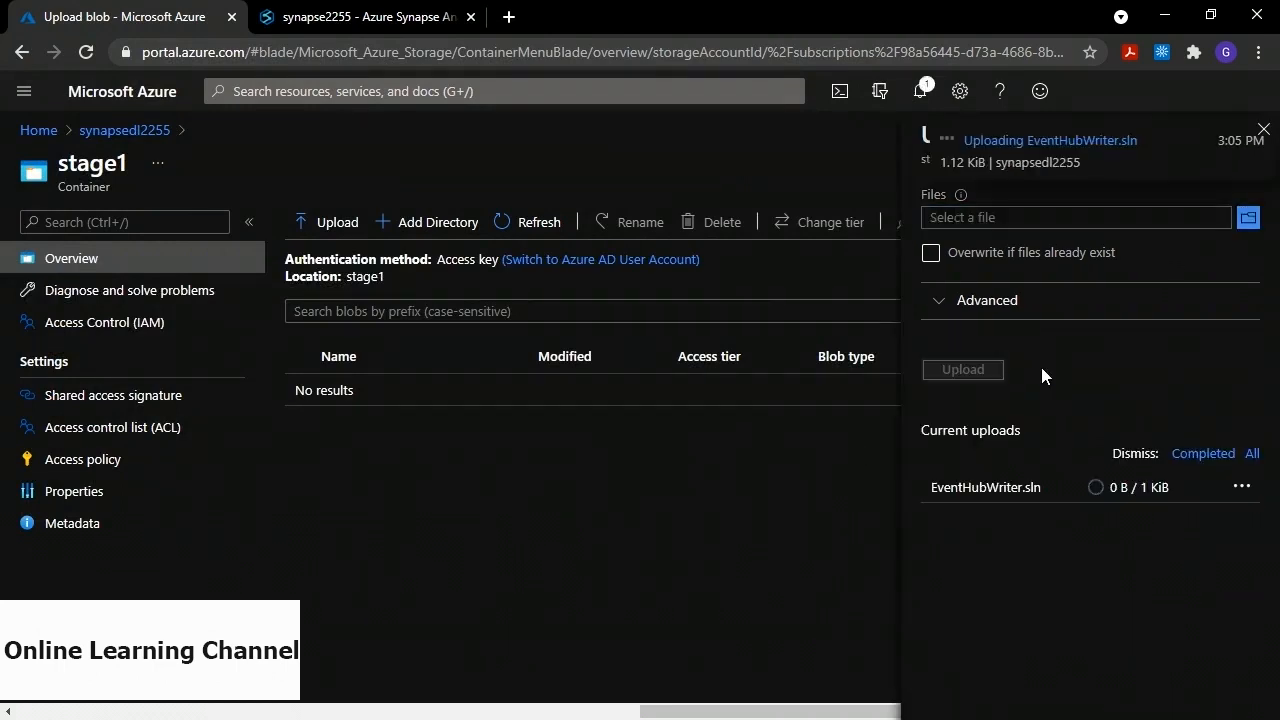
left_click(1262, 130)
left_click(1244, 135)
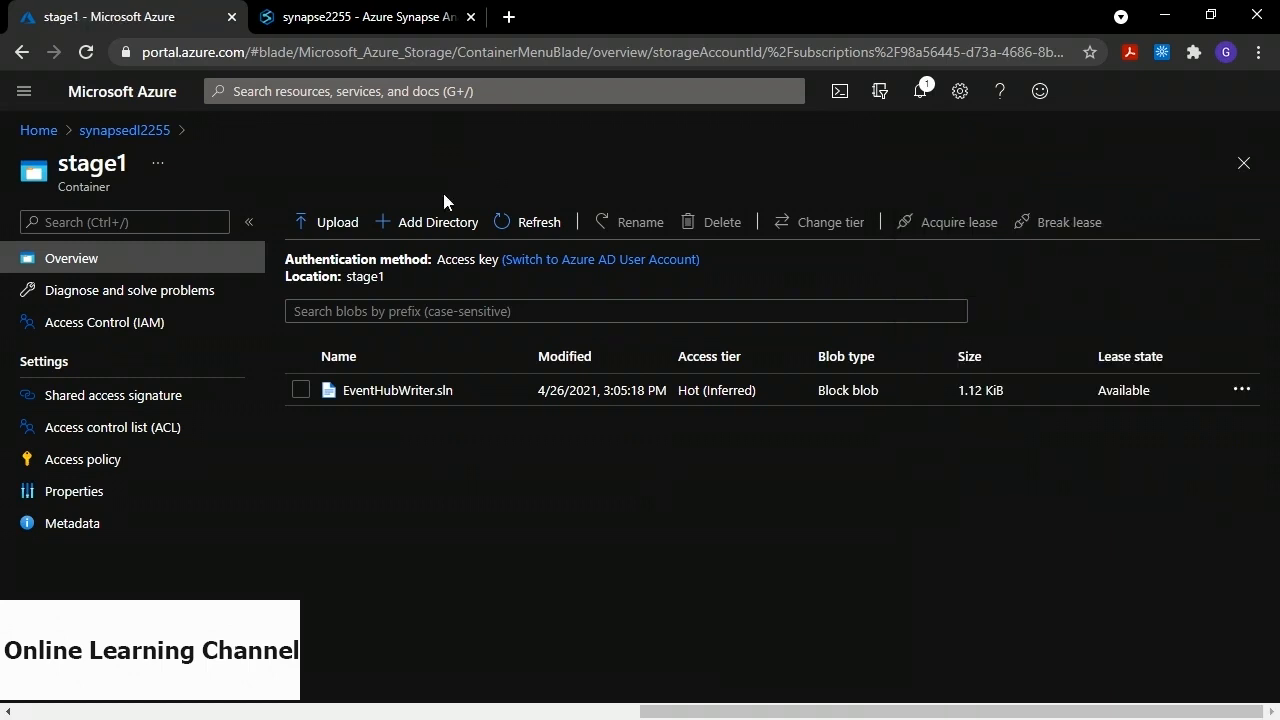
Check the stage2 container for the copied file, refreshing its blob list as needed, and open the stage3 container
left_click(125, 131)
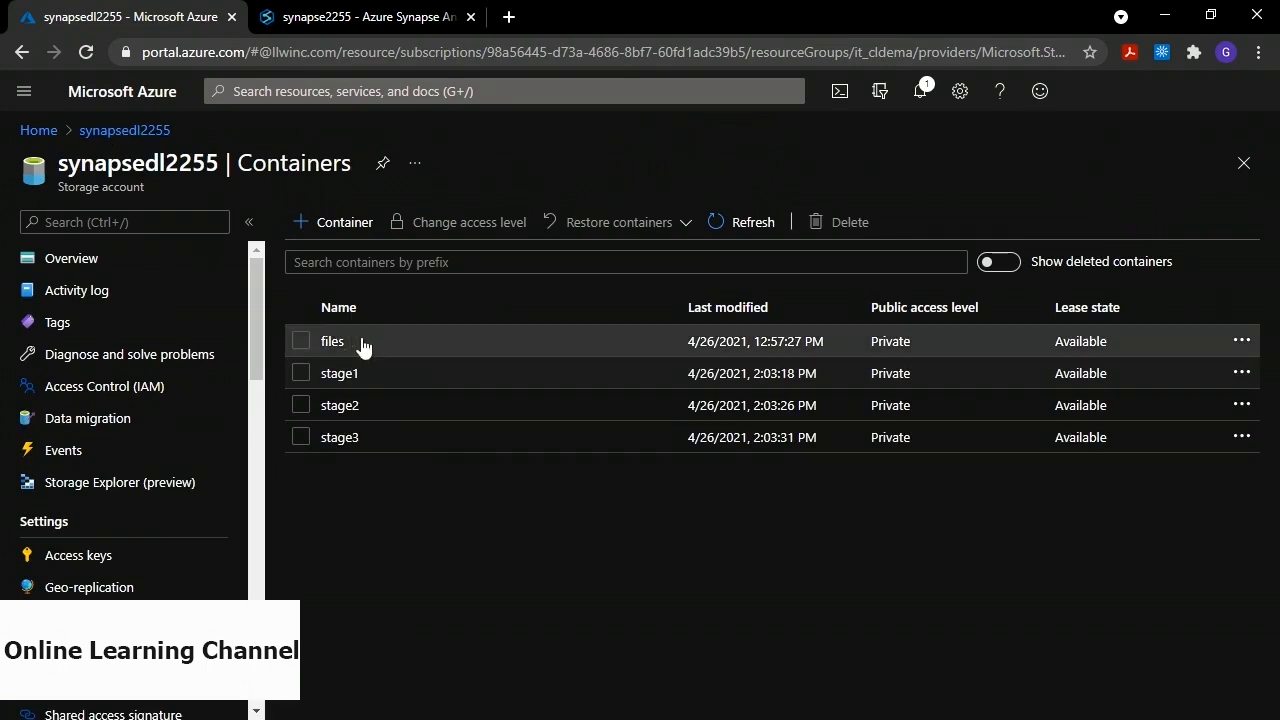
left_click(341, 405)
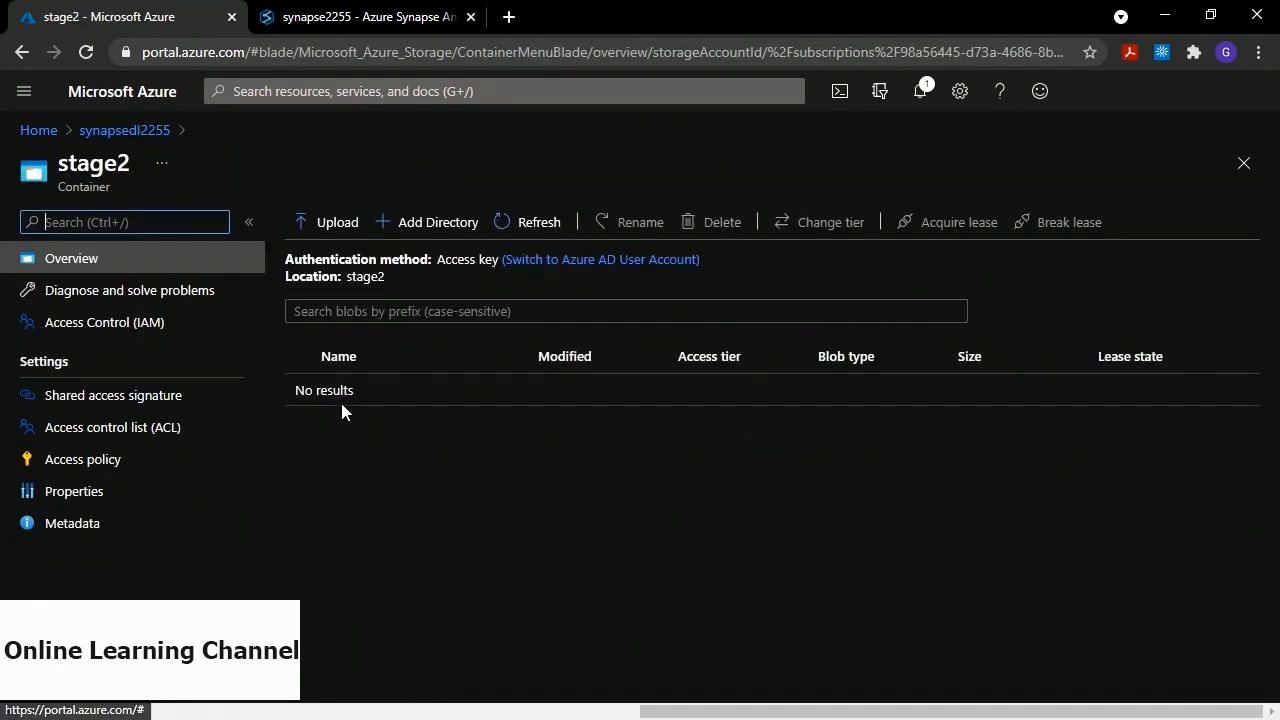
left_click(522, 228)
left_click(522, 230)
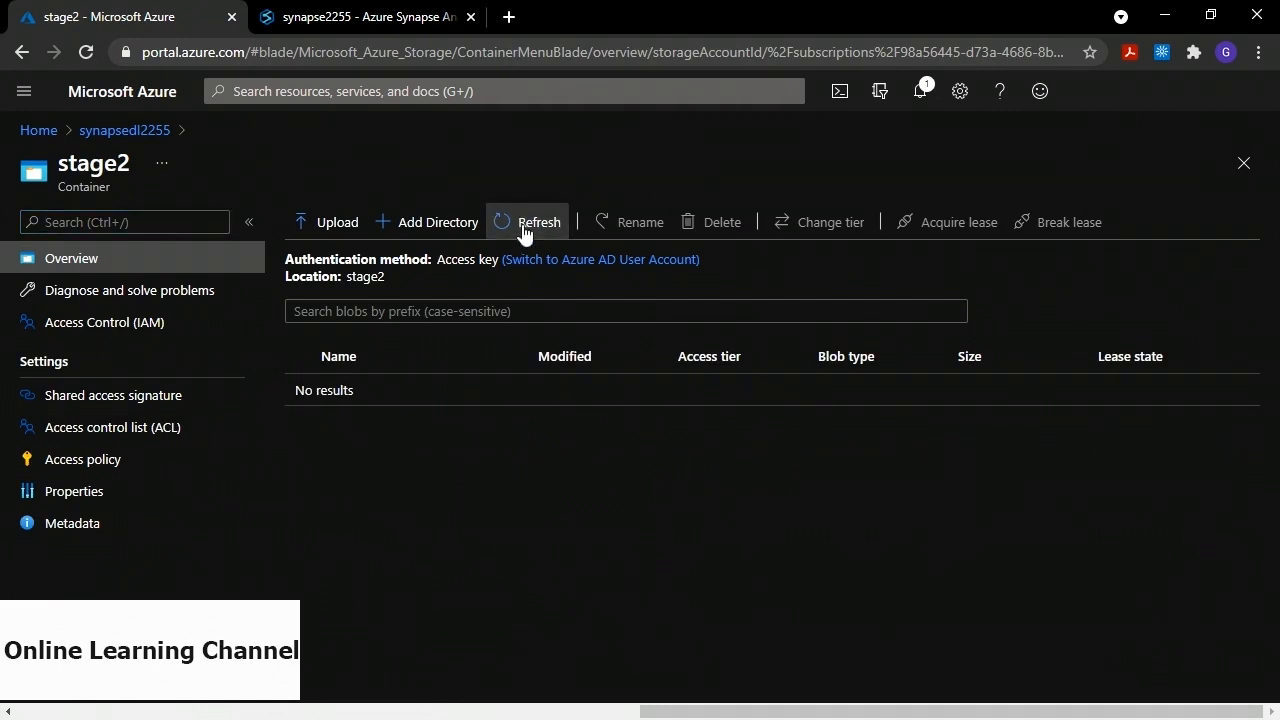
left_click(523, 229)
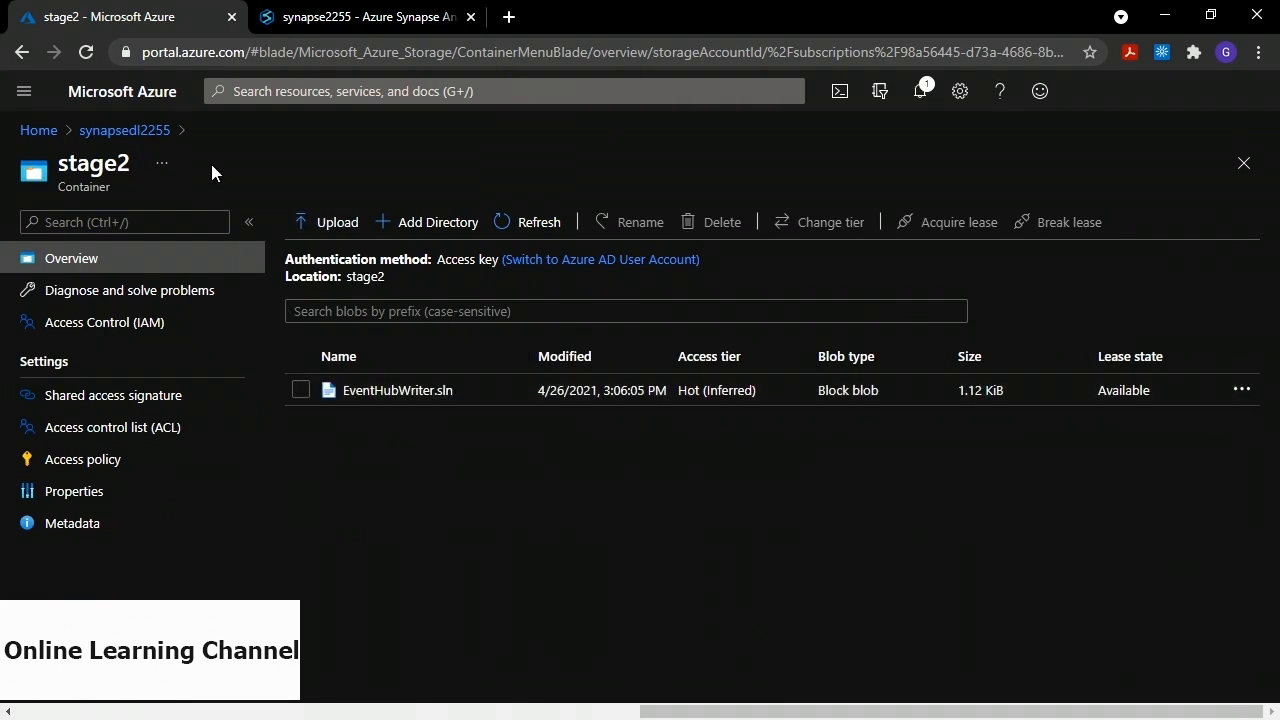
left_click(136, 138)
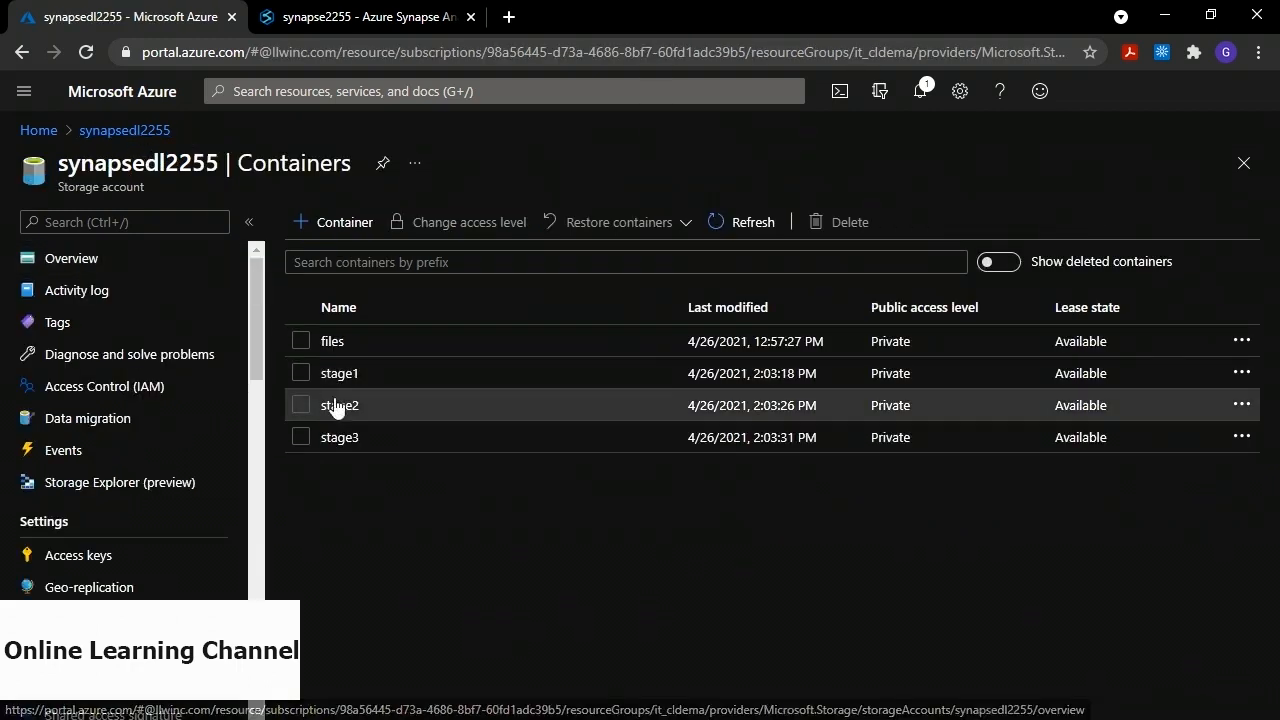
left_click(341, 440)
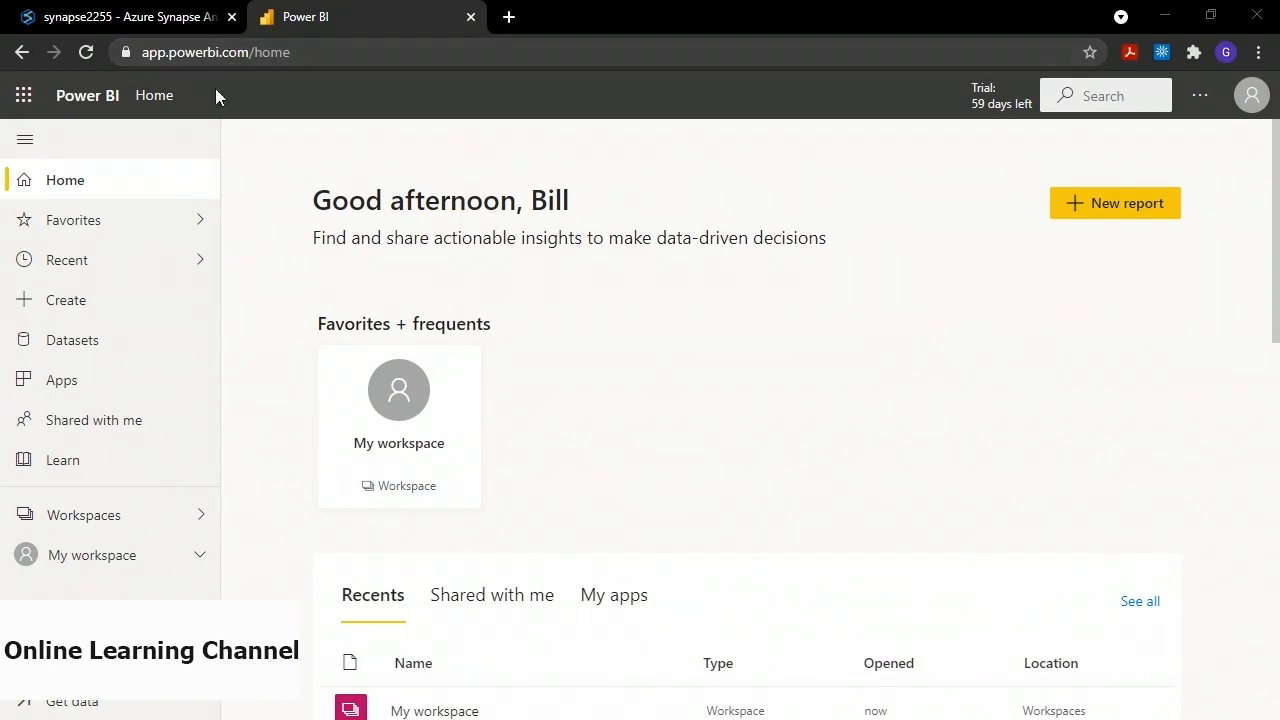
Create a new Power BI workspace named demo-workspace
left_click(95, 518)
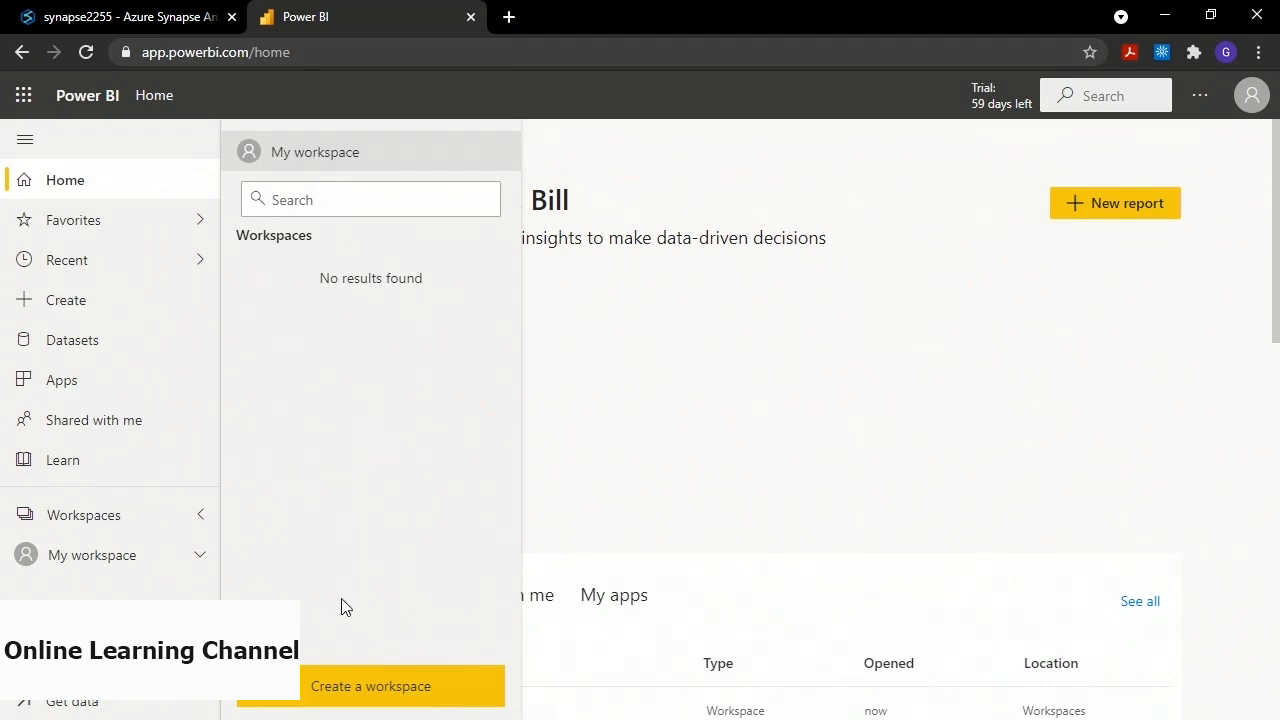
left_click(362, 690)
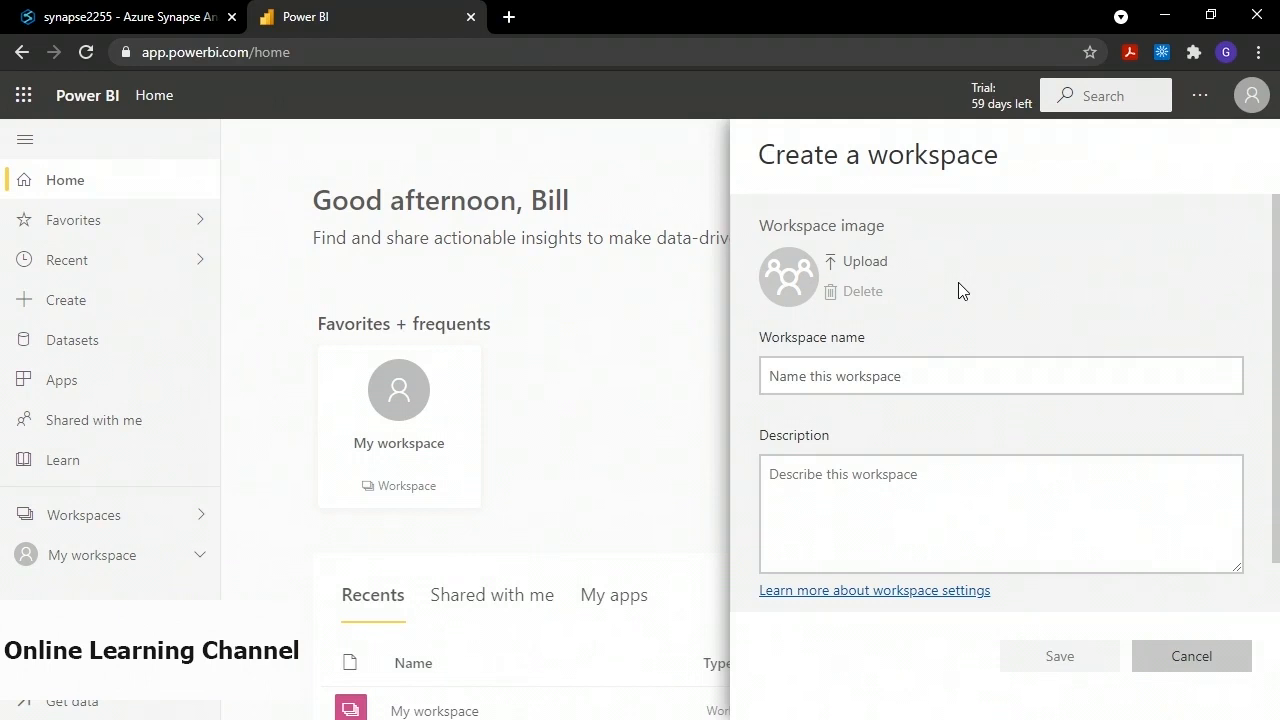
left_click(845, 376)
left_click(845, 376)
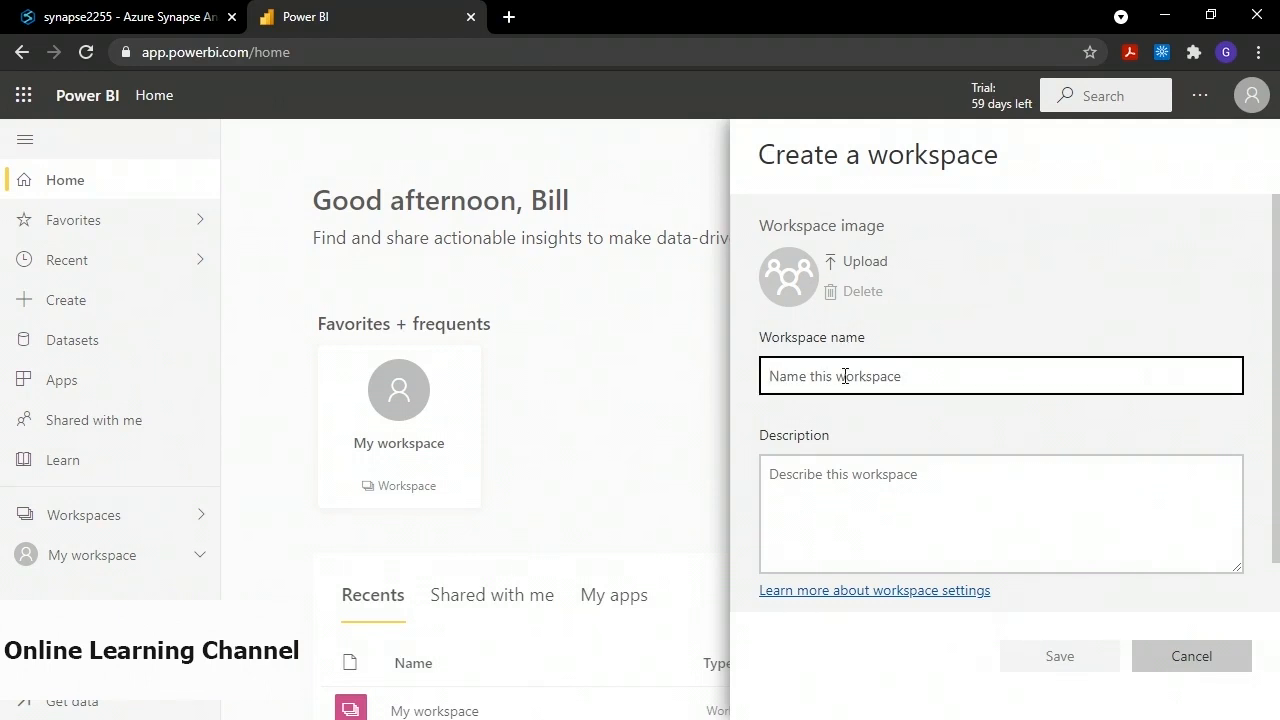
type("demo-work")
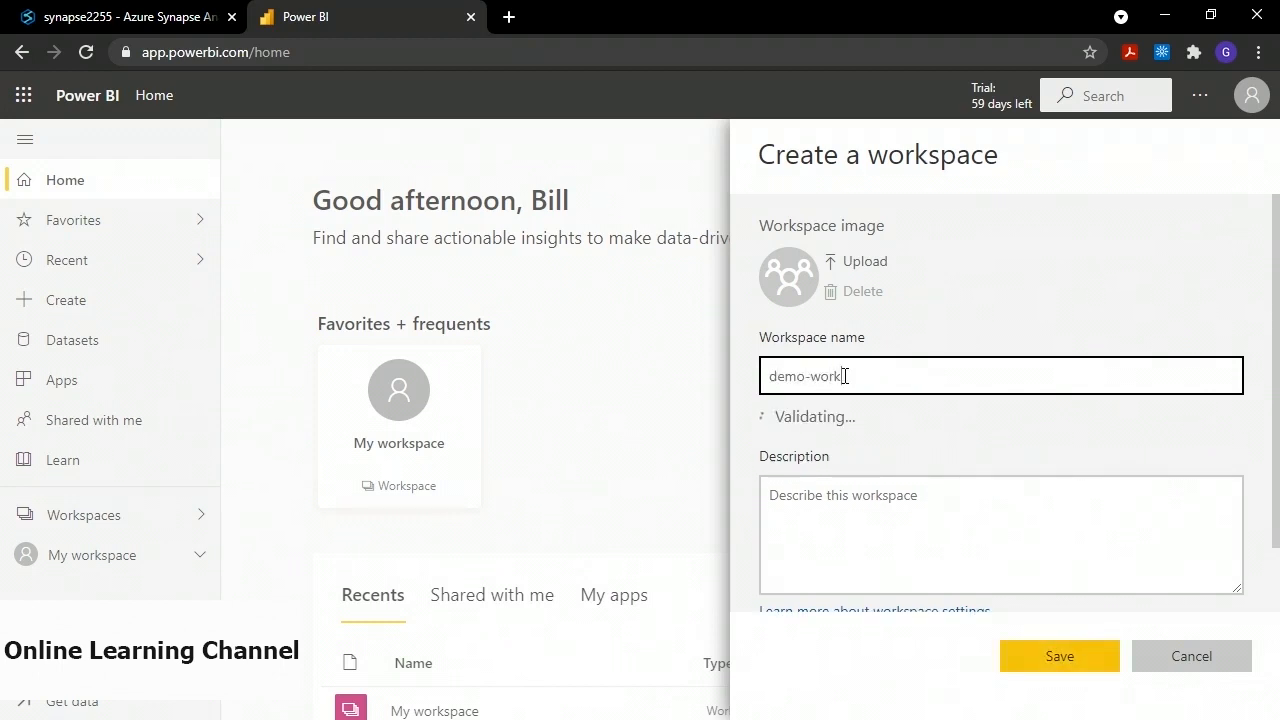
type("space")
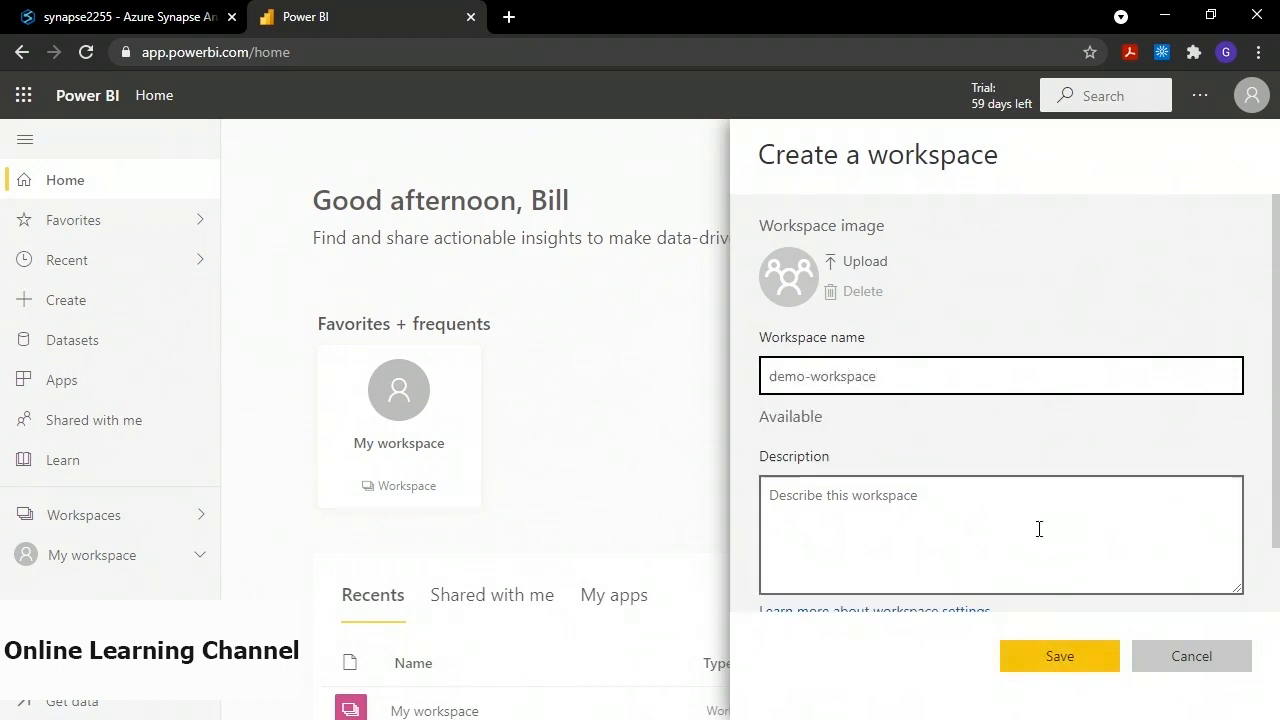
left_click(1053, 658)
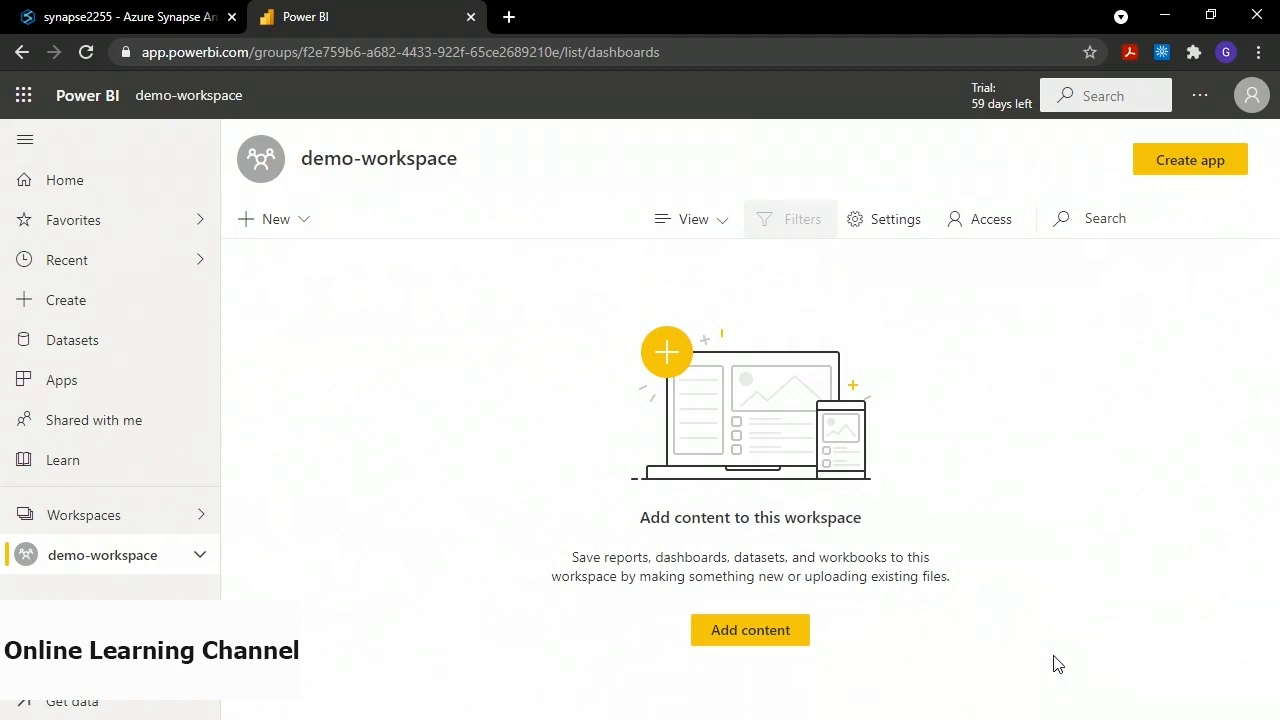
Switch to Power BI Desktop and load the financials table from the Financial Sample.xlsx sample data
key("alt+Tab")
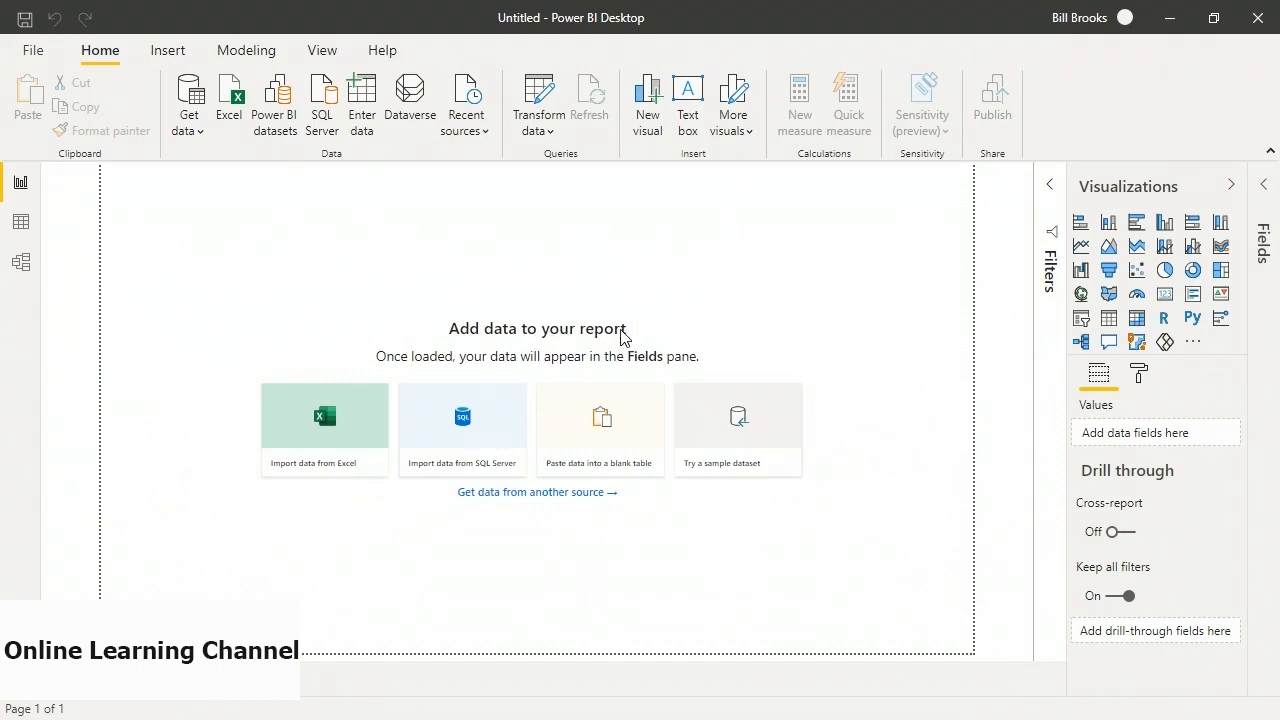
left_click(738, 443)
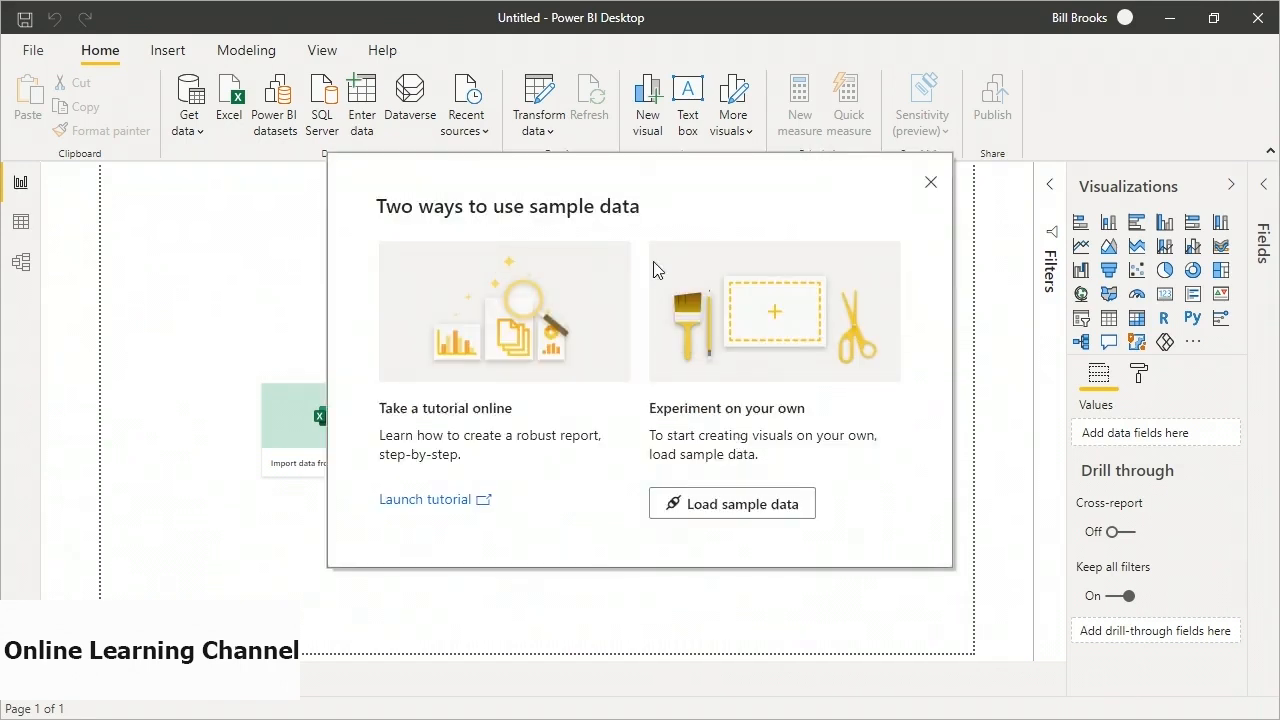
left_click(742, 508)
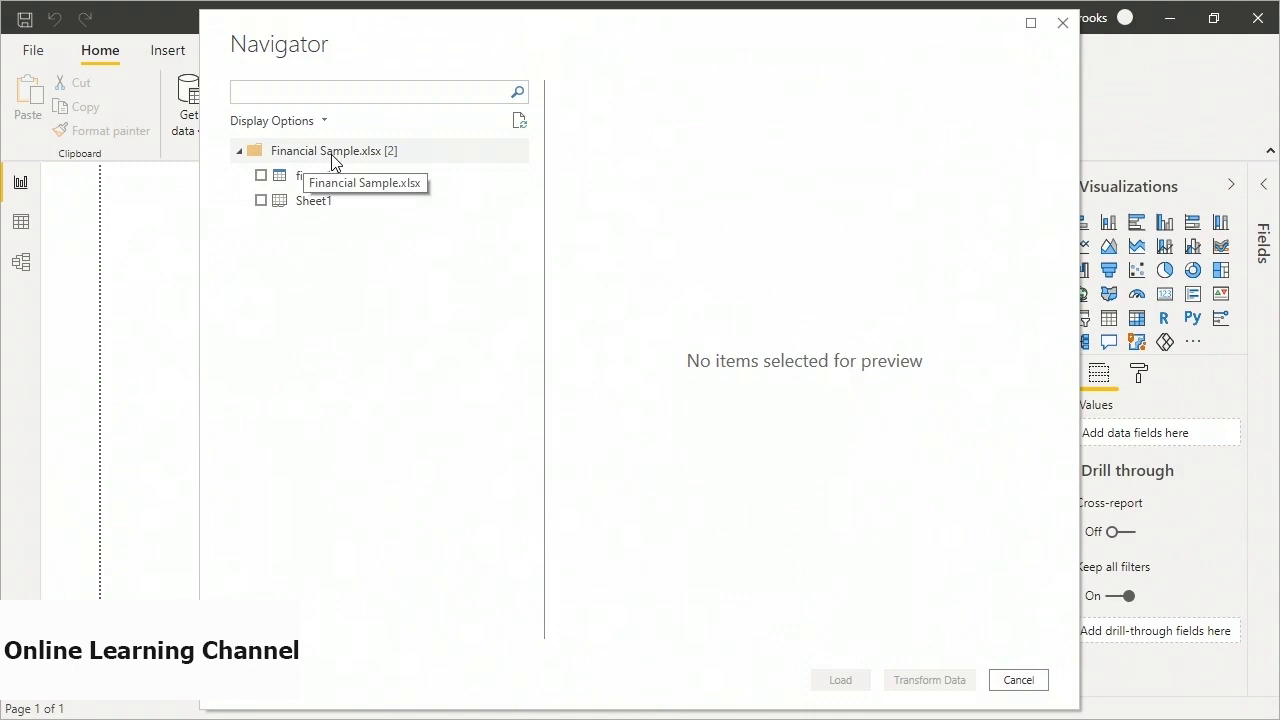
left_click(261, 176)
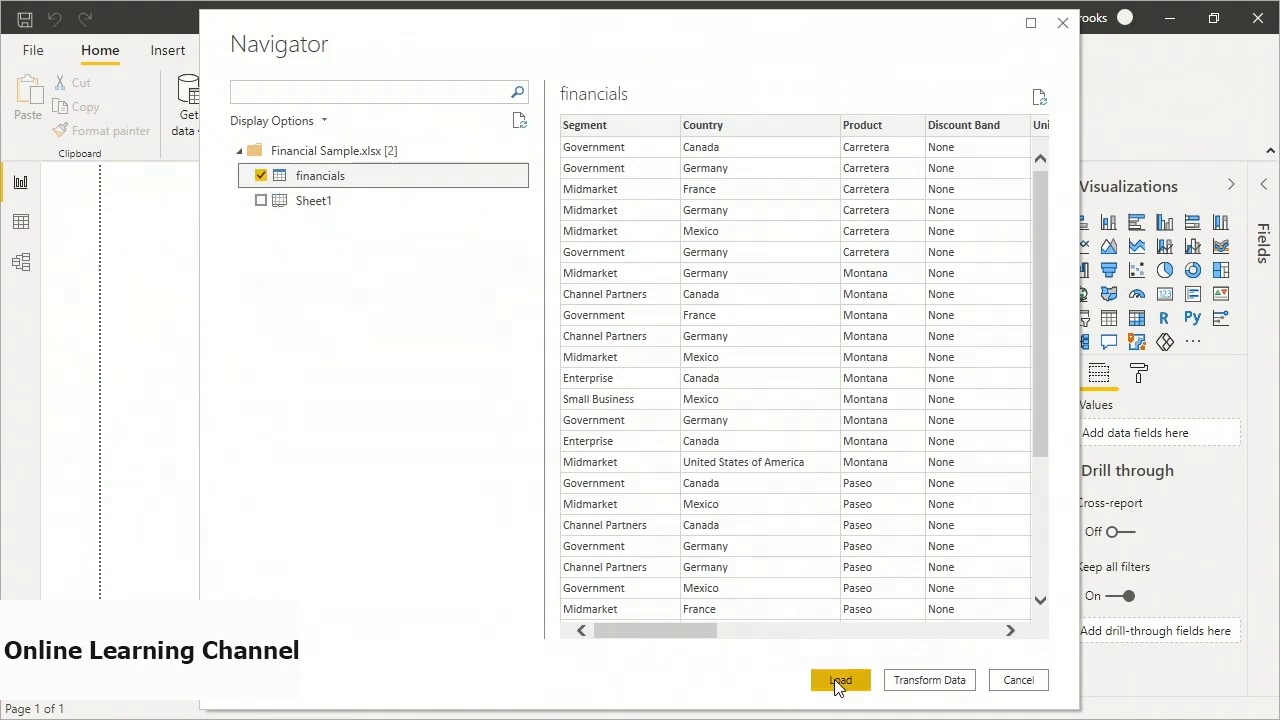
left_click(840, 680)
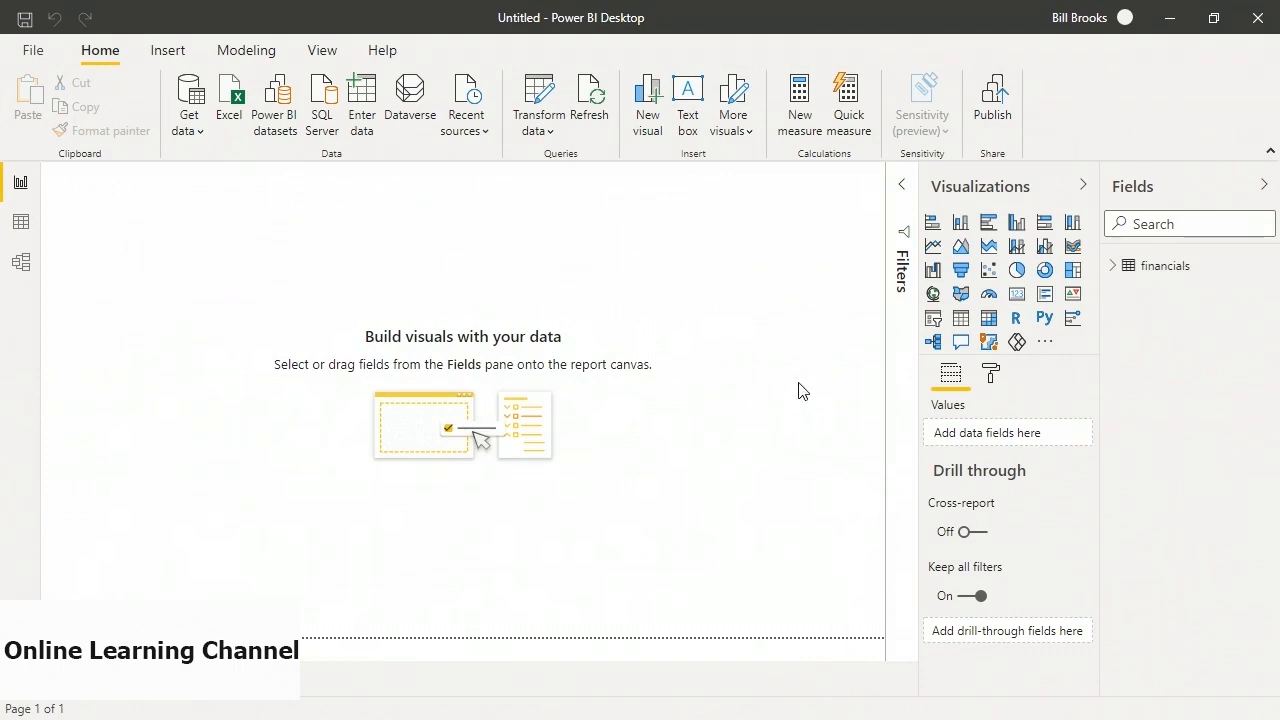
Start publishing the report and save it as a Power BI file named demo-data in the LLW folder
left_click(998, 105)
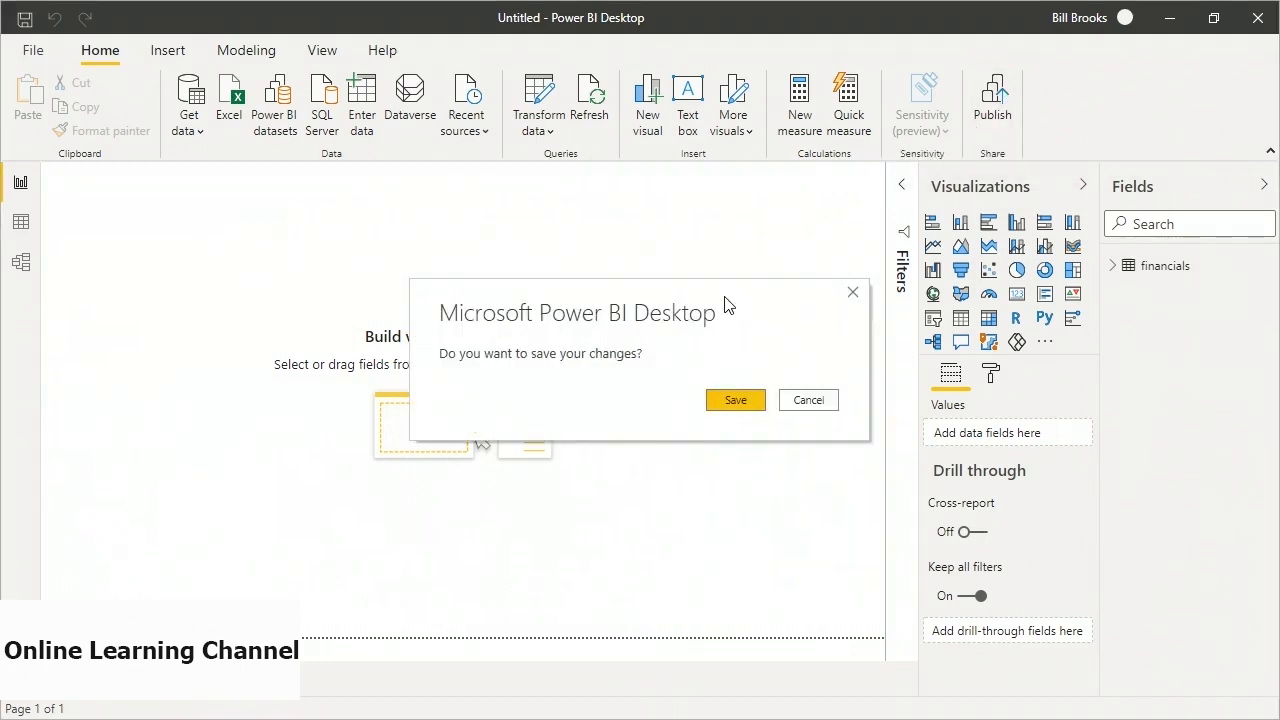
left_click(733, 402)
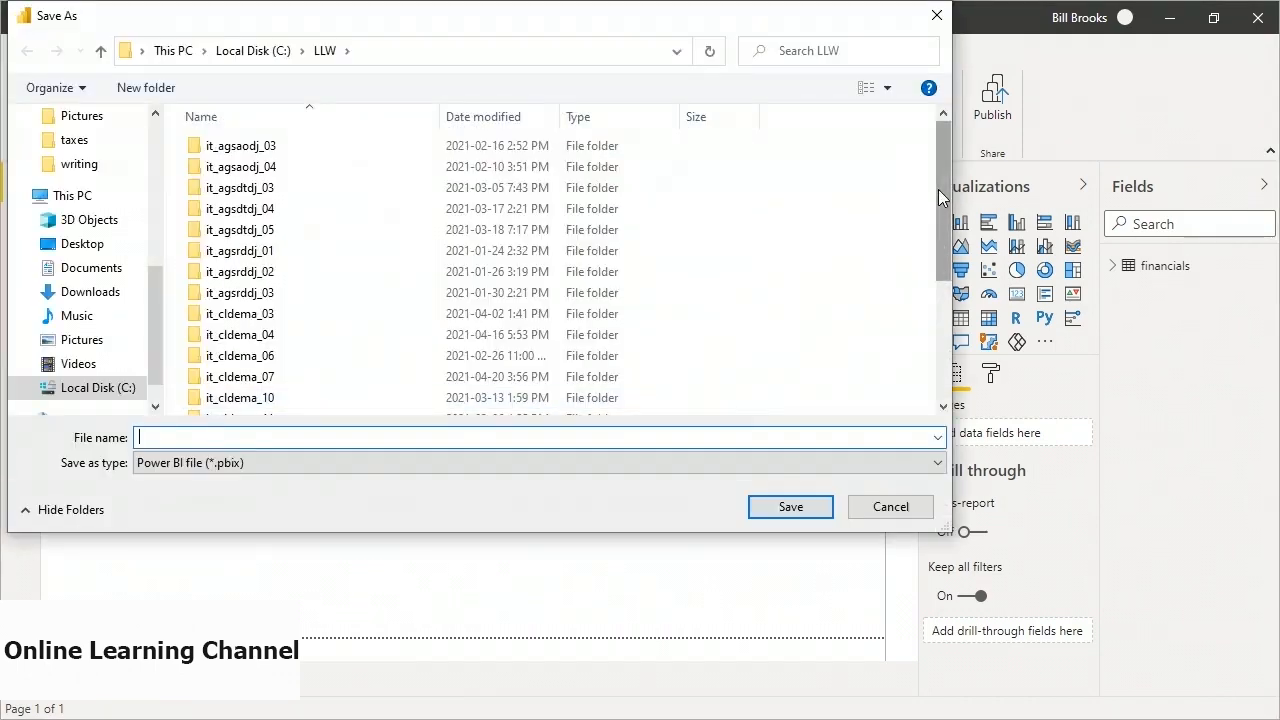
left_click_drag(940, 195, 940, 310)
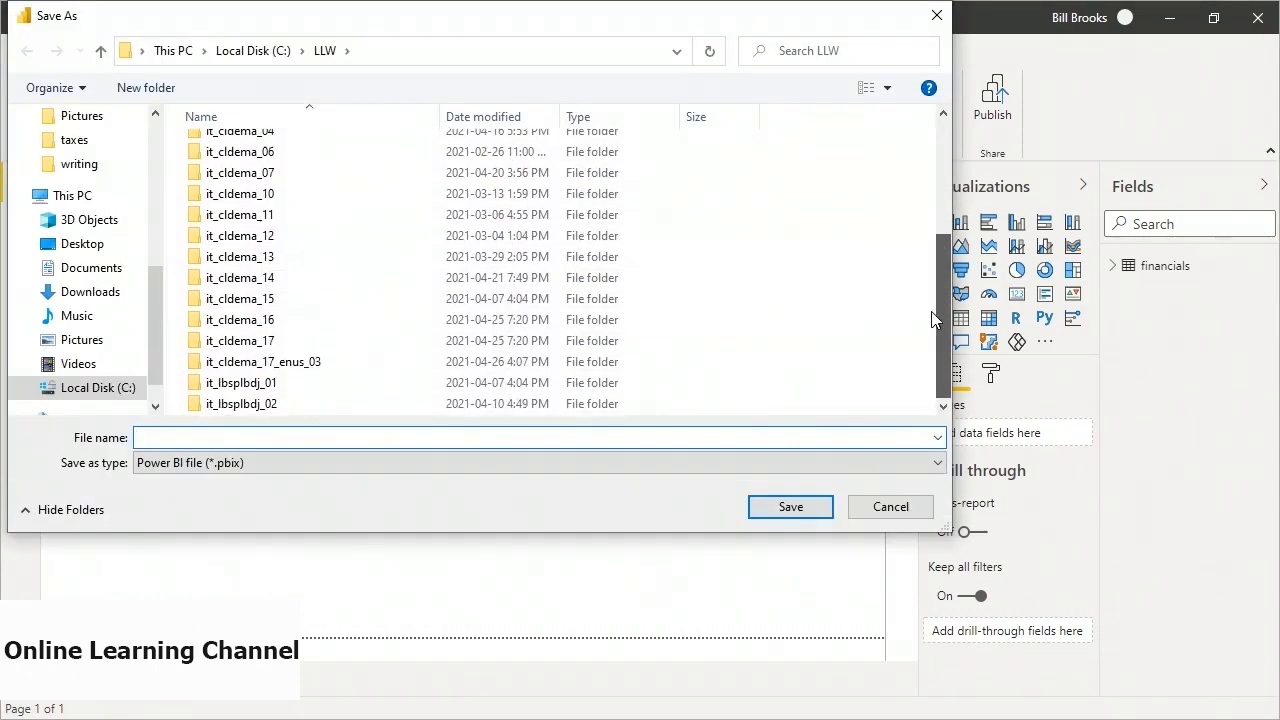
type("d")
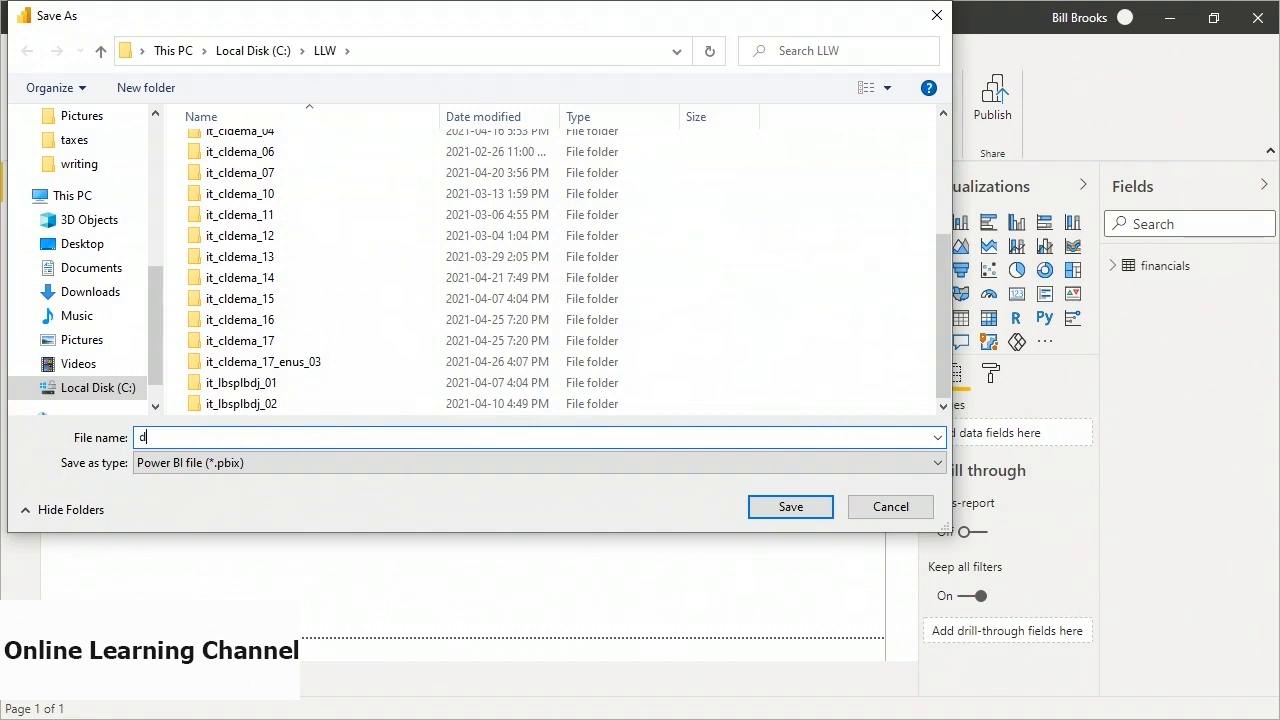
type("emo-data")
left_click(789, 507)
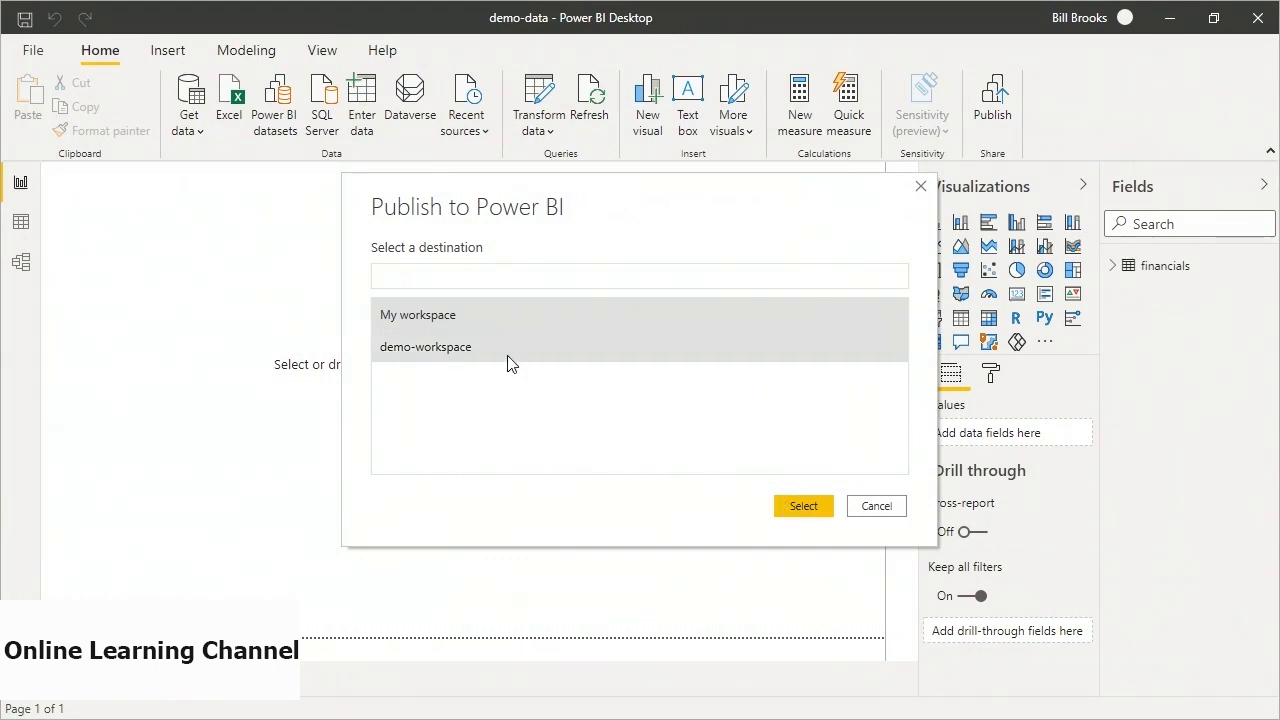
Publish the report to demo-workspace and dismiss the publishing confirmation
left_click(423, 359)
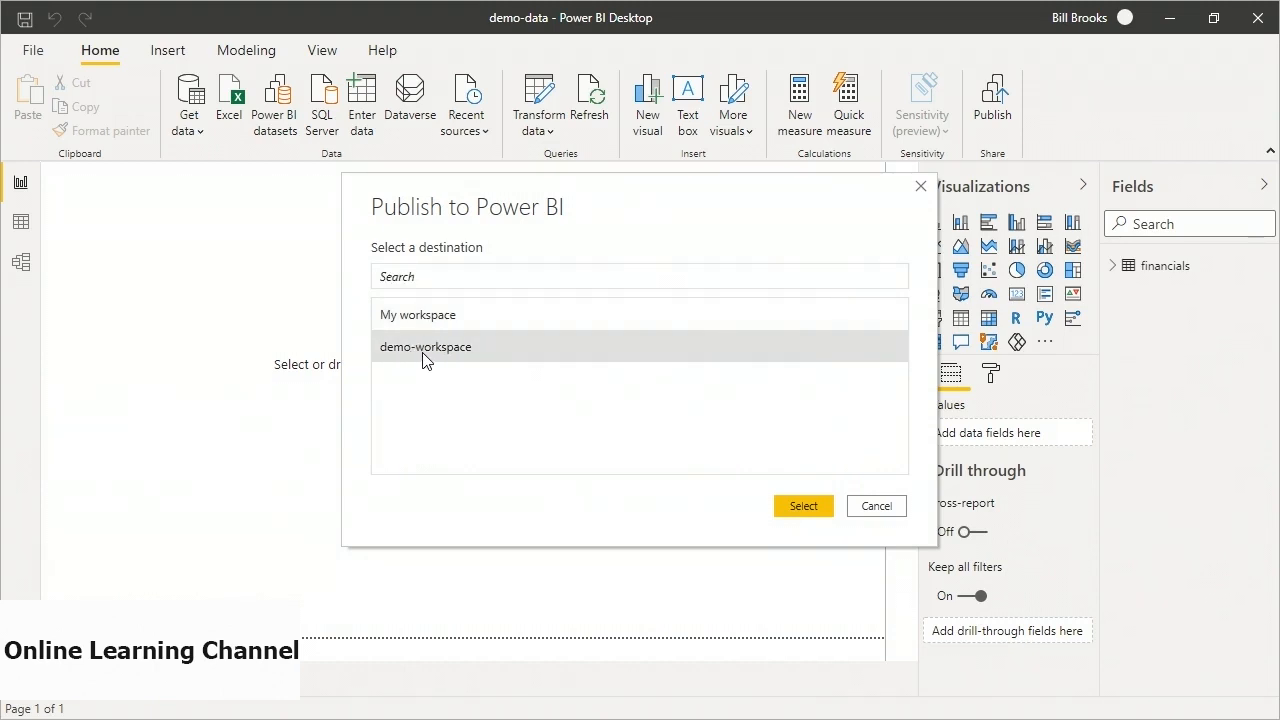
left_click(803, 507)
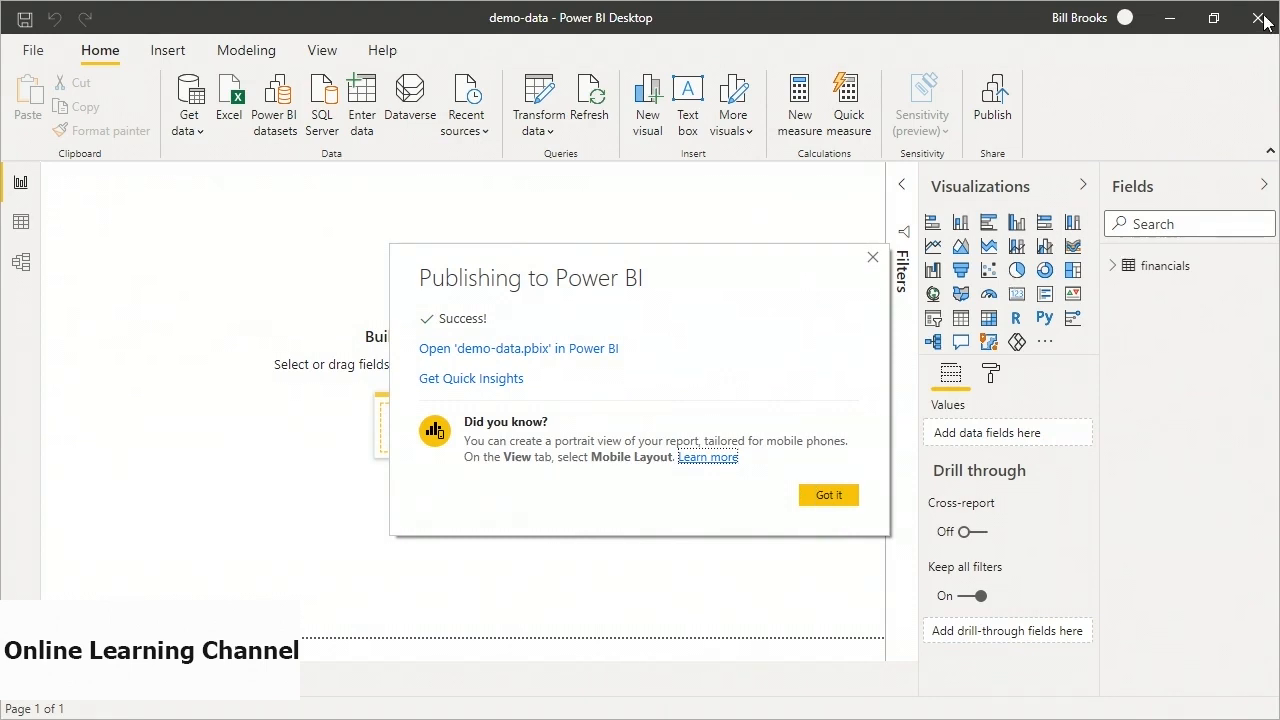
left_click(829, 495)
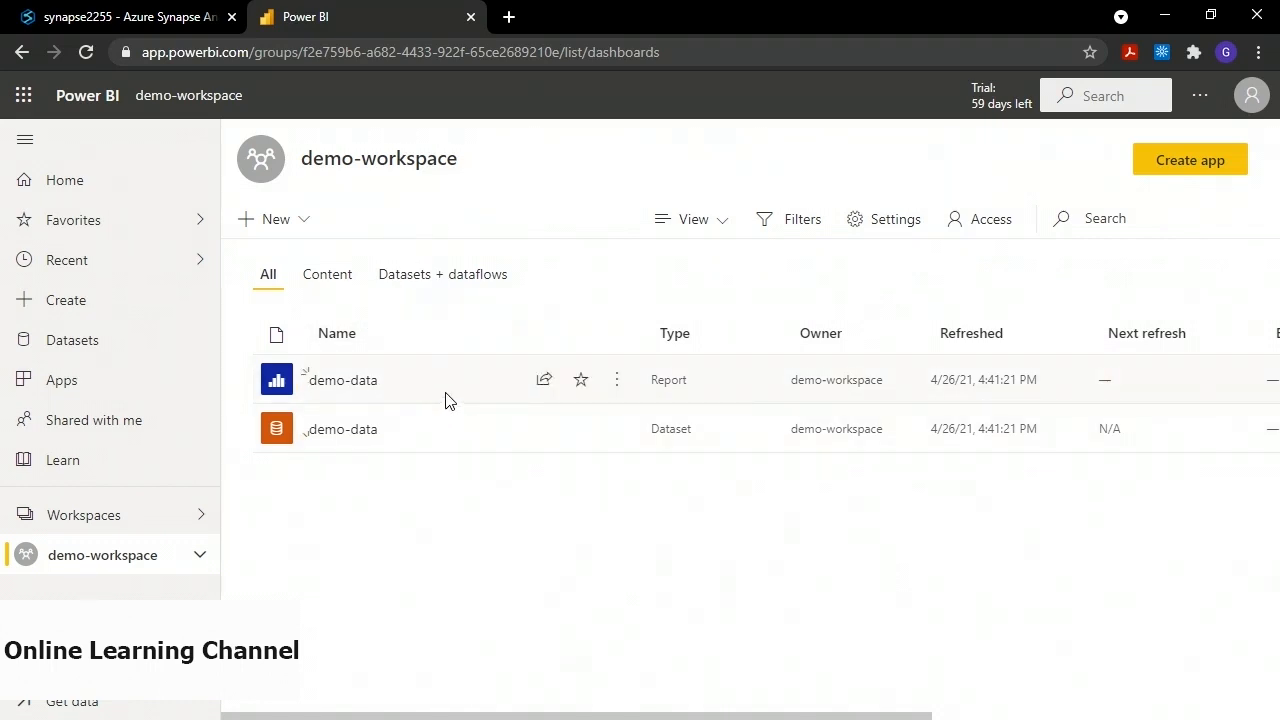
Delete the demo-data report from demo-workspace in the Power BI service, leaving the demo-data dataset in place
left_click(616, 385)
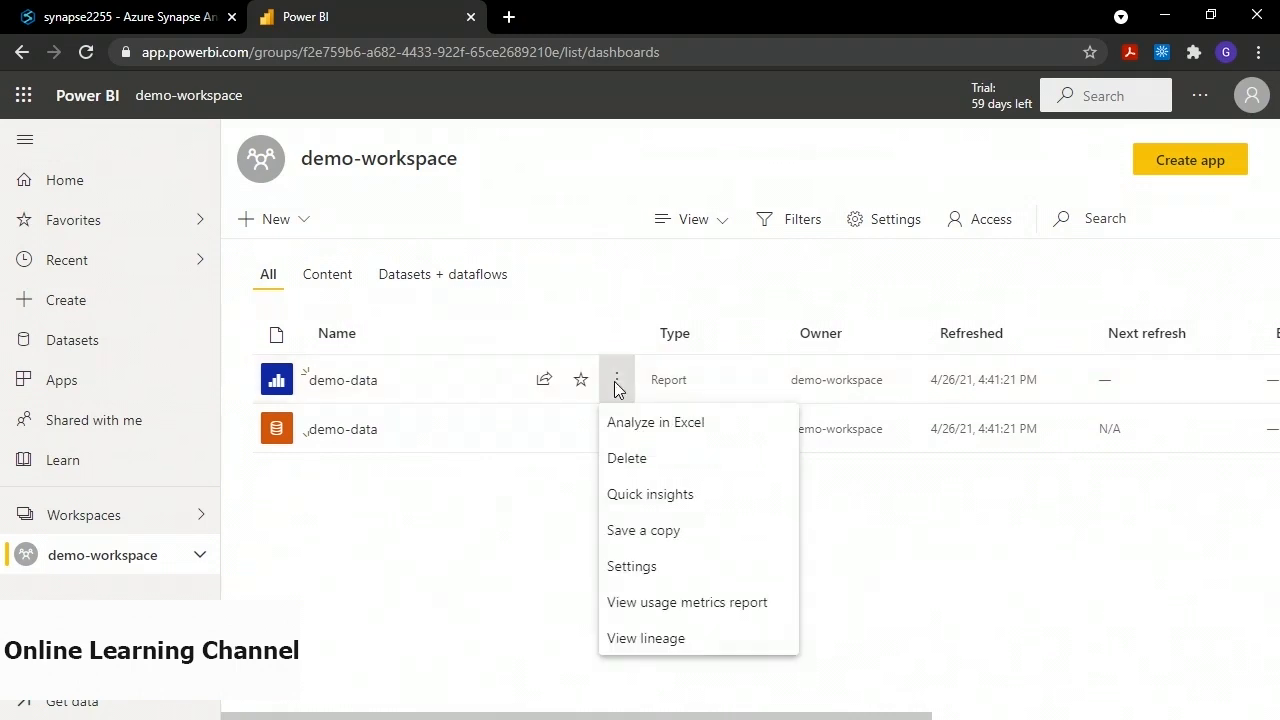
left_click(624, 462)
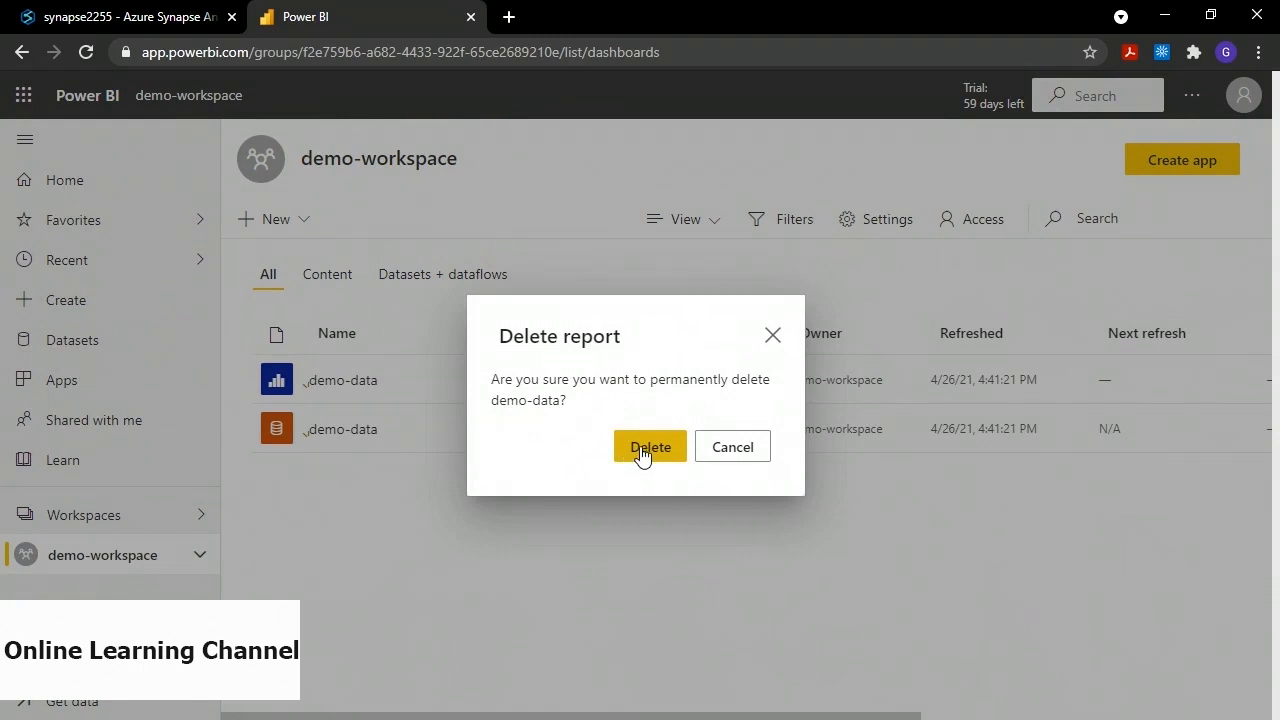
left_click(643, 452)
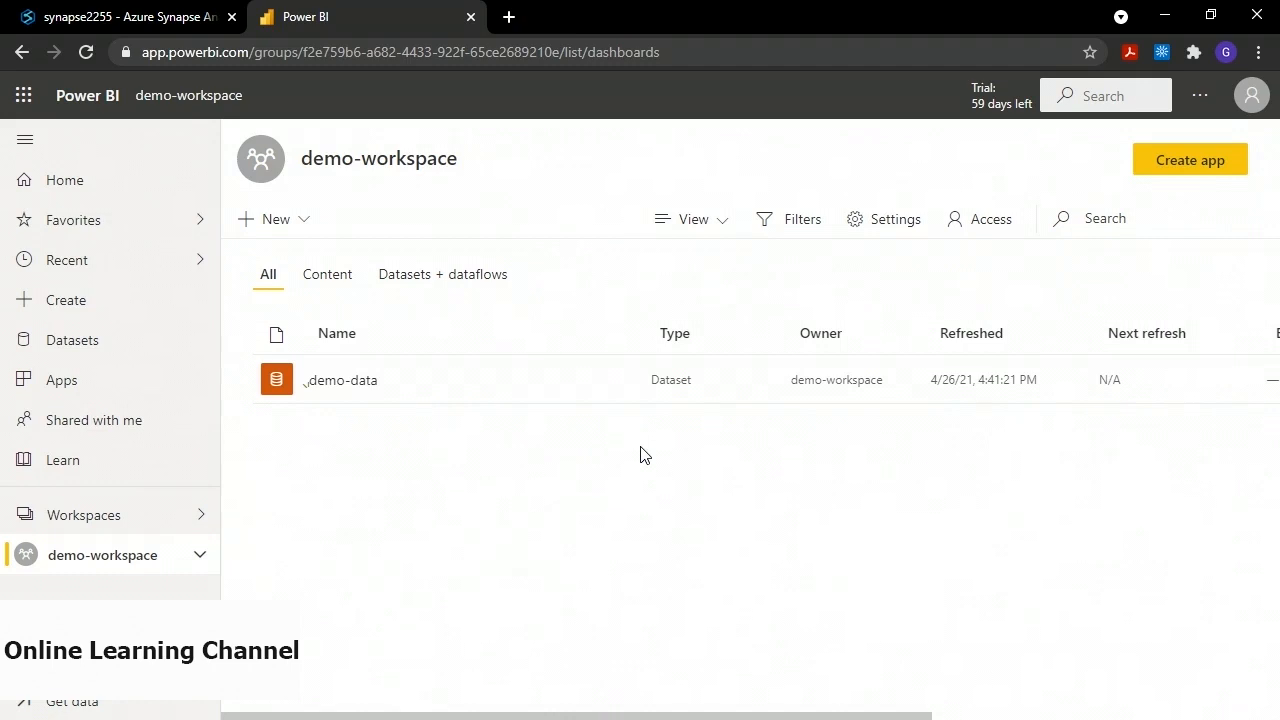
Switch to Synapse Studio and create a Power BI linked service connected to demo-workspace, keeping the default name and tenant
left_click(115, 18)
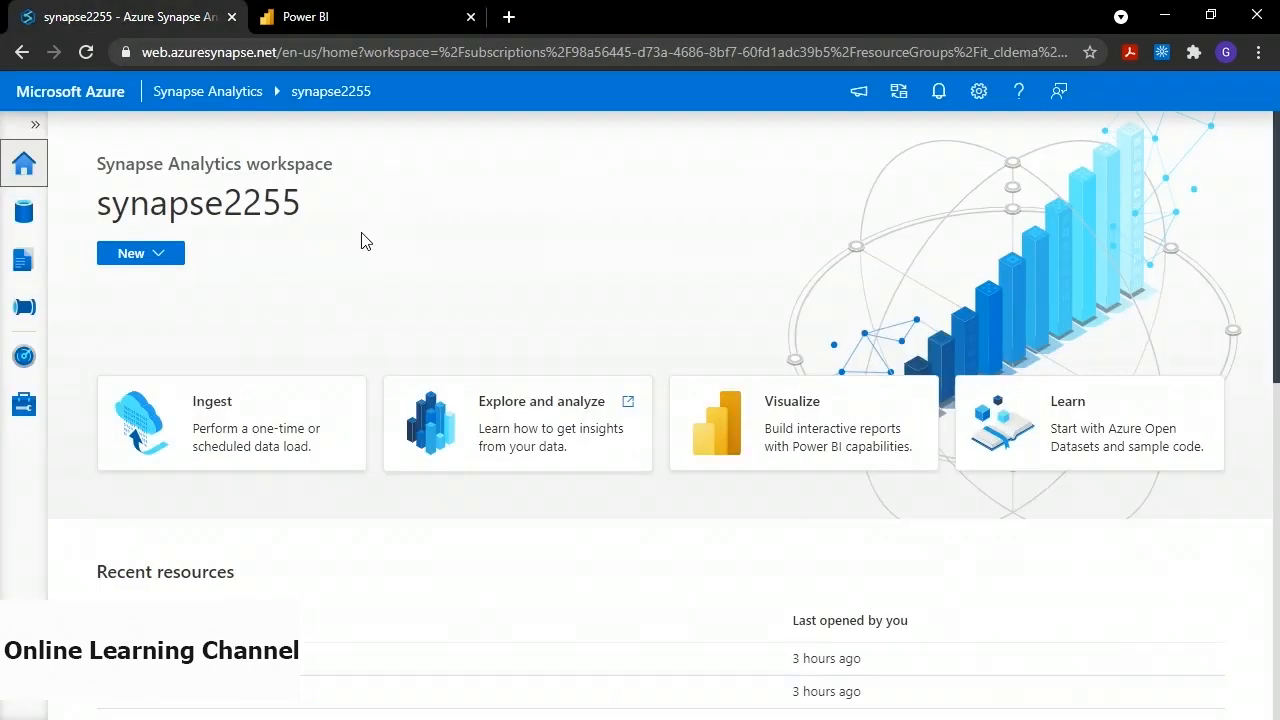
left_click(19, 408)
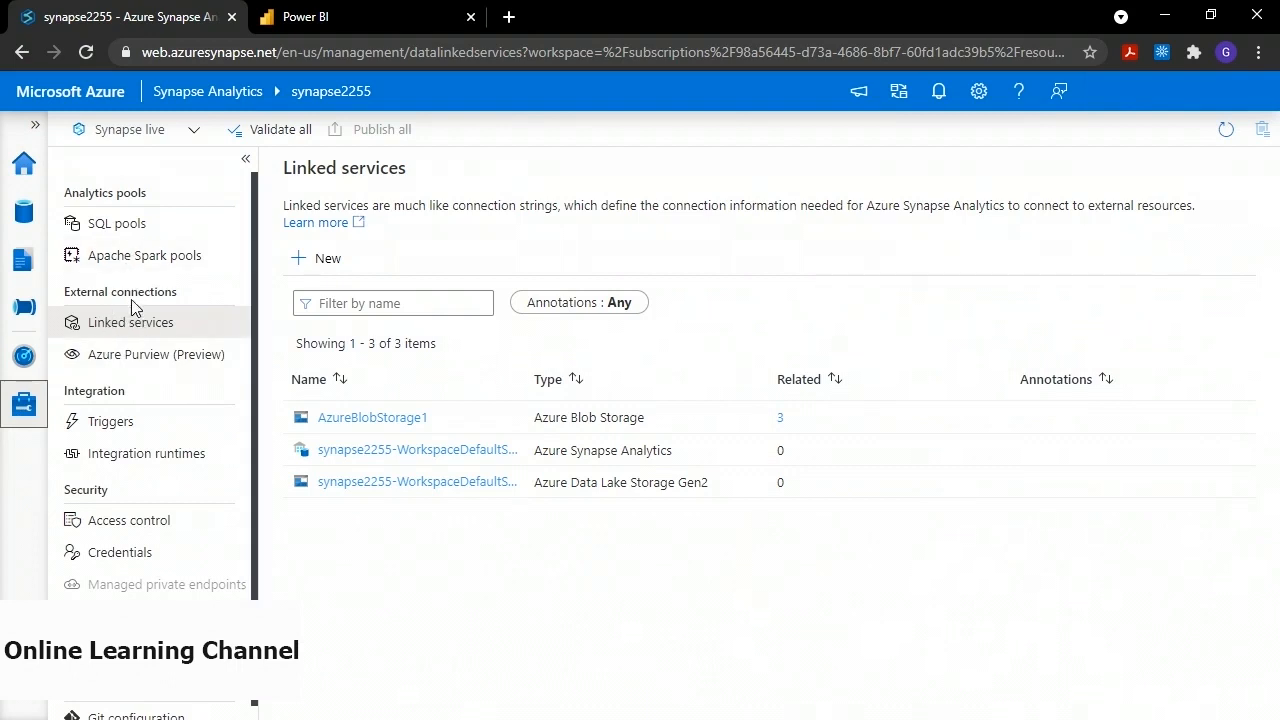
left_click(130, 324)
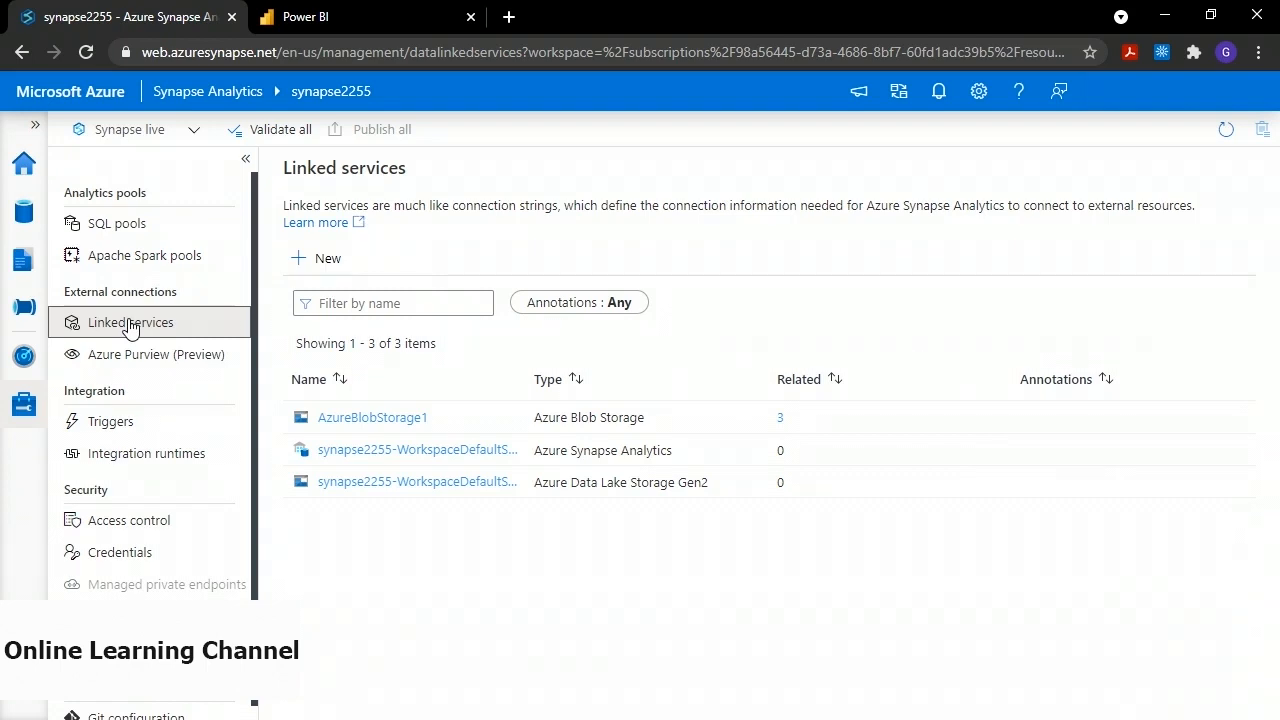
mouse_move(451, 414)
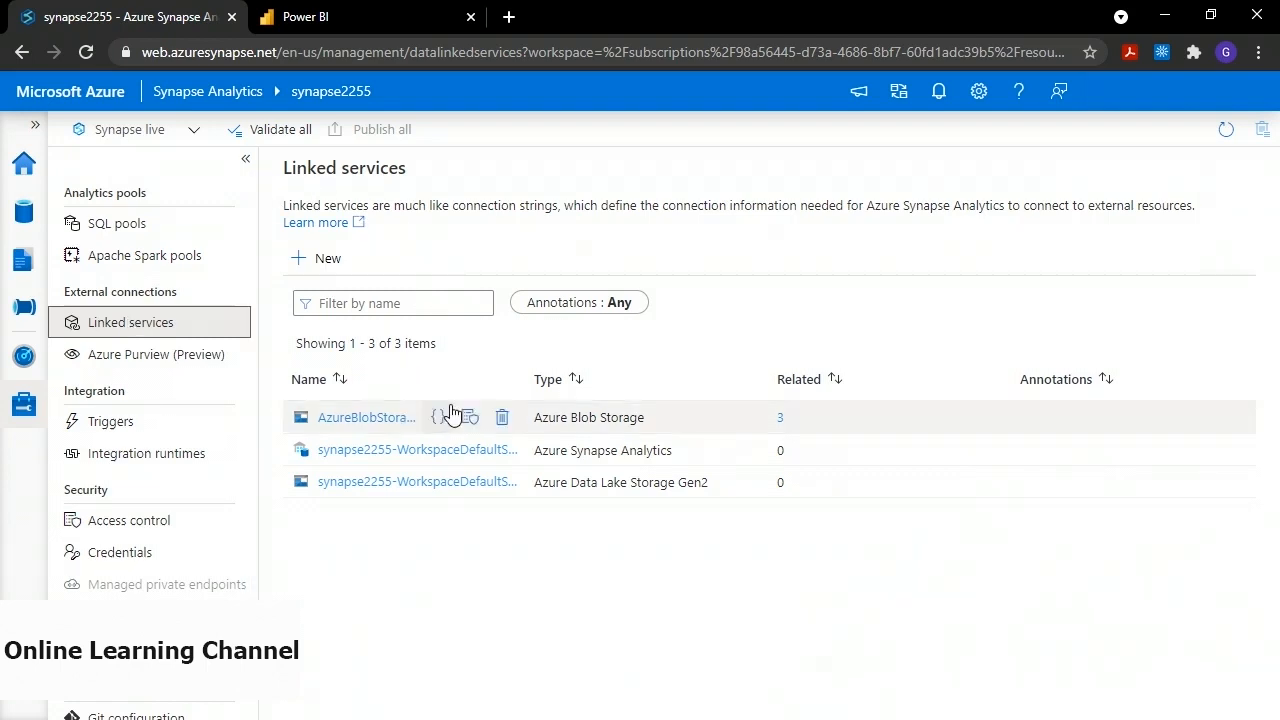
left_click(321, 260)
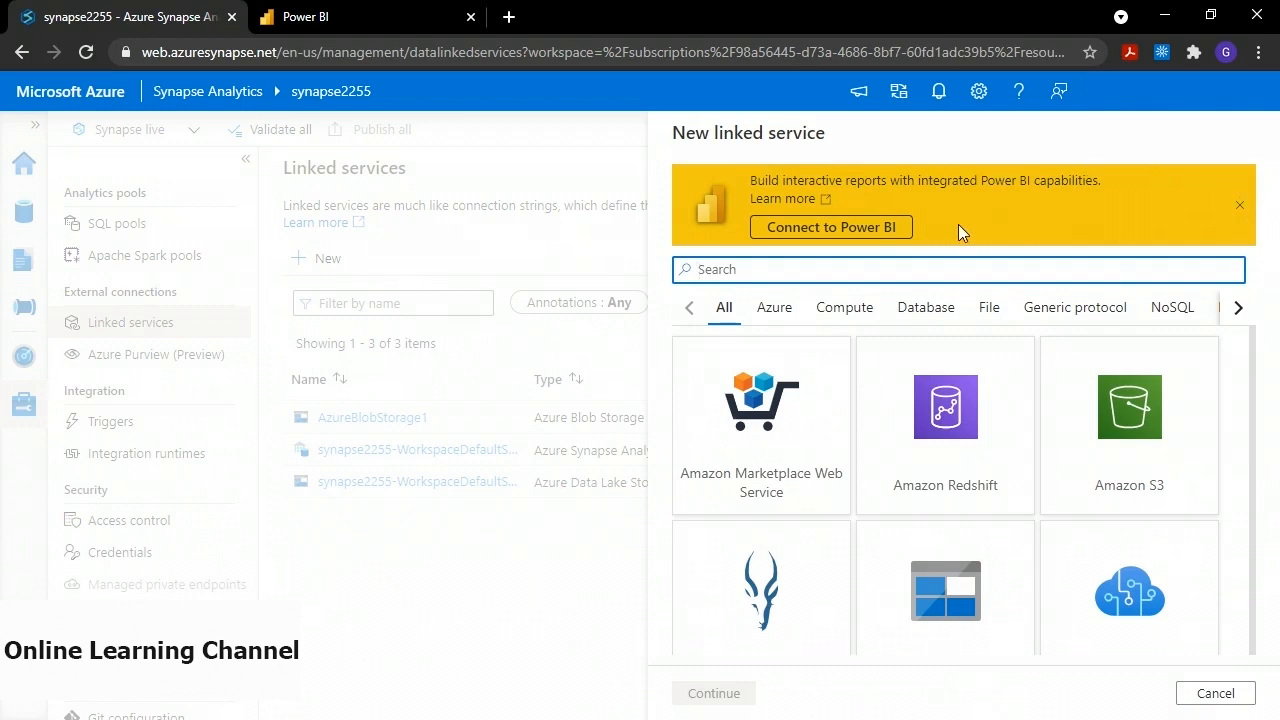
left_click(824, 232)
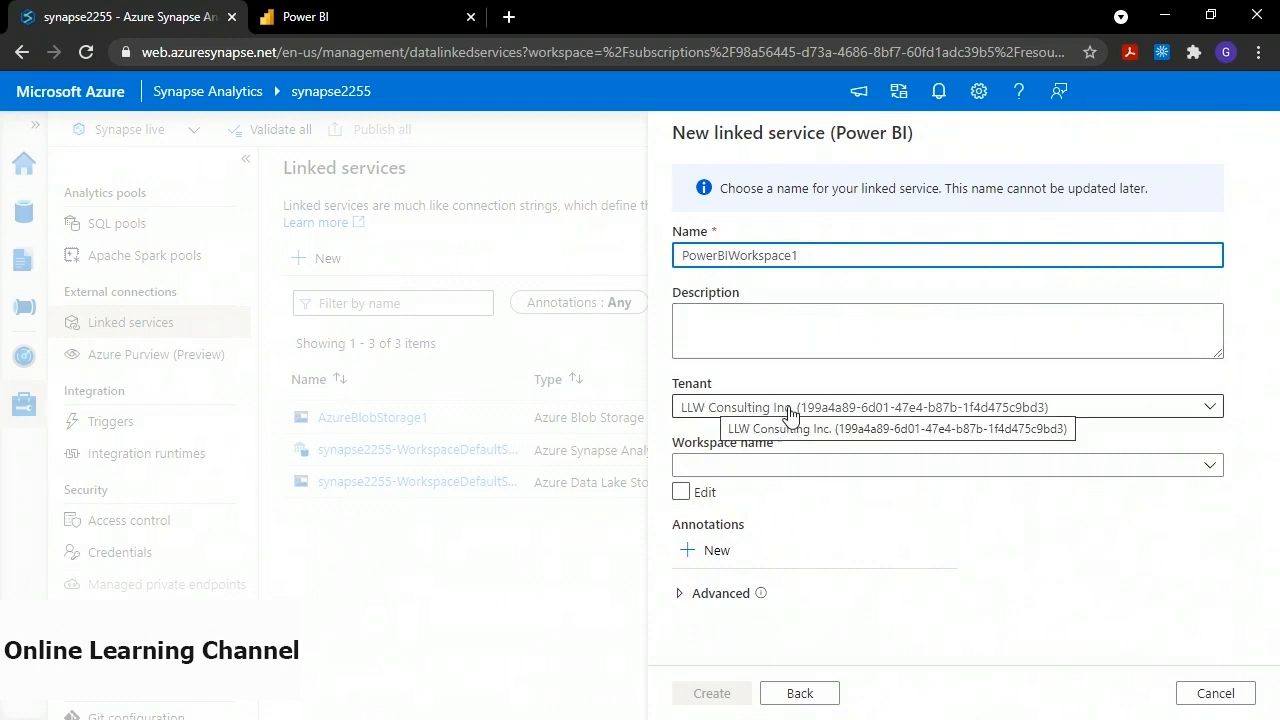
left_click(727, 473)
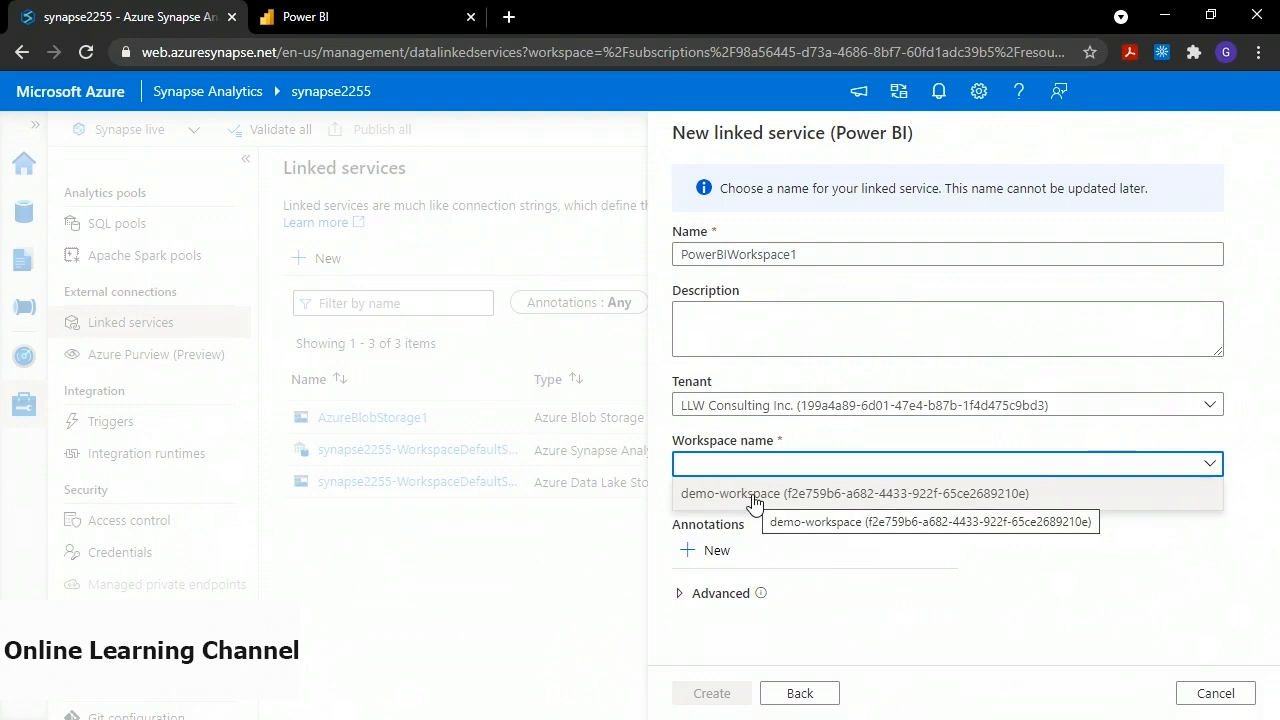
left_click(755, 500)
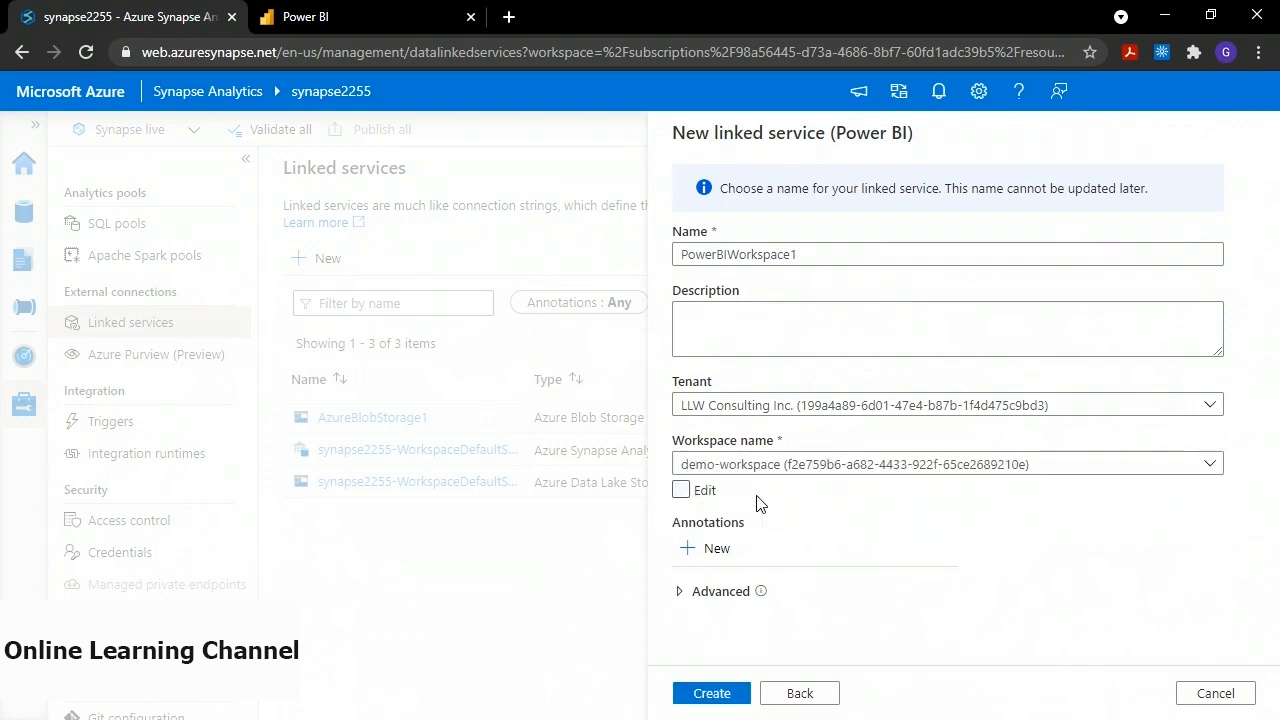
left_click(712, 696)
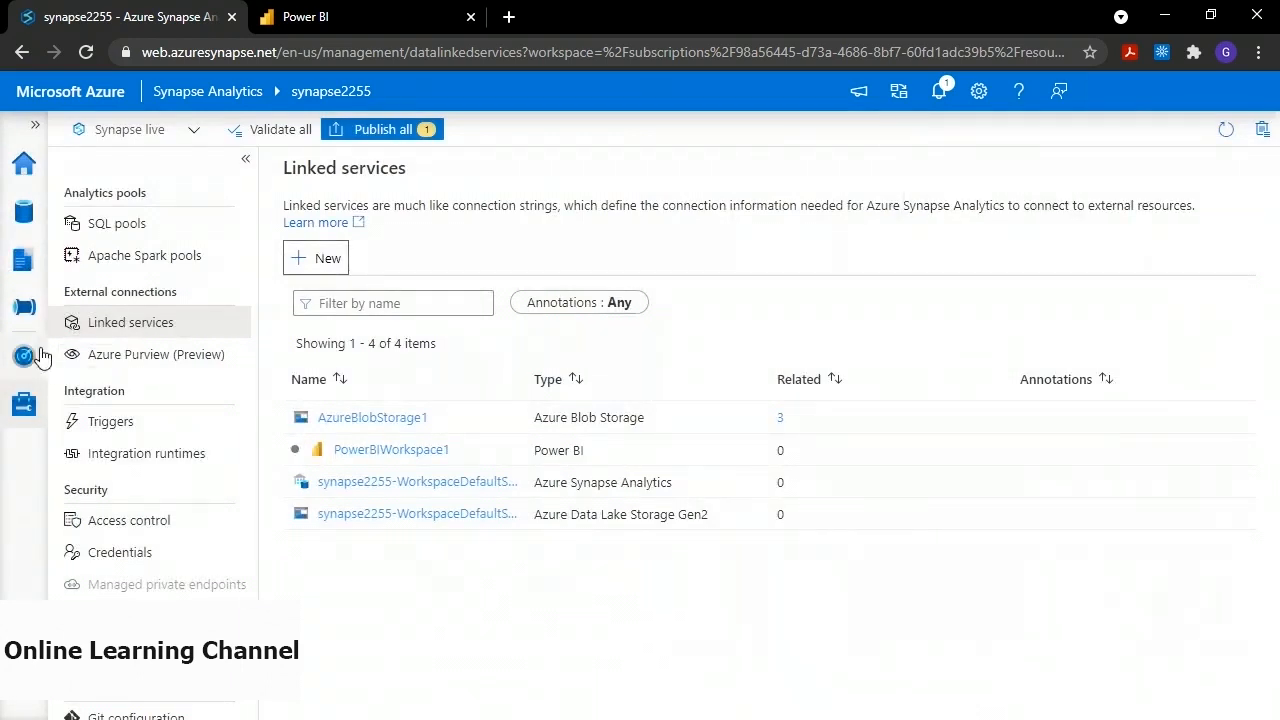
Create a new Power BI report in the Develop hub from the demo-data dataset
left_click(20, 262)
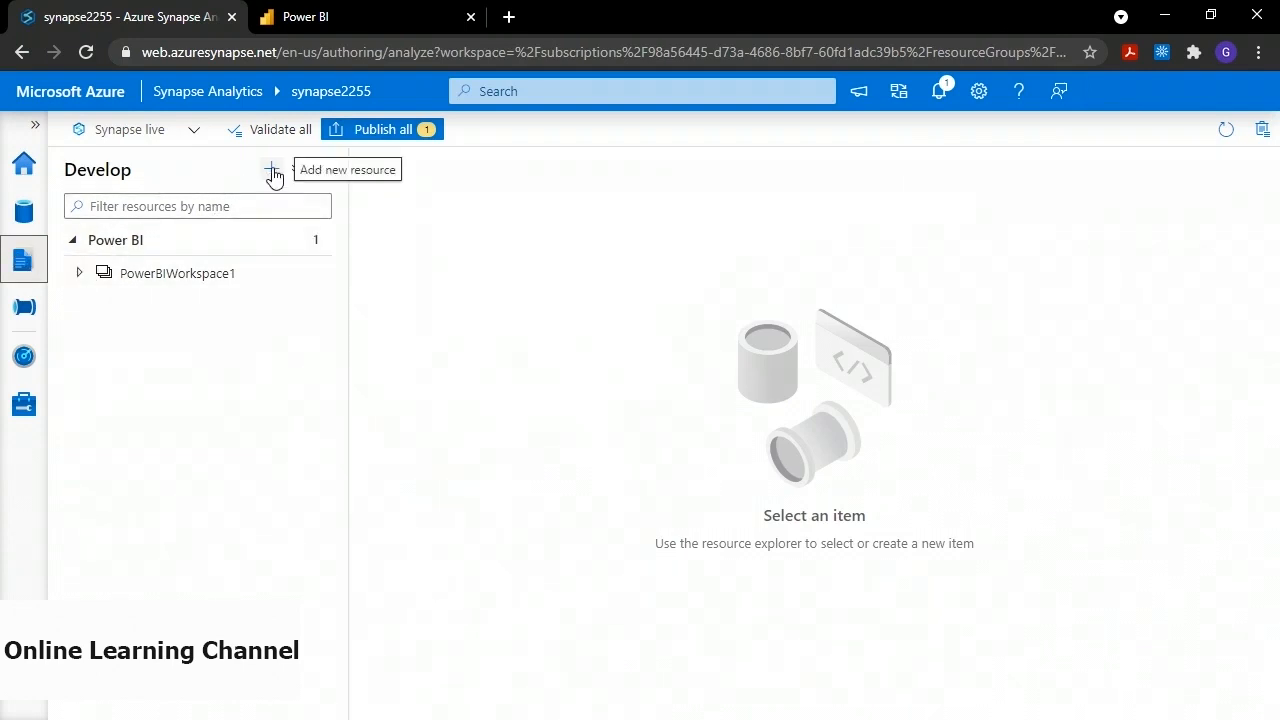
left_click(273, 172)
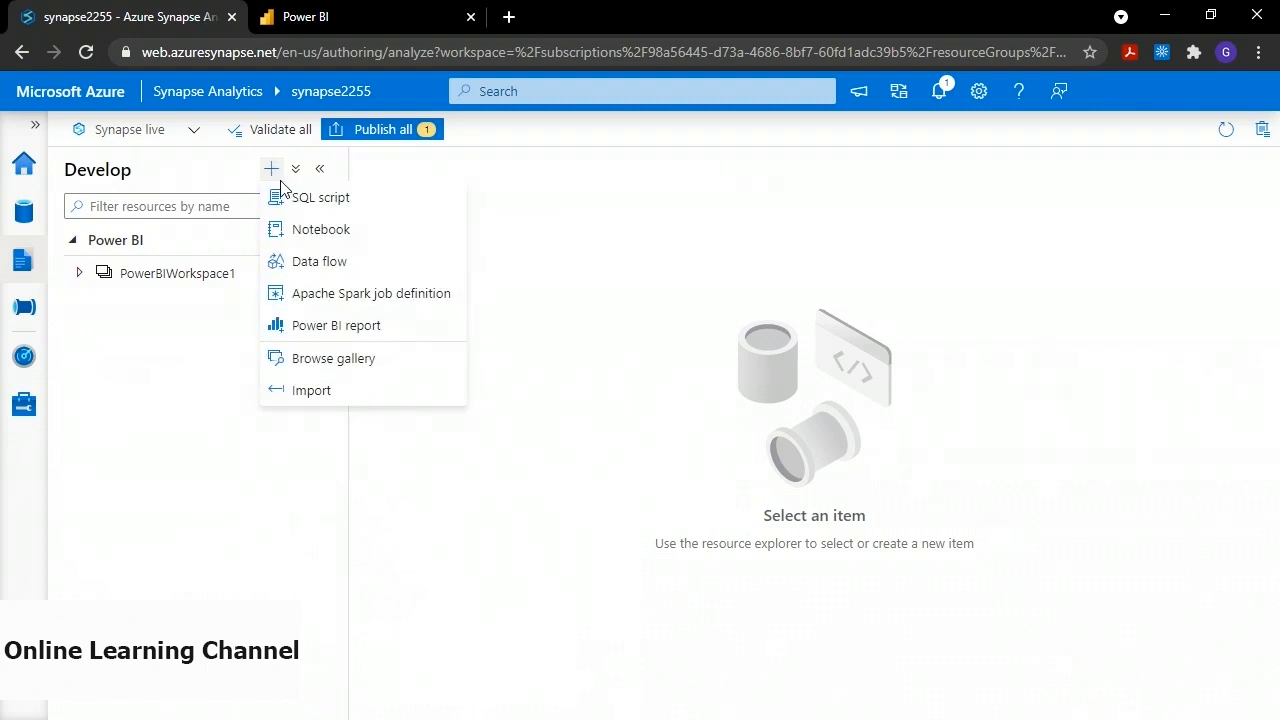
left_click(325, 333)
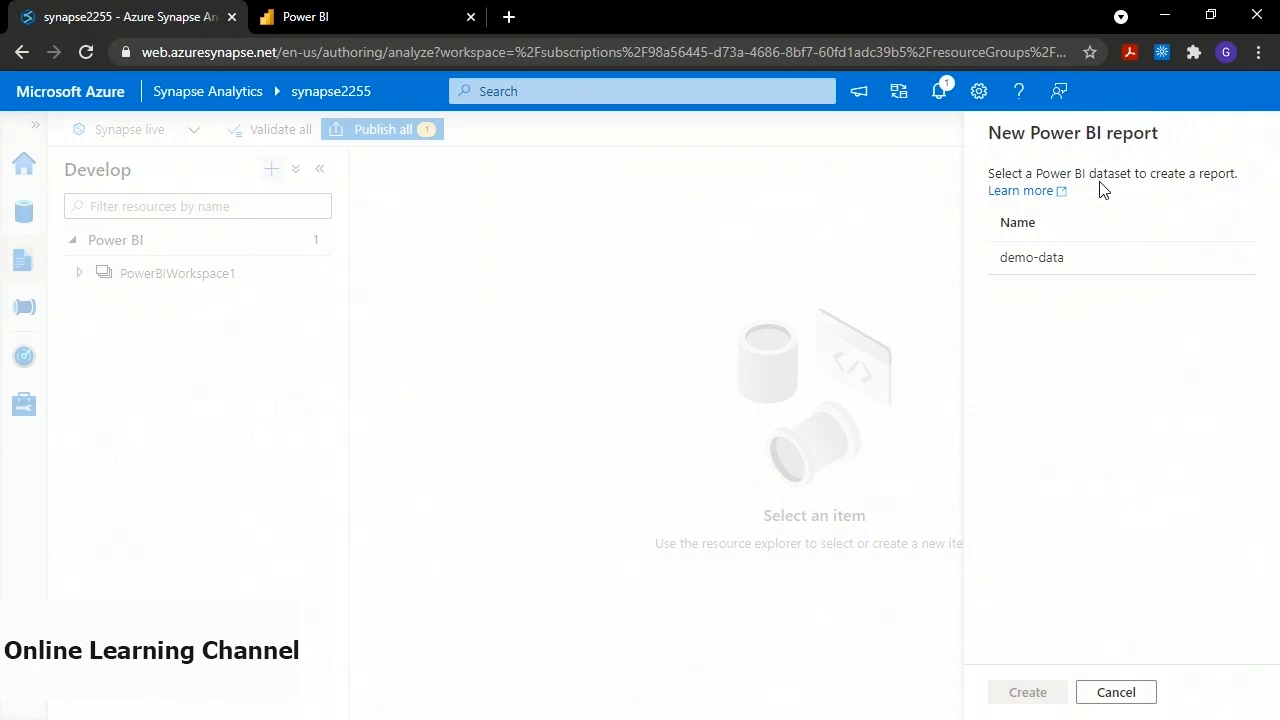
left_click(1052, 258)
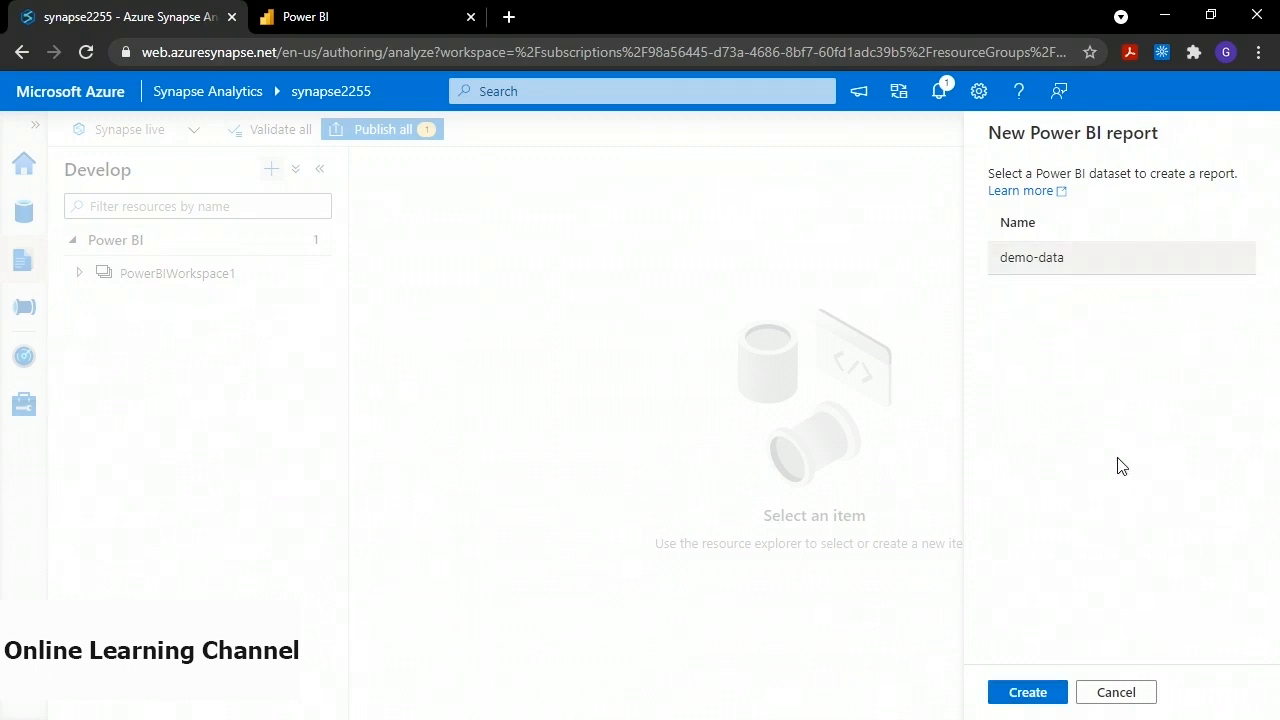
left_click(1030, 693)
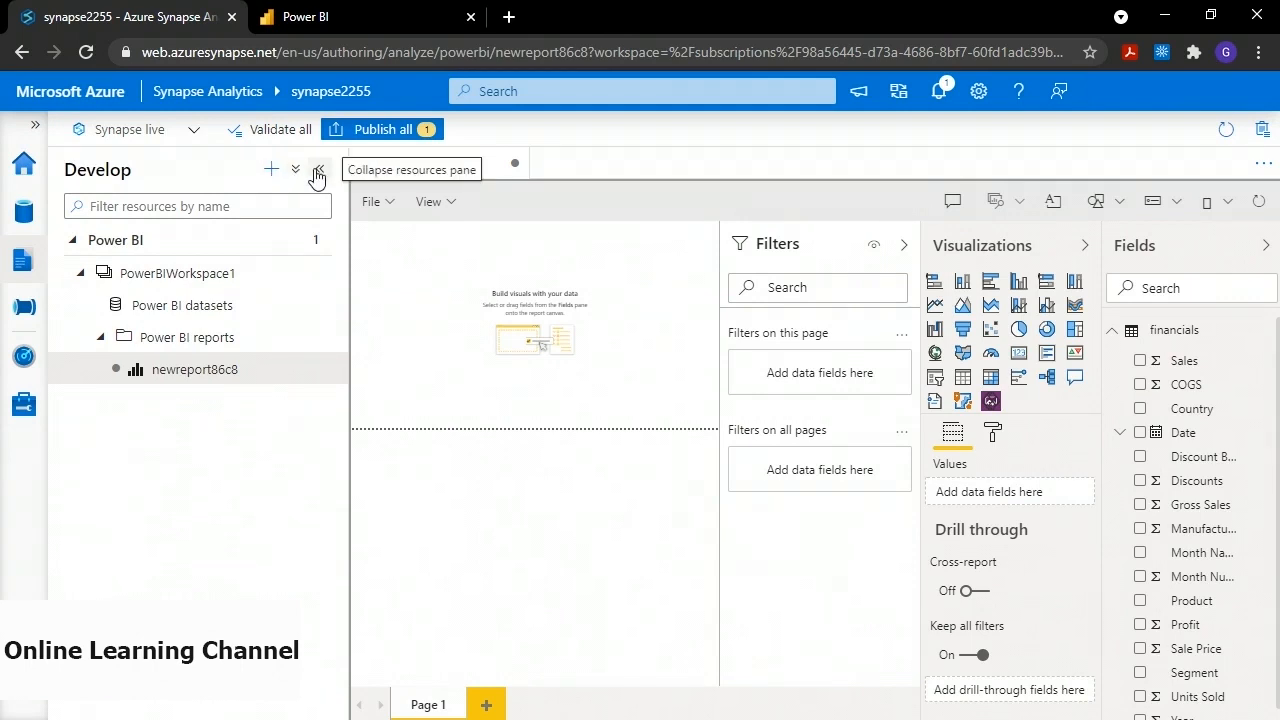
Add a stacked column chart of Profit by Country, enlarged to fill most of the report page's canvas
left_click(317, 172)
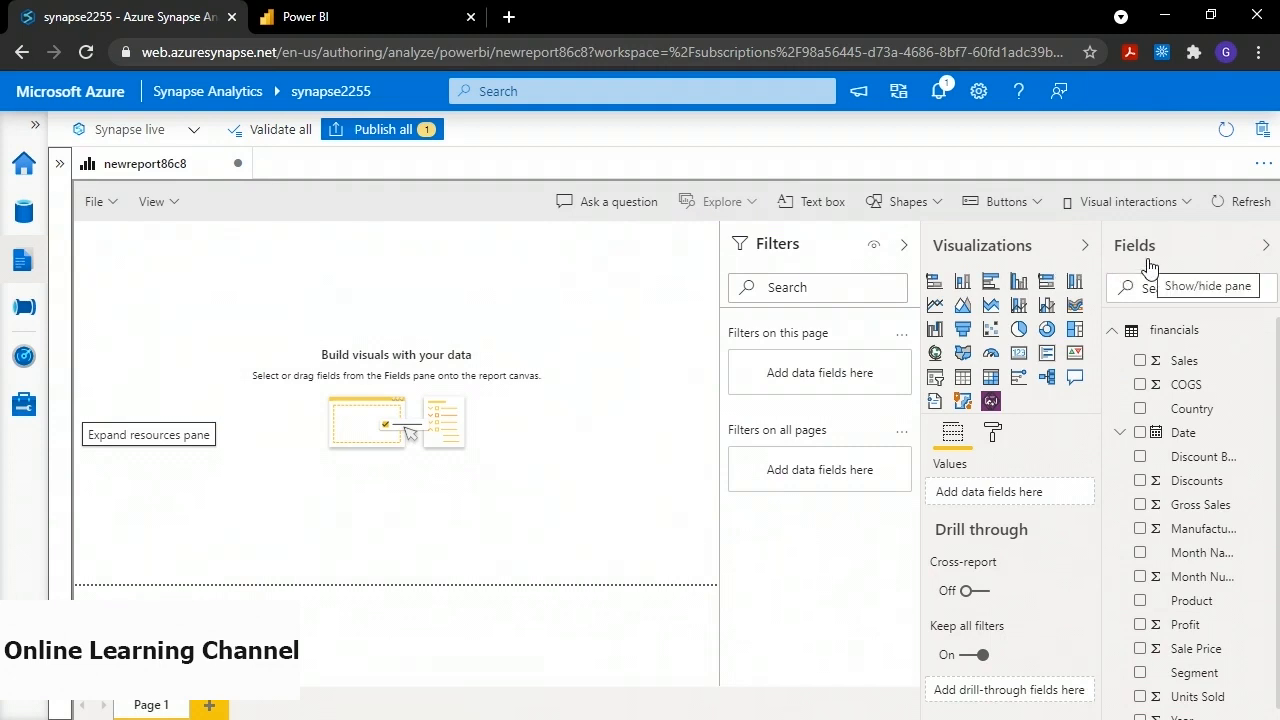
left_click(962, 286)
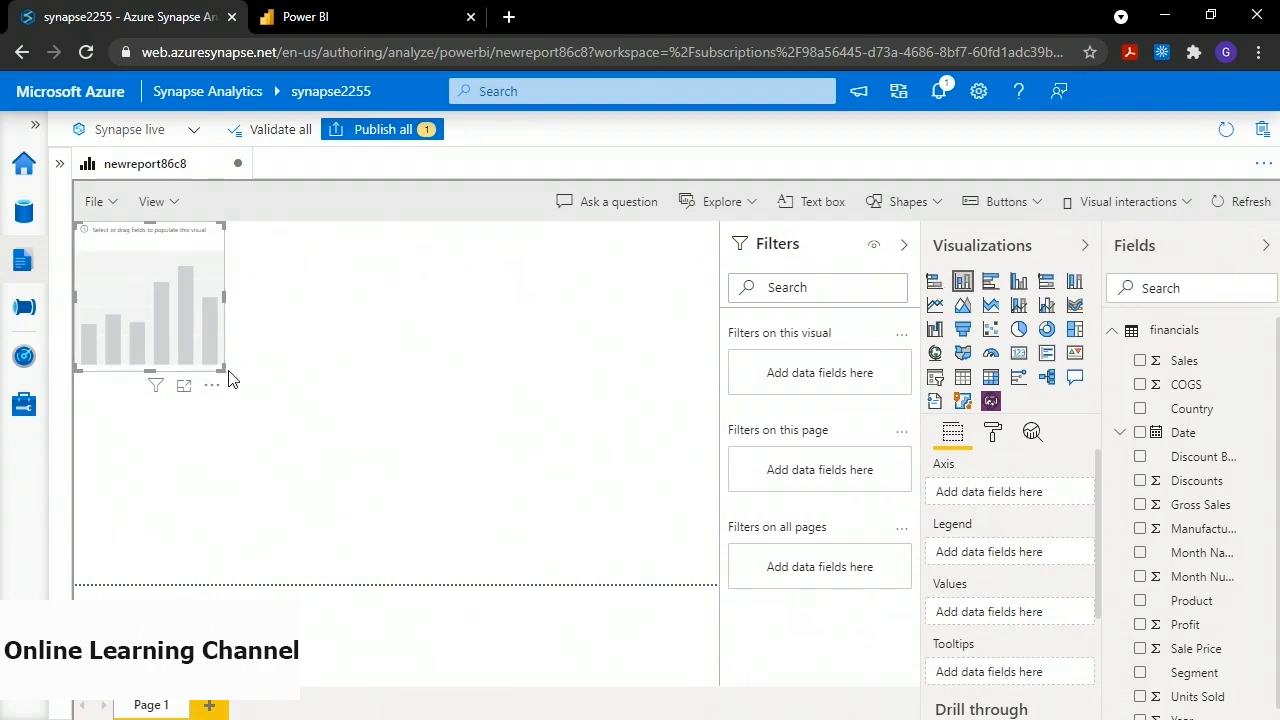
left_click_drag(220, 368, 572, 562)
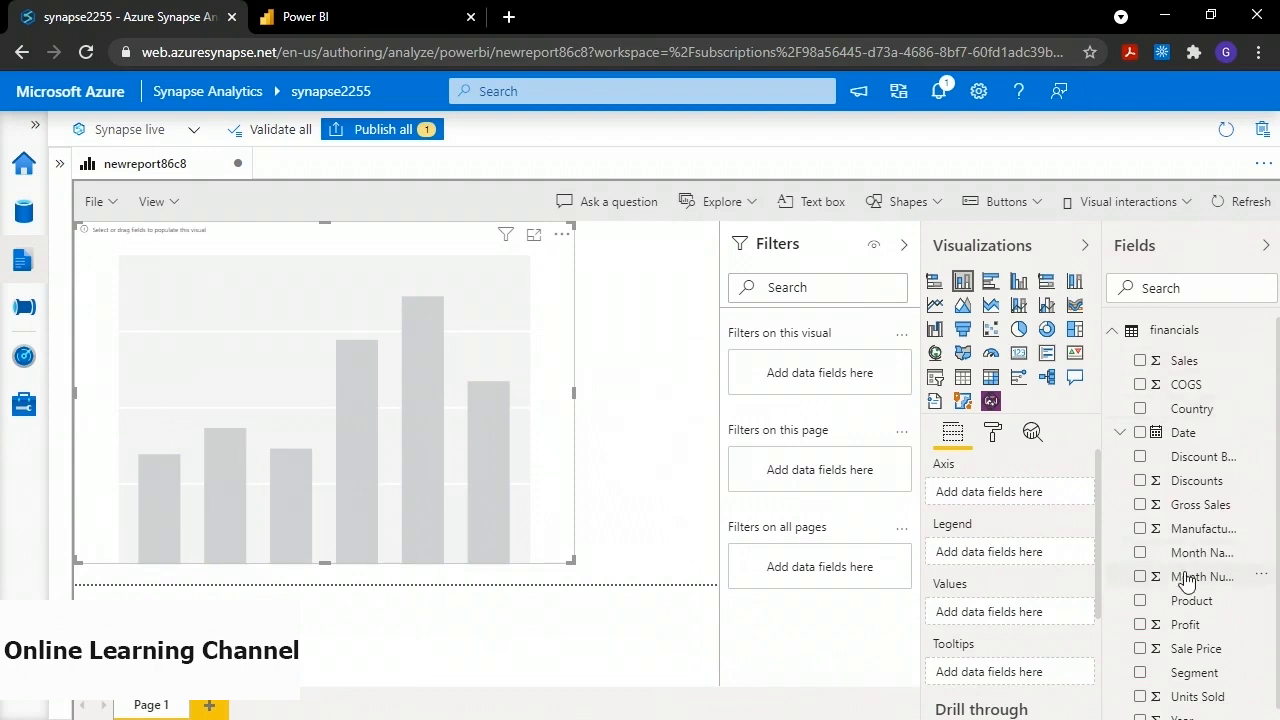
left_click(1139, 625)
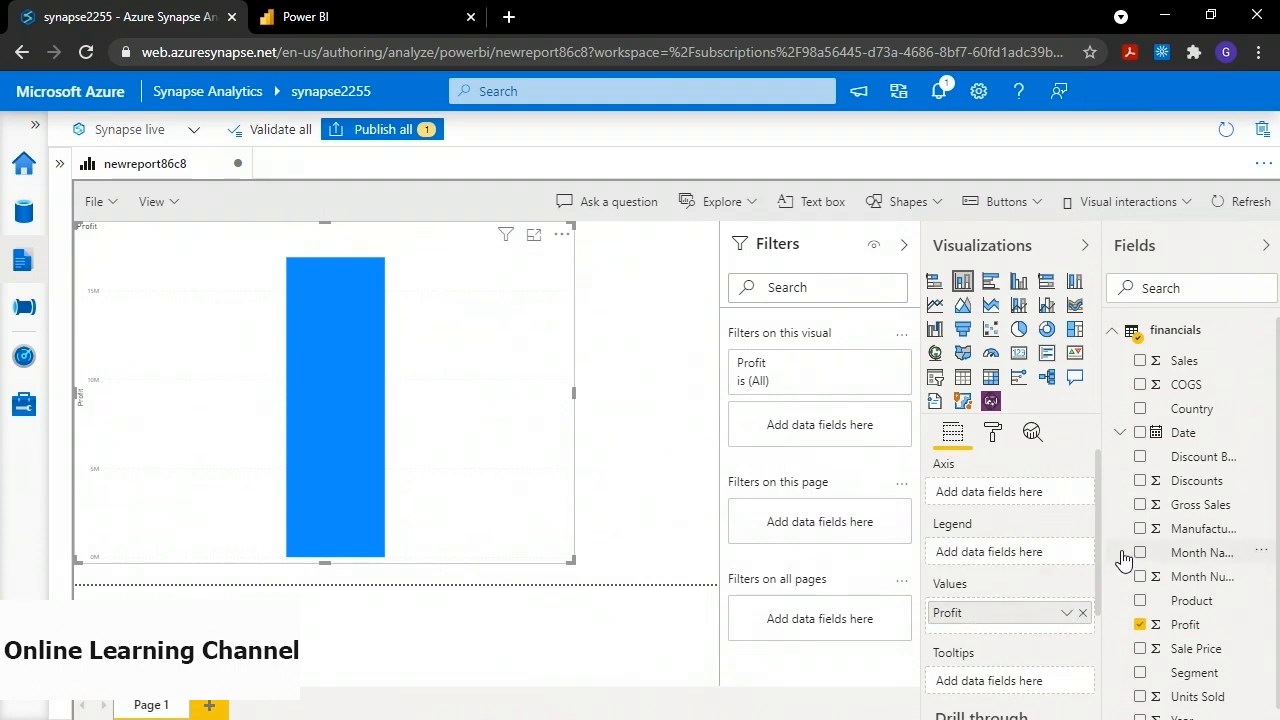
left_click(1140, 409)
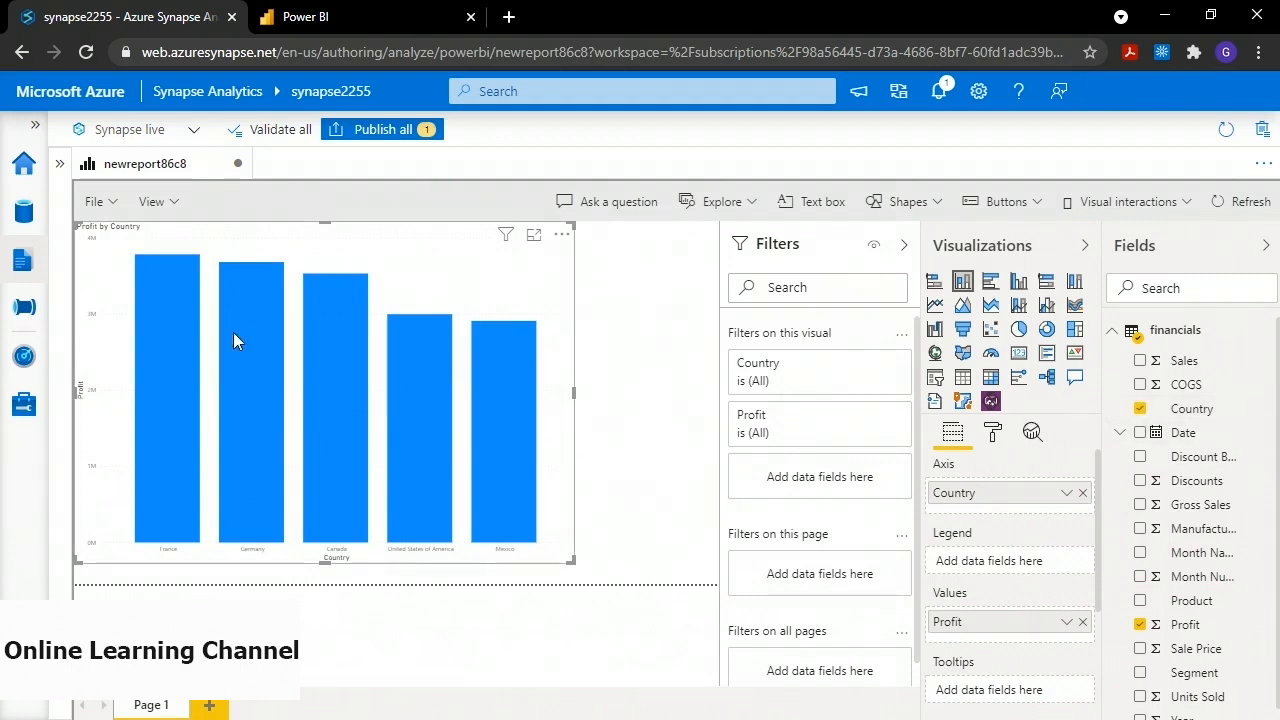
mouse_move(160, 548)
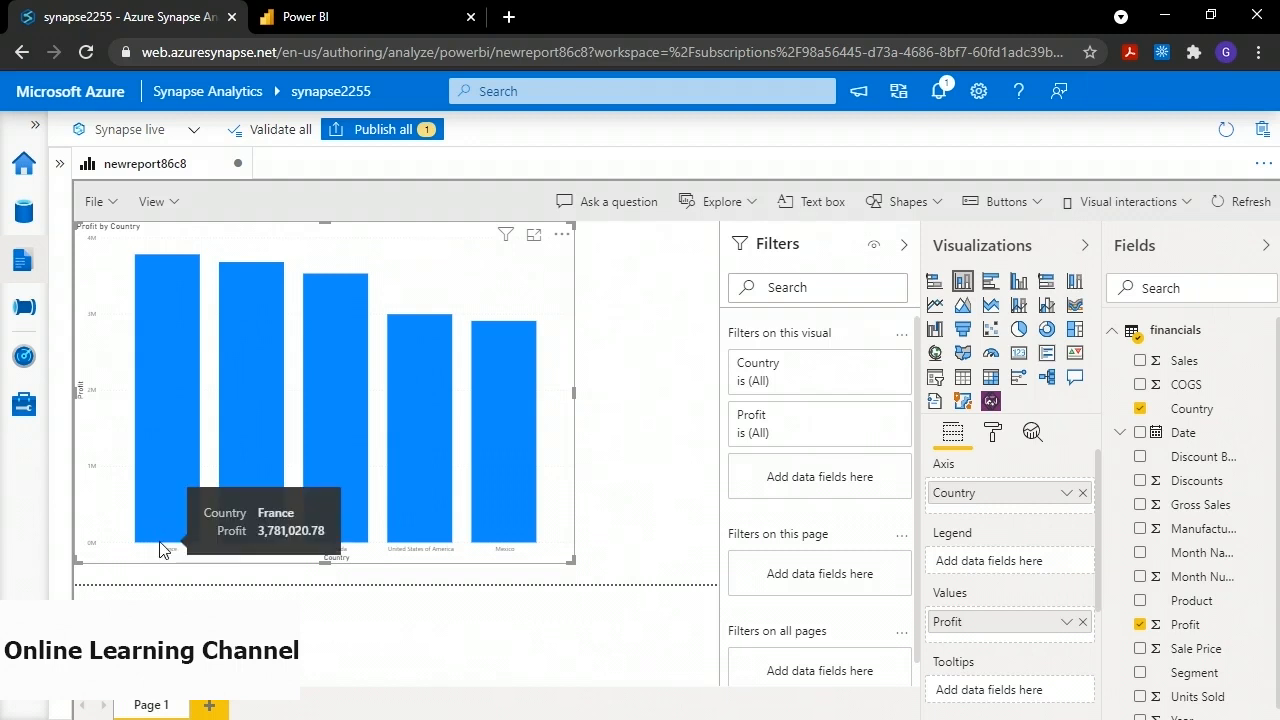
Save the report as demo-report and close it
left_click(107, 208)
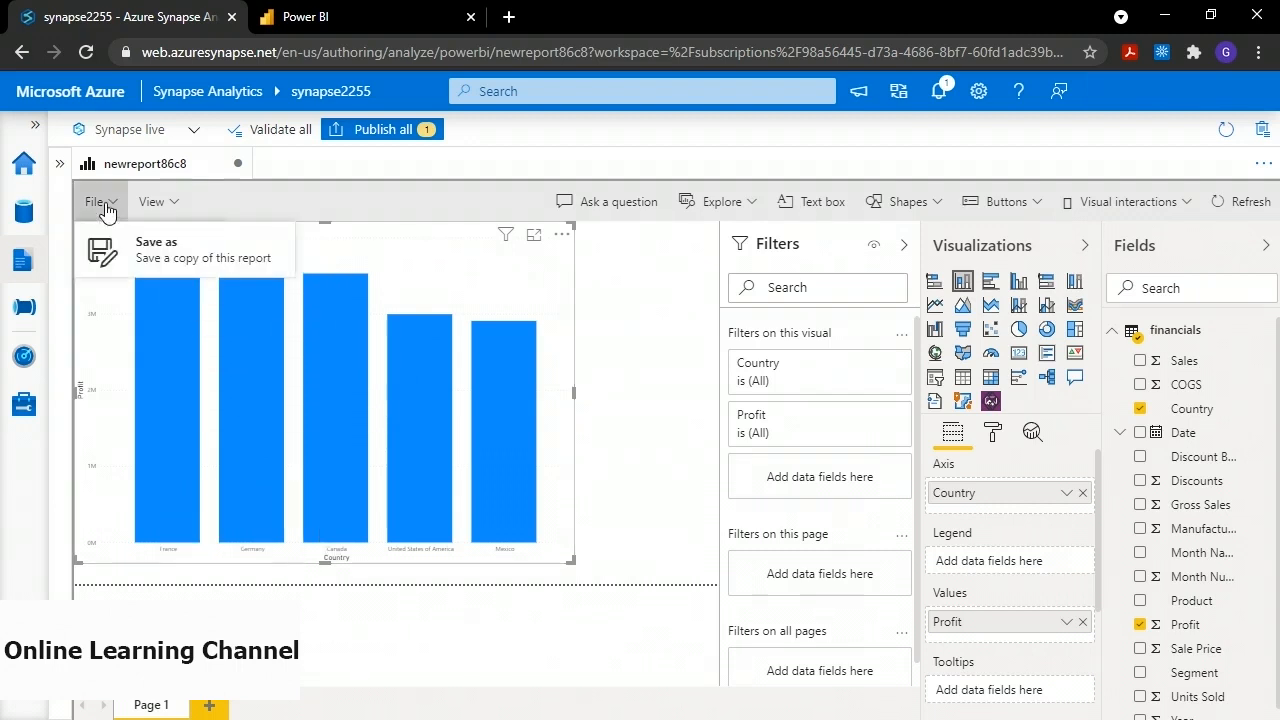
left_click(118, 253)
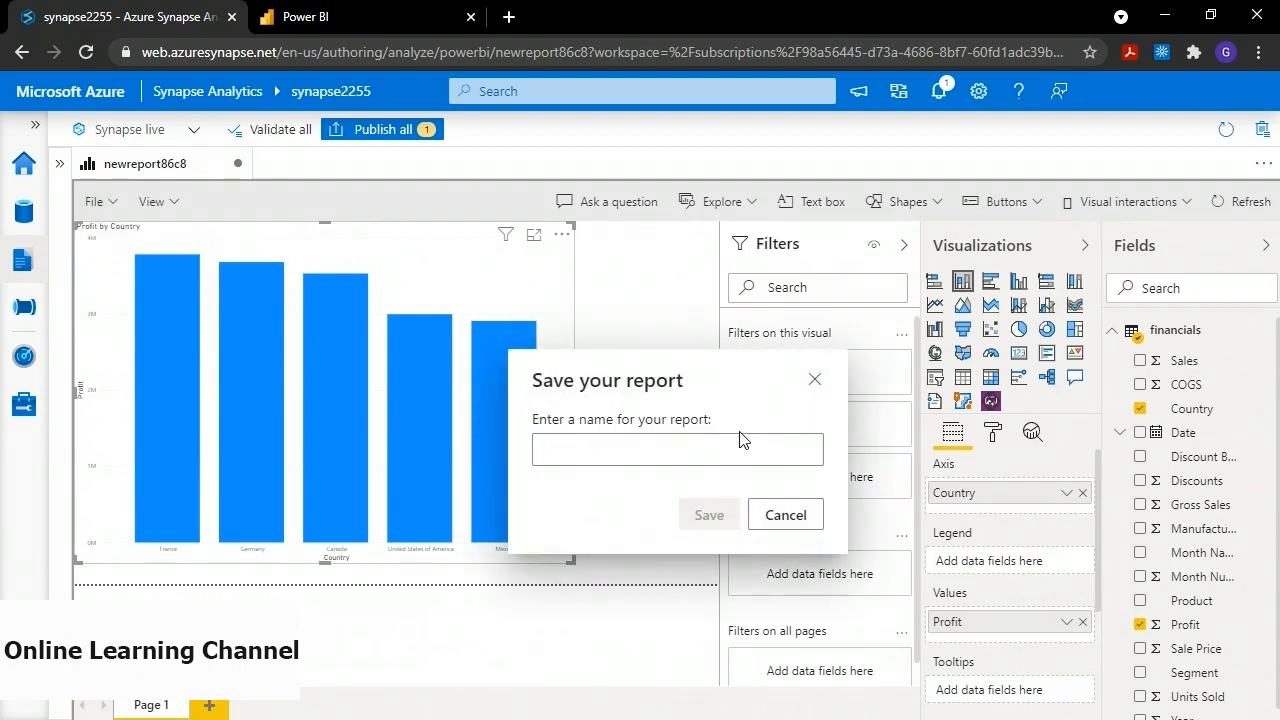
type("demo-report")
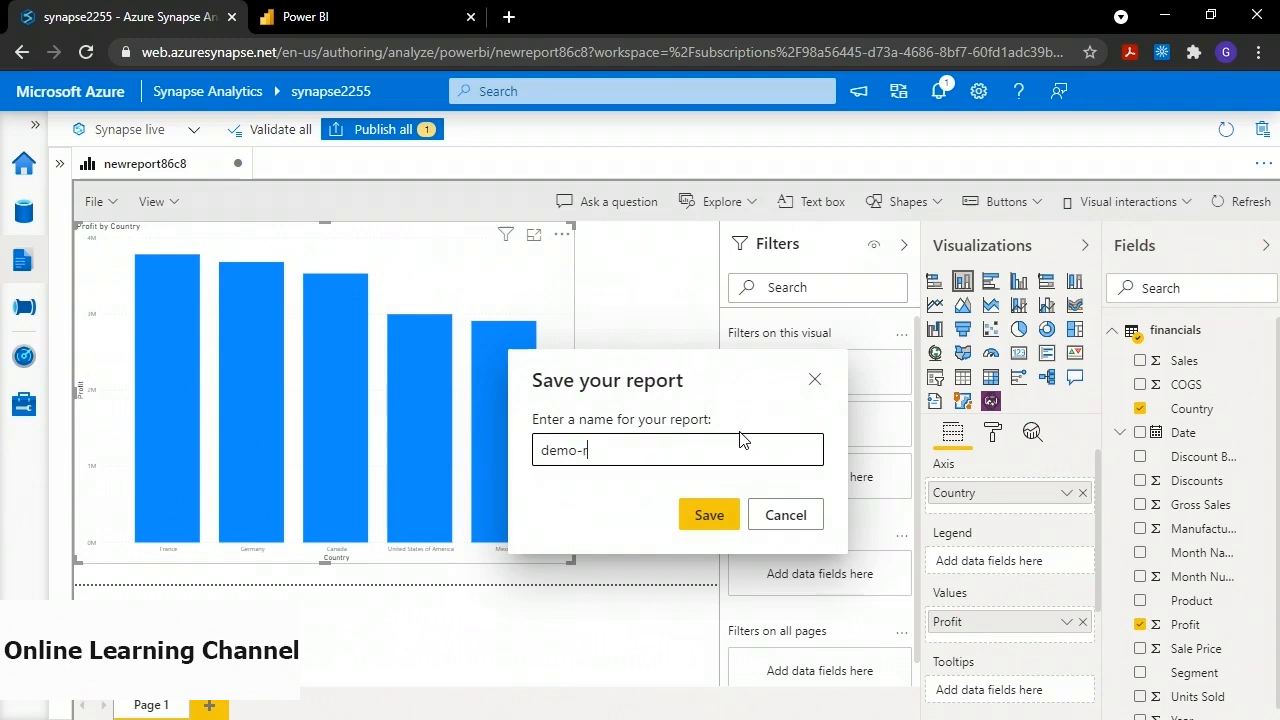
left_click(706, 516)
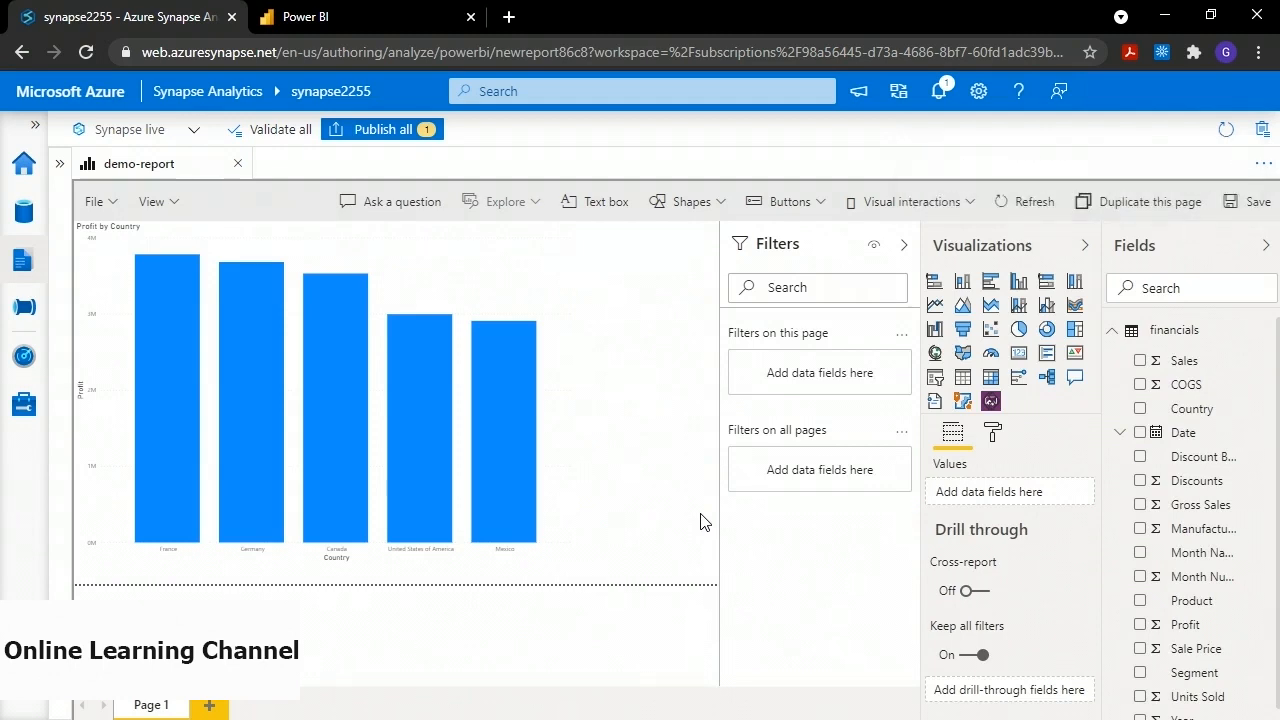
left_click(239, 166)
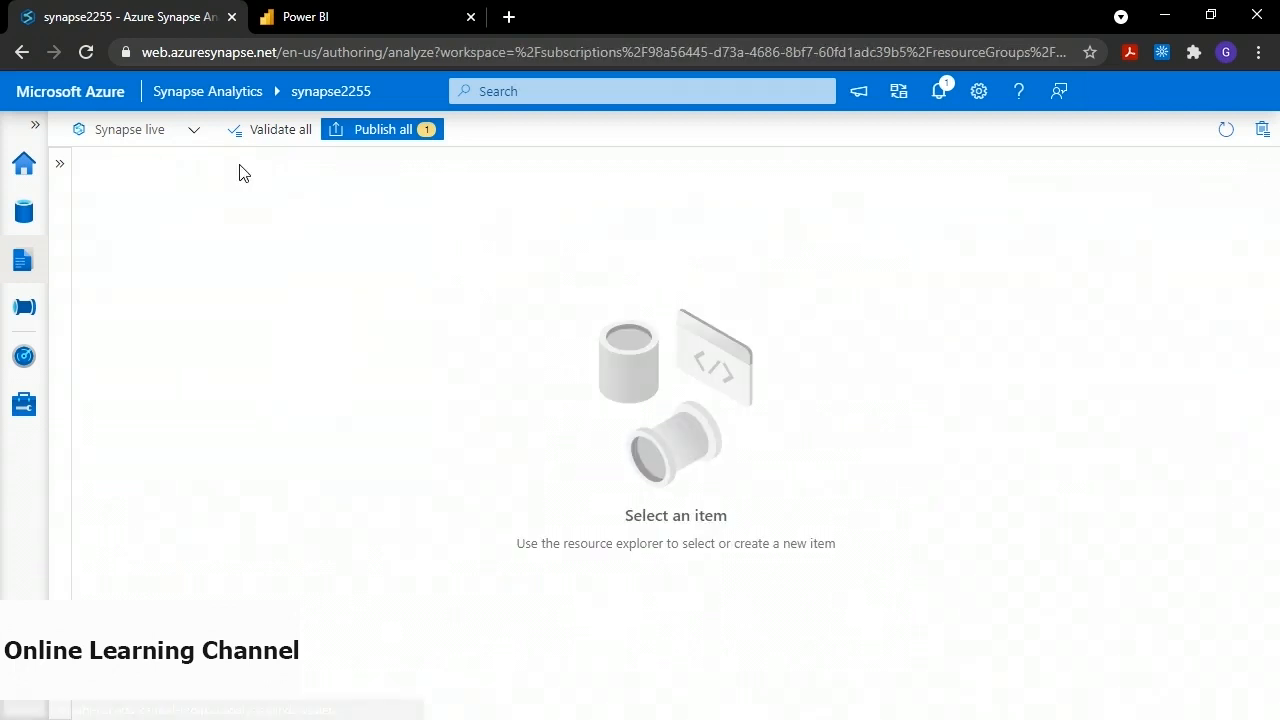
Check for demo-report among the Synapse Develop resources and in the refreshed Power BI demo-workspace, and open it there
left_click(58, 168)
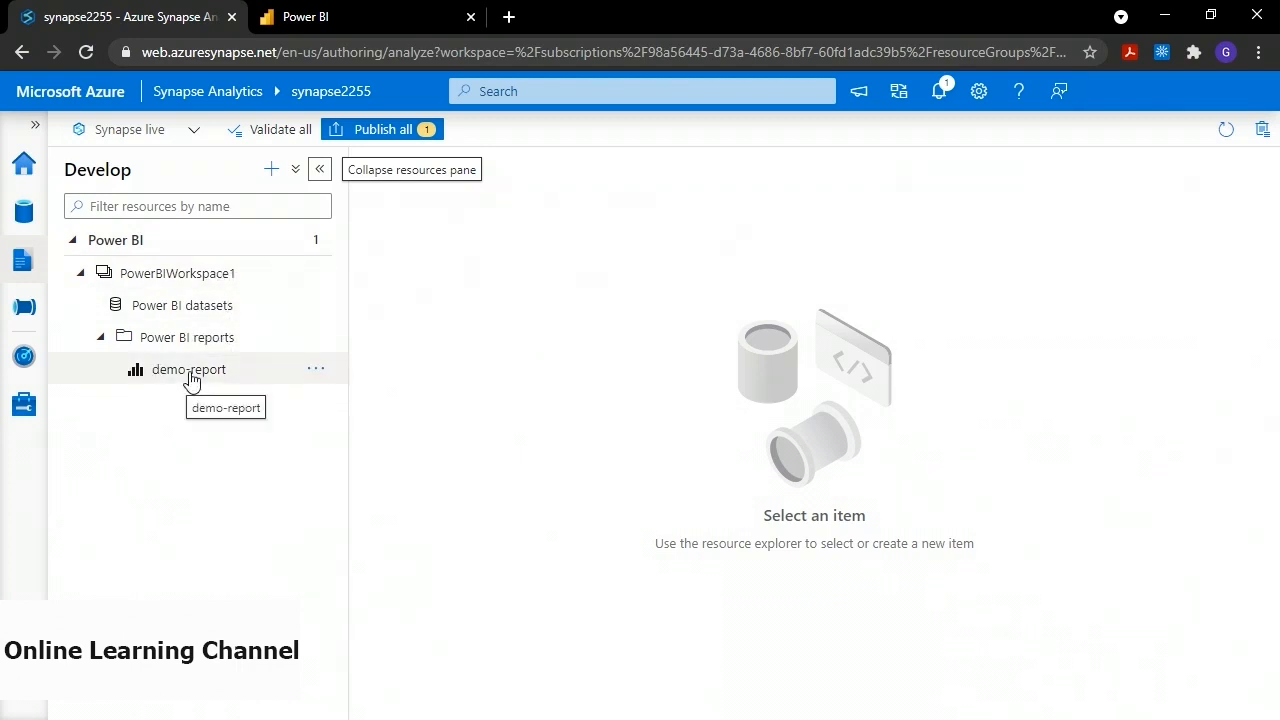
left_click(309, 24)
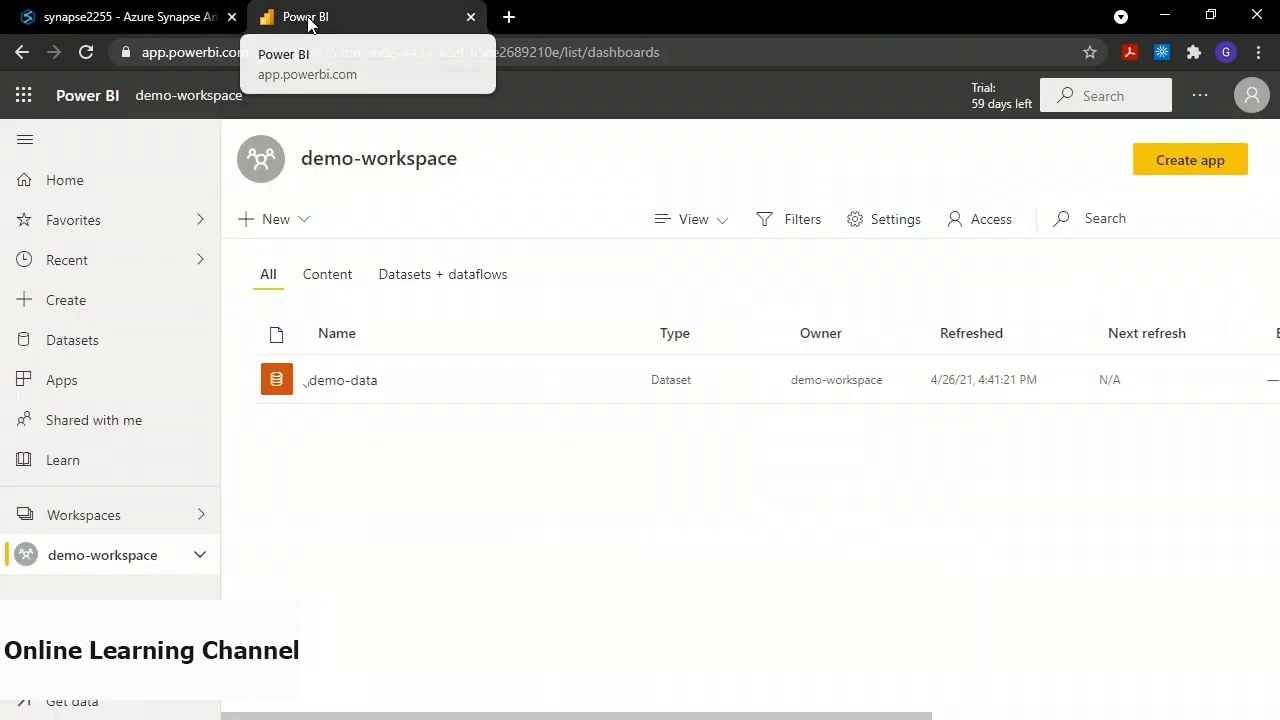
left_click(85, 52)
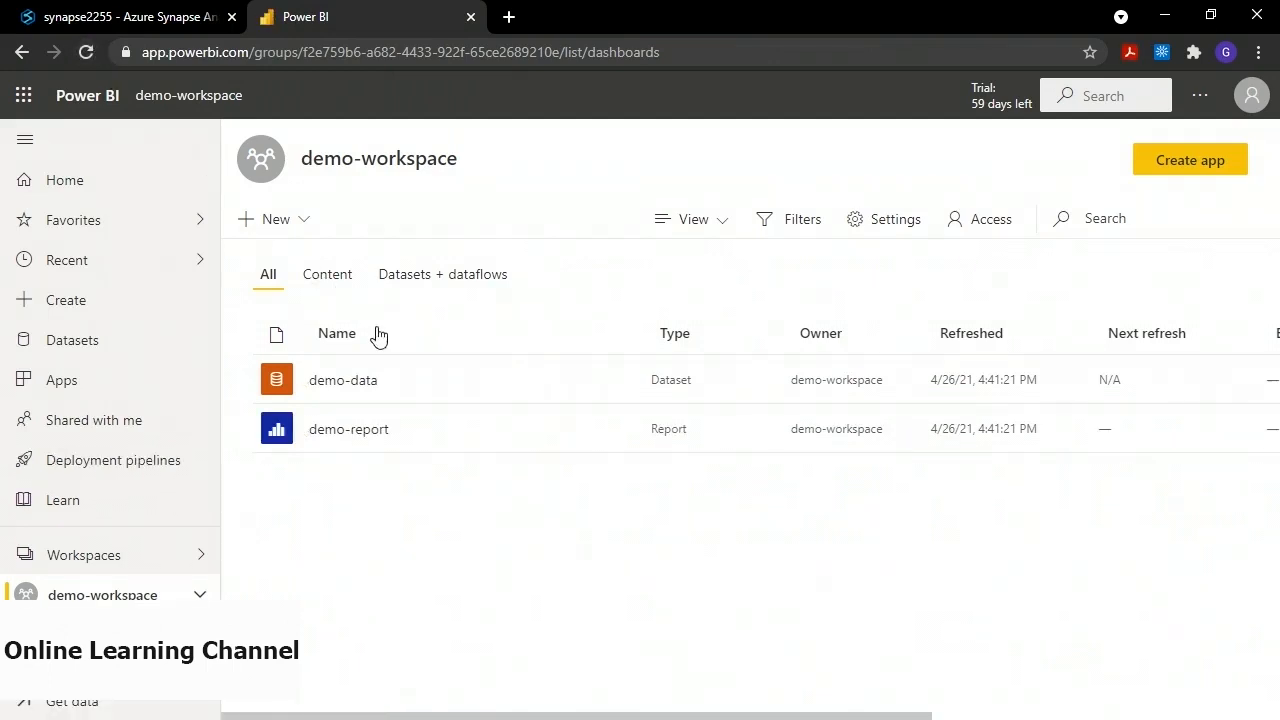
left_click(363, 432)
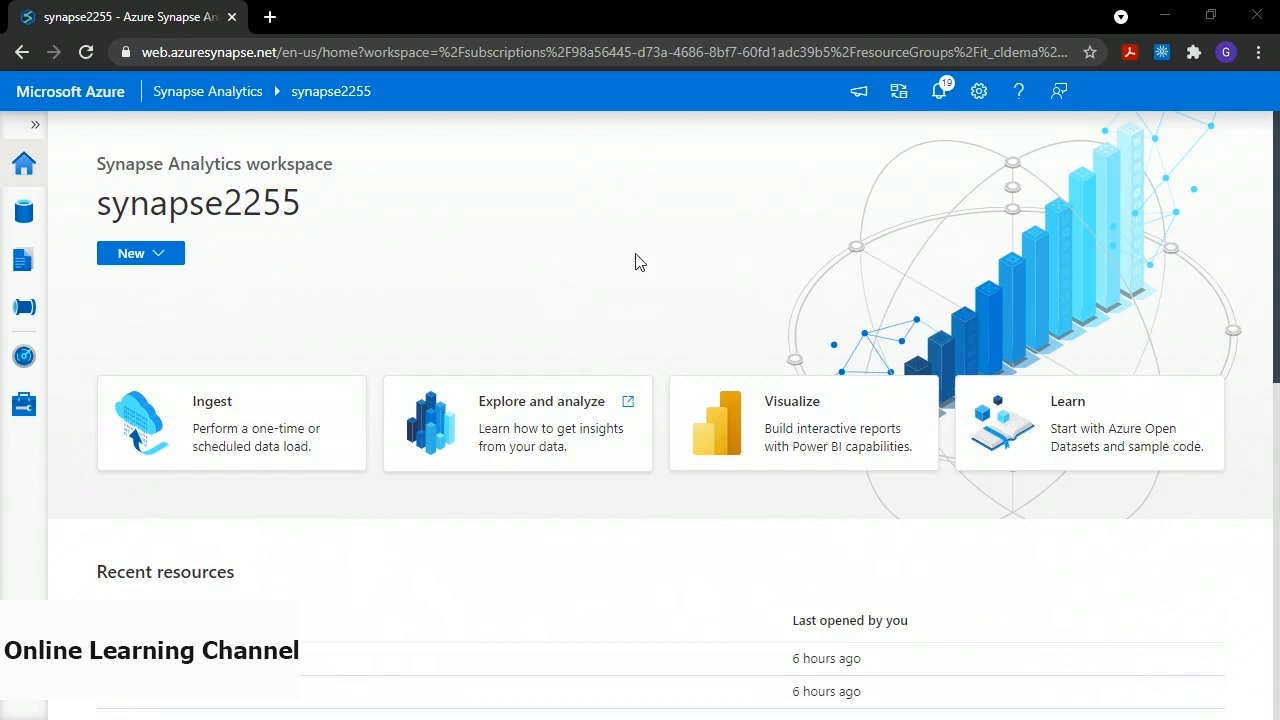
Review the Apache Spark applications and the triggered pipeline runs in the workspace's Monitor hub
left_click(20, 357)
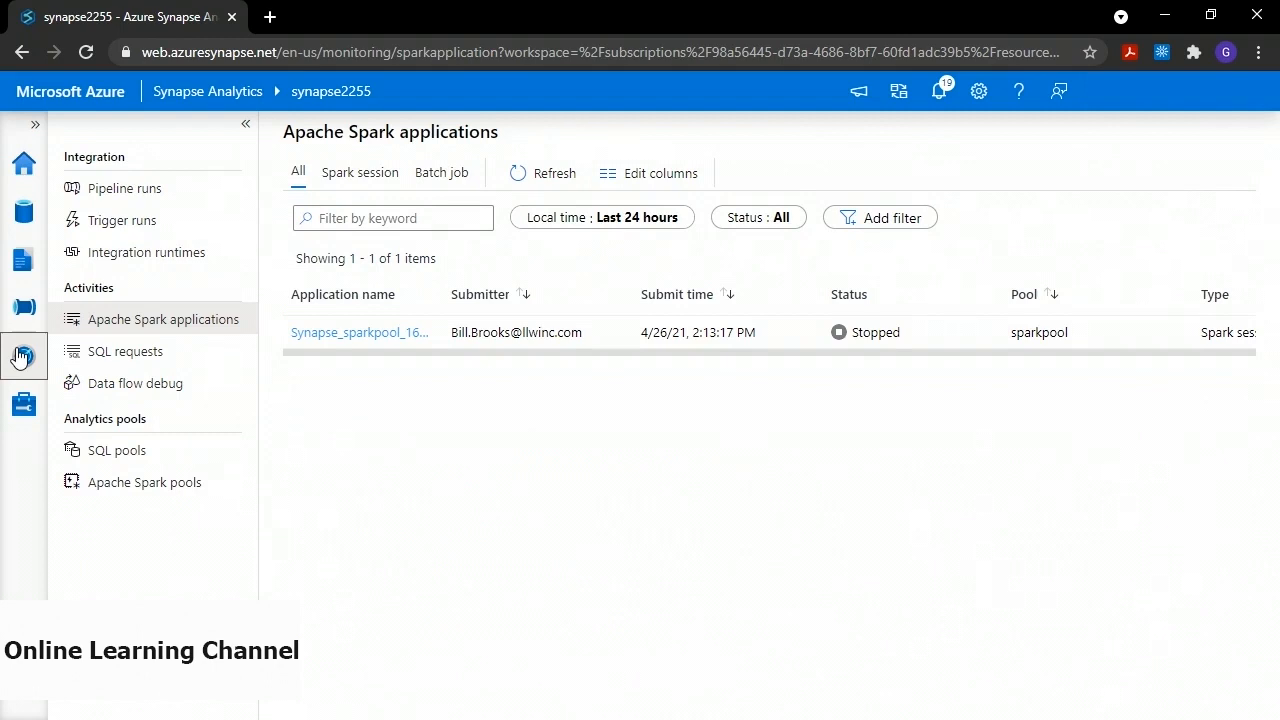
left_click(113, 192)
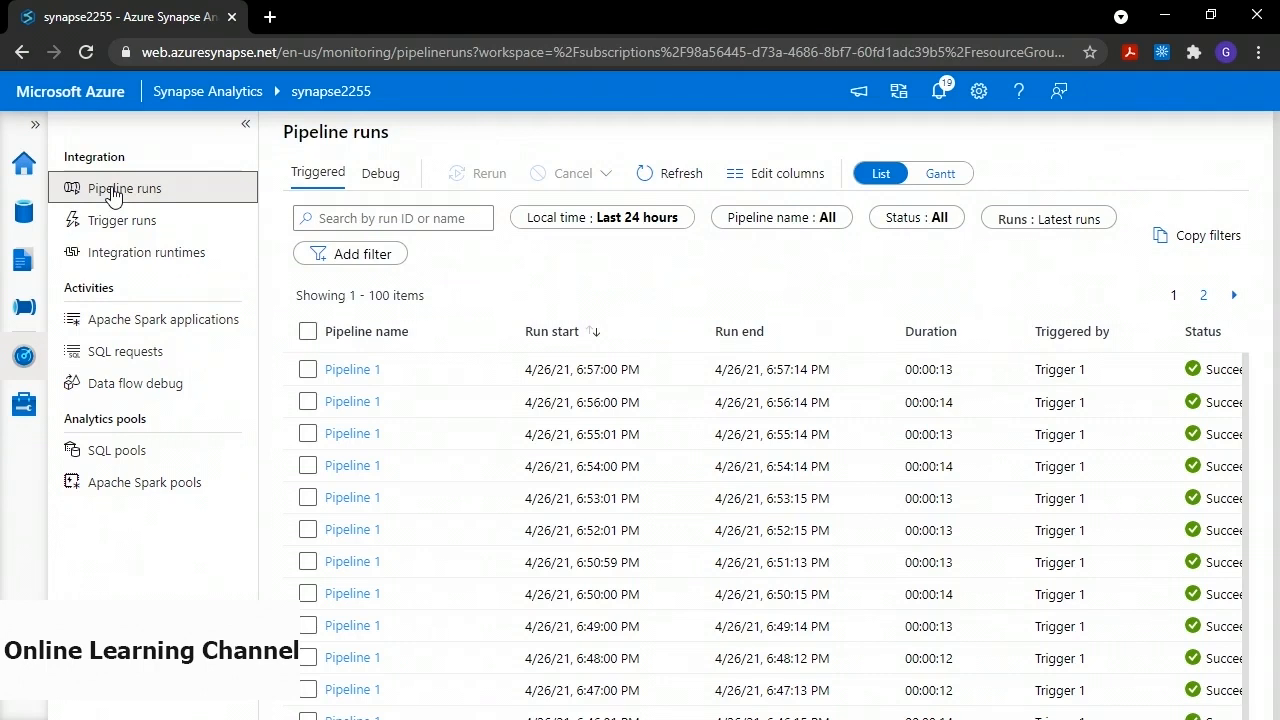
Create a new pipeline in the Integrate hub and name it demo-pipeline
left_click(22, 306)
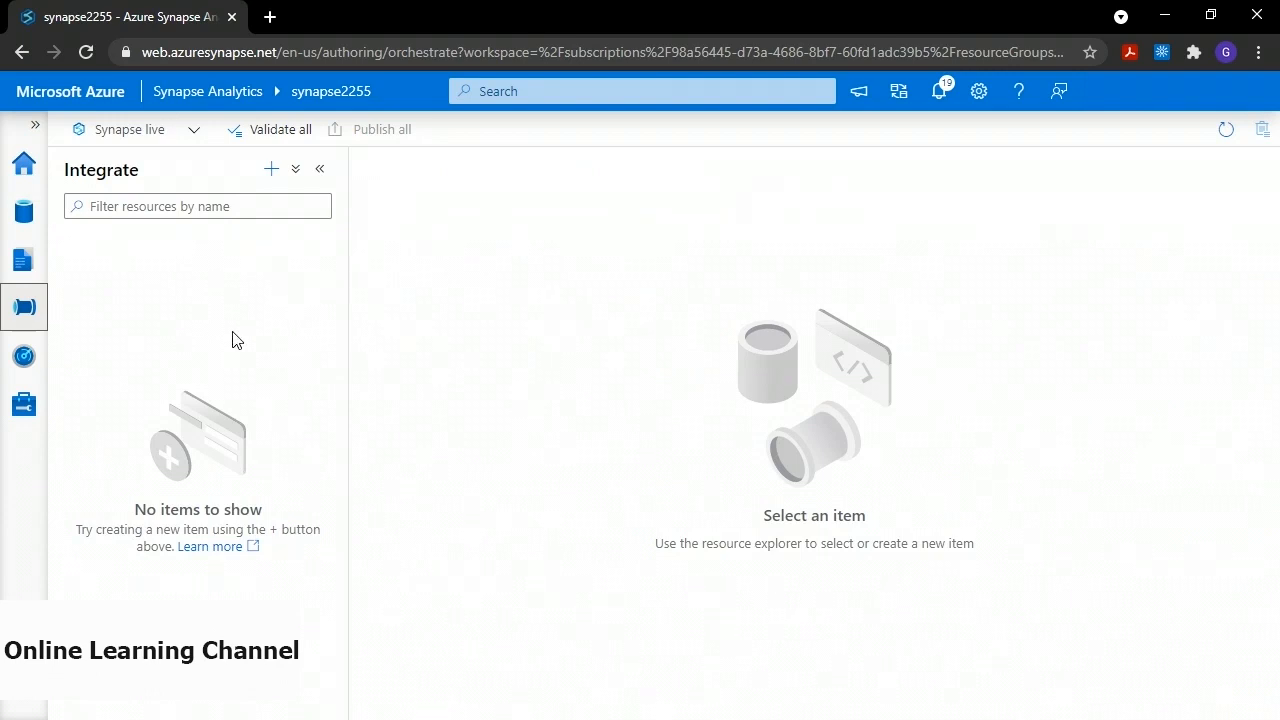
left_click(270, 172)
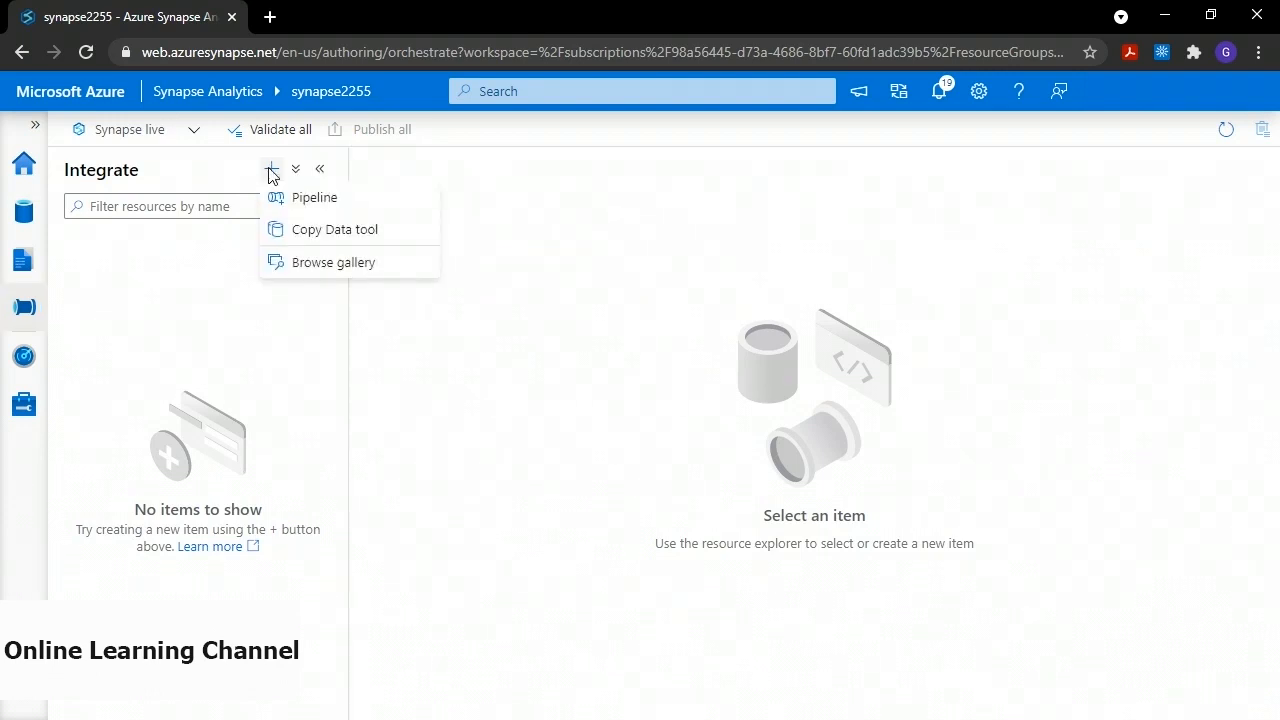
left_click(298, 196)
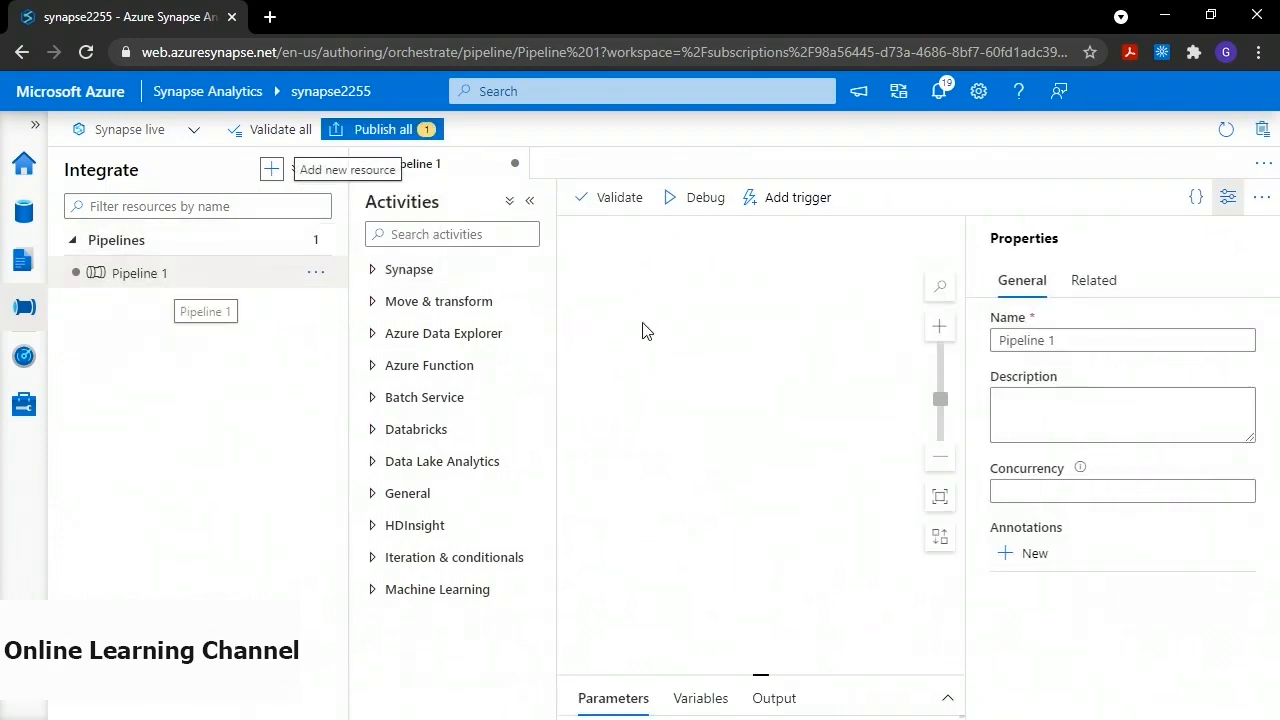
left_click_drag(1085, 348, 983, 346)
type("deom")
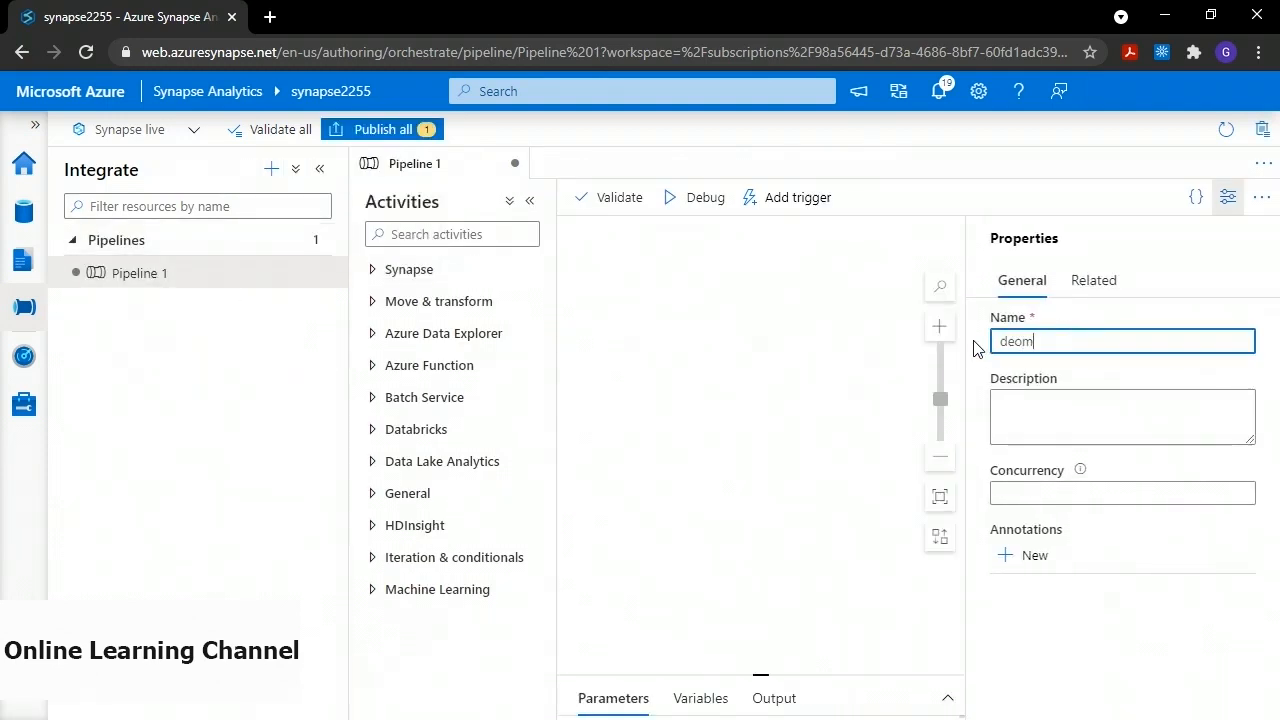
key("BackSpace")
key("BackSpace")
type("mo-pipeline")
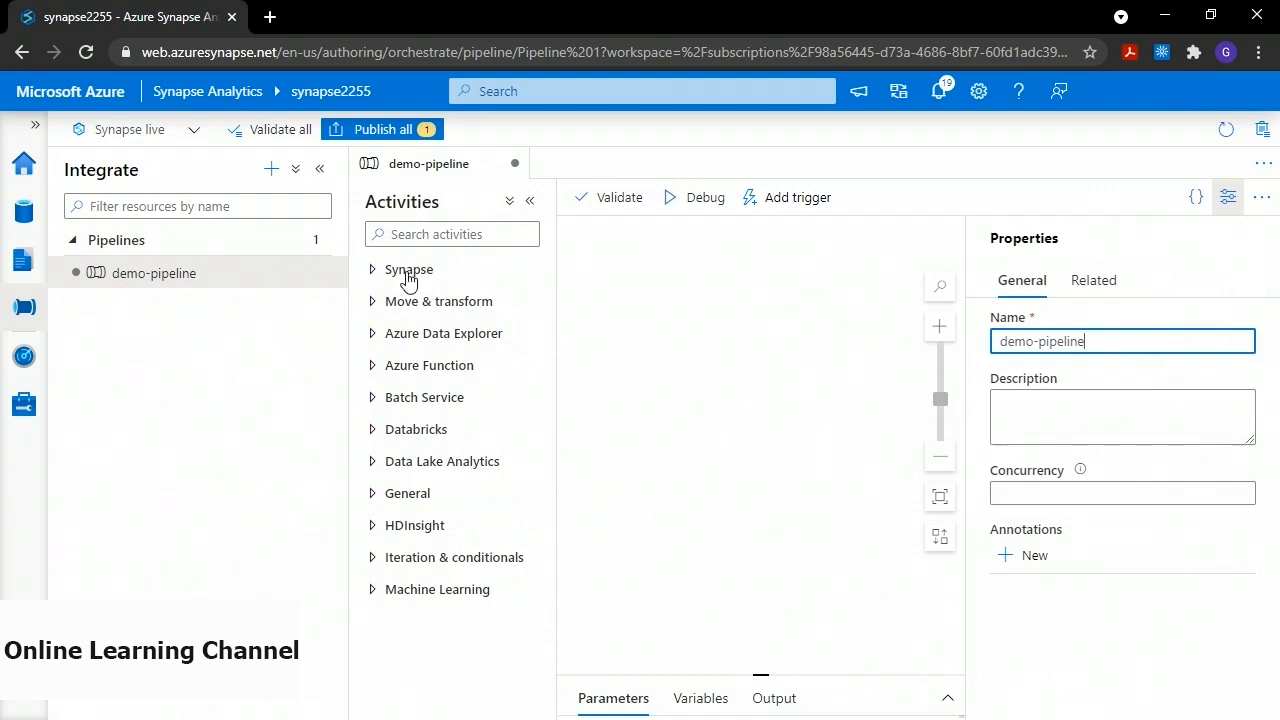
Add a Synapse Notebook activity to the pipeline canvas and name it demo-notebook
left_click(377, 279)
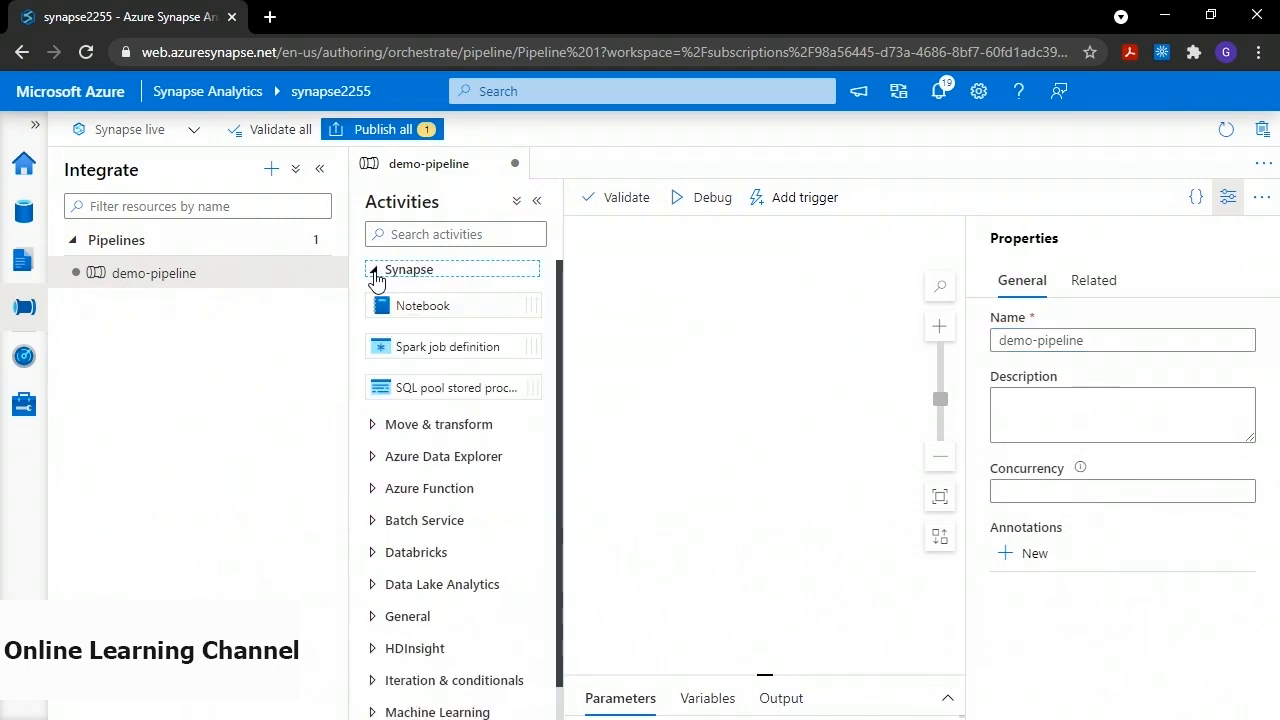
left_click_drag(424, 304, 760, 314)
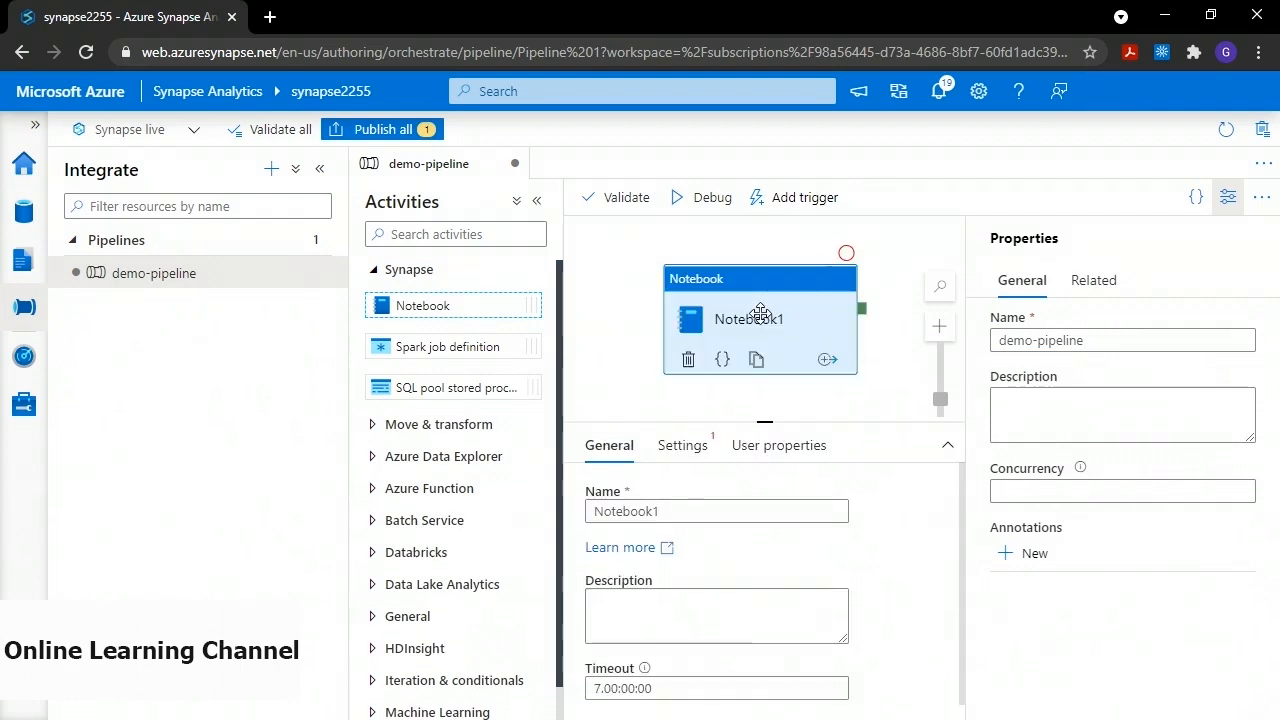
left_click(628, 510)
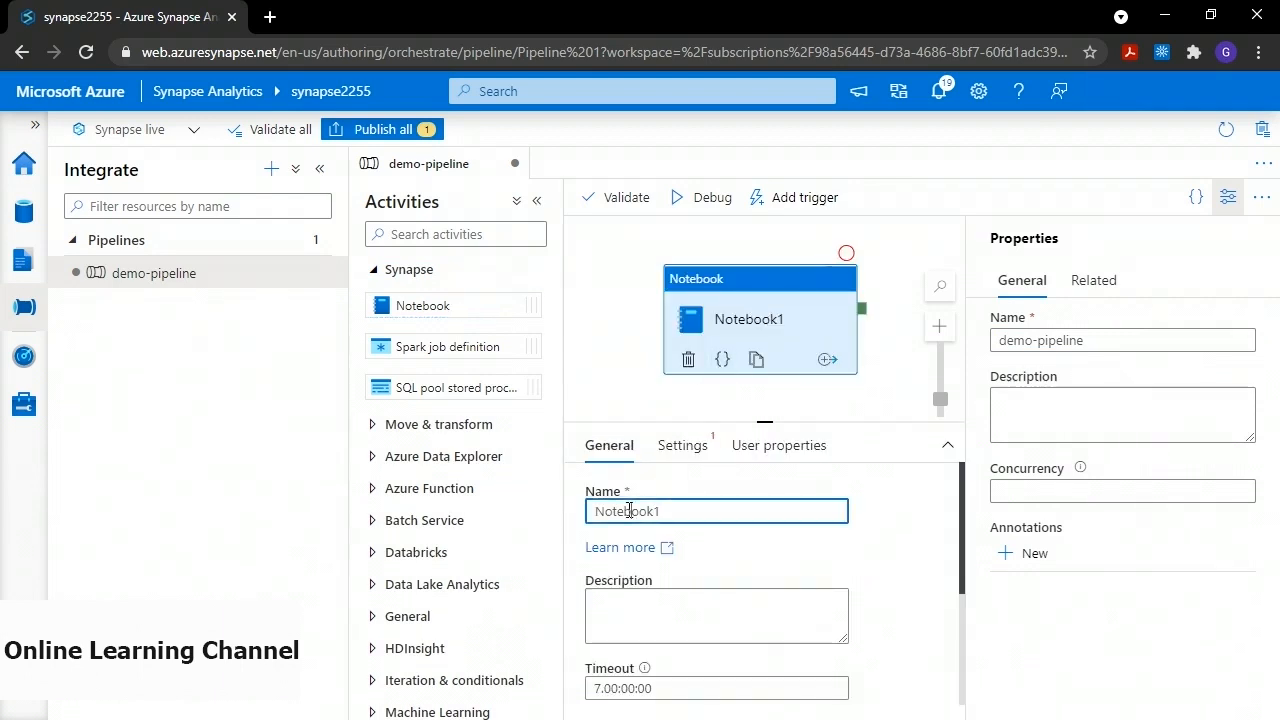
double_click(628, 510)
type("demo-notebook")
Create a new notebook for the activity, containing the code print("hello world") with PySpark (Python) as its language
left_click(683, 447)
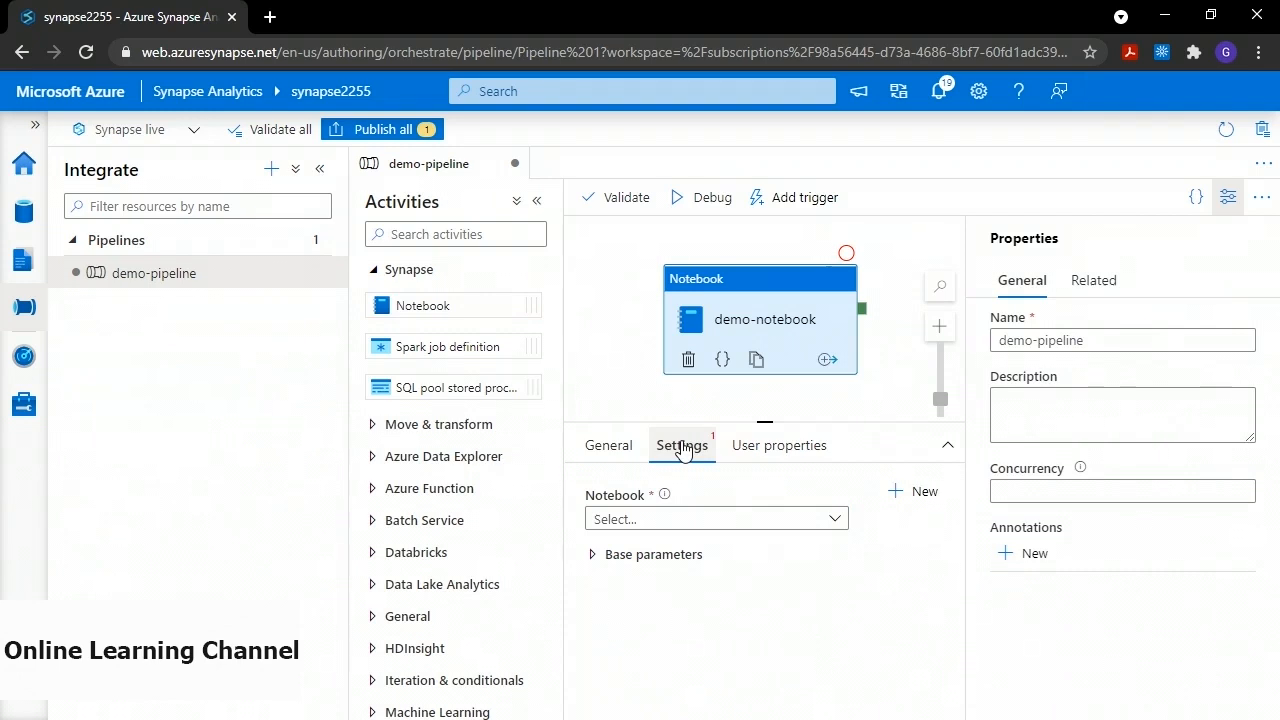
left_click(648, 517)
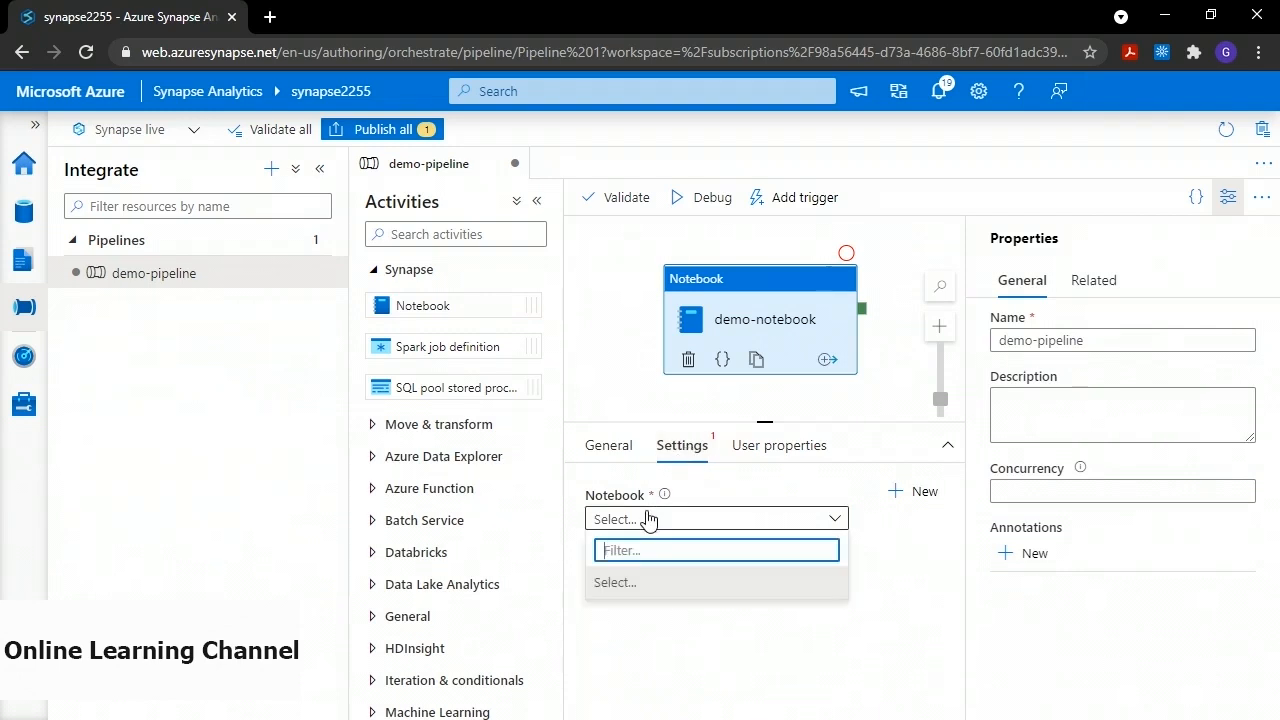
left_click(917, 493)
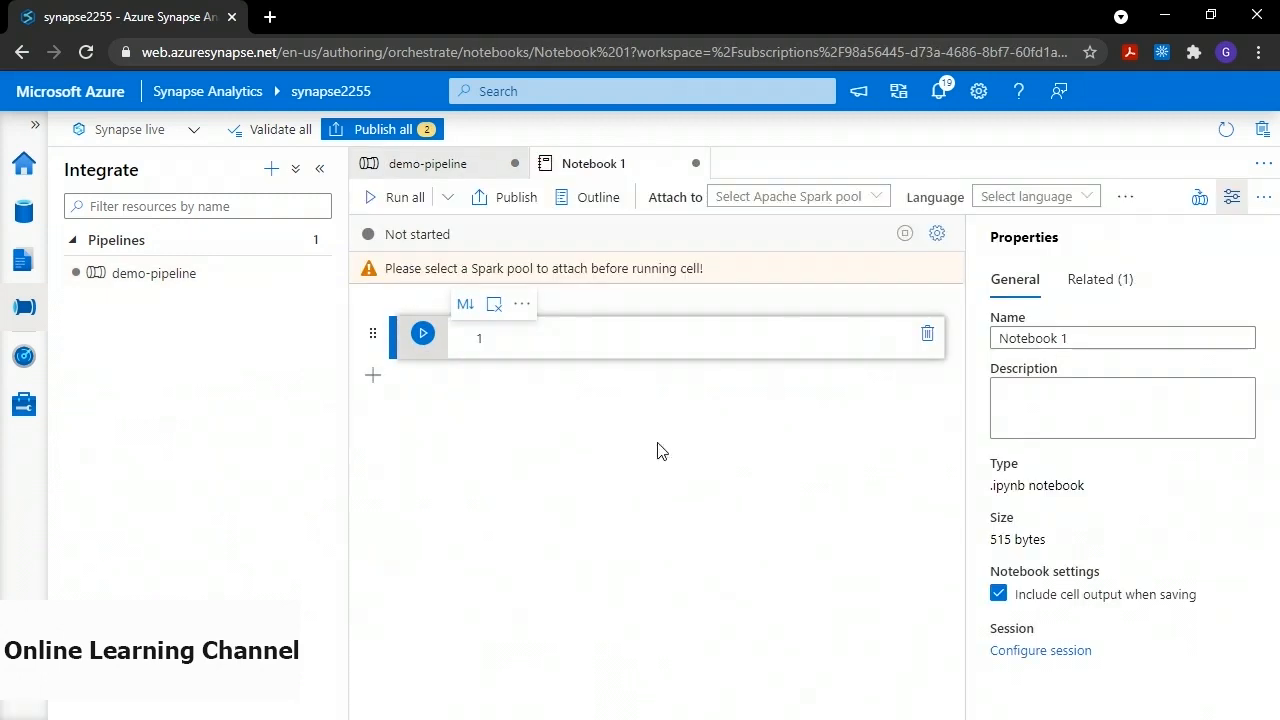
left_click(534, 335)
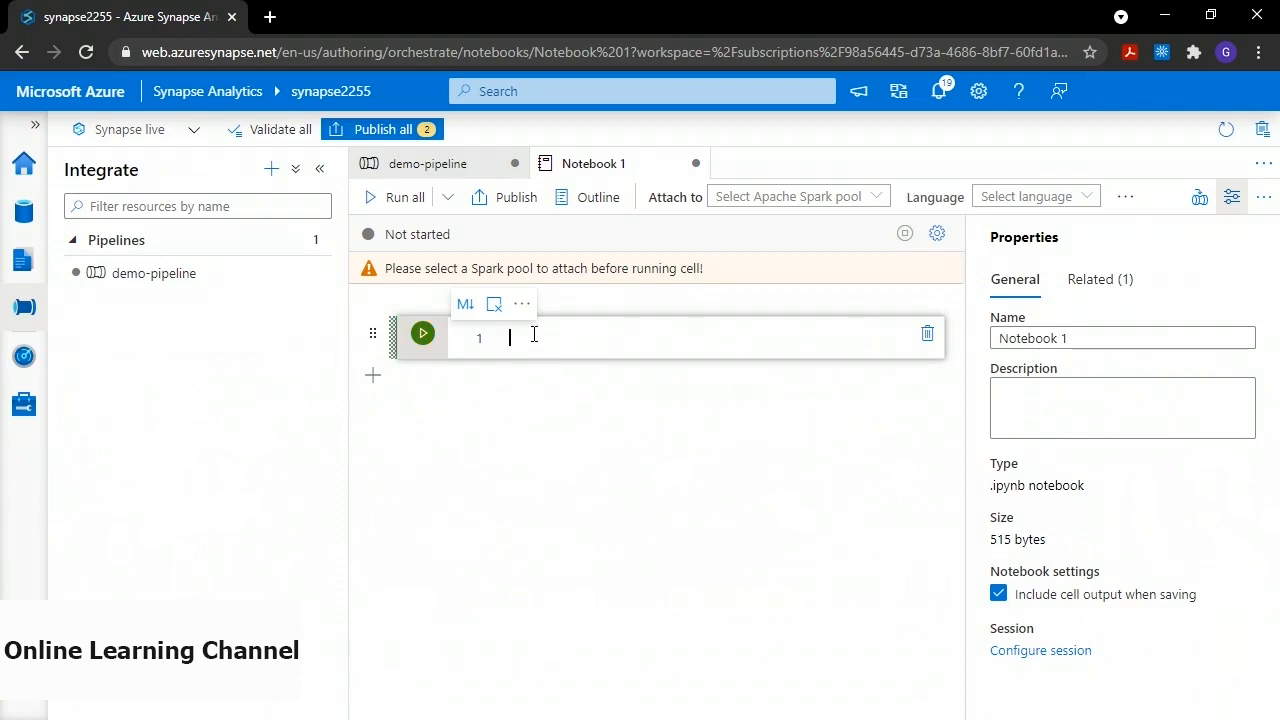
type("print(\"hello world\"")
left_click(1004, 199)
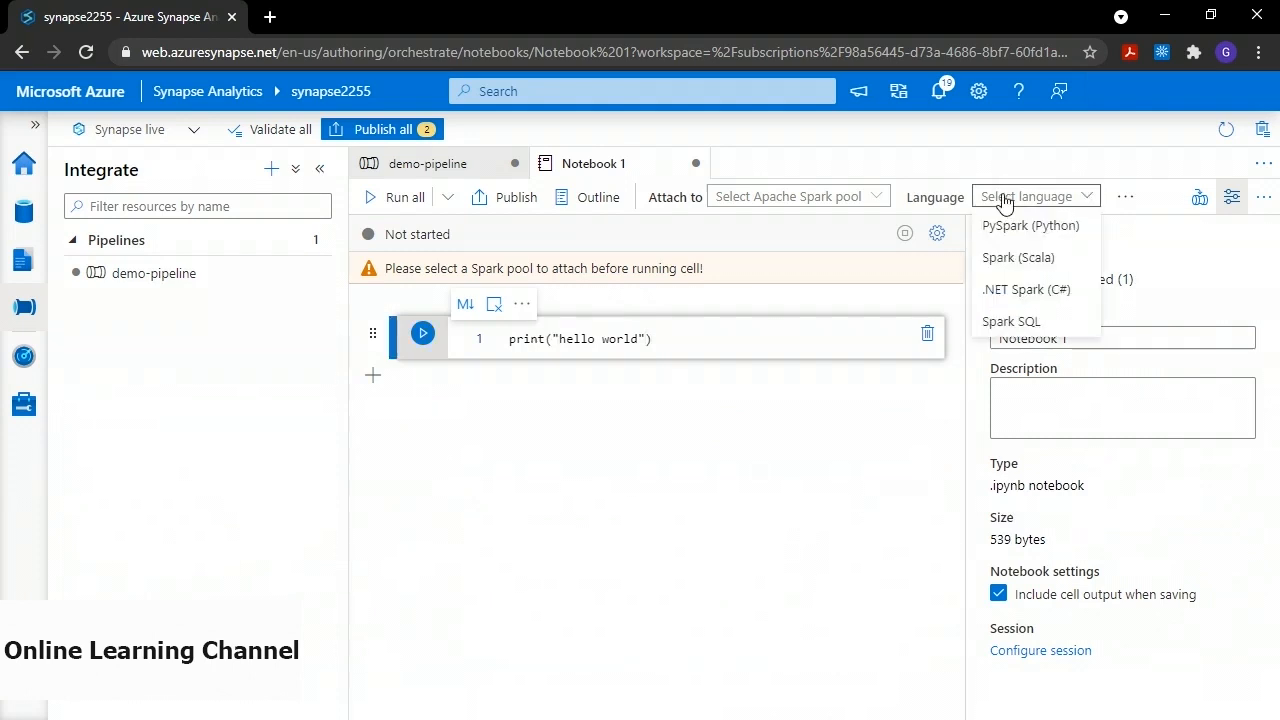
left_click(1006, 228)
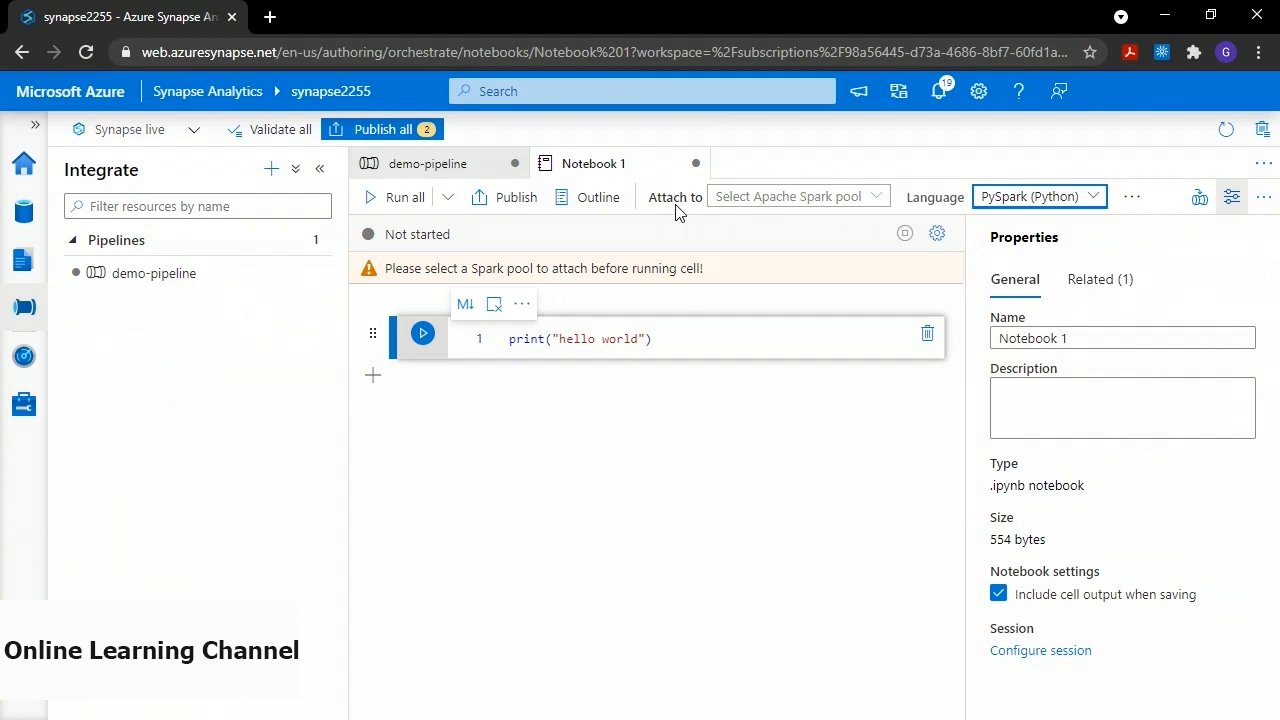
Create an Apache Spark pool named demosparkpool with node size Small (4 vCores / 32 GB), autoscale disabled and 3 nodes
left_click(777, 204)
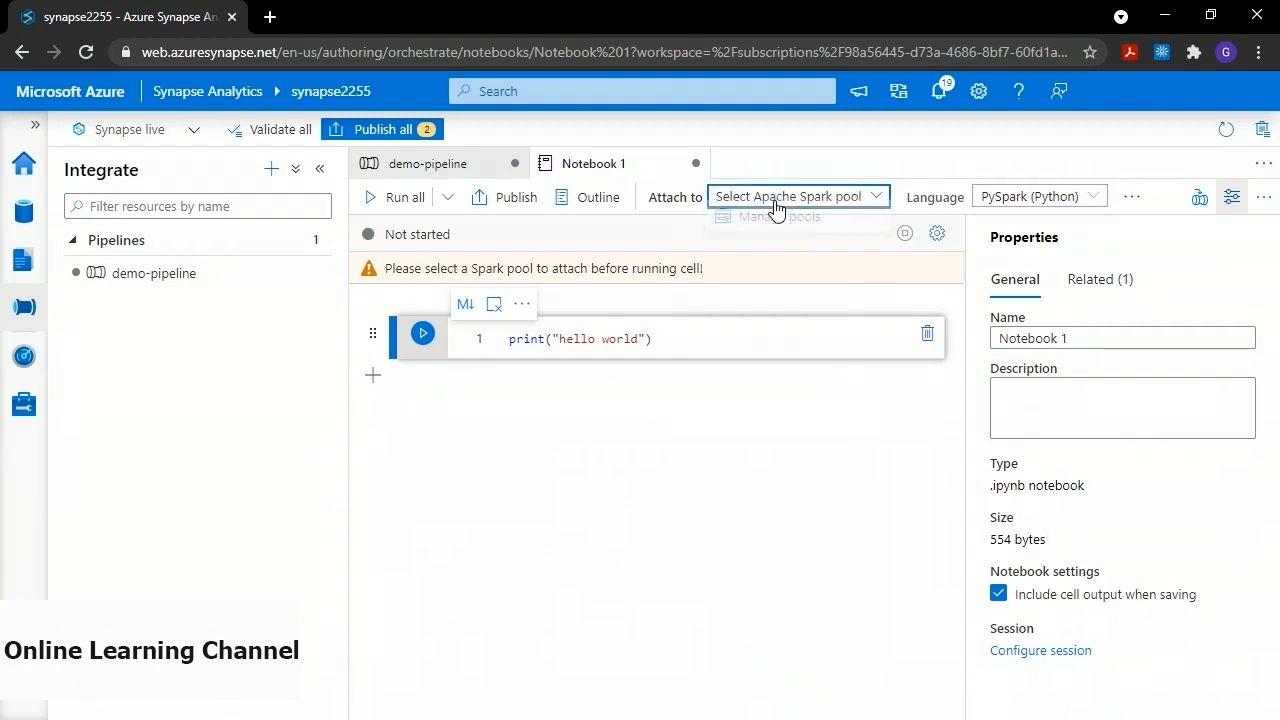
left_click(779, 228)
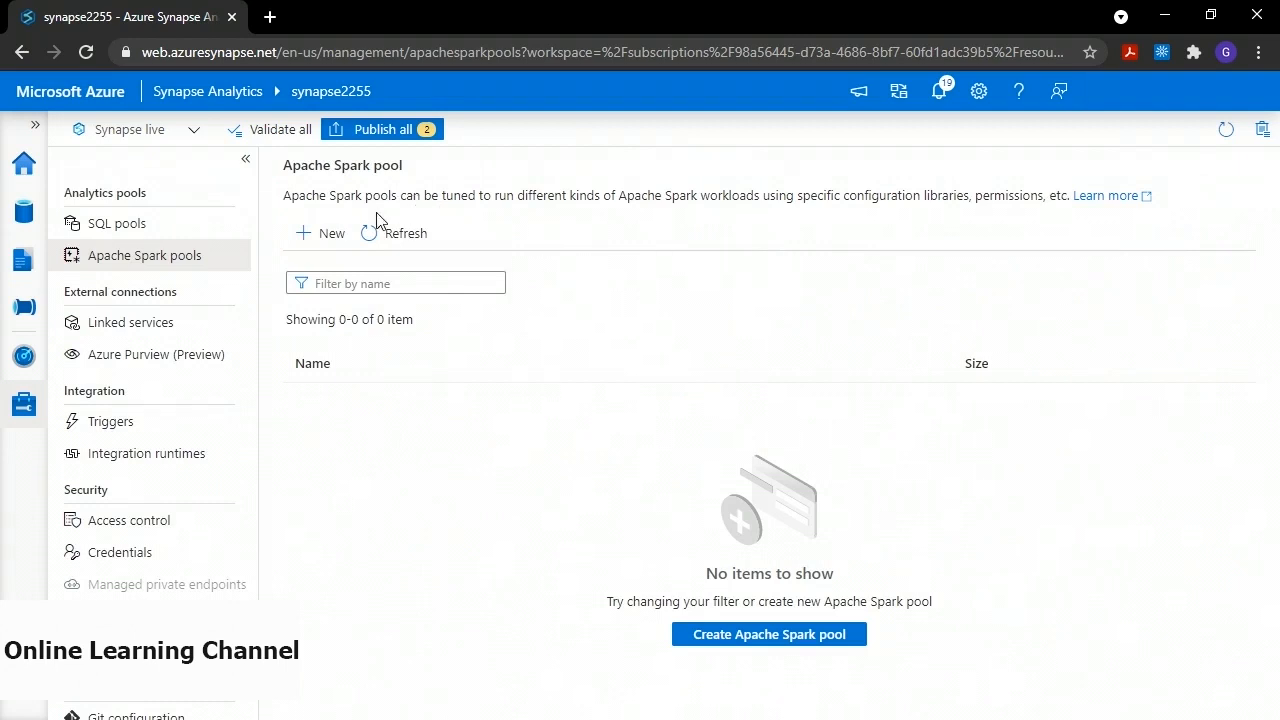
left_click(328, 241)
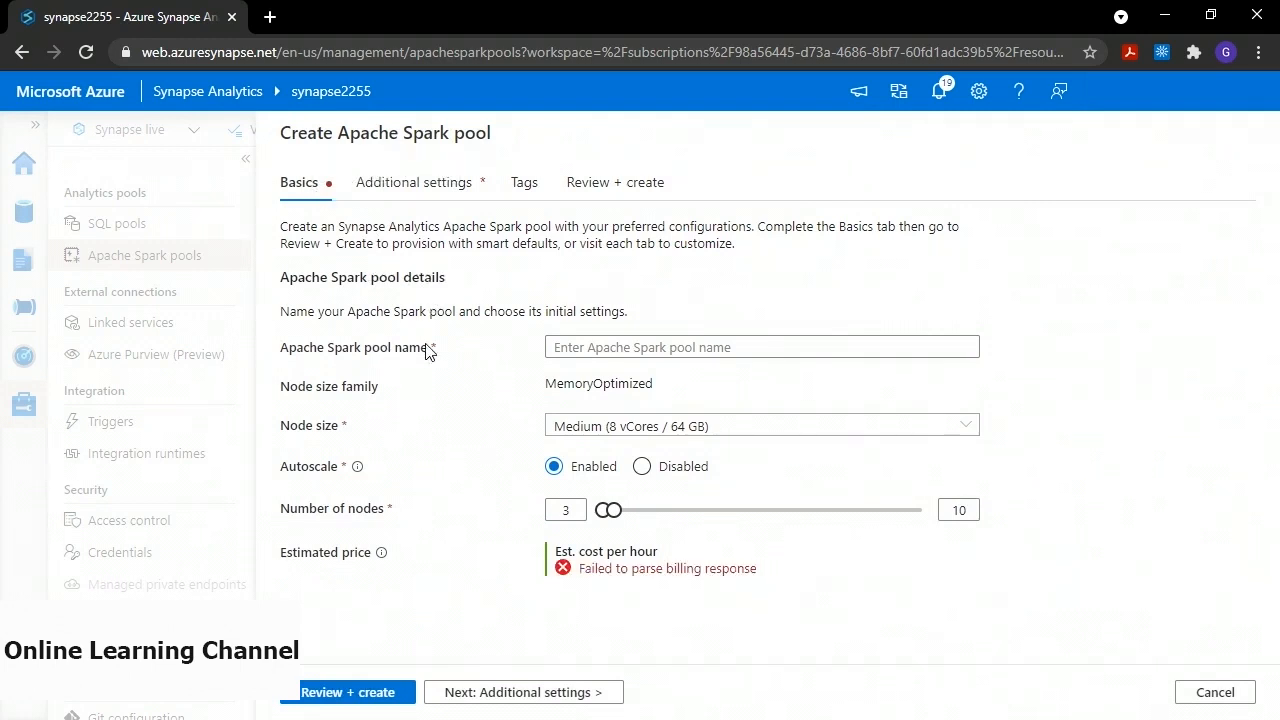
left_click(587, 347)
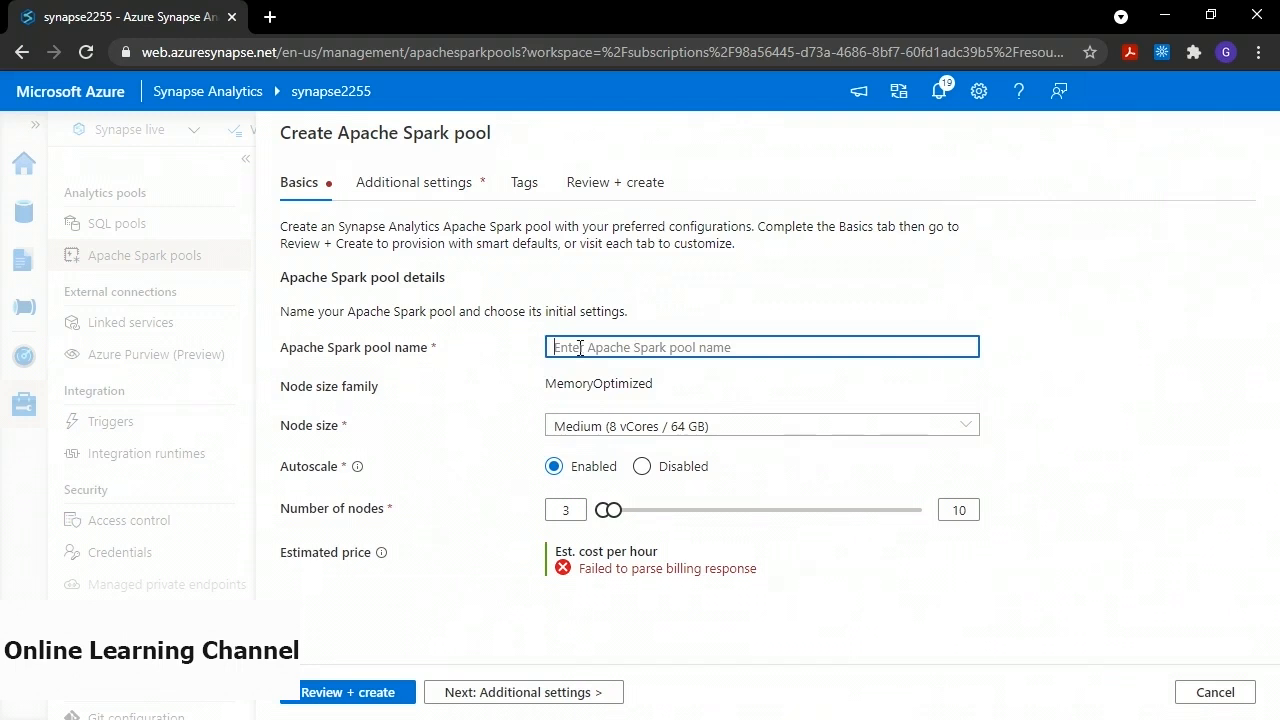
type("demosparkpool")
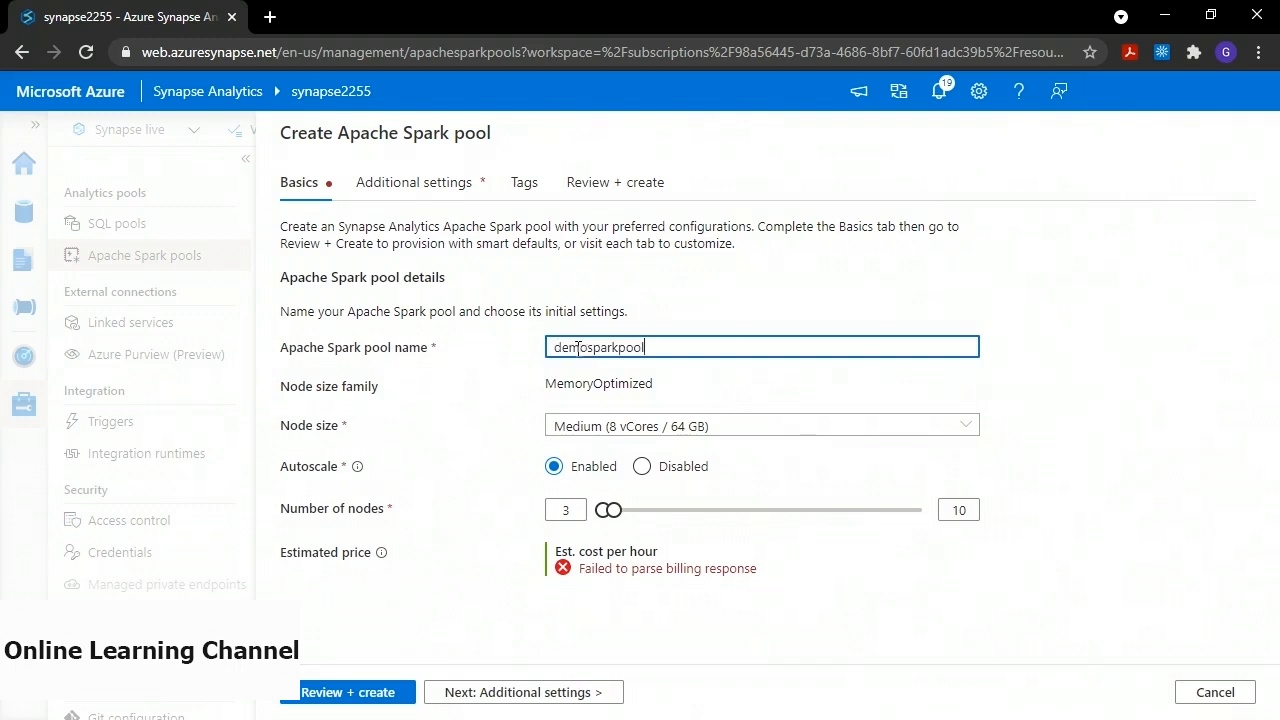
left_click(575, 435)
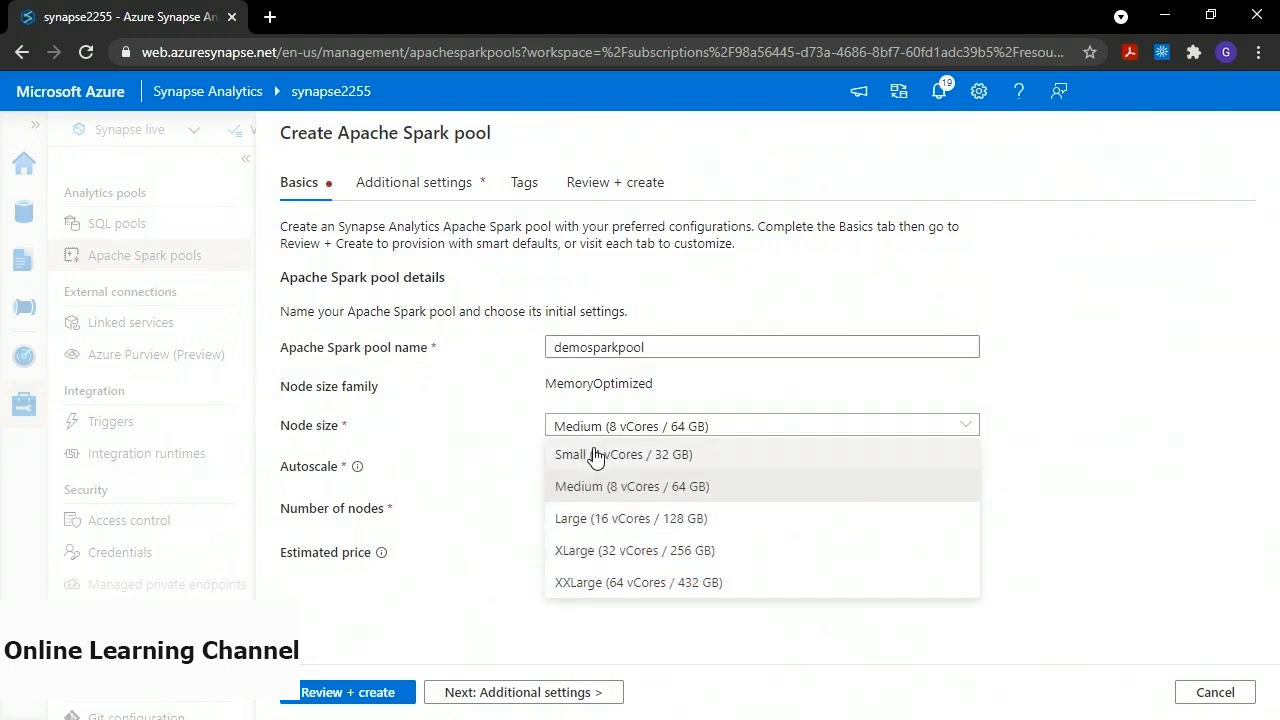
left_click(594, 455)
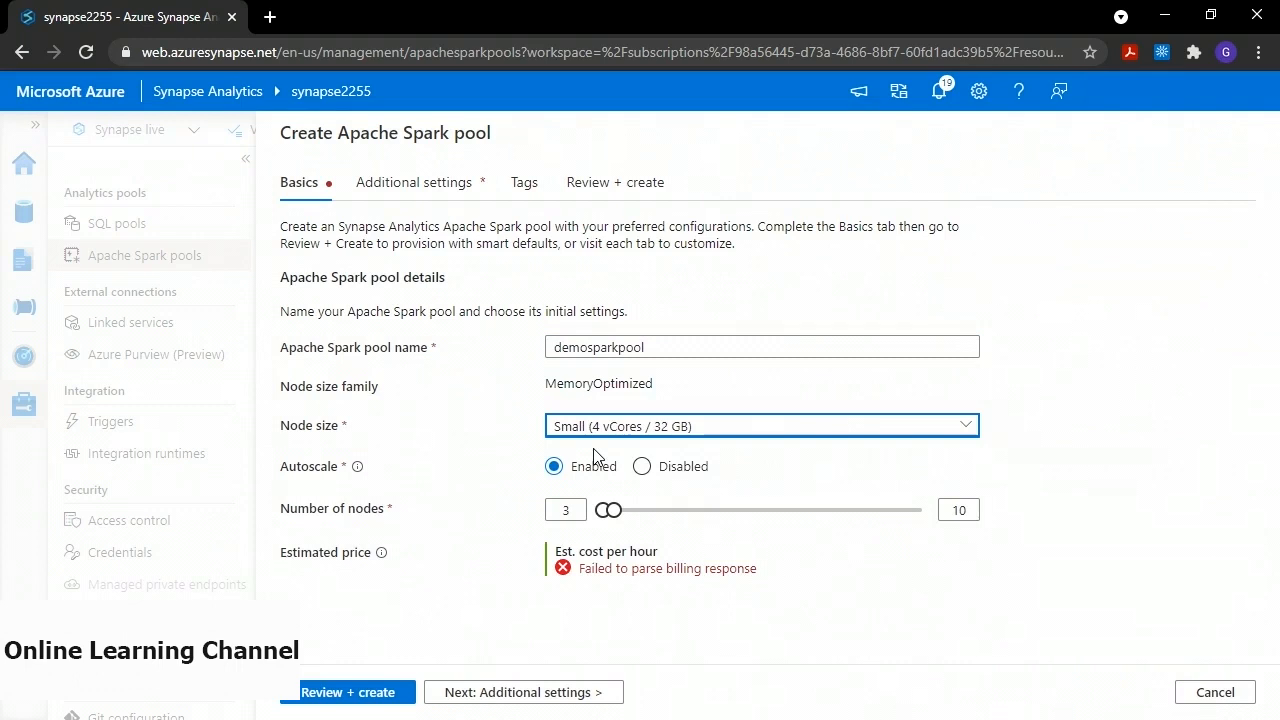
left_click(642, 467)
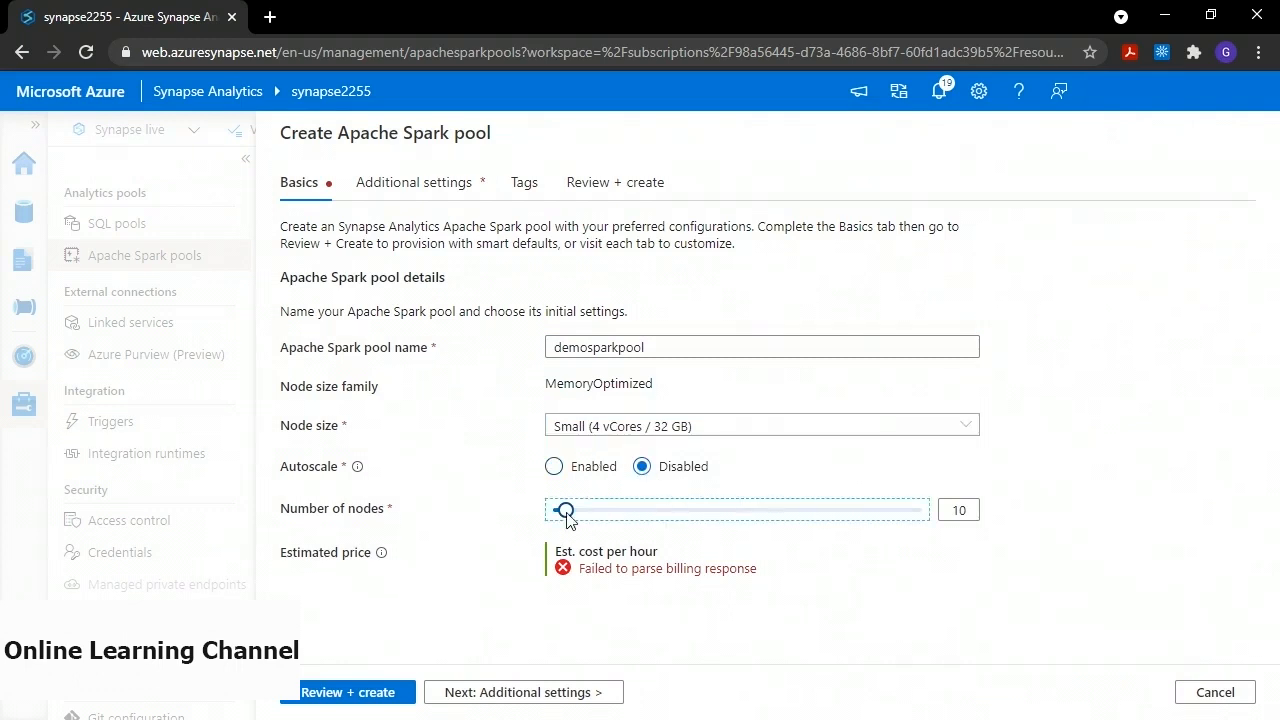
left_click_drag(565, 510, 541, 516)
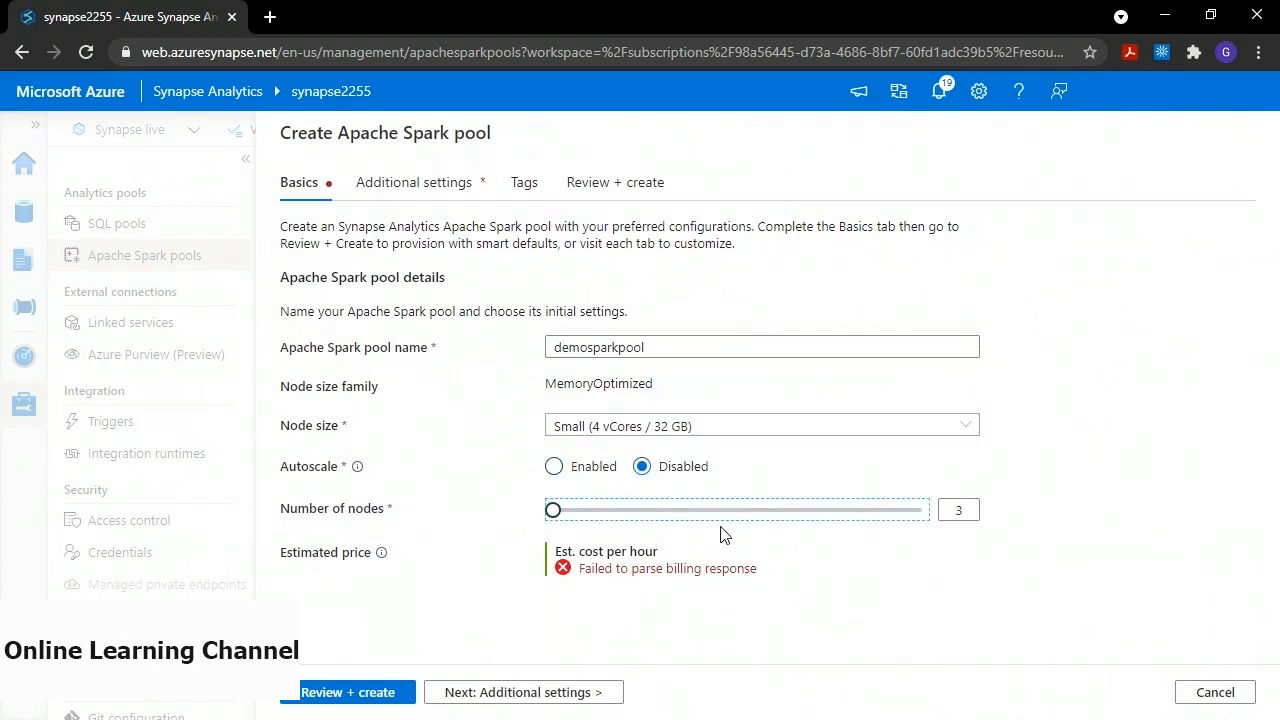
left_click(349, 693)
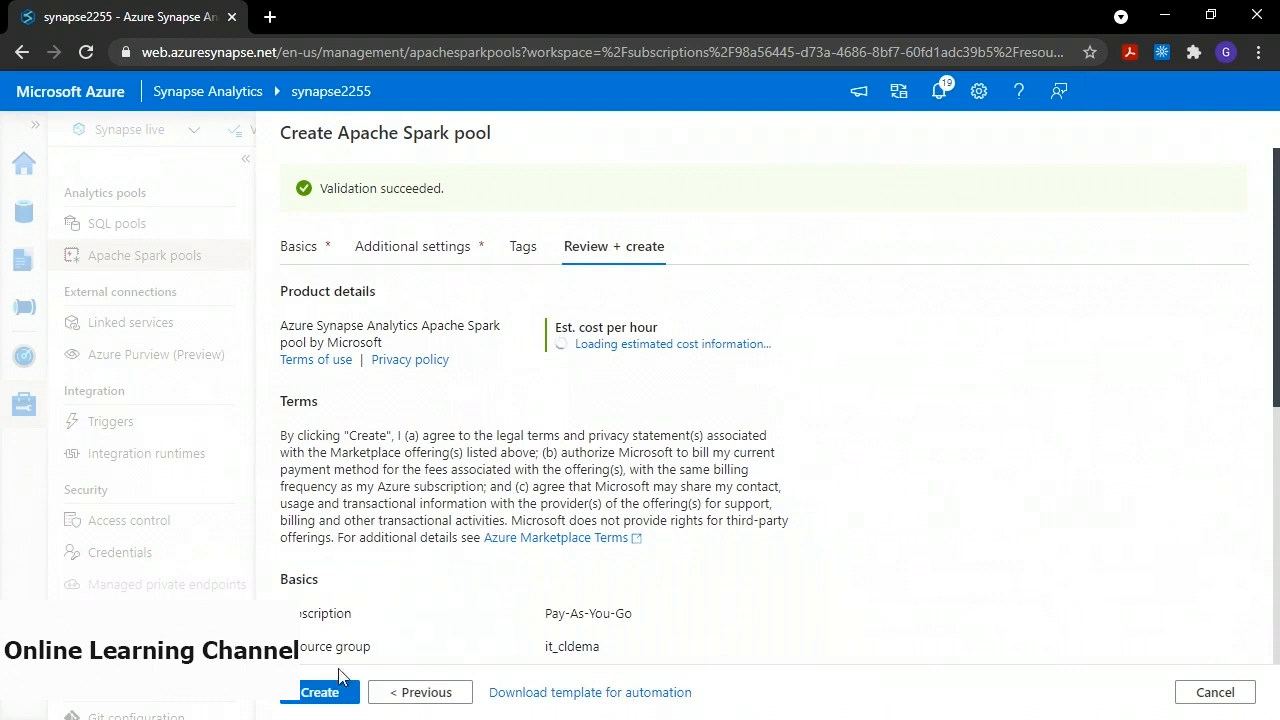
left_click(328, 696)
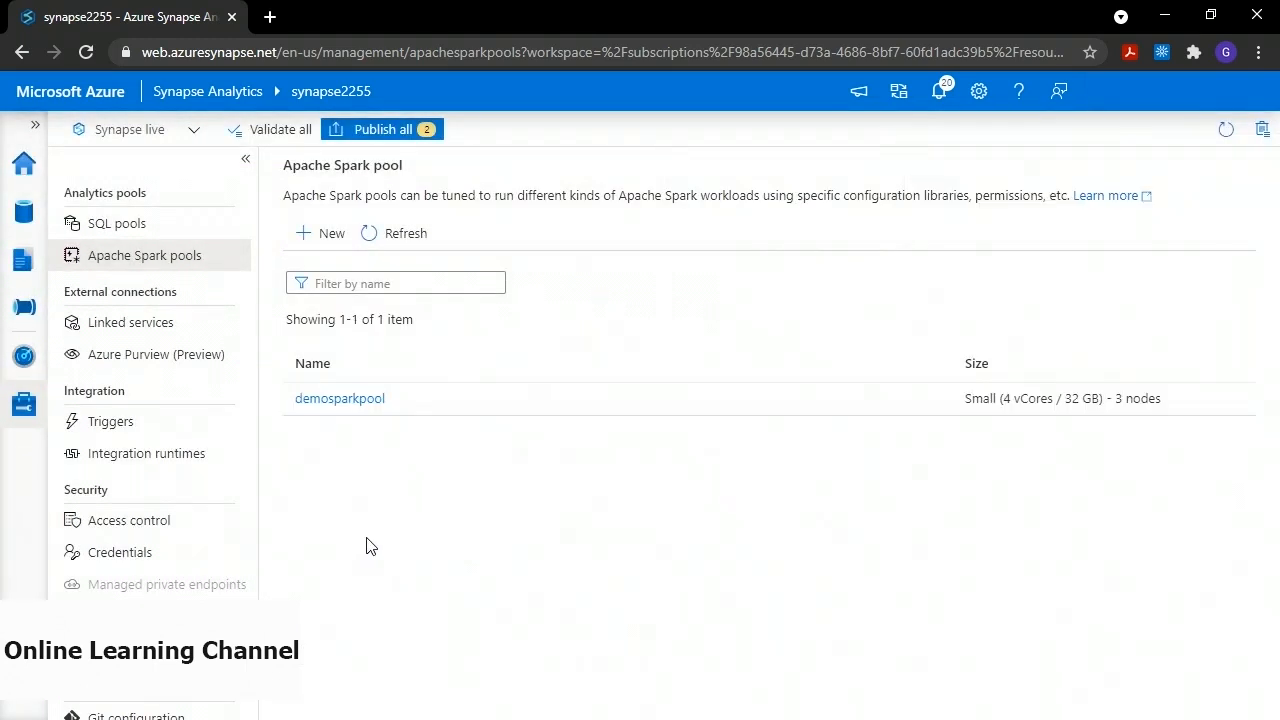
Attach the notebook in the Integrate hub to demosparkpool and run its print cell
left_click(22, 311)
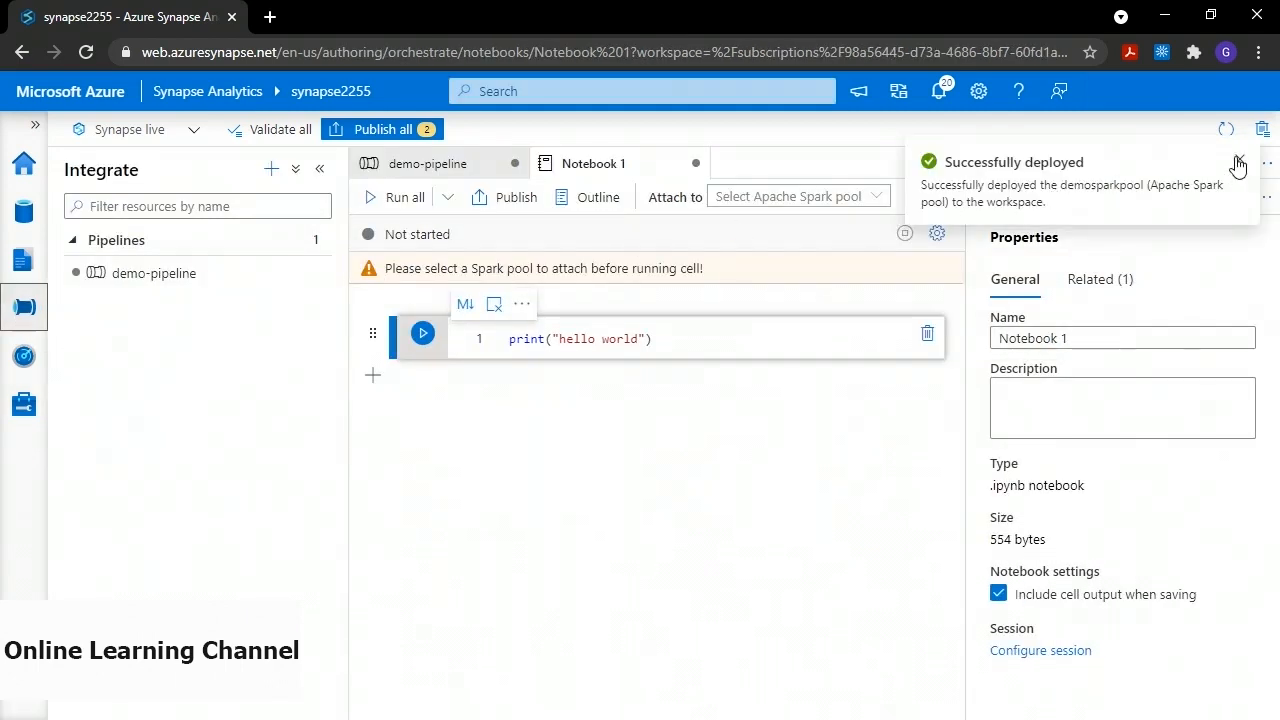
left_click(1238, 163)
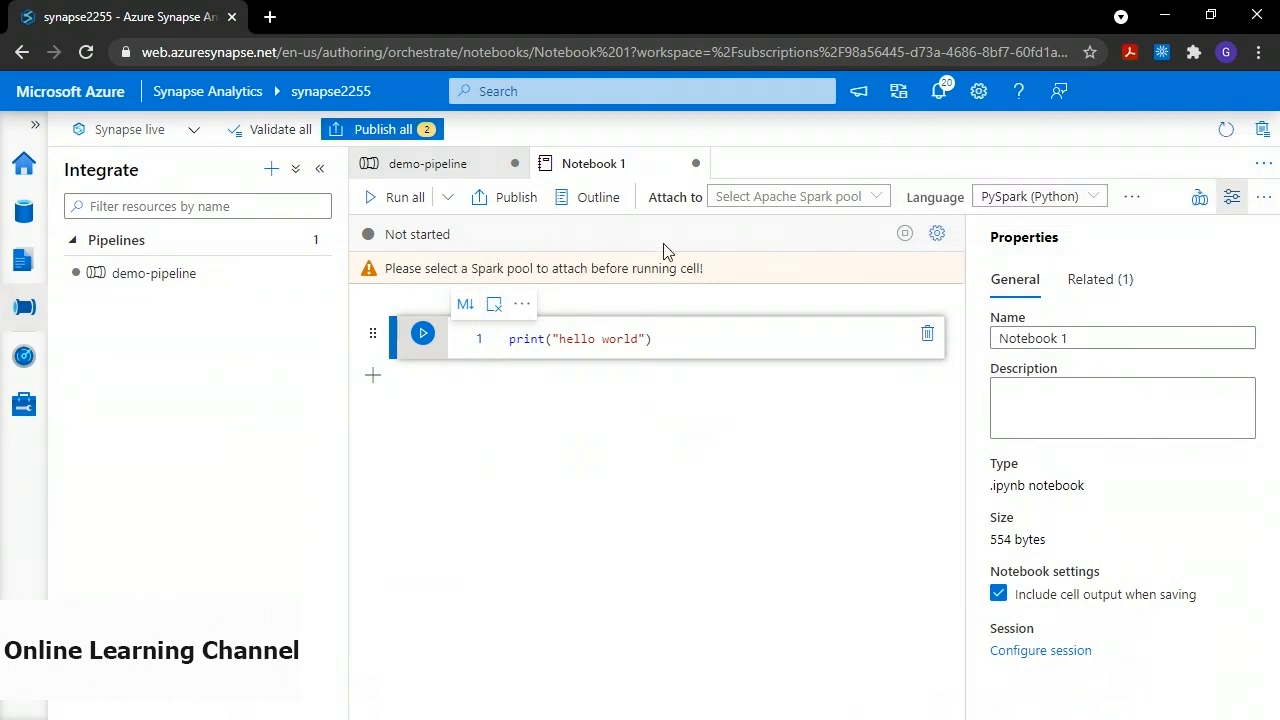
left_click(785, 199)
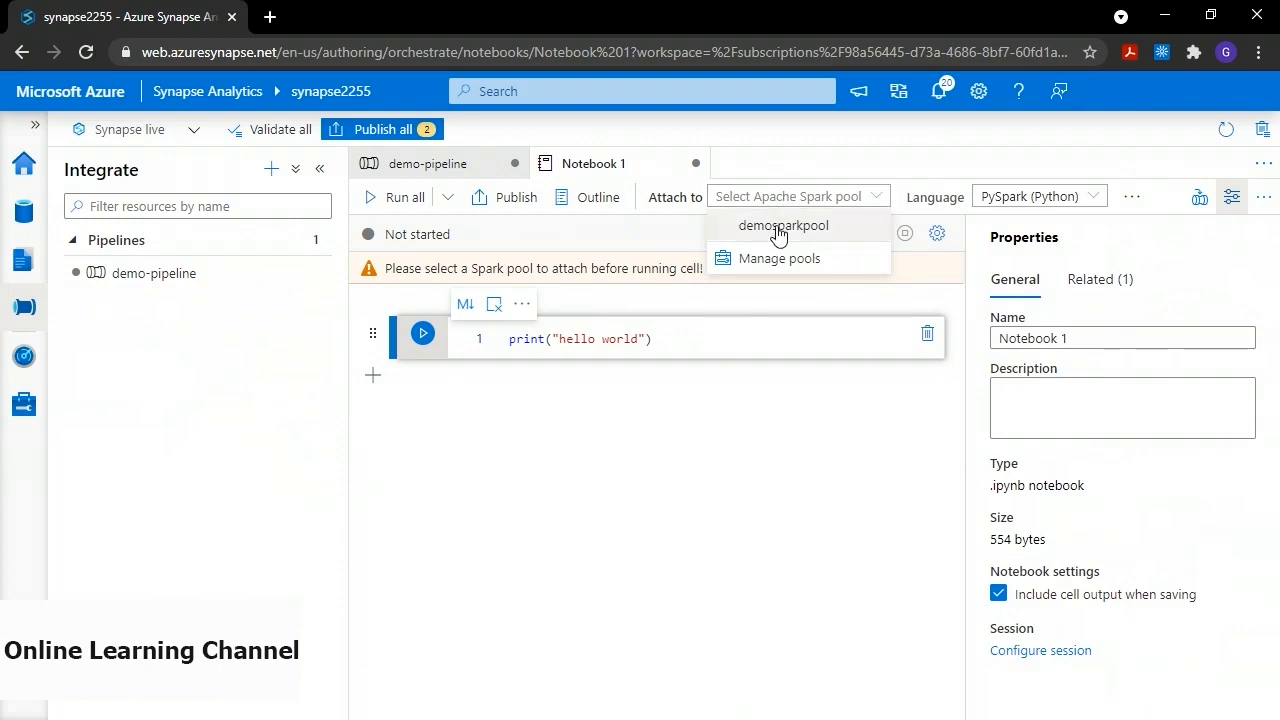
left_click(778, 229)
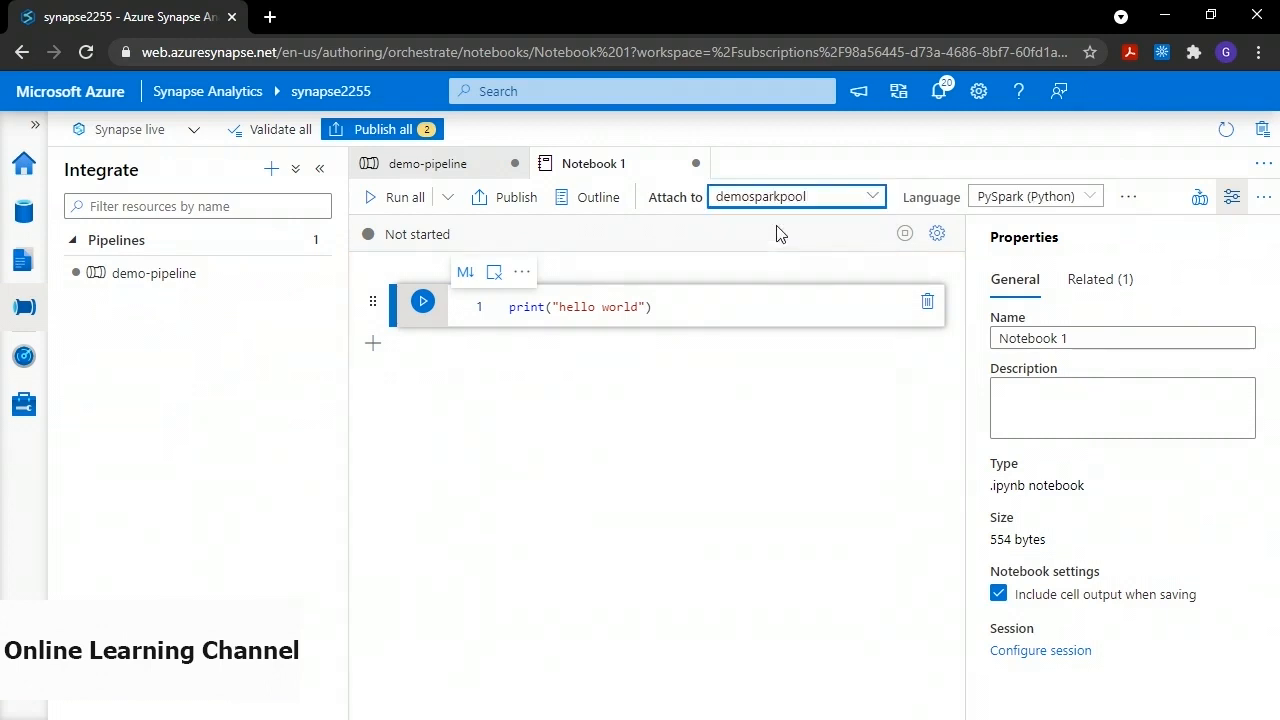
left_click(423, 303)
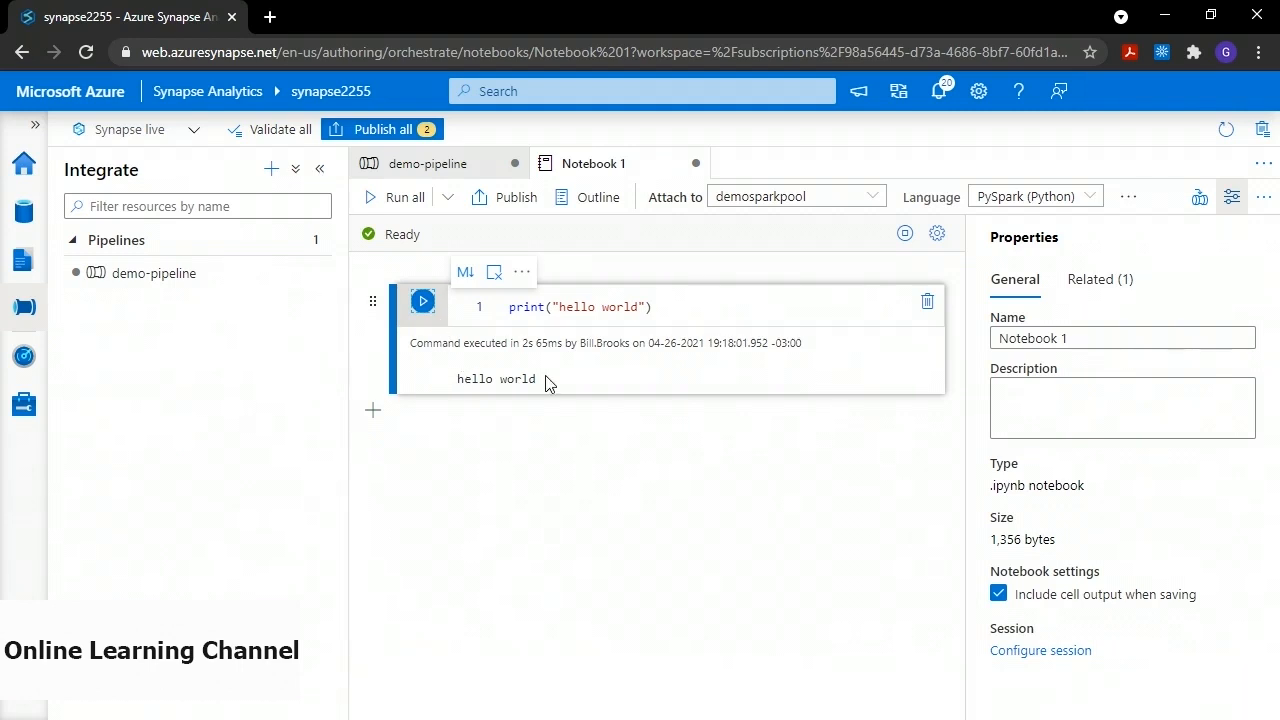
Rename the notebook as demo-notebook in its properties
left_click(1030, 338)
double_click(1030, 338)
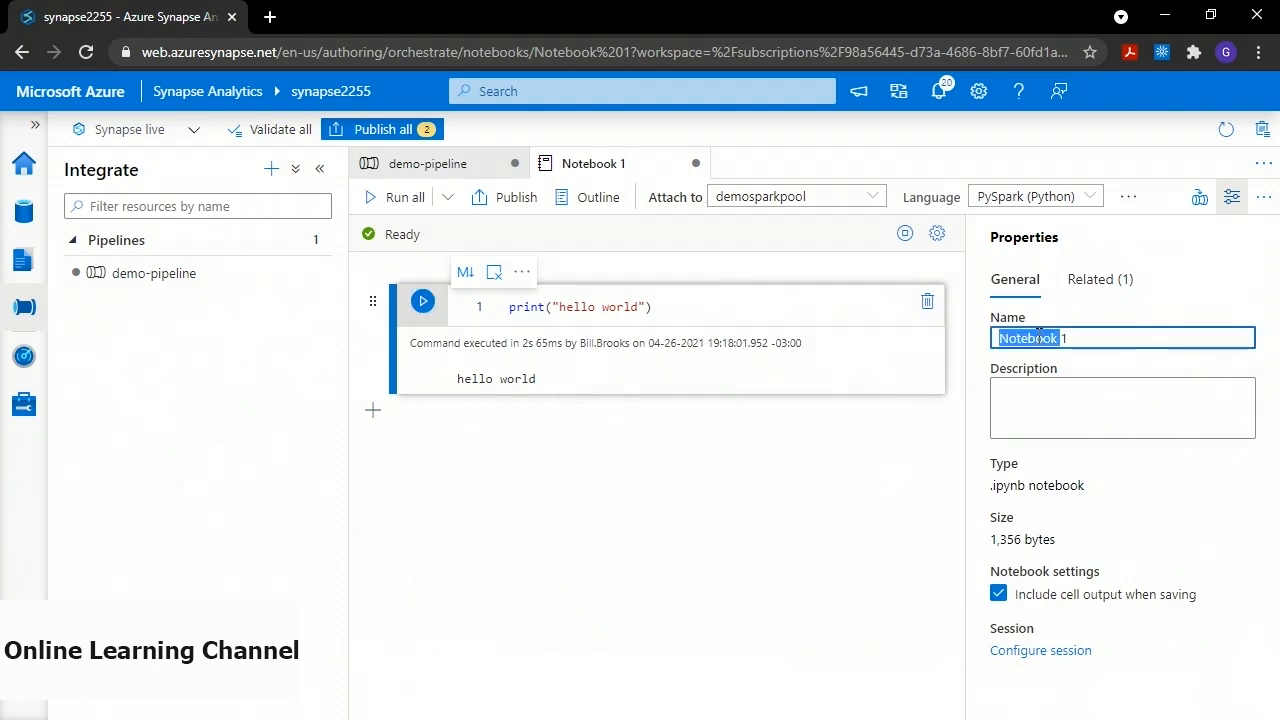
left_click_drag(1108, 338, 986, 338)
type("demo")
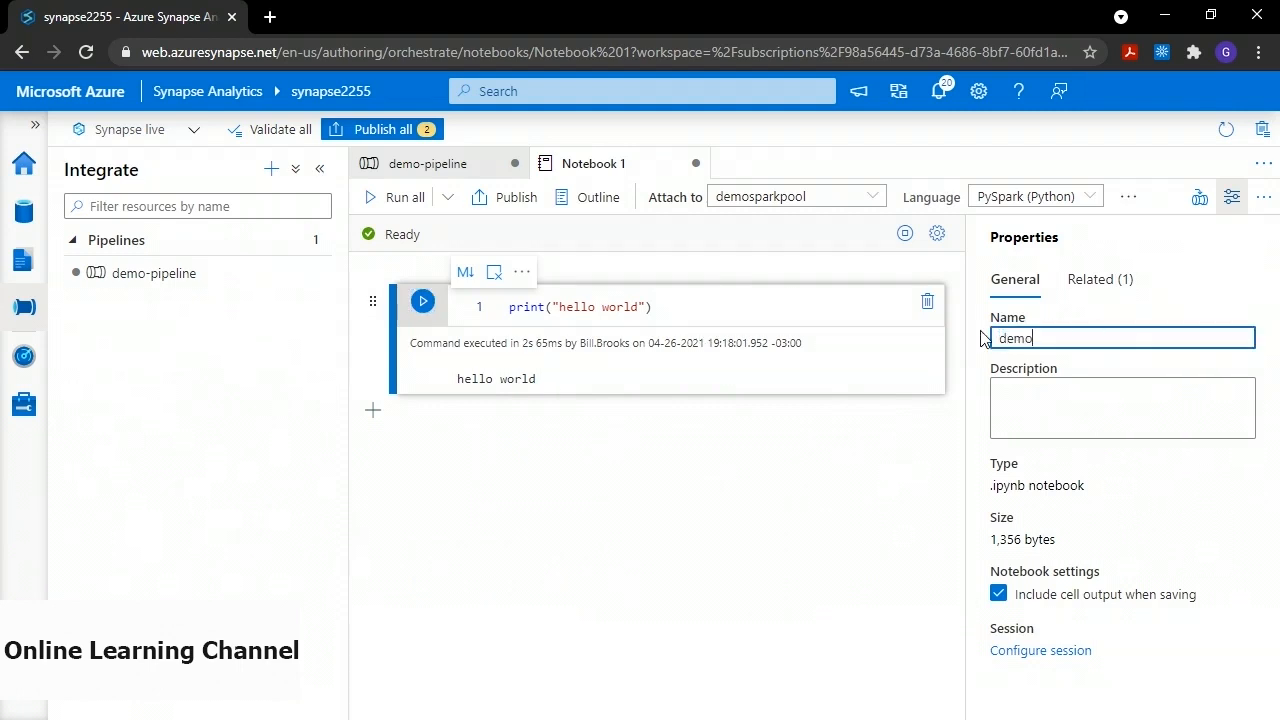
type("-notebook")
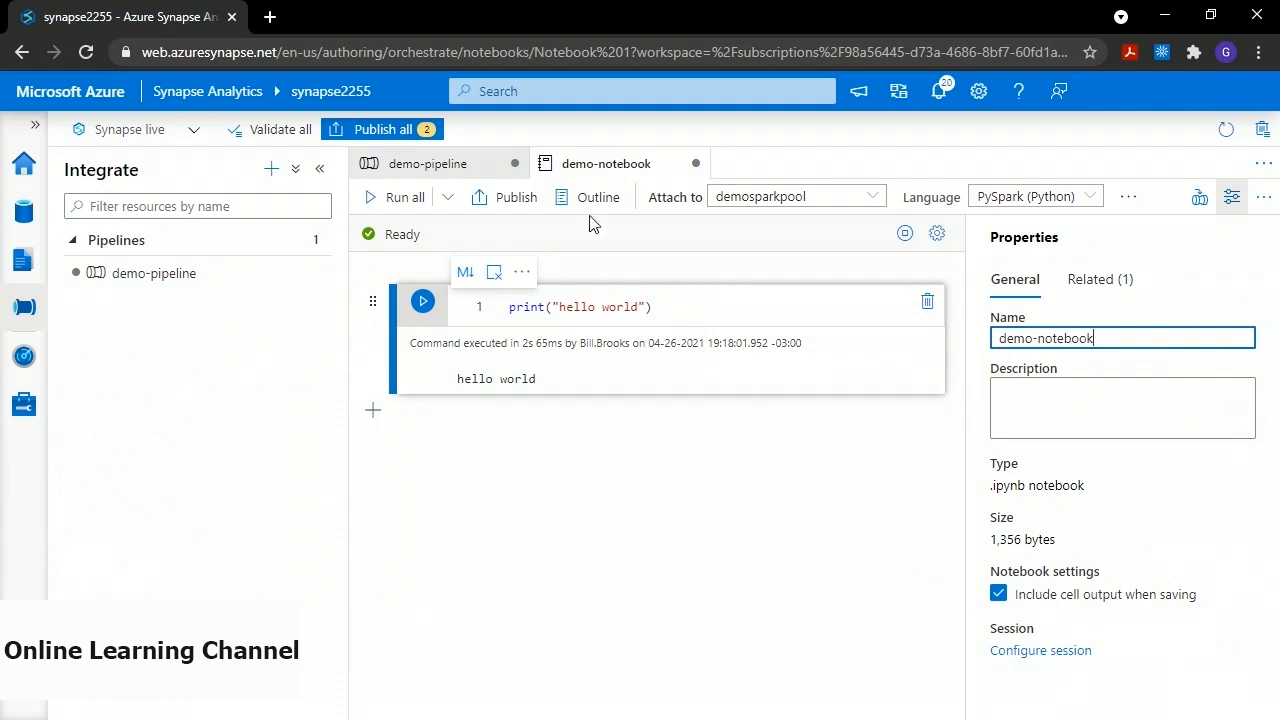
Check the demo-notebook activity's settings in demo-pipeline, and publish the pending demo-pipeline and demo-notebook to the live environment
left_click(452, 166)
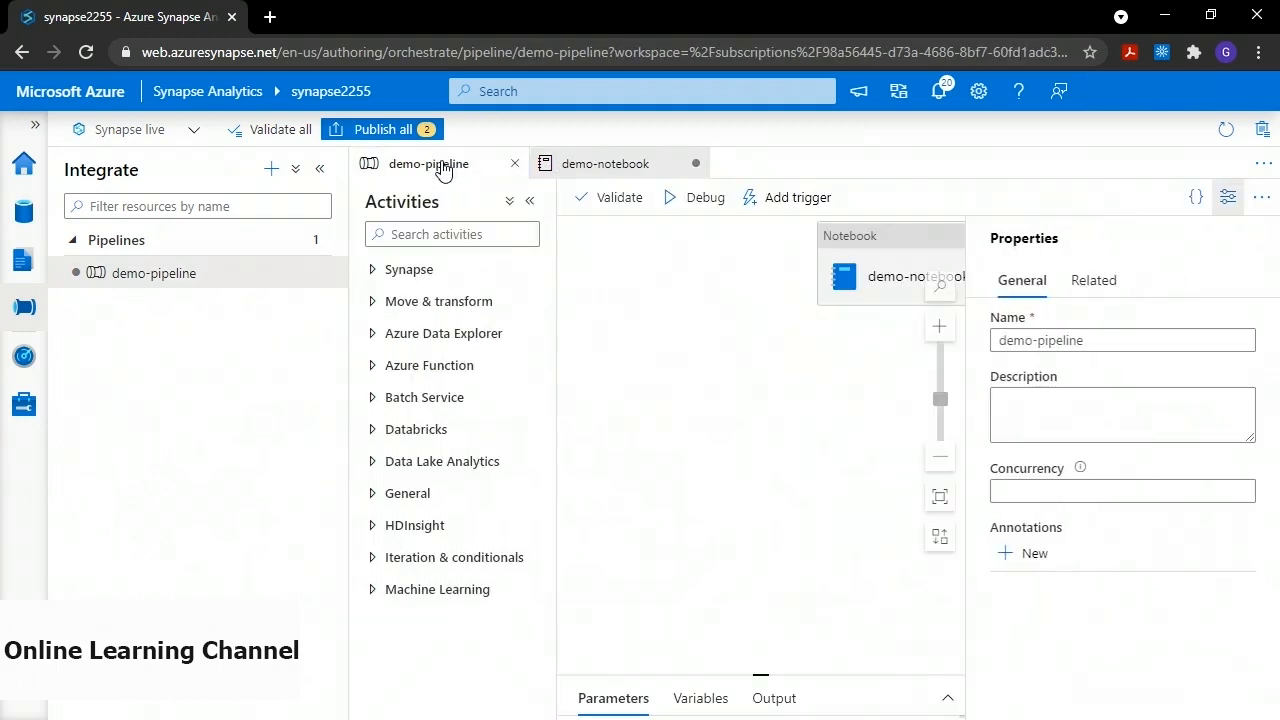
left_click(893, 264)
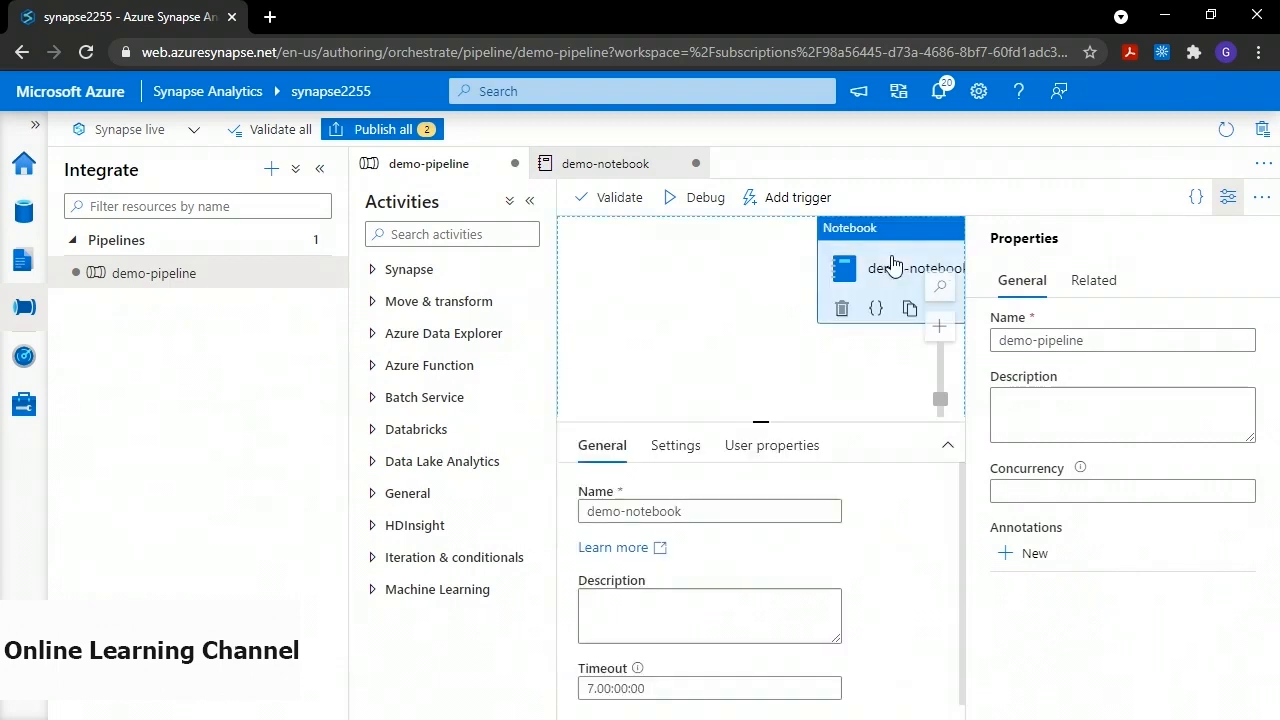
left_click(669, 450)
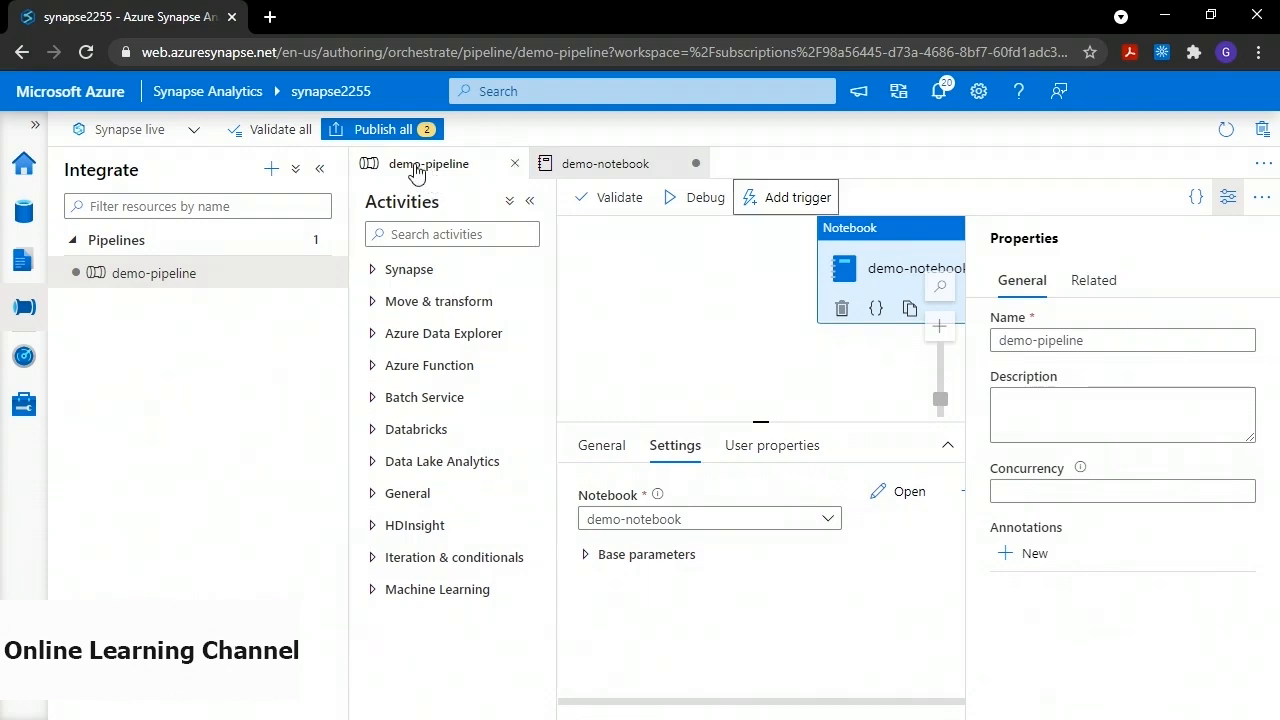
left_click(380, 131)
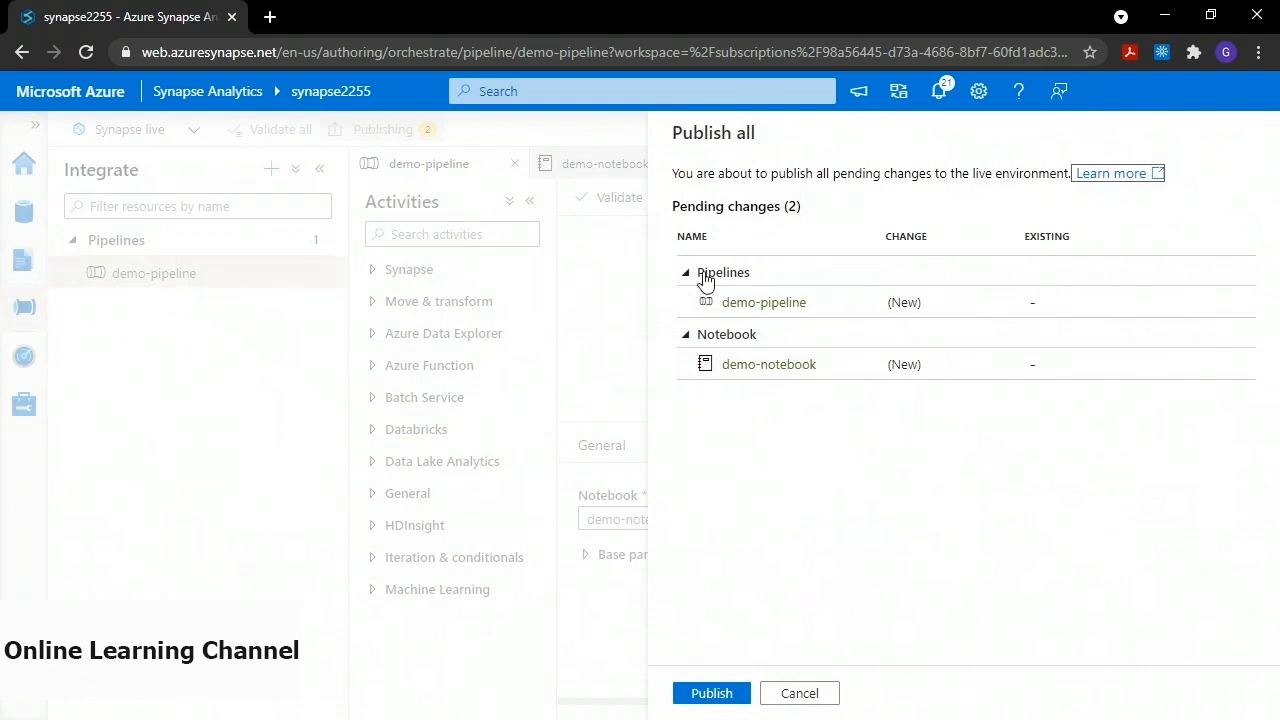
left_click(712, 693)
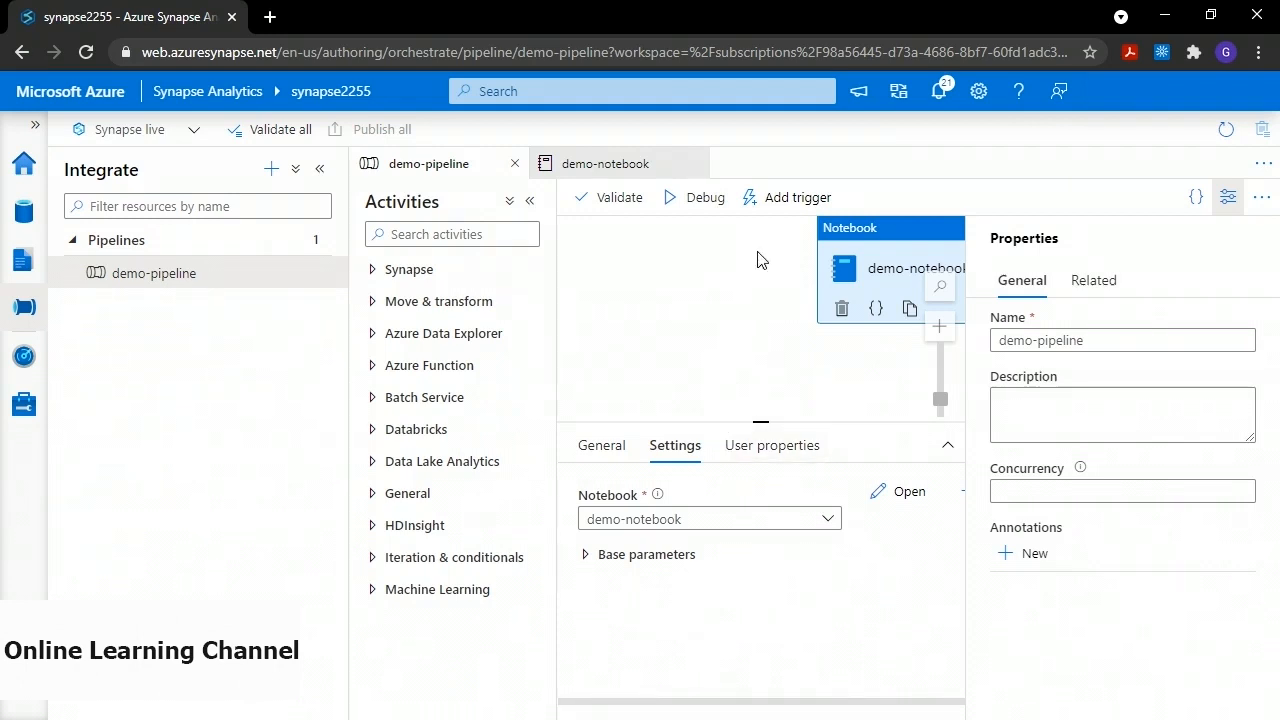
Trigger an immediate manual run of demo-pipeline using its last published configuration
left_click(797, 198)
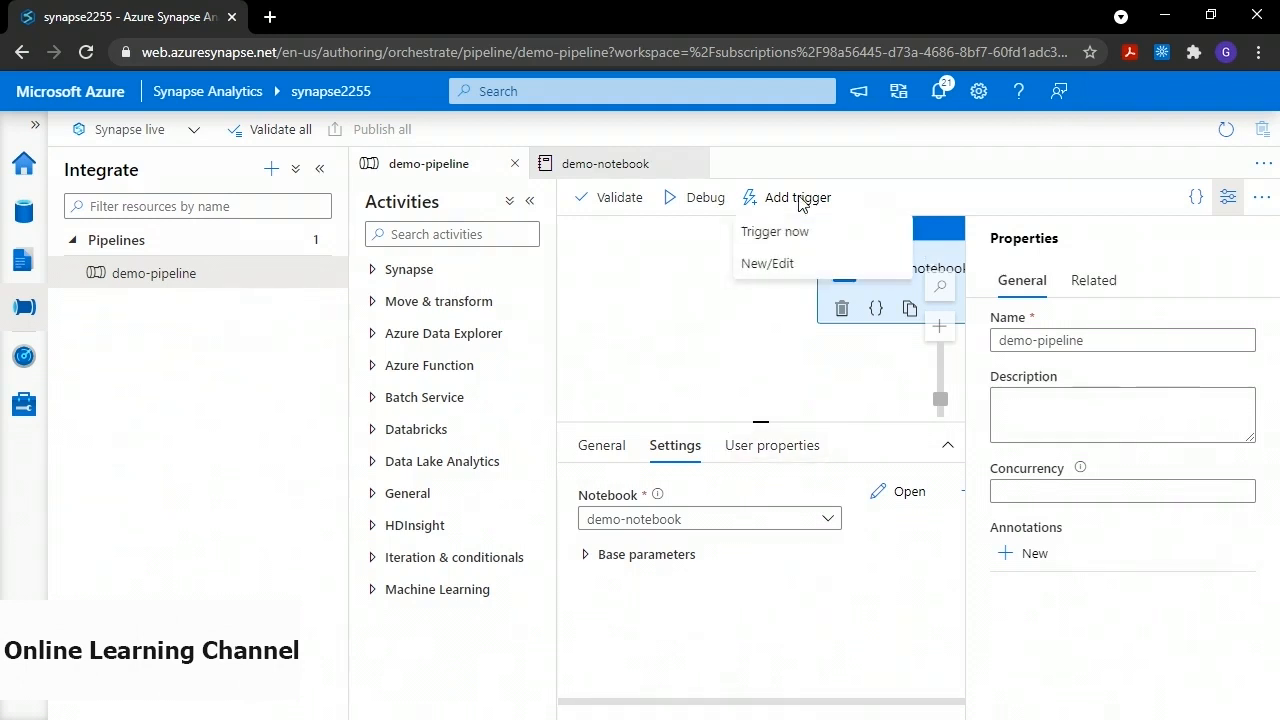
left_click(794, 233)
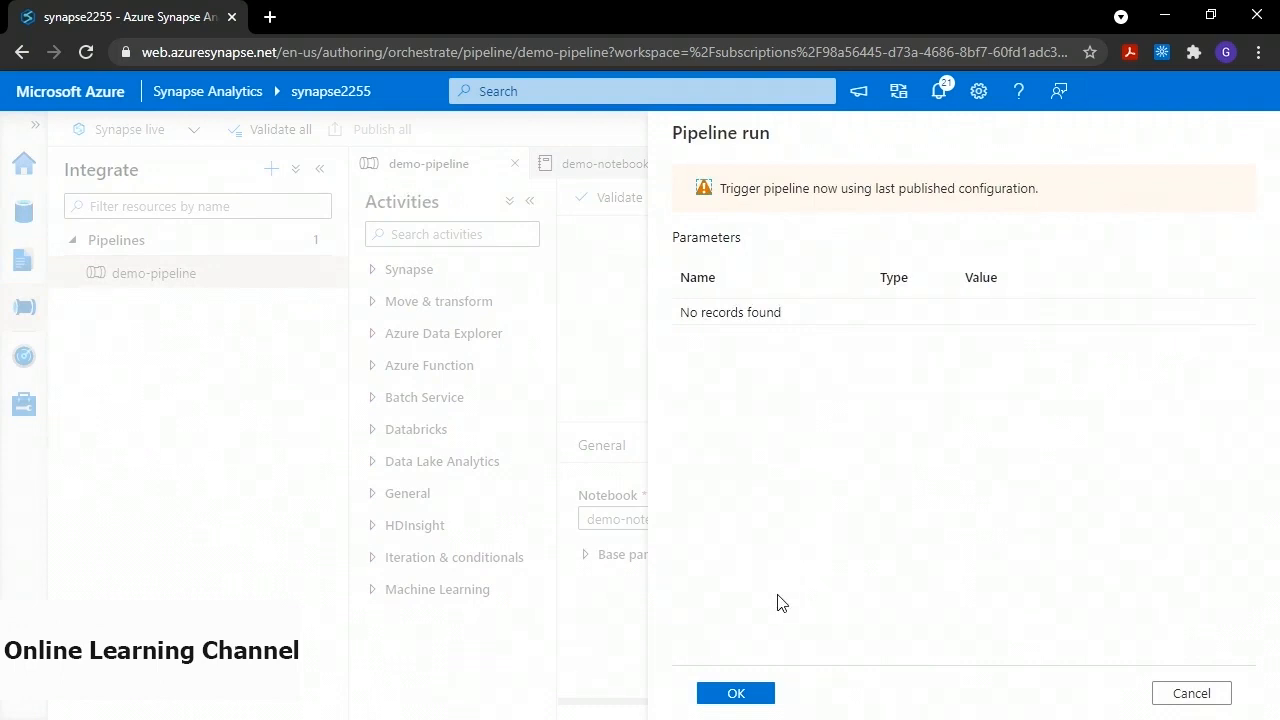
left_click(748, 696)
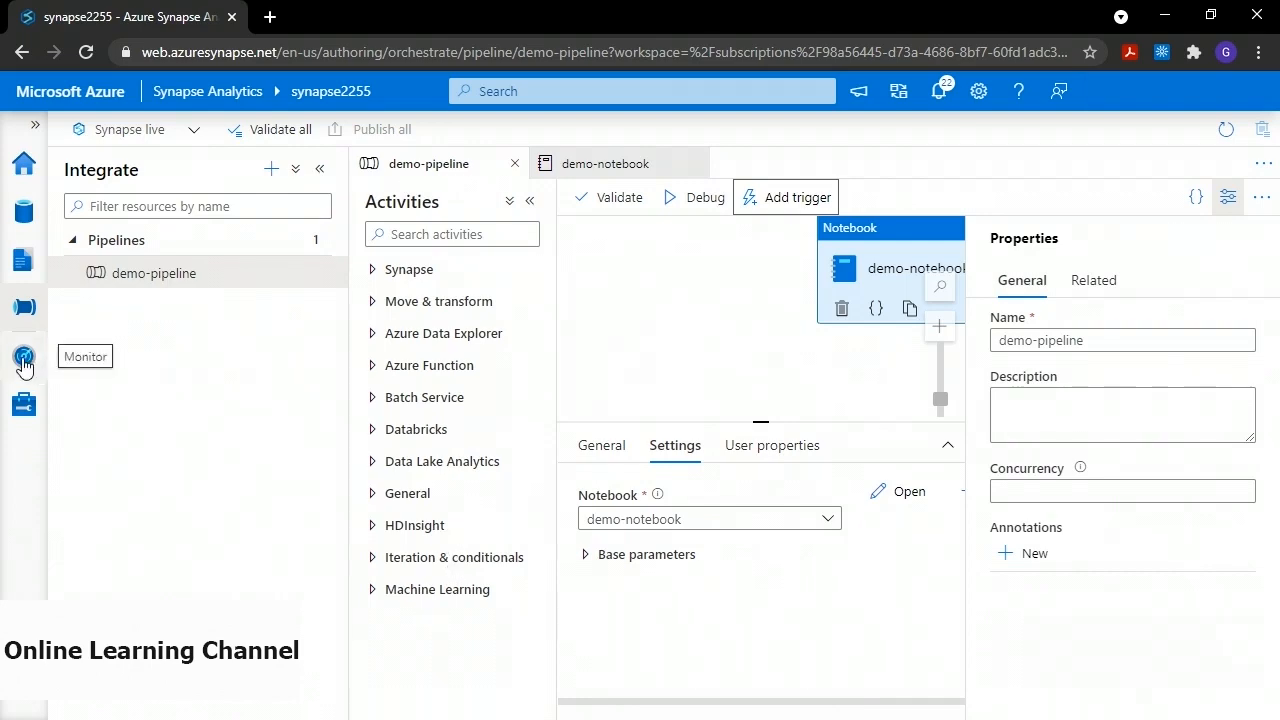
Open the triggered demo-pipeline run in the Monitor hub's pipeline runs and refresh its activity status
left_click(24, 362)
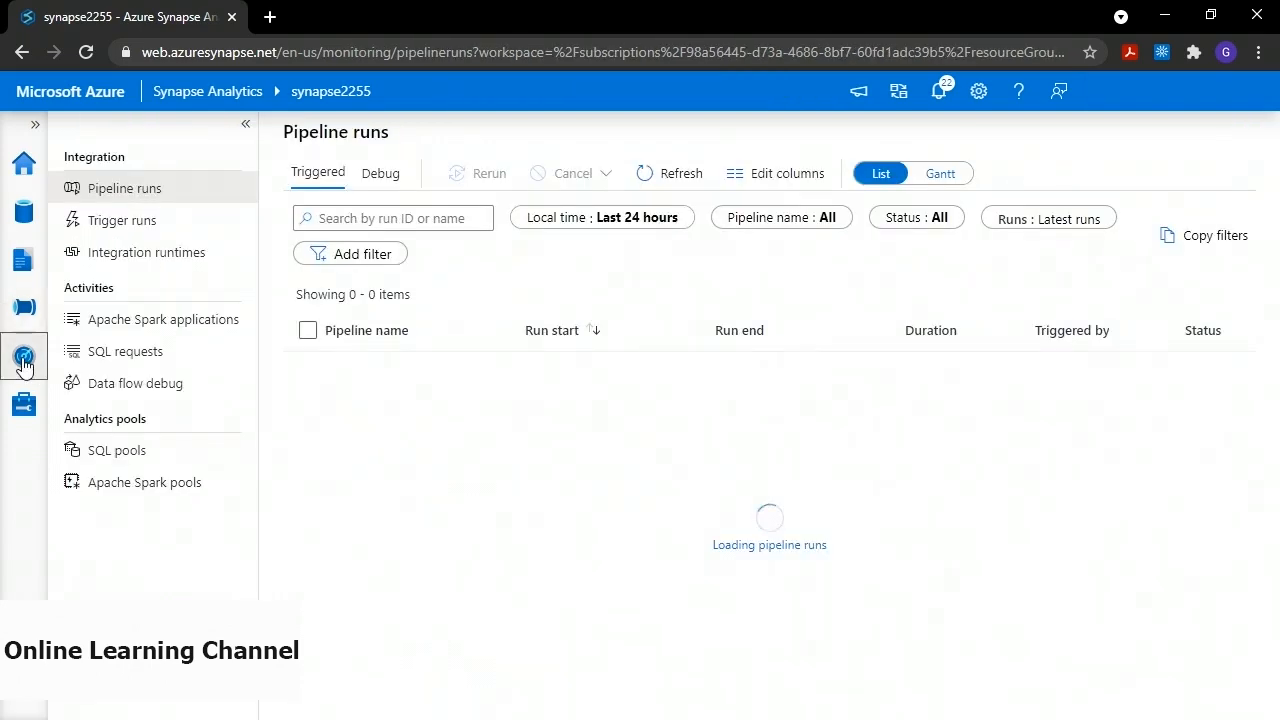
left_click(120, 192)
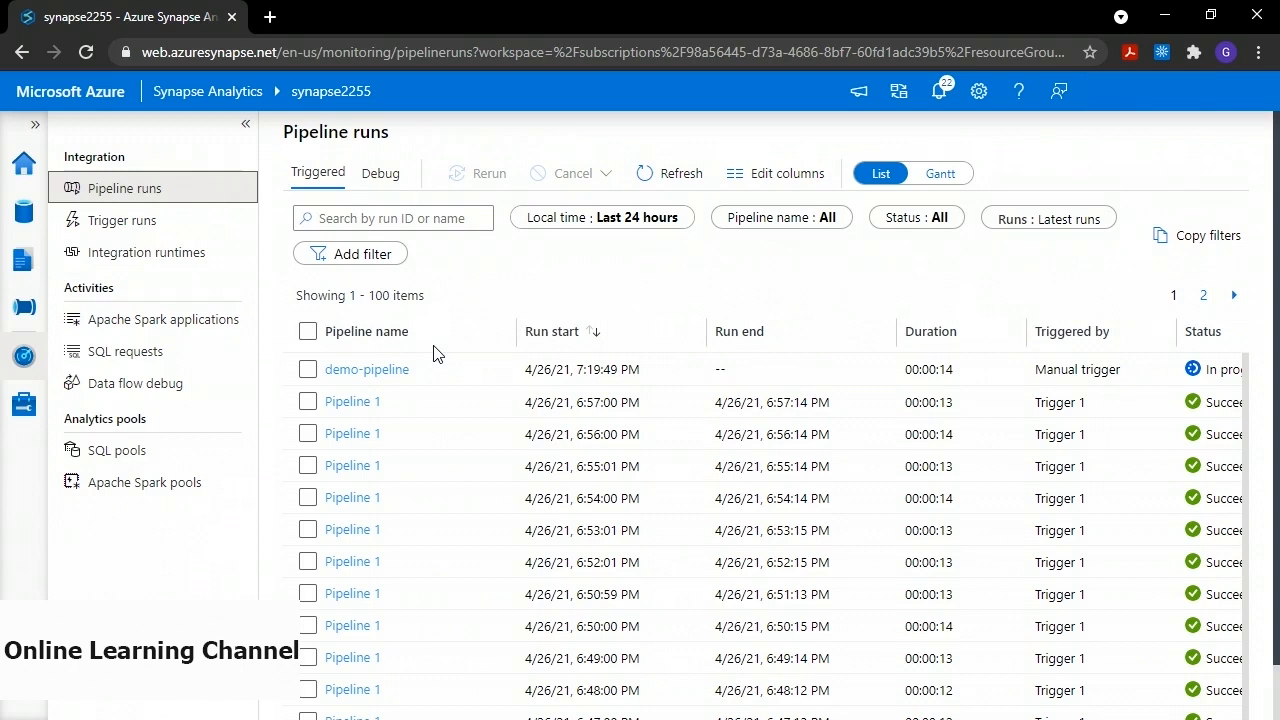
left_click(320, 176)
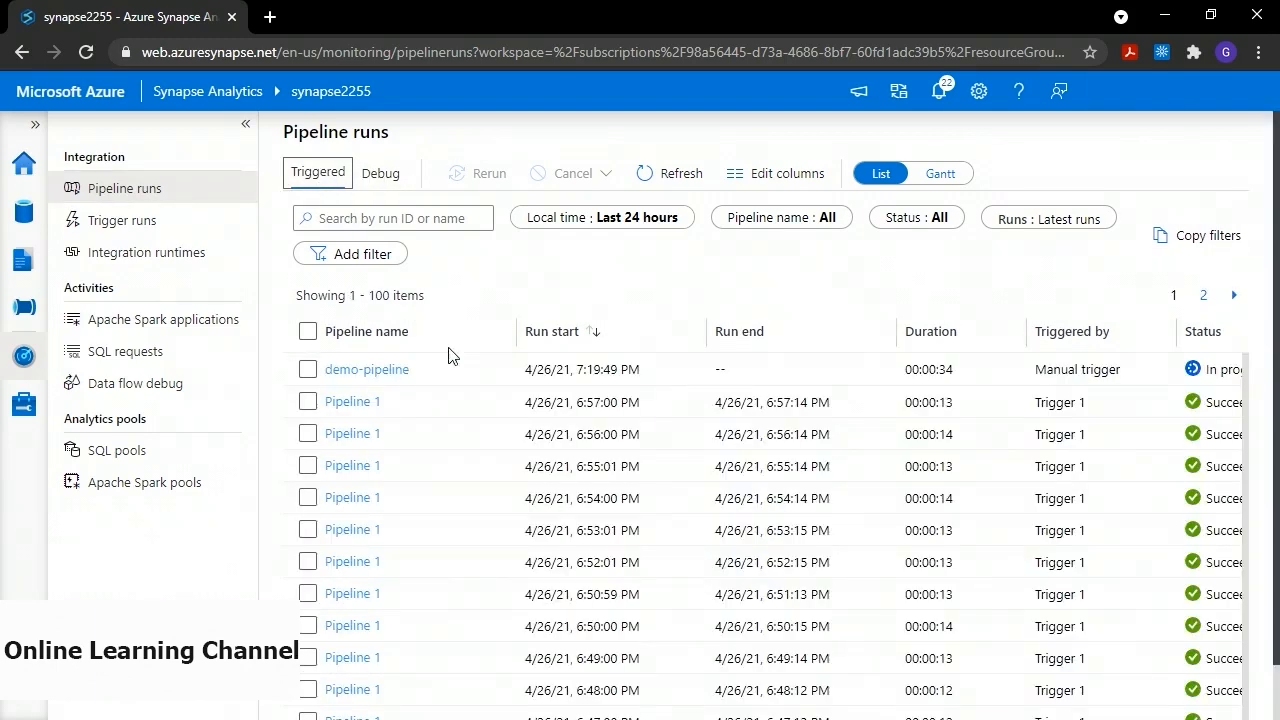
left_click(368, 372)
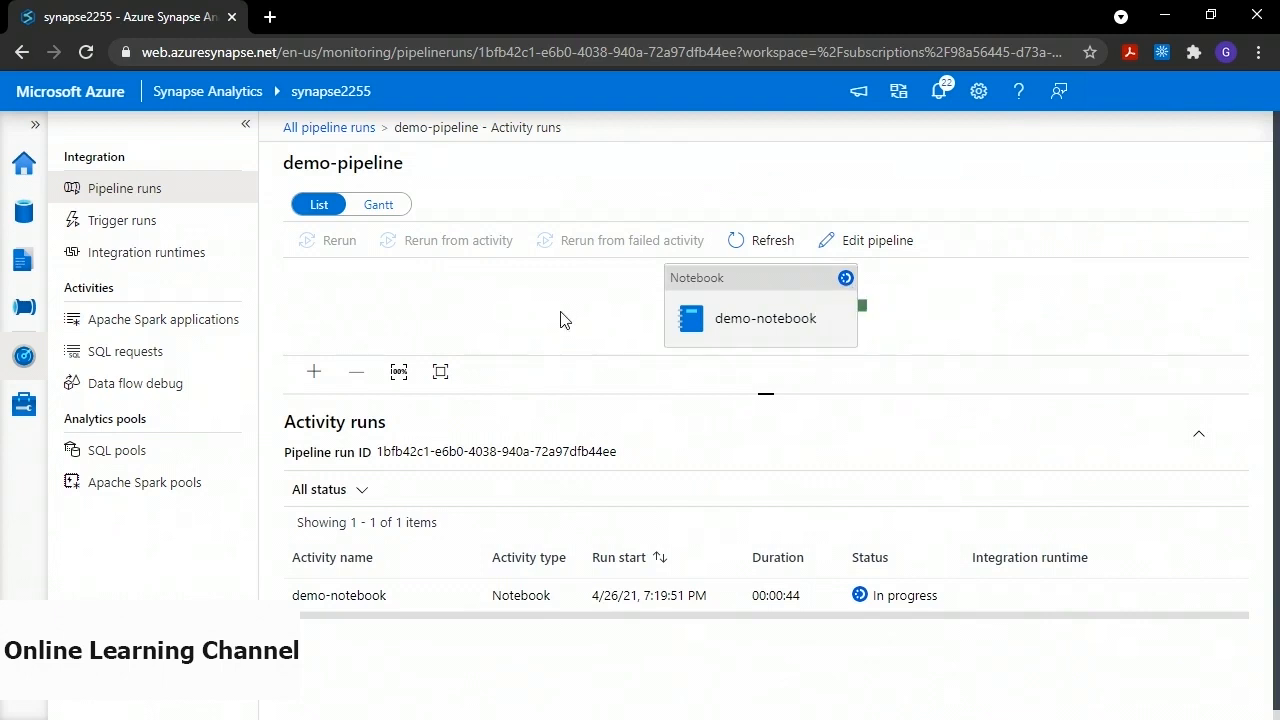
left_click(758, 245)
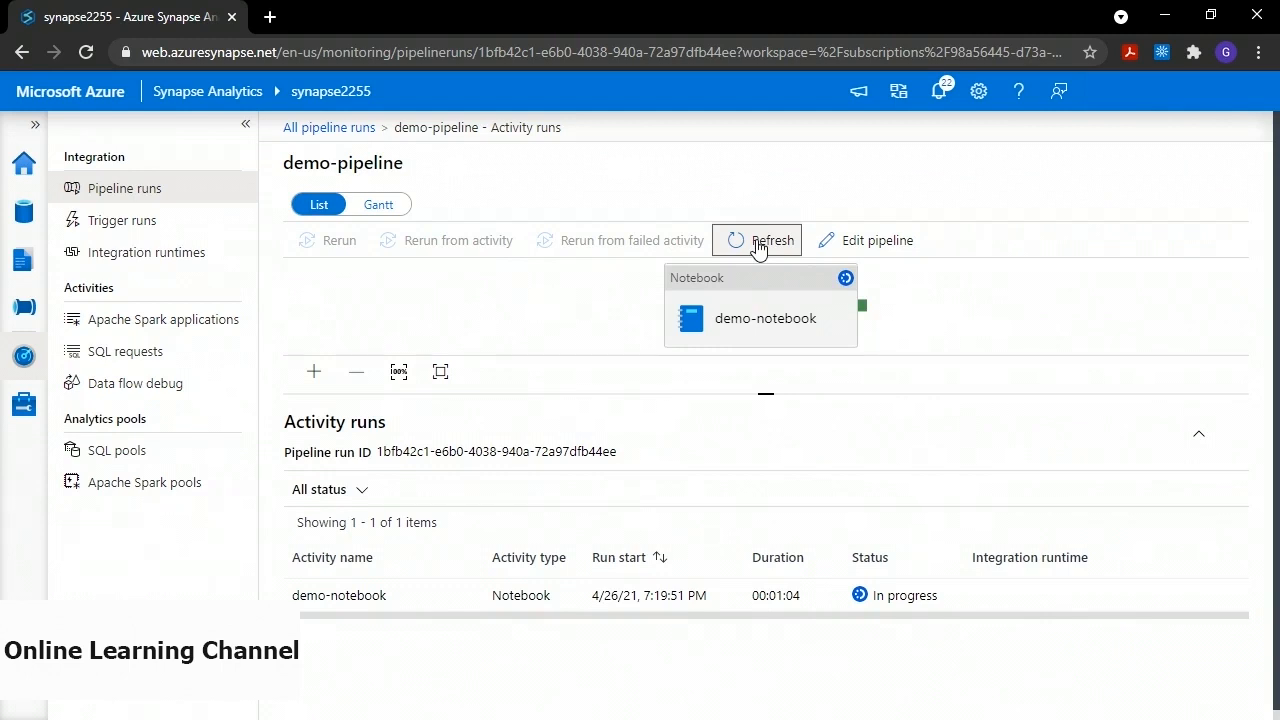
left_click(758, 245)
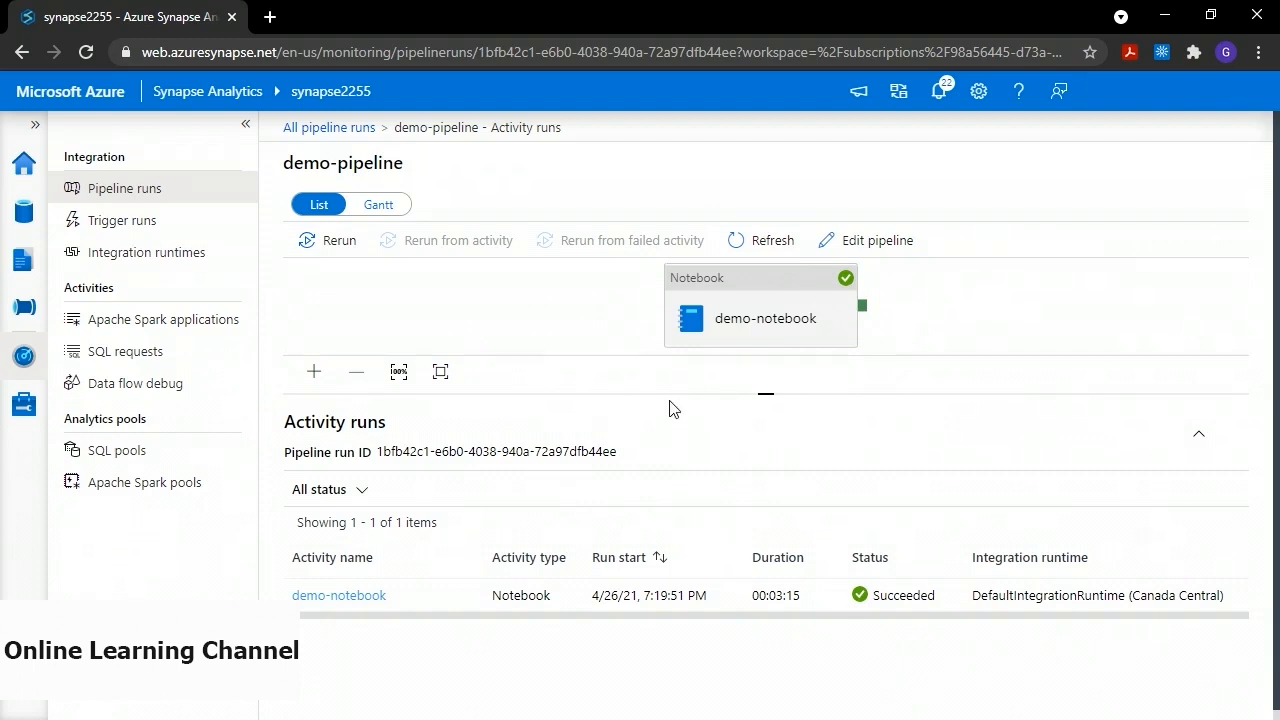
Open the Spark application of the demo-notebook activity run and examine its diagnostics and driver stderr log
mouse_move(525, 457)
left_click(340, 596)
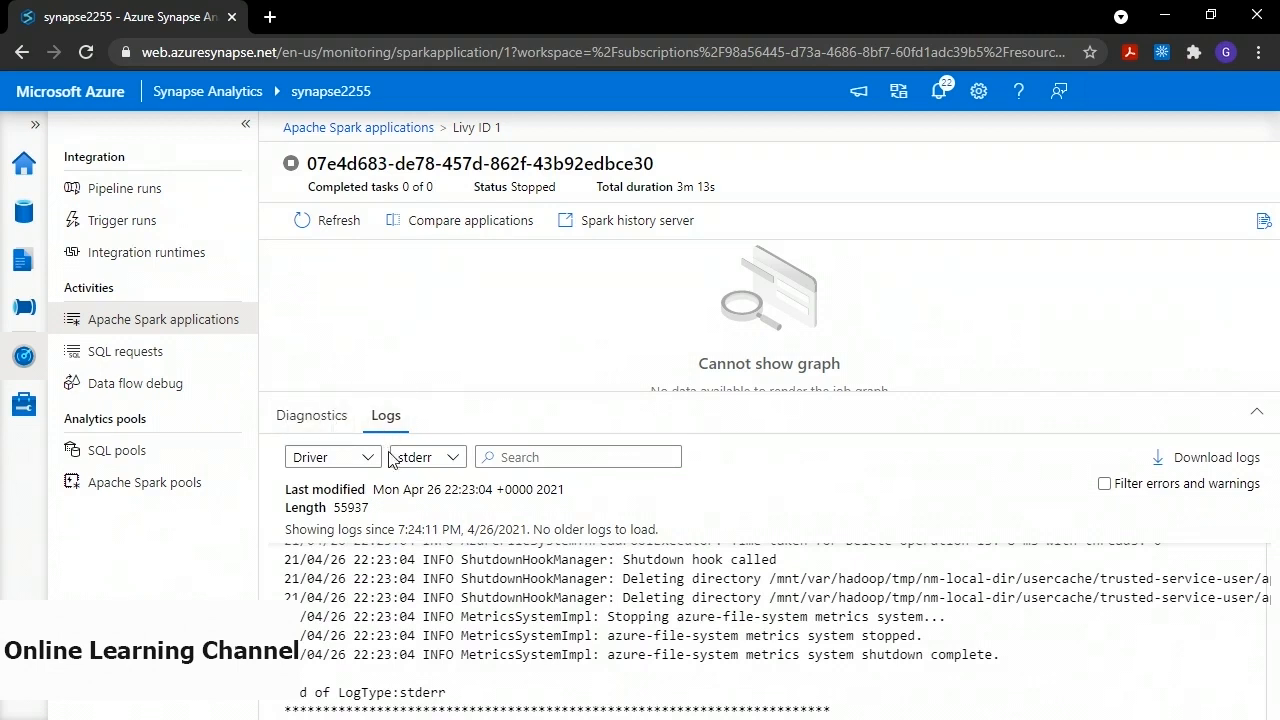
left_click(320, 420)
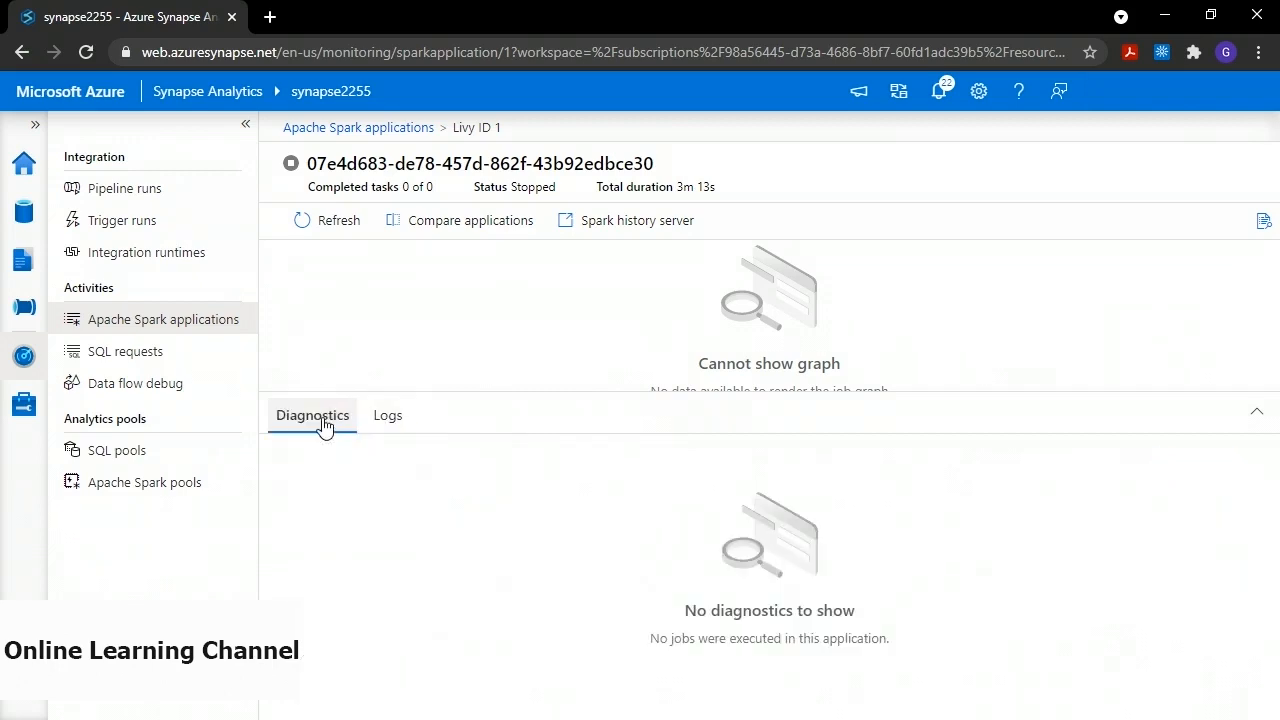
left_click(382, 419)
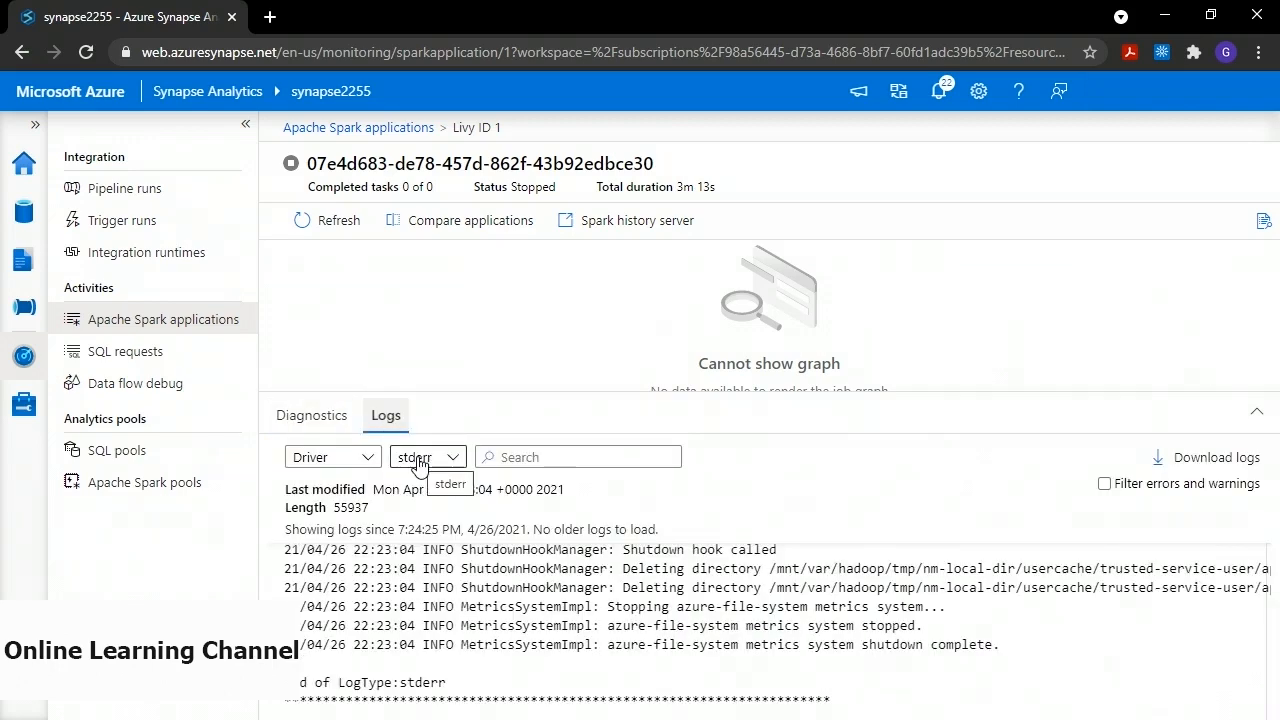
scroll(540, 625, "up", 5)
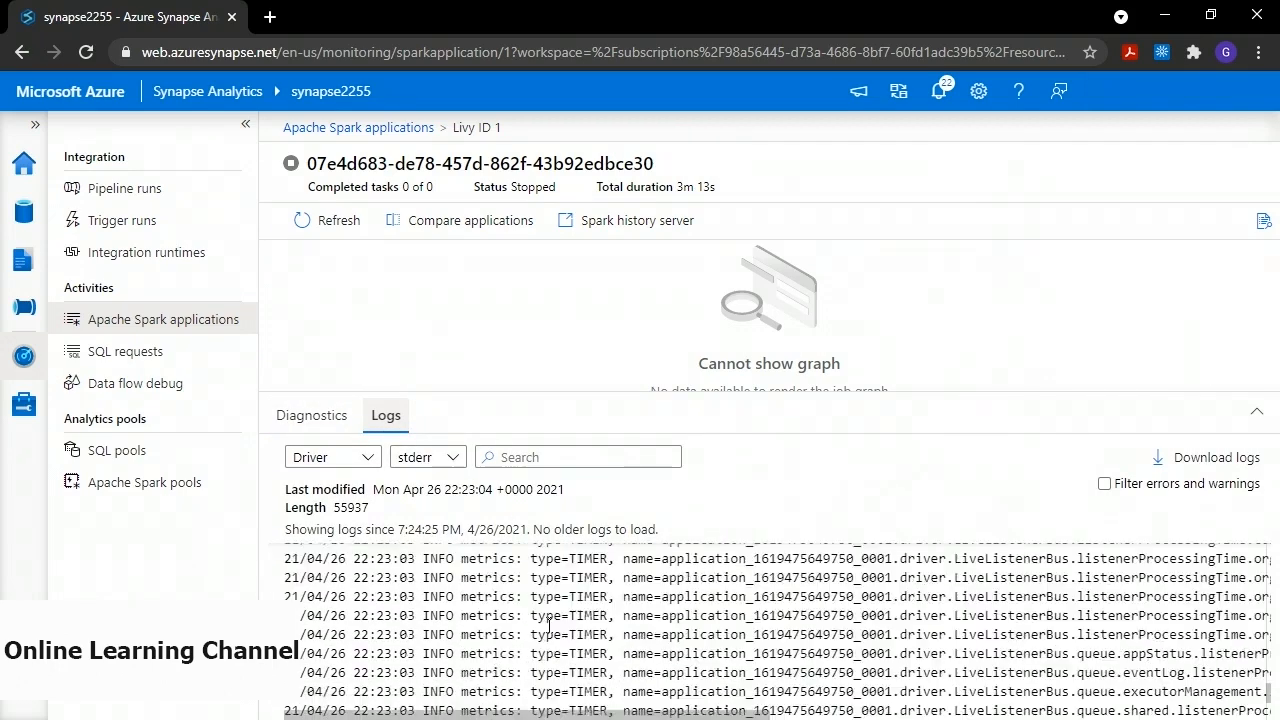
Show the driver's stdout log, examine its printed output, and try the errors and warnings filter on and off
left_click(438, 459)
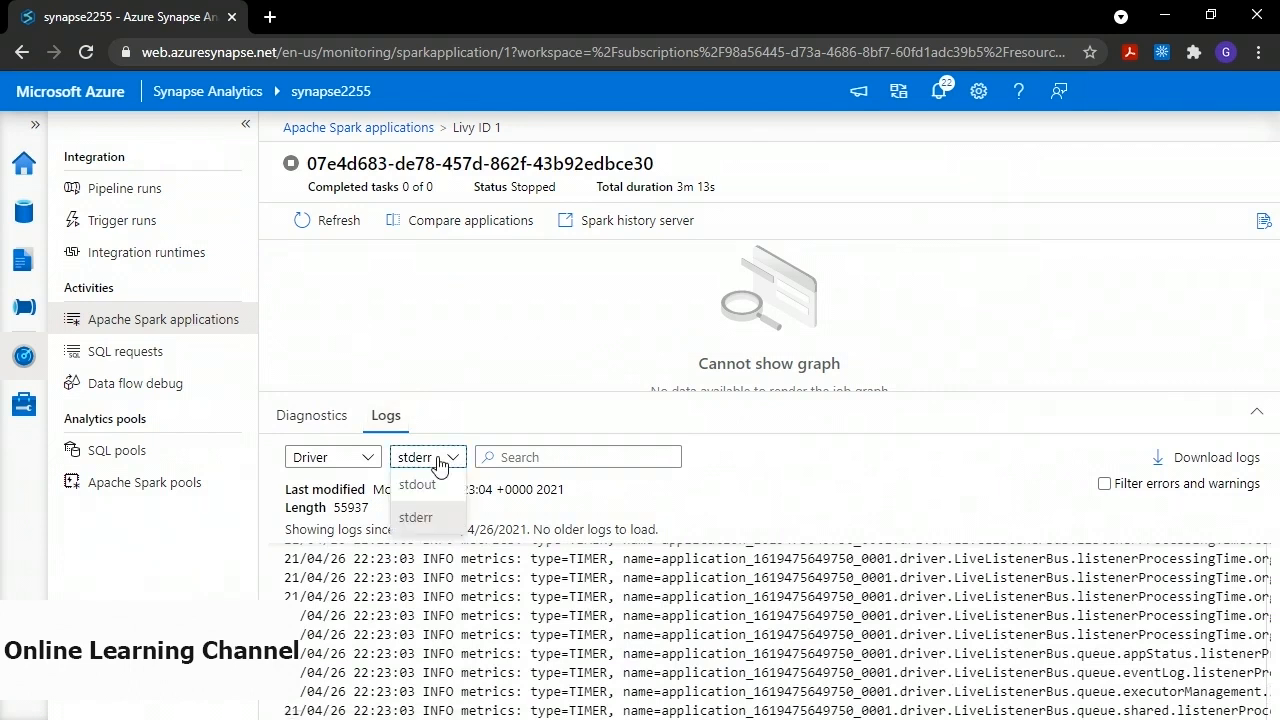
left_click(428, 485)
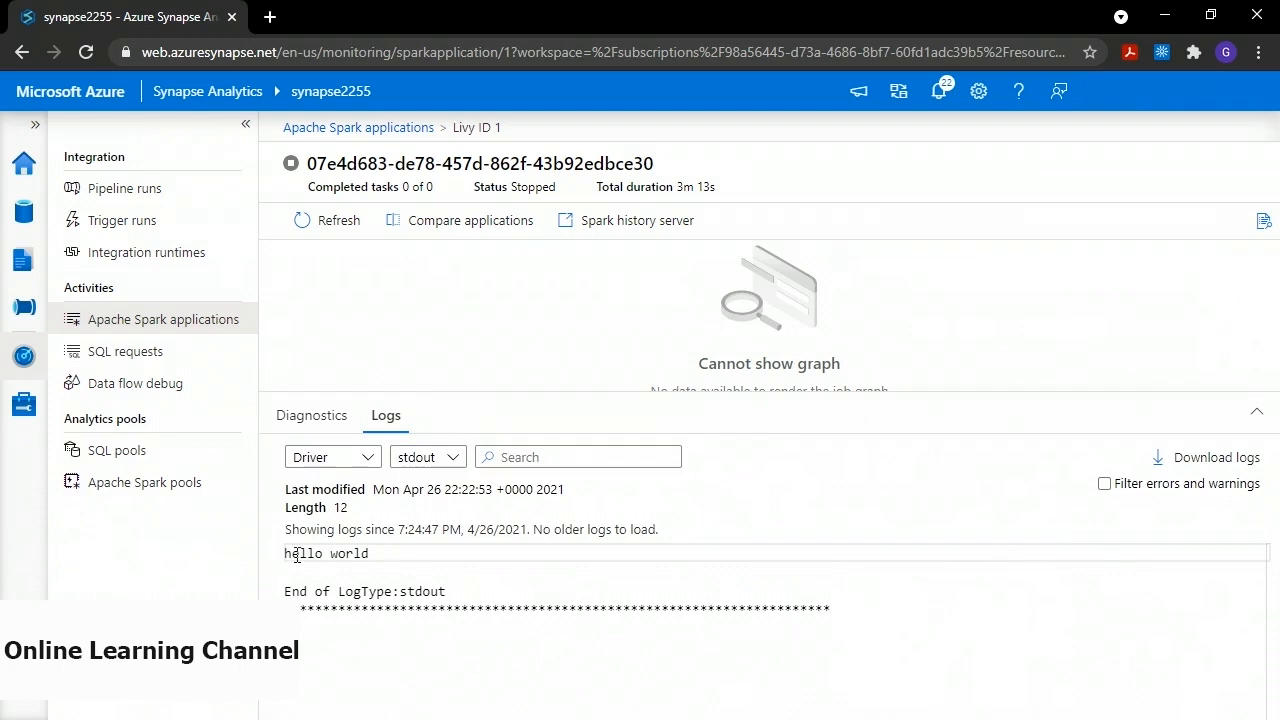
left_click_drag(307, 553, 466, 566)
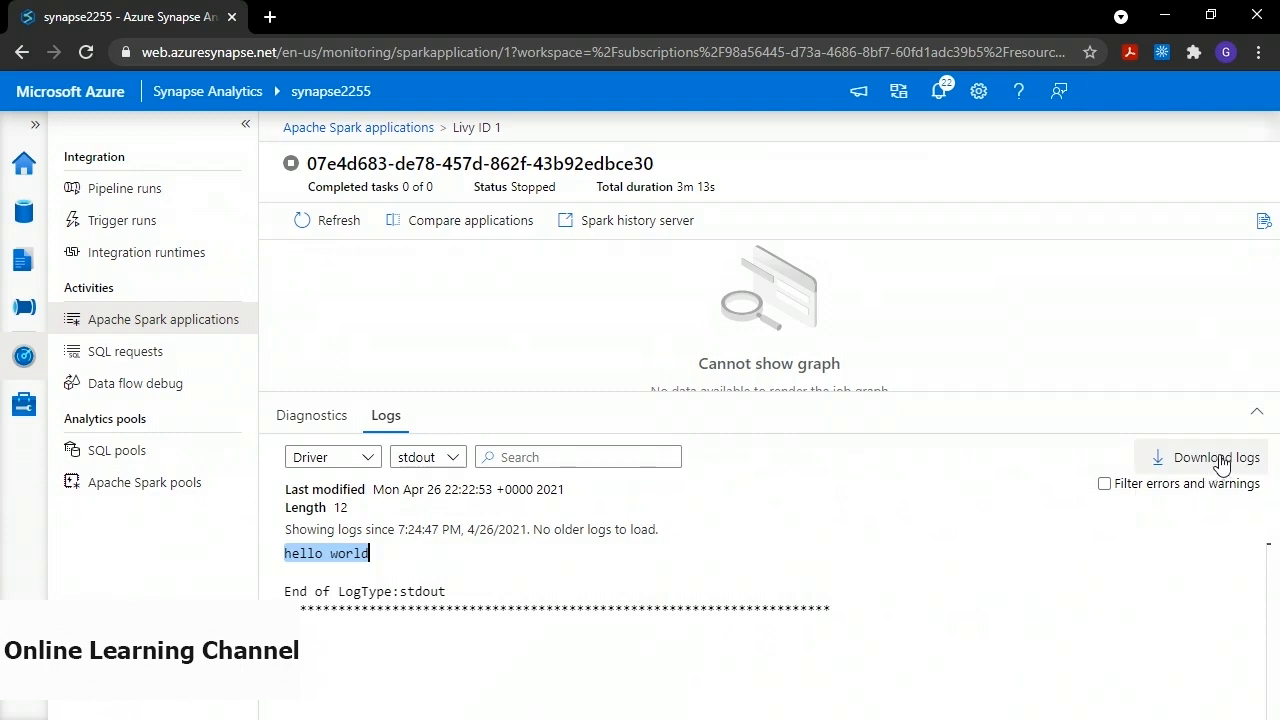
left_click(1104, 484)
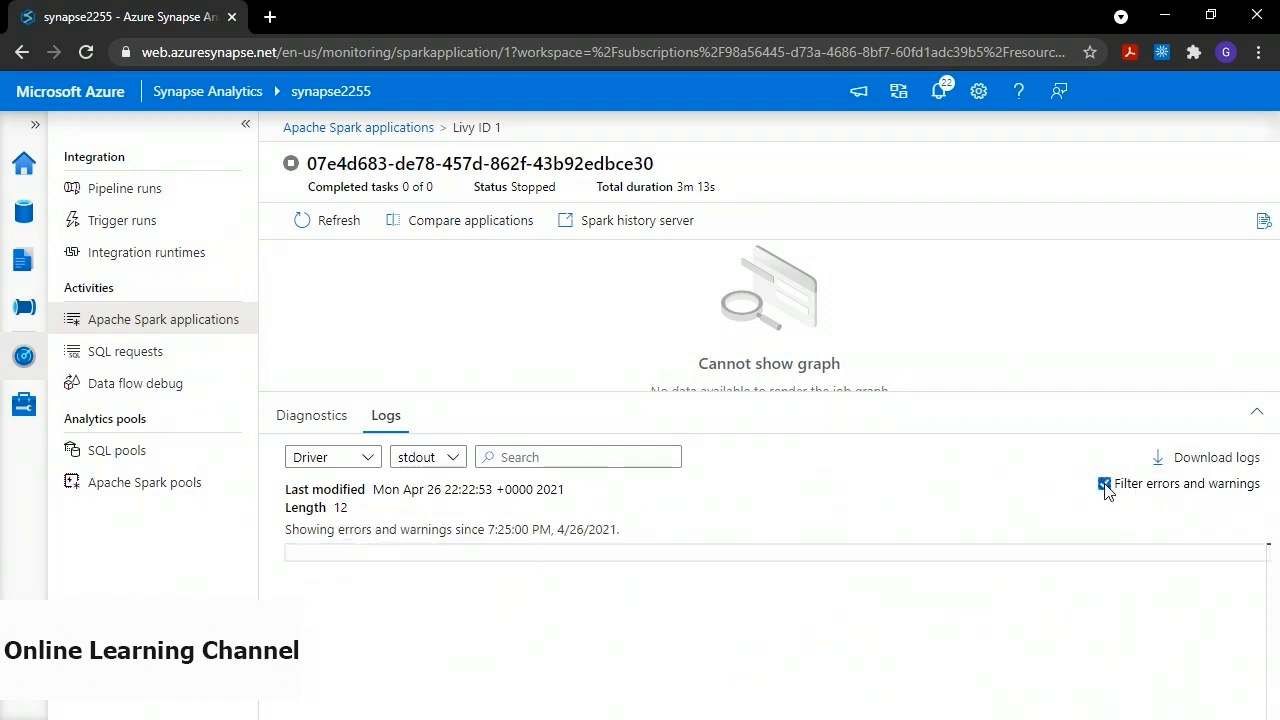
left_click(1104, 484)
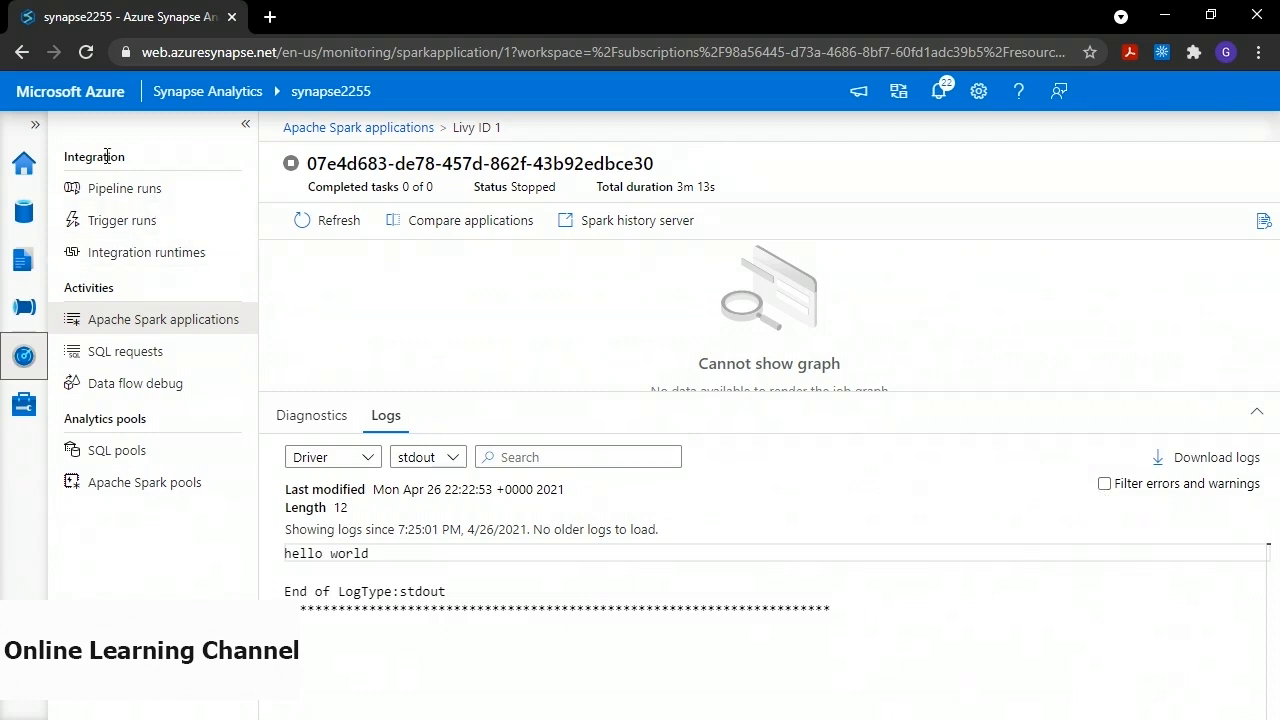
Review the workspace's trigger runs by type: Schedule, Tumbling window, Storage events and Custom events, ending on All
left_click(112, 222)
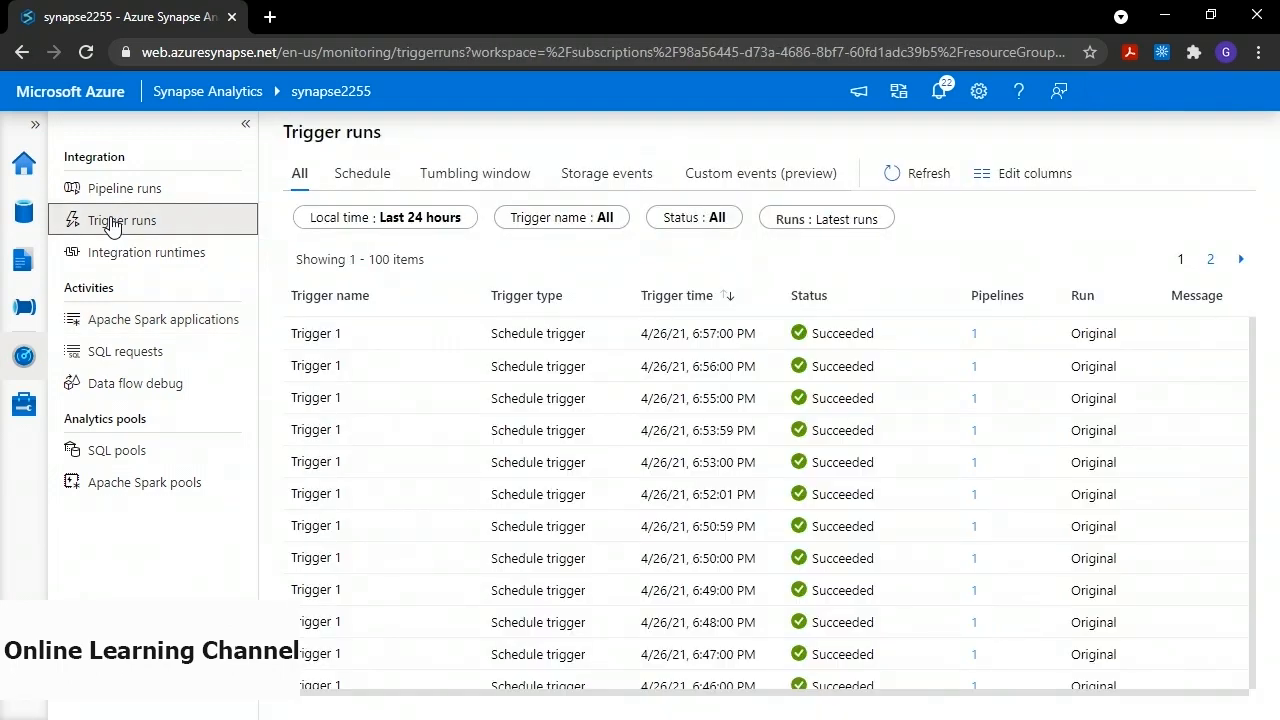
left_click(362, 177)
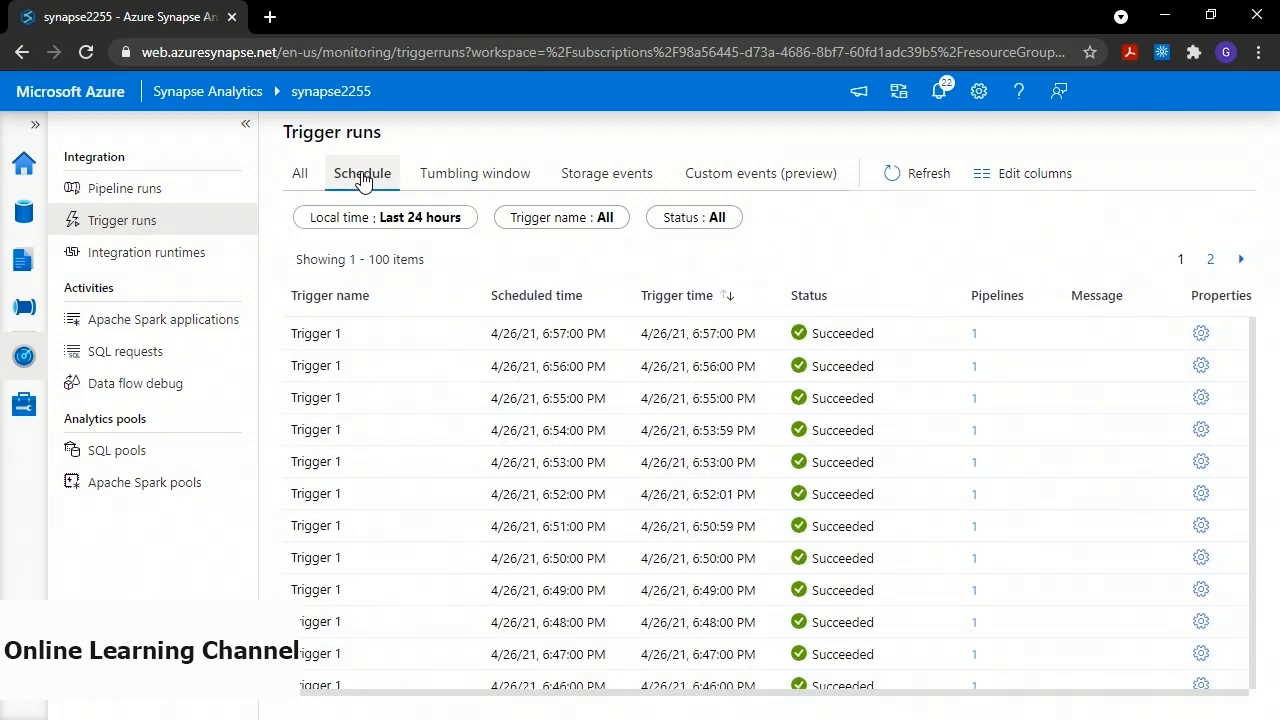
left_click(475, 177)
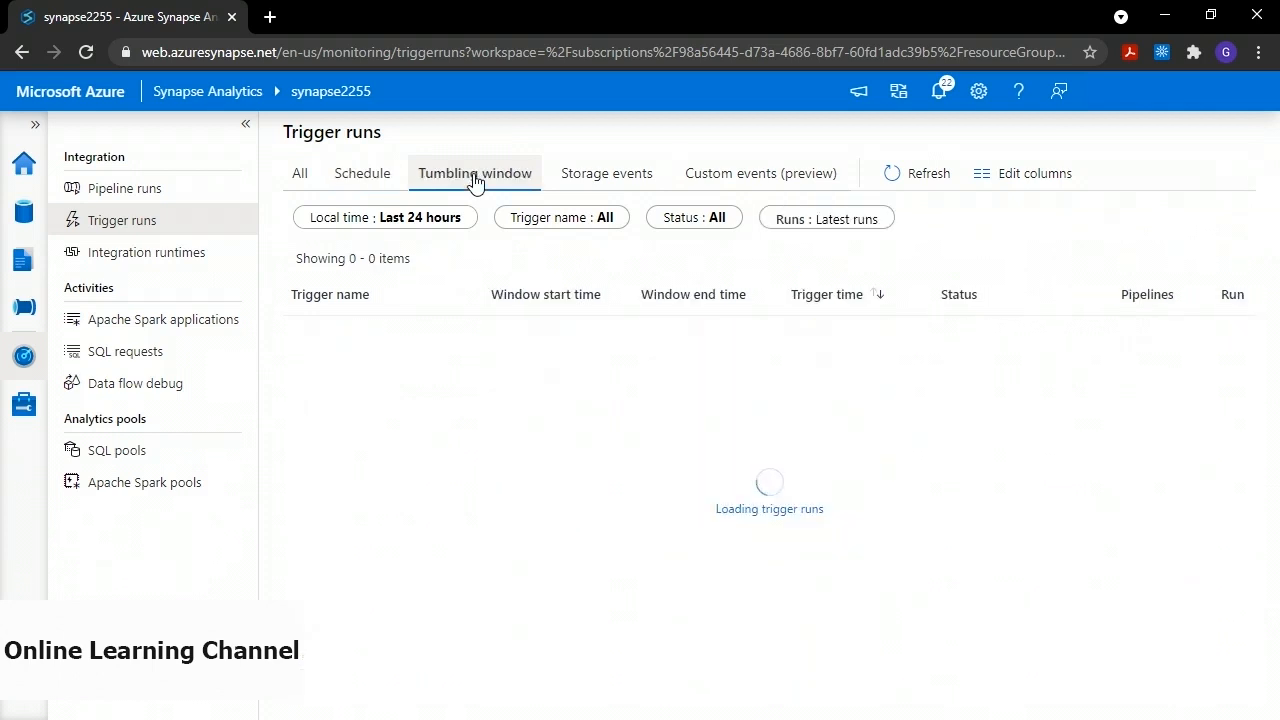
left_click(586, 177)
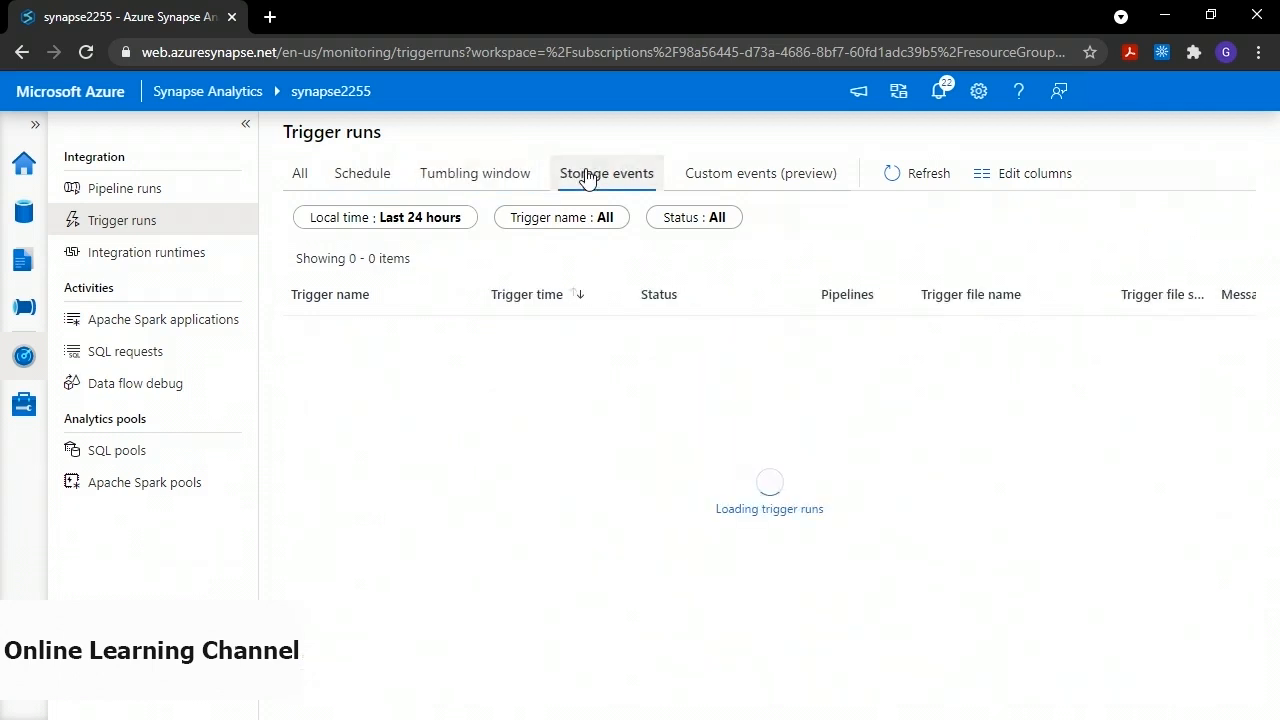
left_click(729, 177)
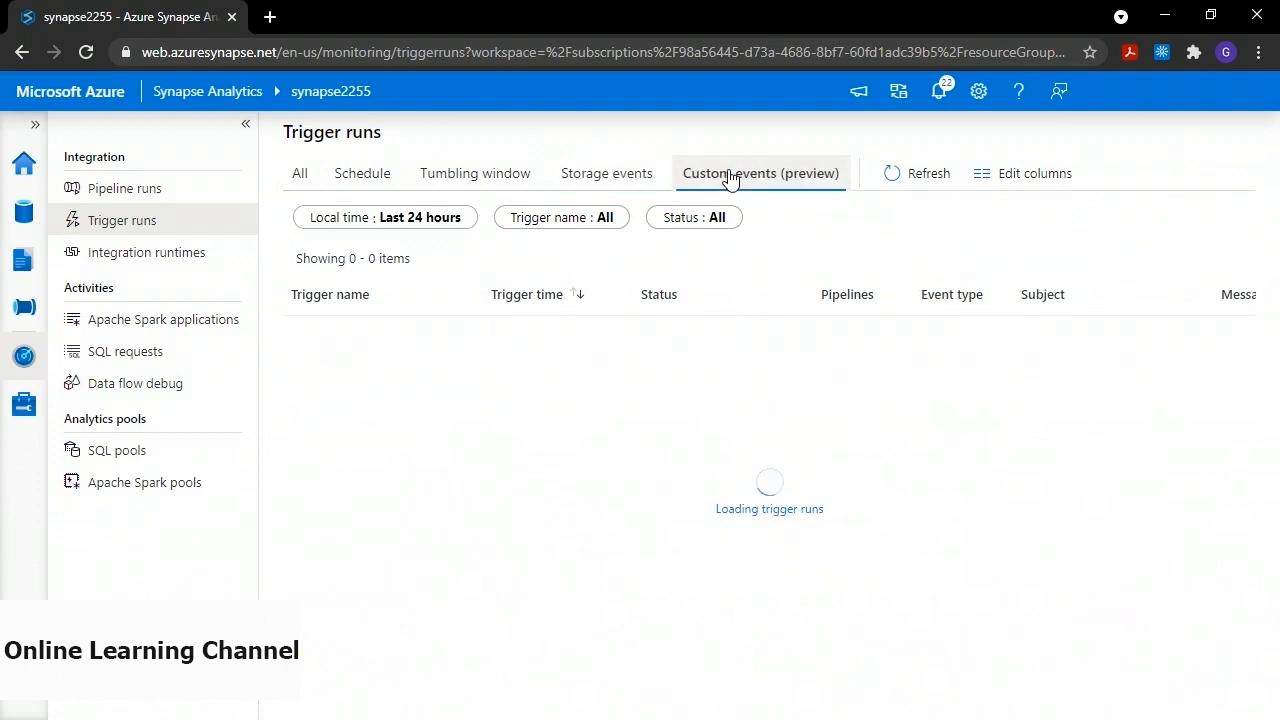
left_click(300, 176)
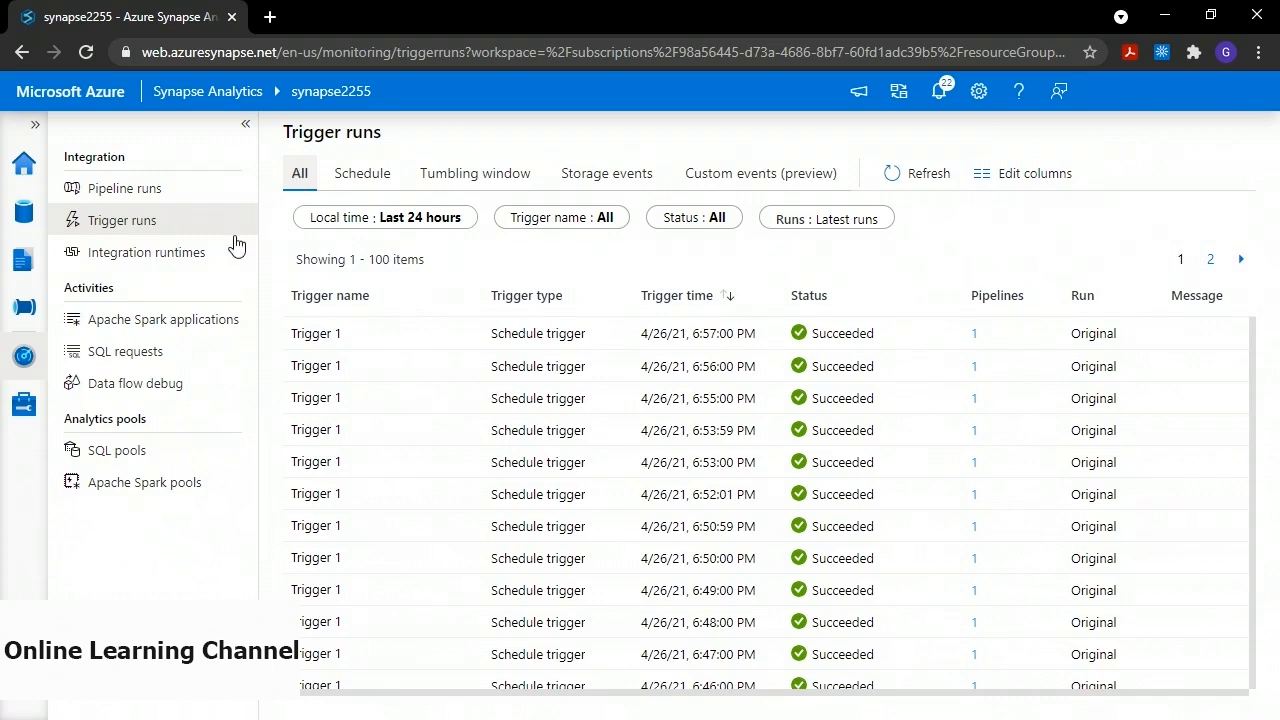
Add a new Schedule trigger to demo-pipeline and name it demo-trigger
left_click(19, 309)
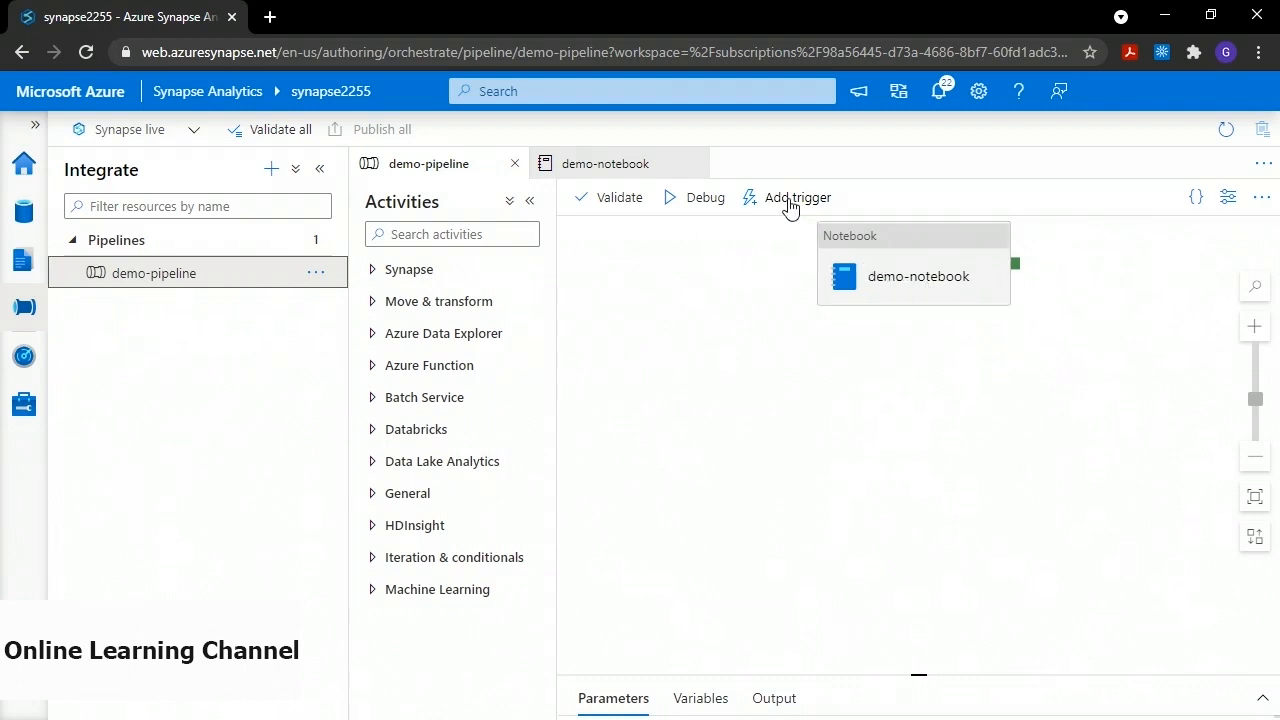
left_click(790, 203)
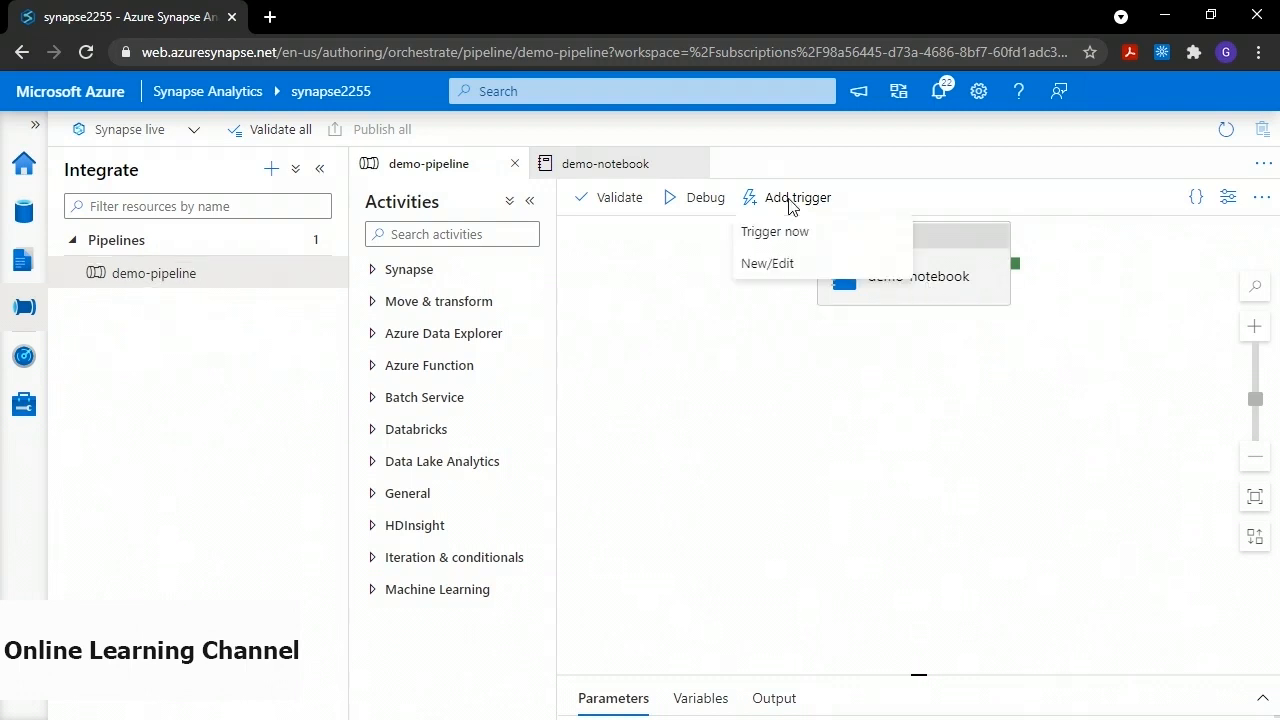
left_click(787, 266)
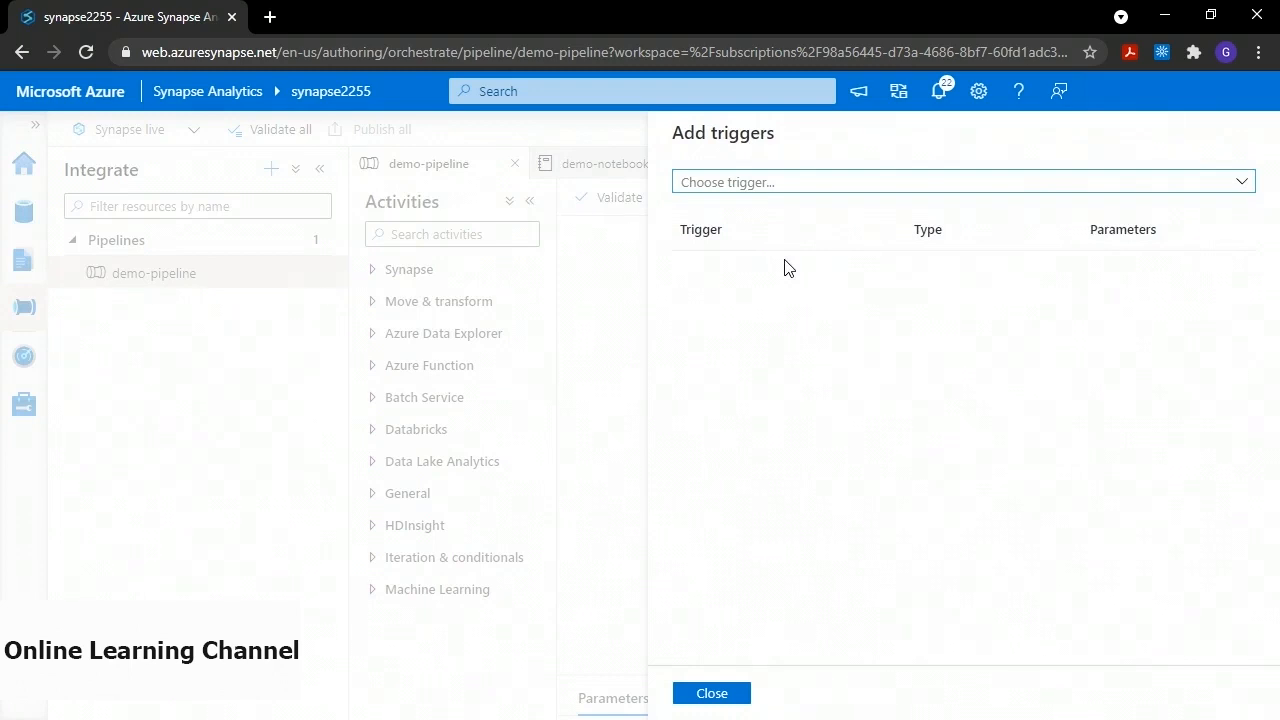
left_click(777, 185)
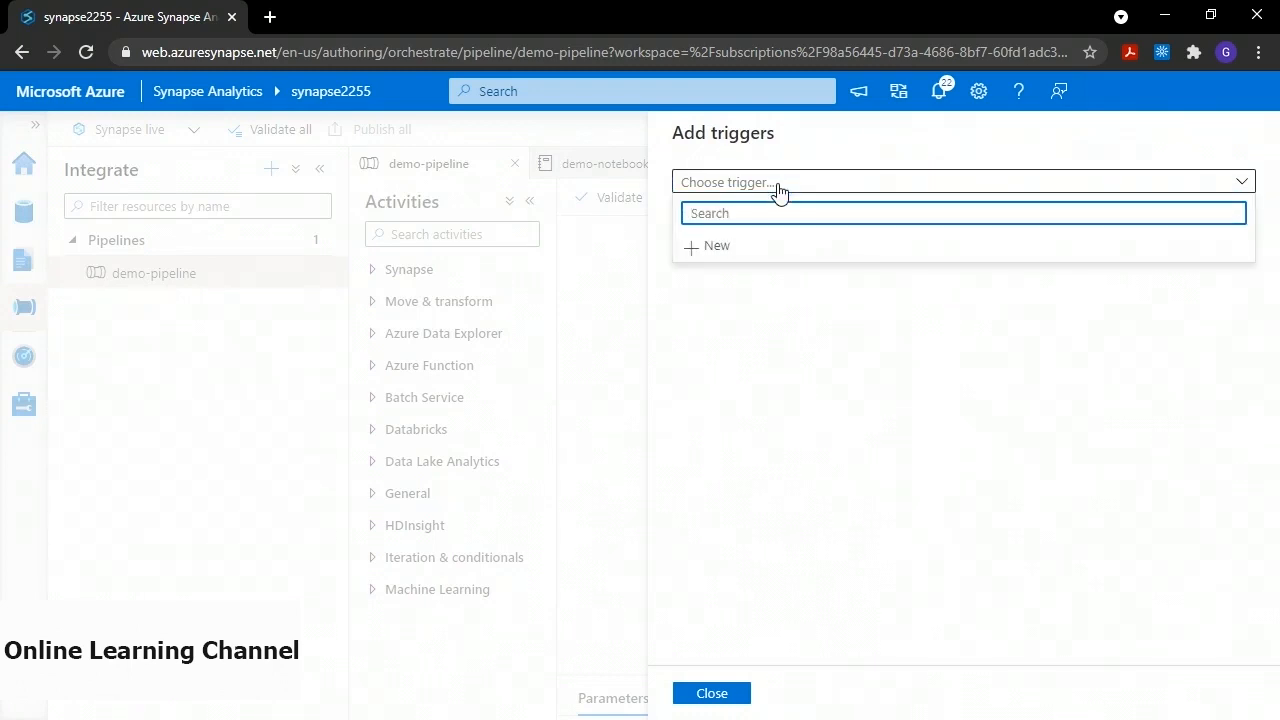
left_click(729, 250)
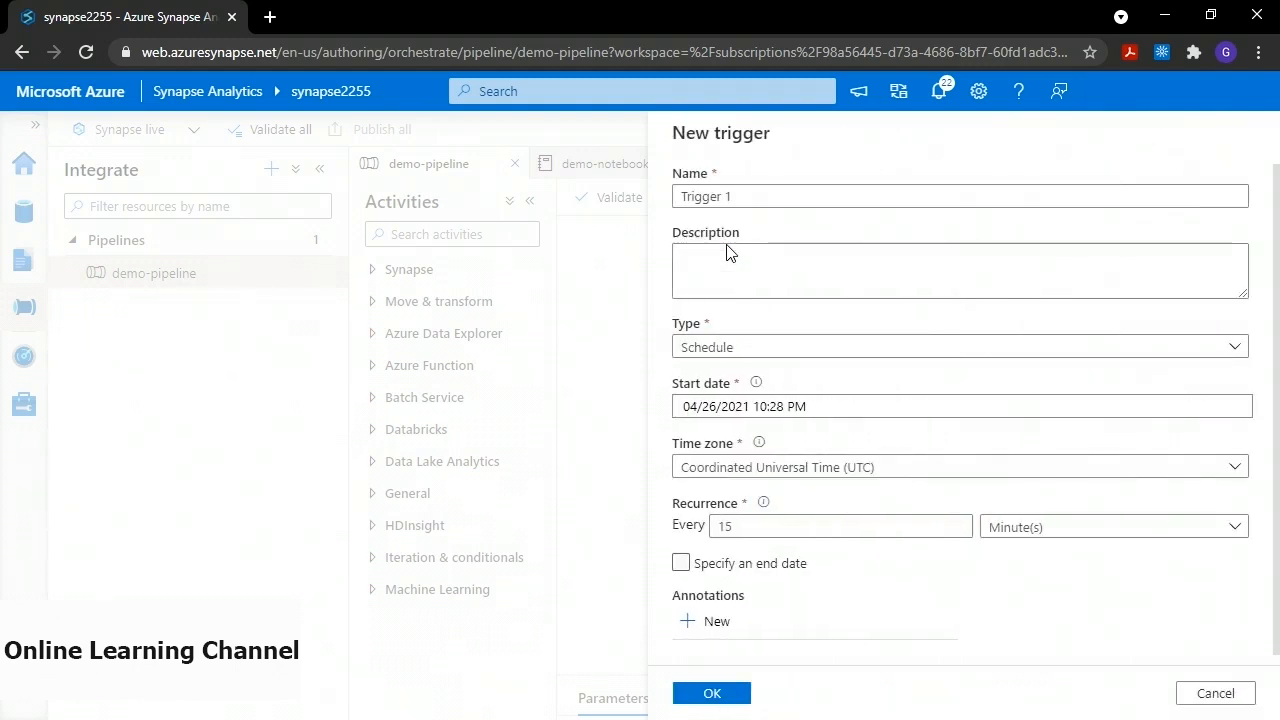
left_click_drag(732, 198, 672, 198)
type("demo-trigger")
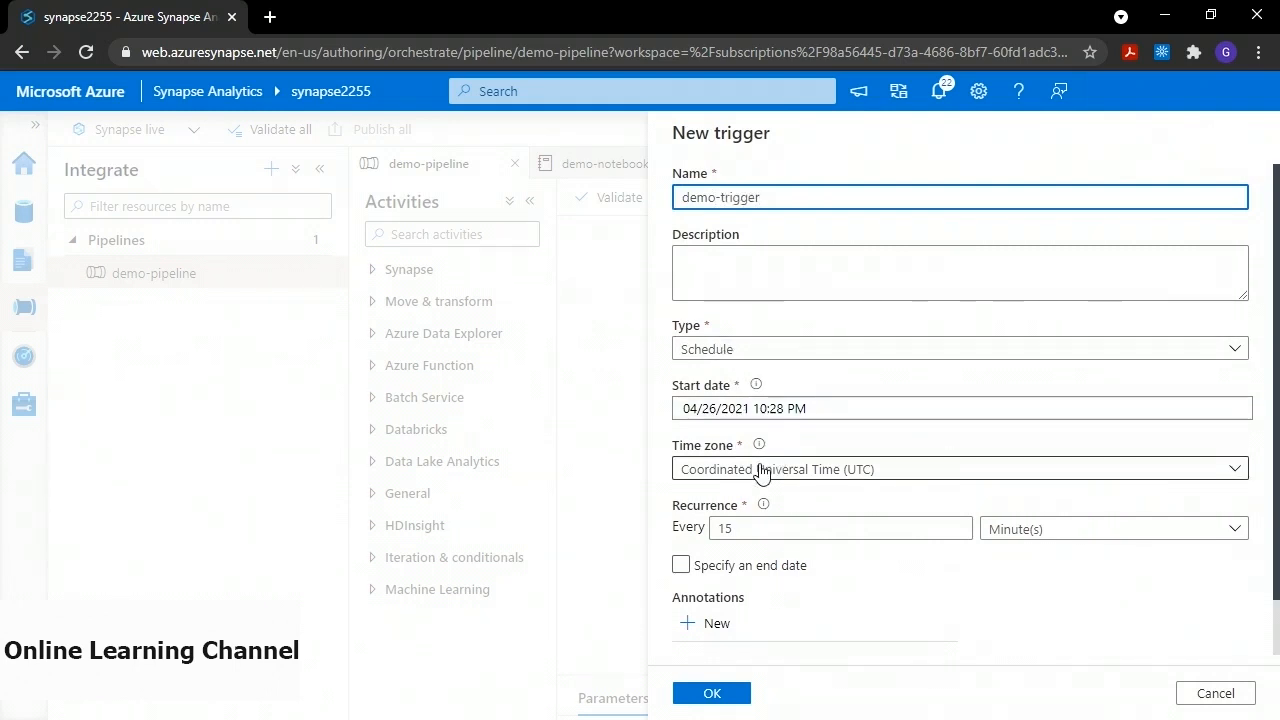
Set the trigger's recurrence to every 1 minute, save it, and publish the pending changes
double_click(747, 524)
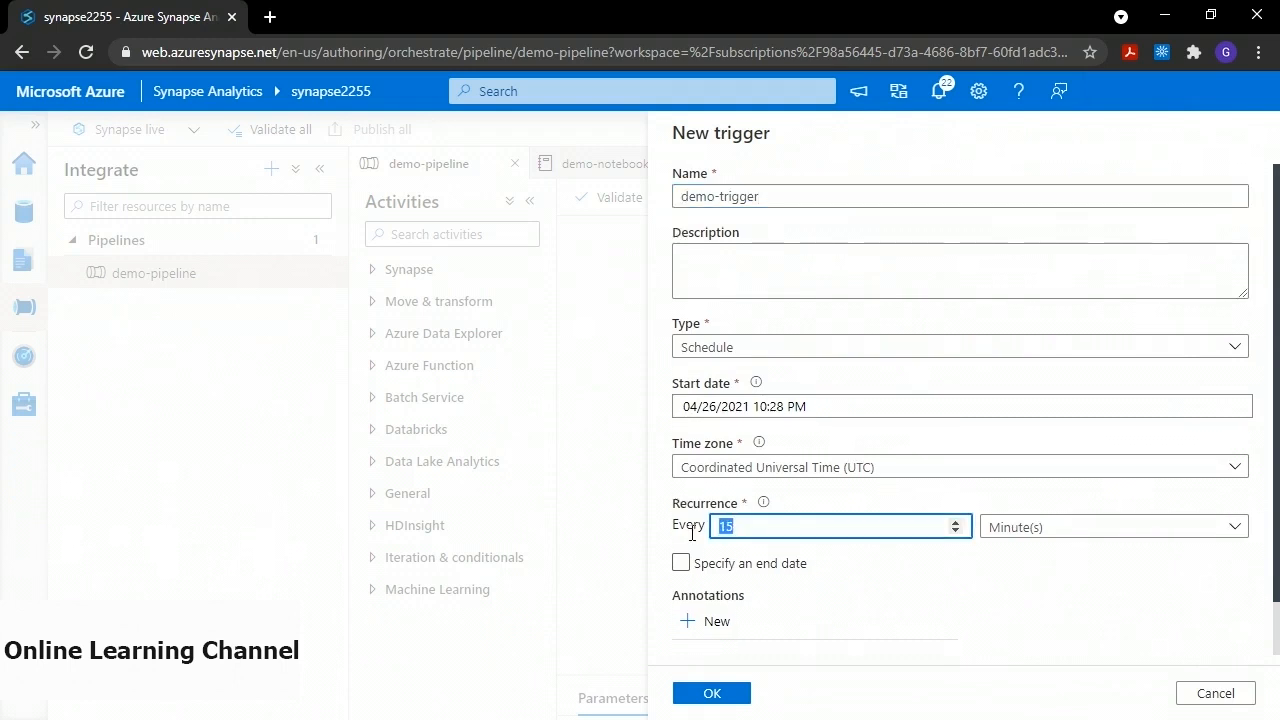
type("1")
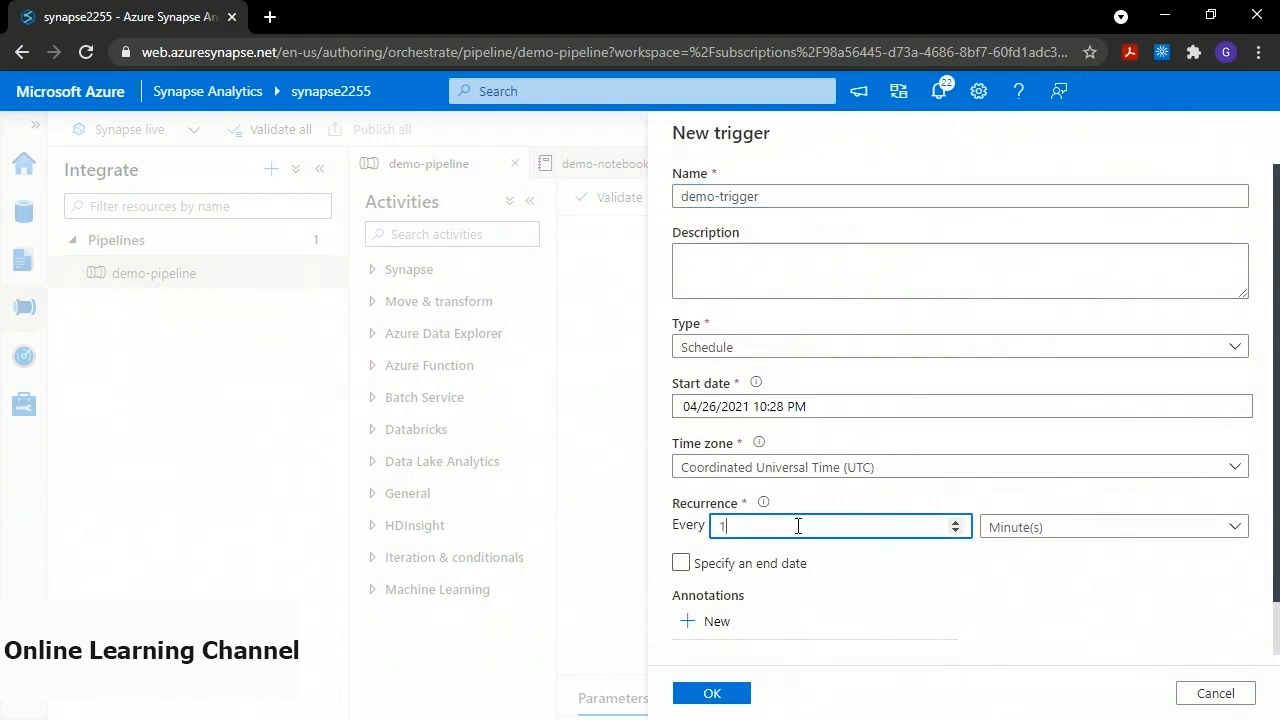
left_click(716, 693)
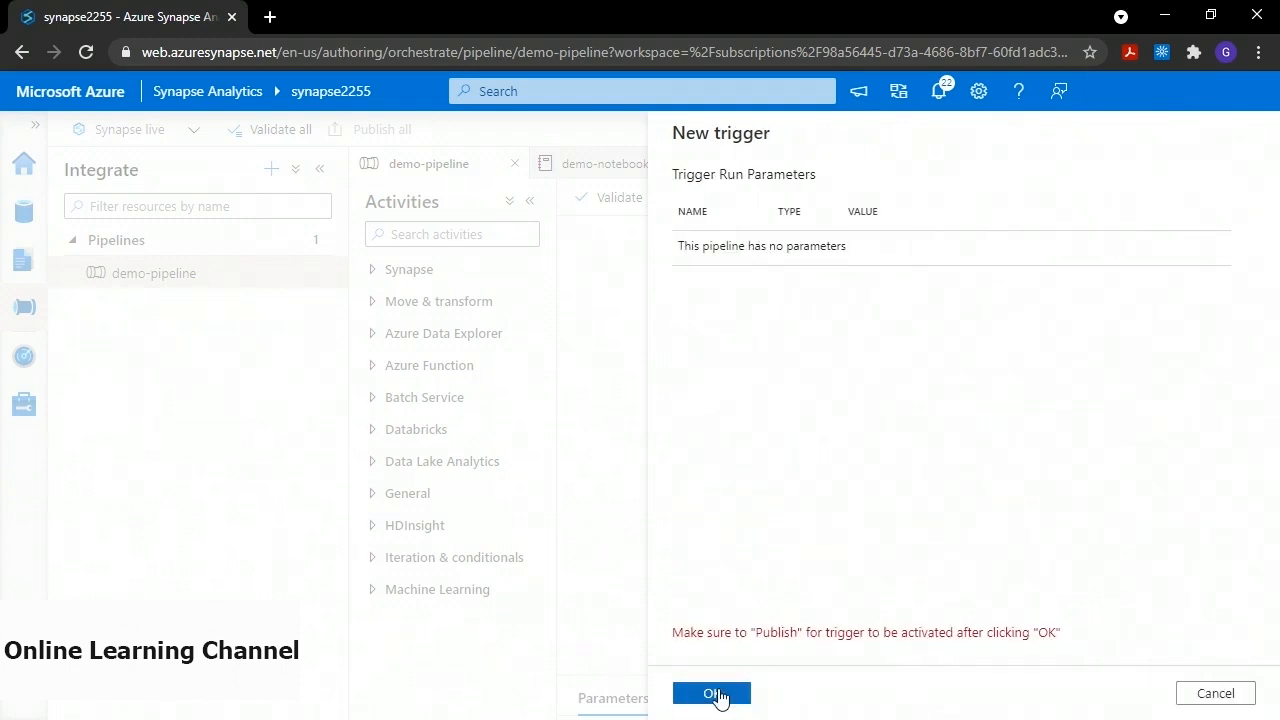
left_click(714, 694)
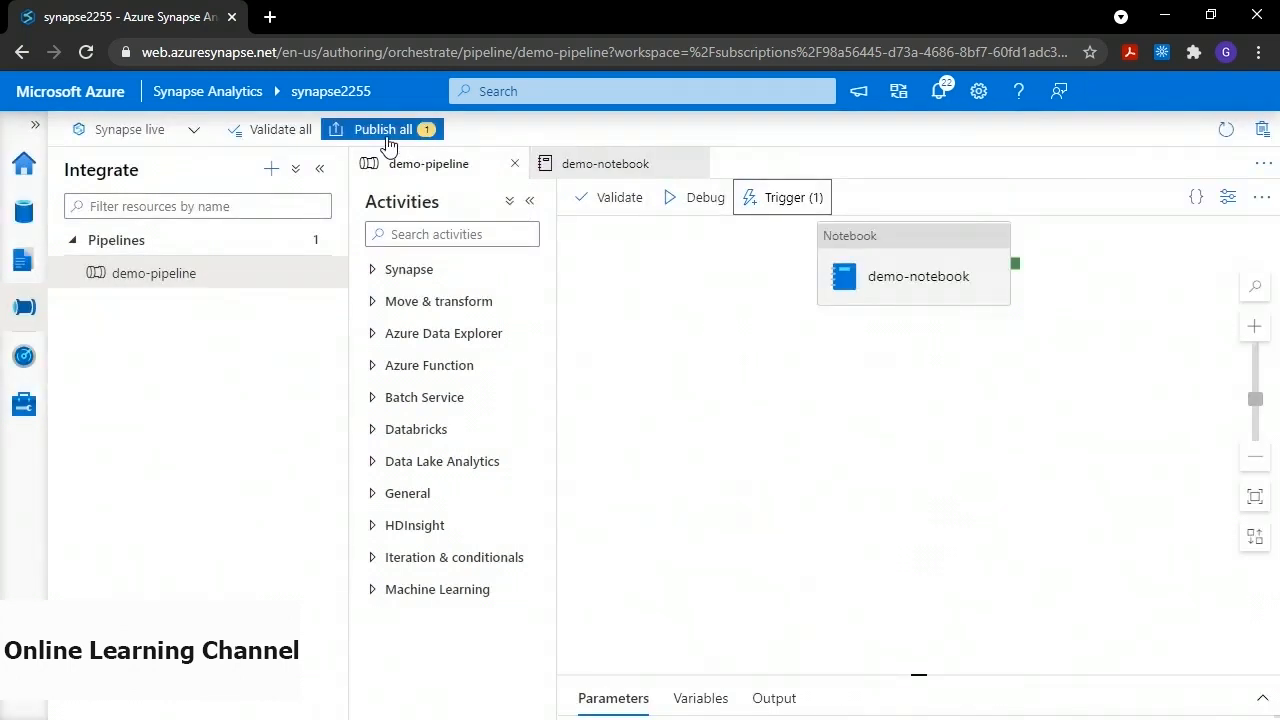
left_click(385, 135)
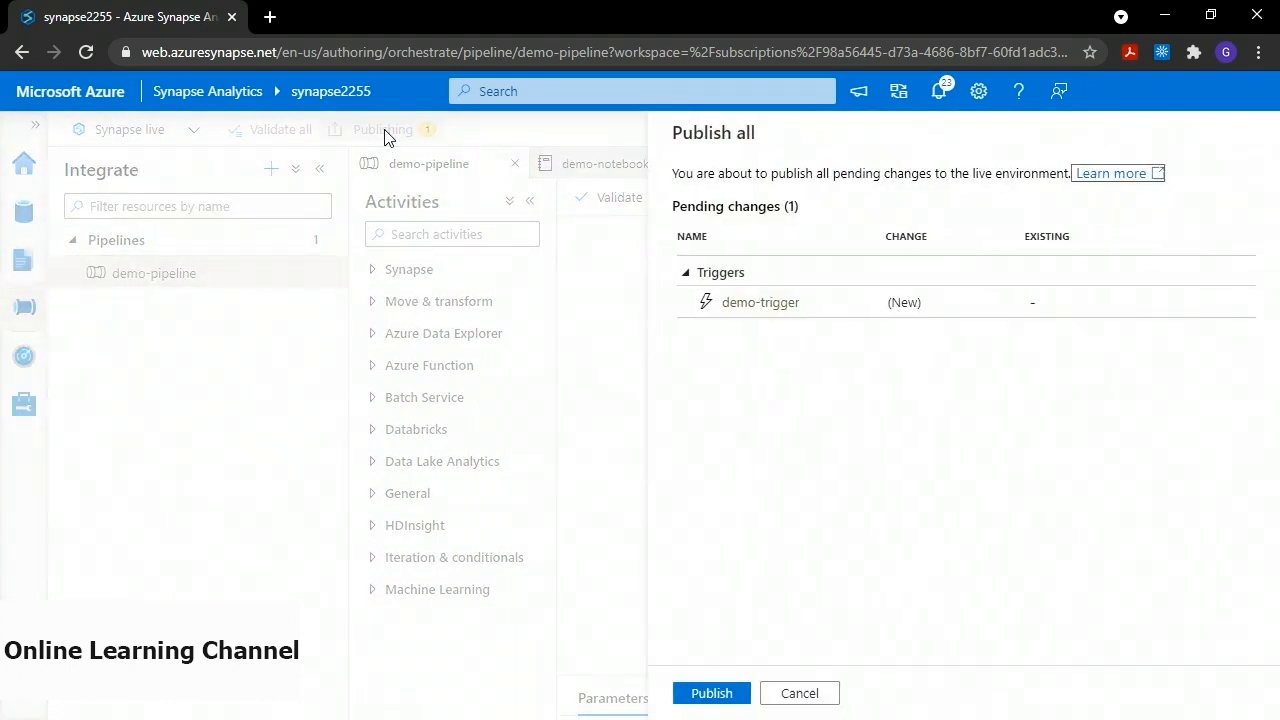
left_click(712, 694)
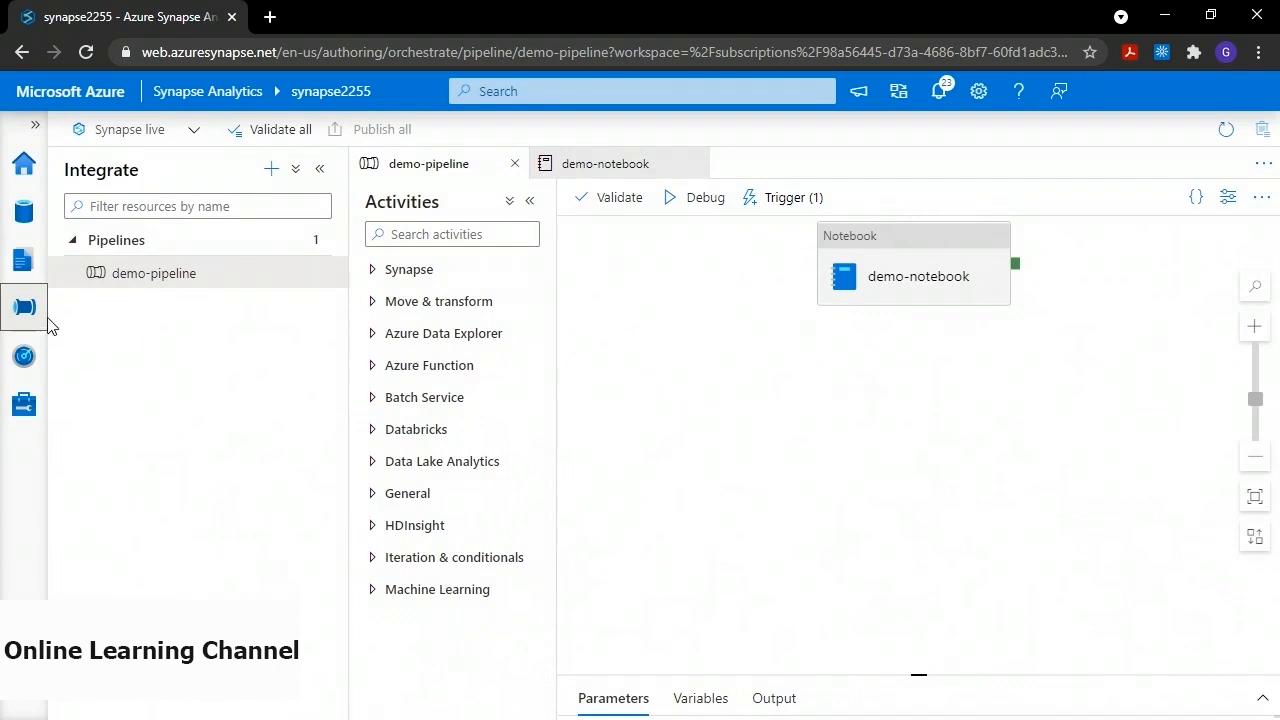
Check the demo-trigger entry in the Monitor hub's trigger runs and examine the logs of the most recently submitted Spark application
left_click(25, 357)
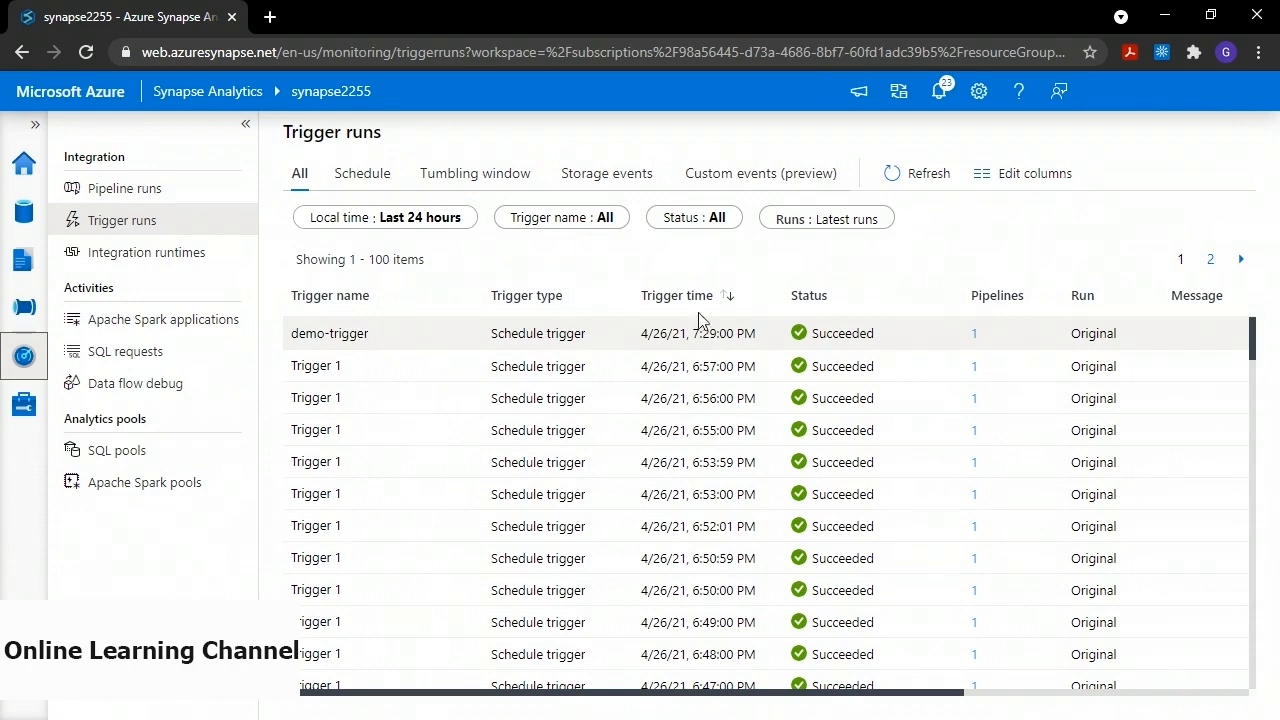
left_click(420, 334)
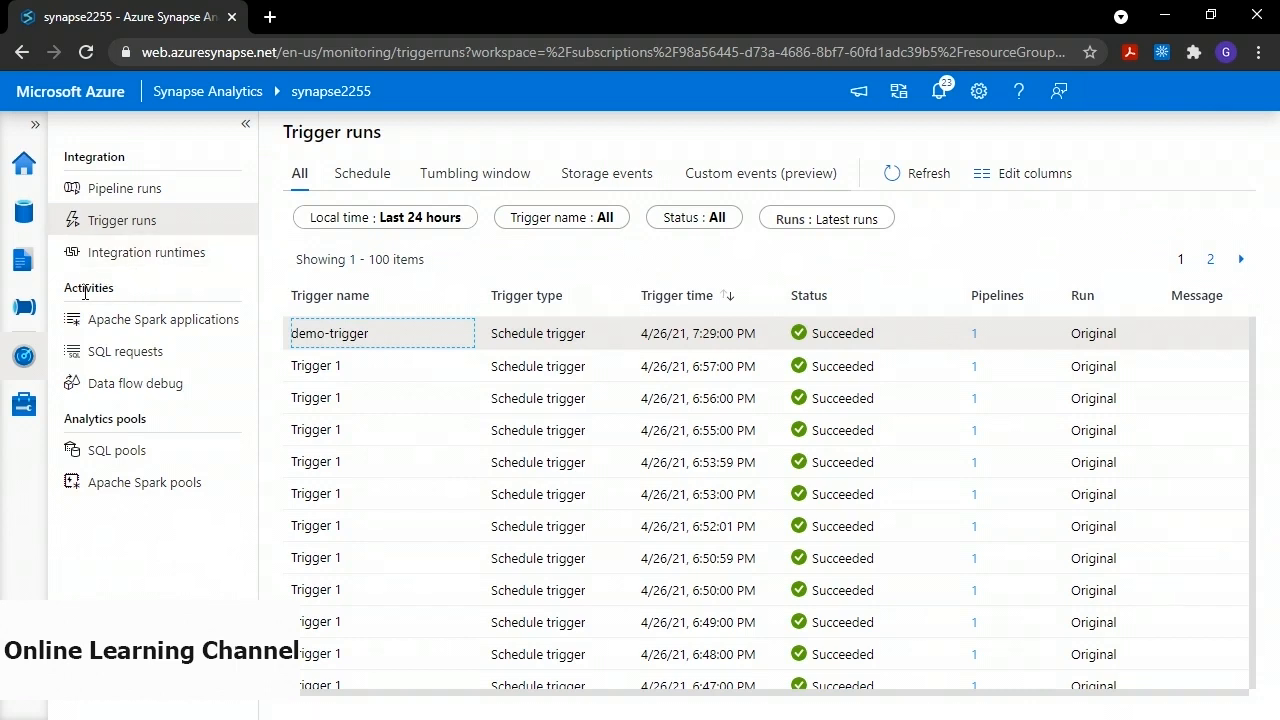
left_click(130, 320)
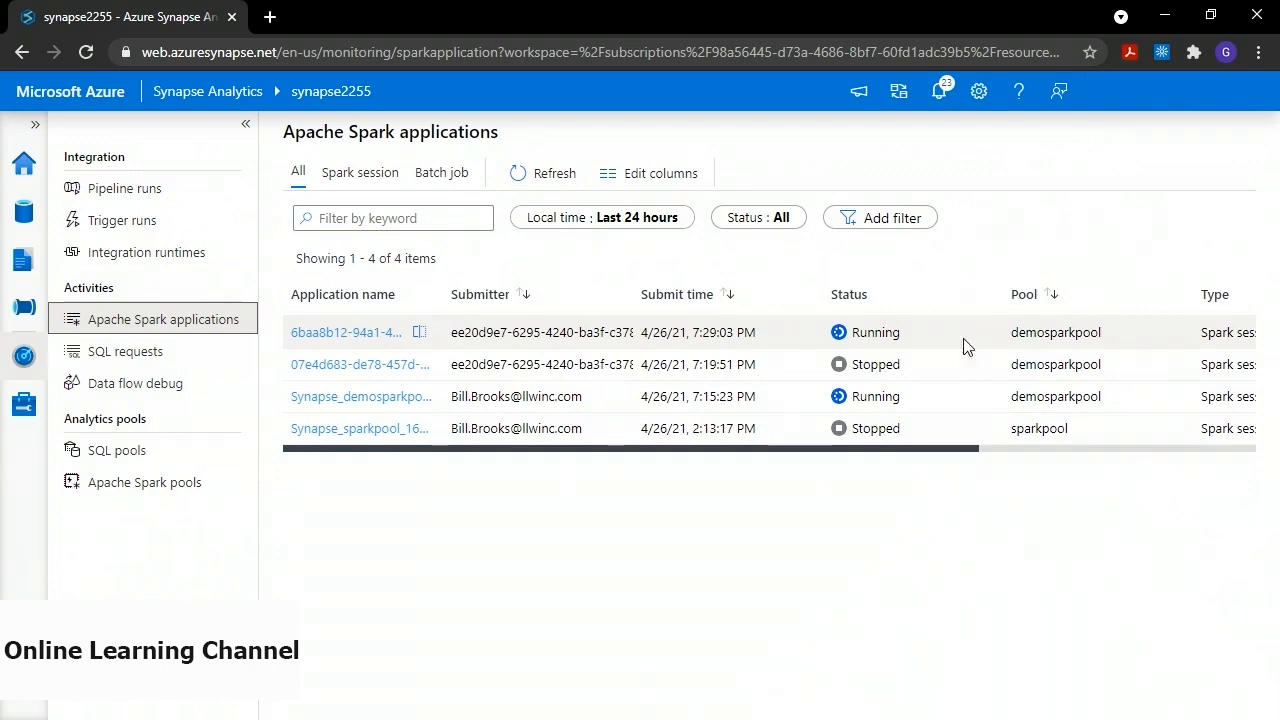
left_click(345, 334)
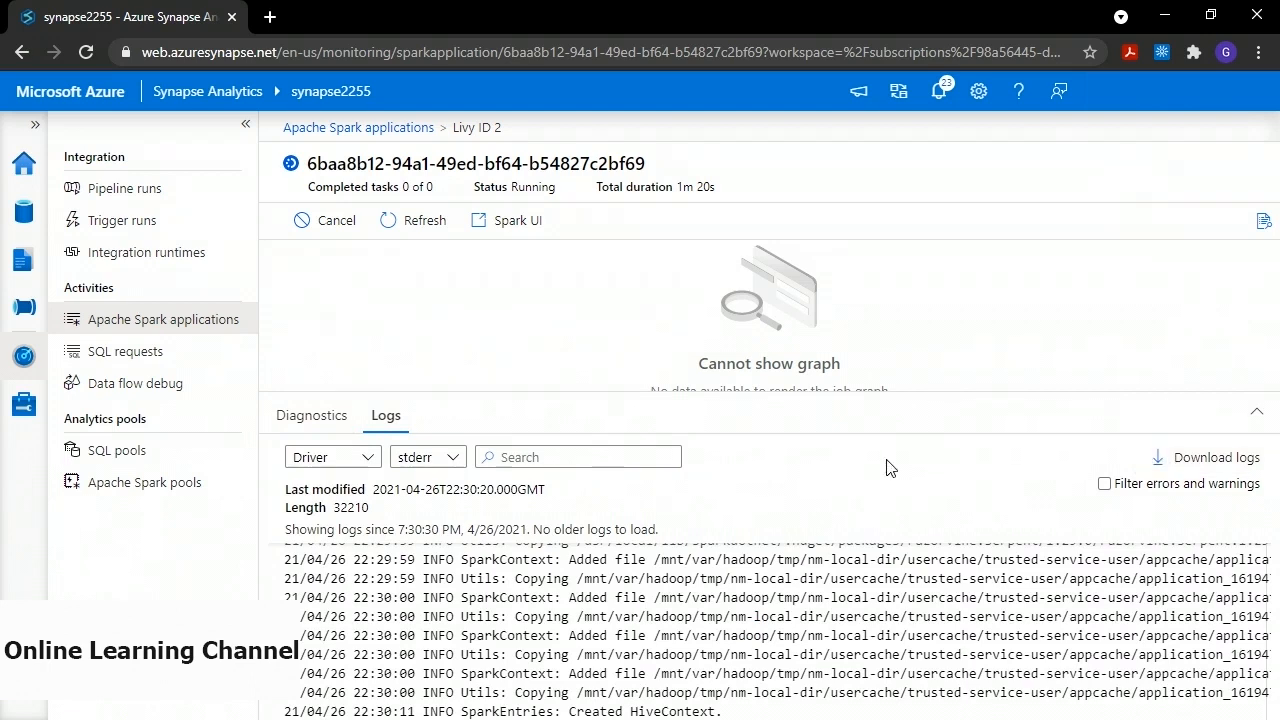
View the Spark application's Spark UI, close it, and review the workspace's SQL requests
left_click(508, 220)
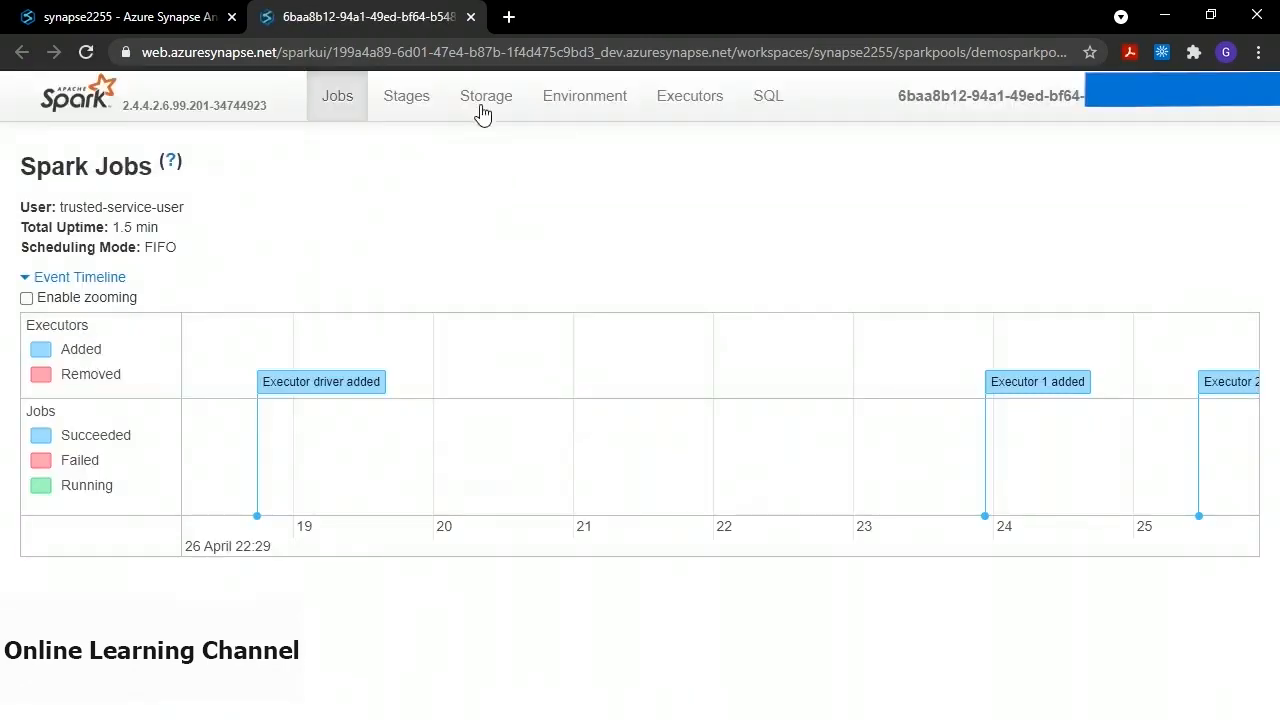
left_click(470, 17)
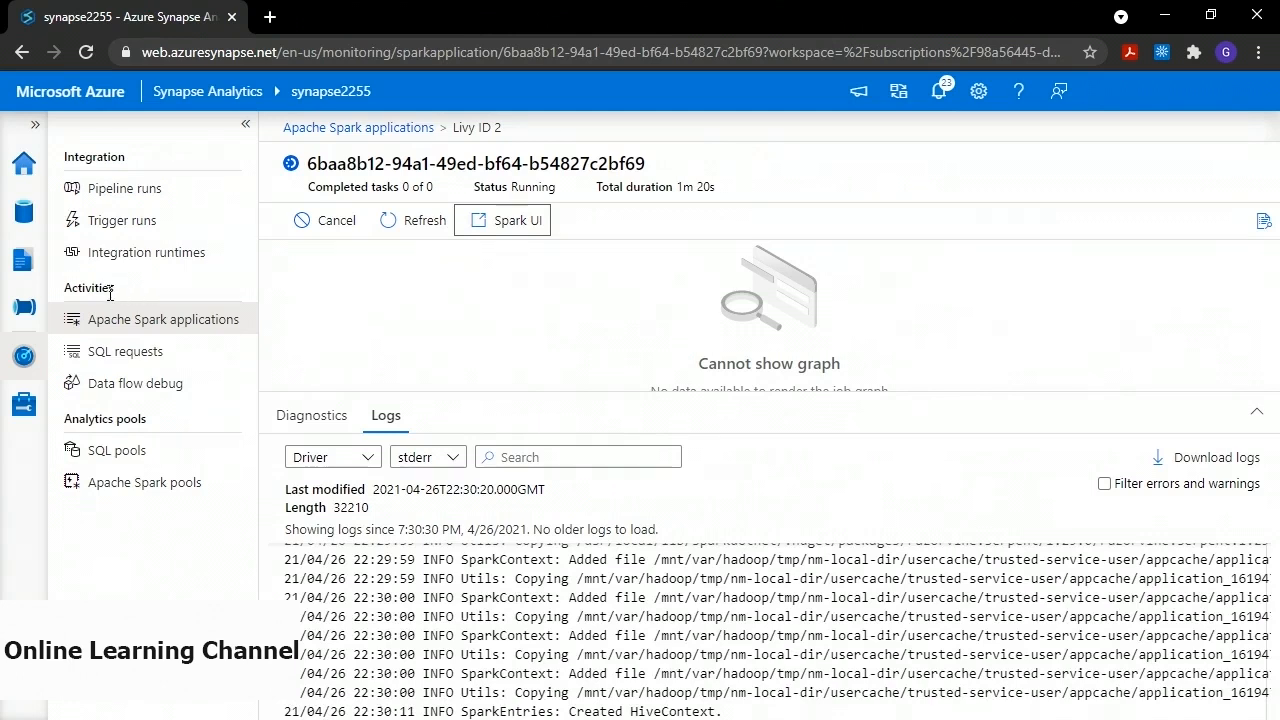
left_click(125, 361)
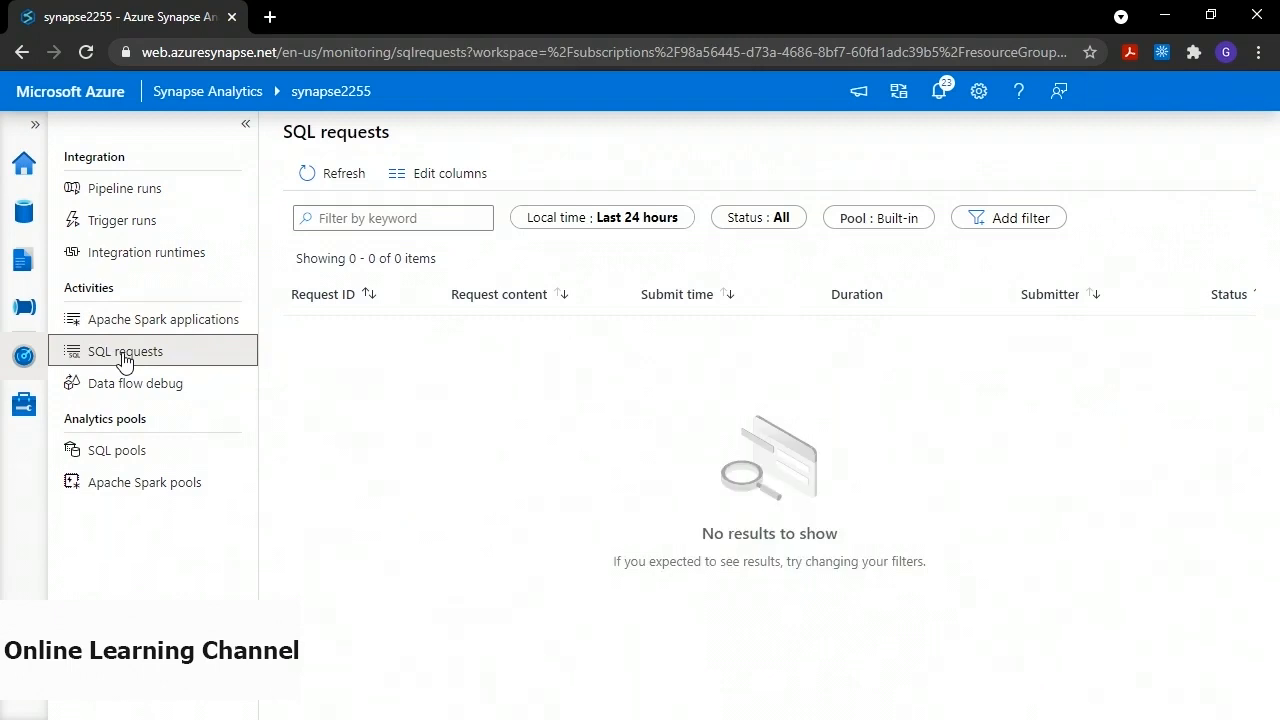
Create a dedicated SQL pool named demosqlpool with performance level DW100c in the Manage hub
left_click(23, 410)
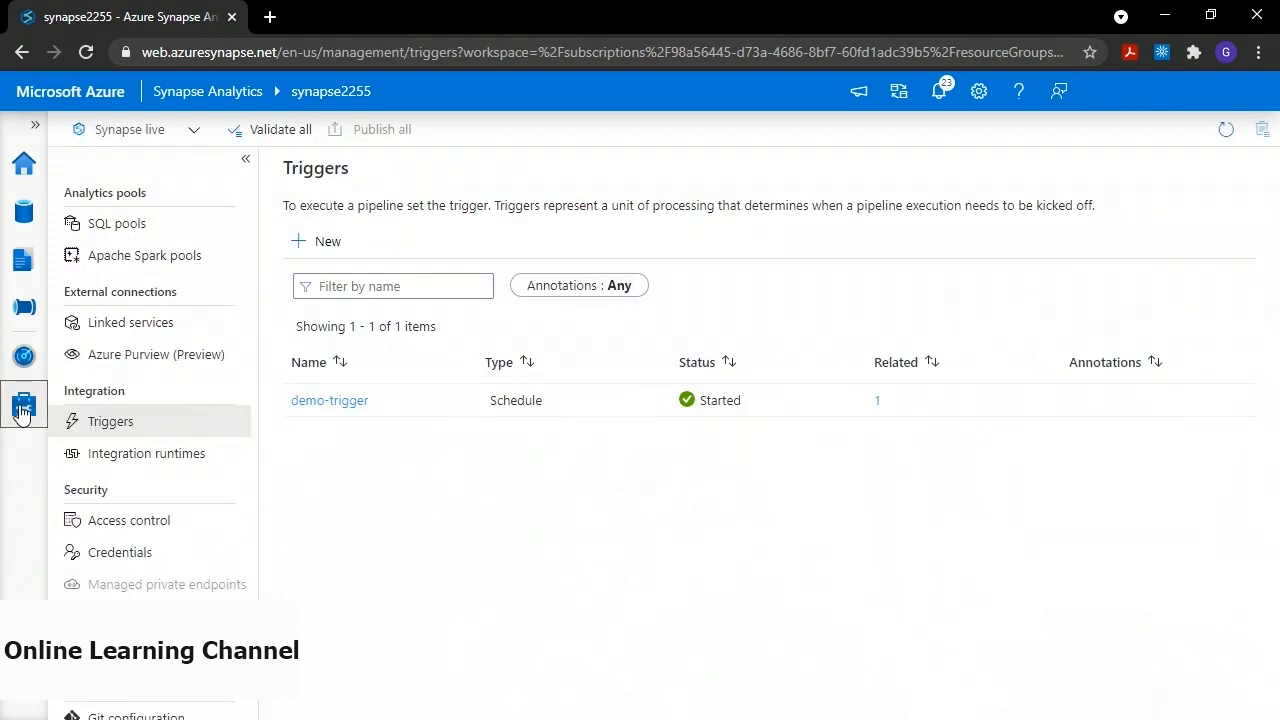
left_click(117, 229)
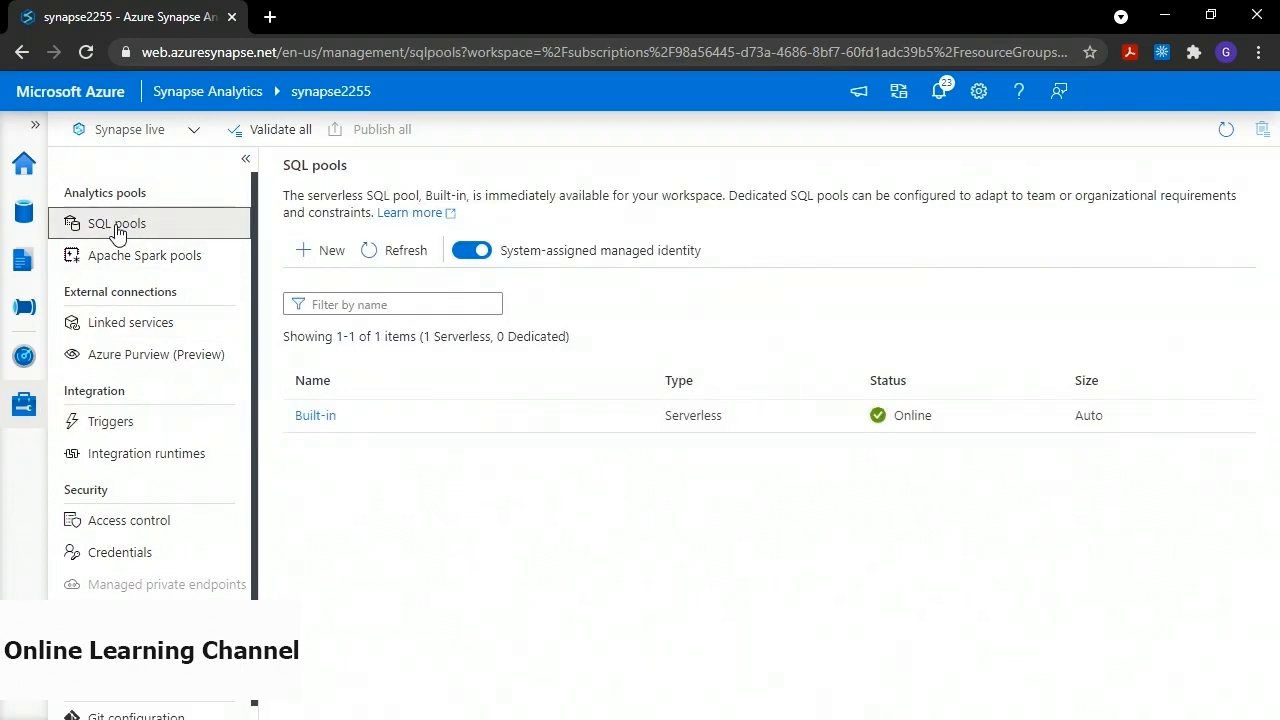
left_click(328, 255)
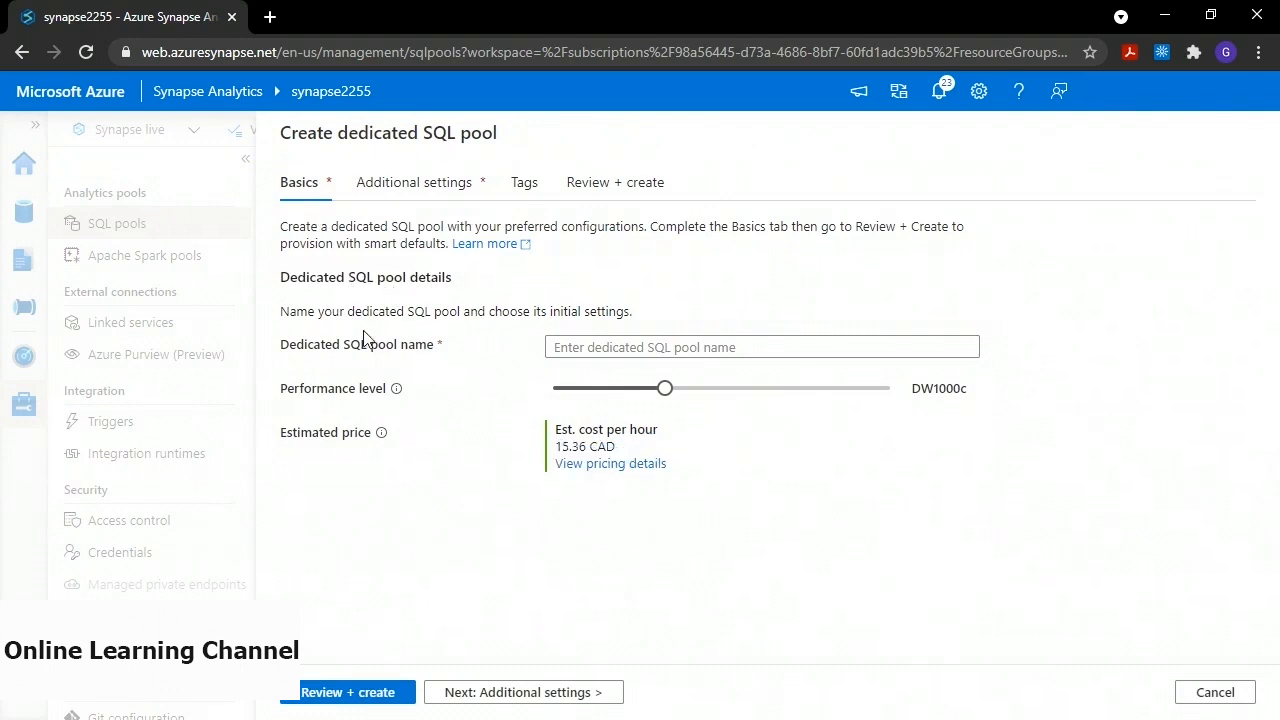
left_click(626, 347)
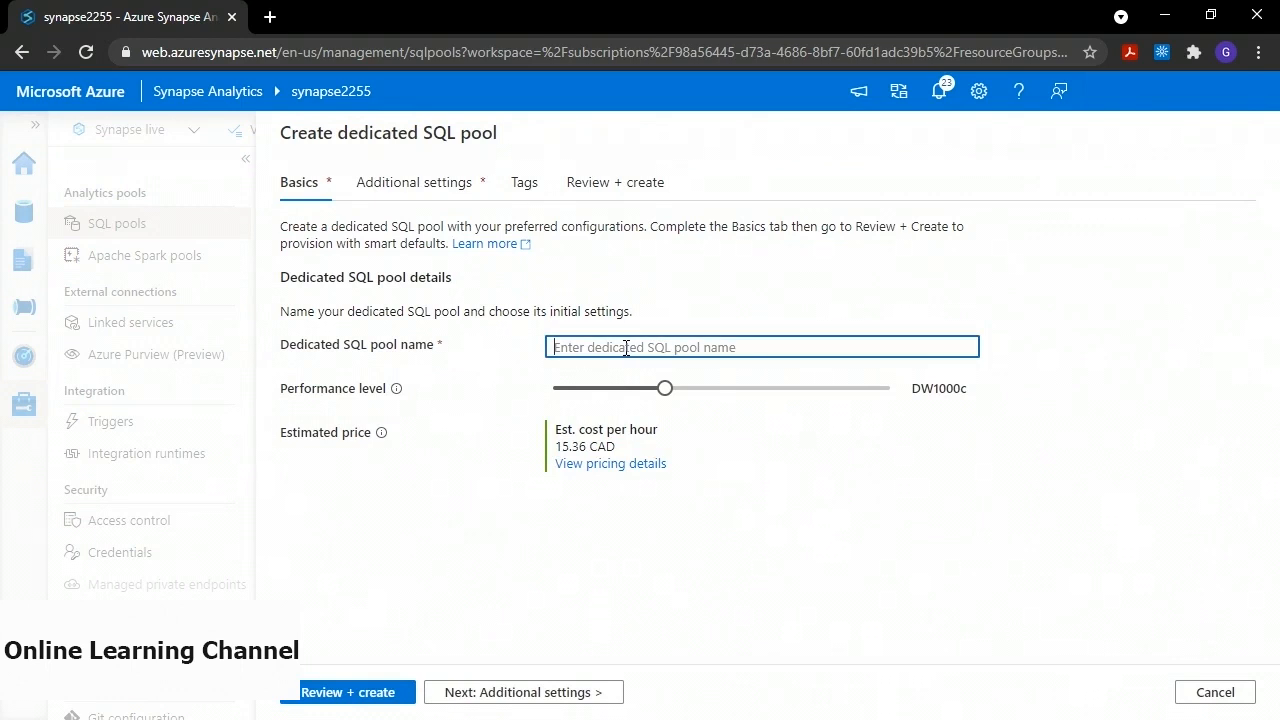
type("demosqlpool")
left_click_drag(665, 388, 553, 388)
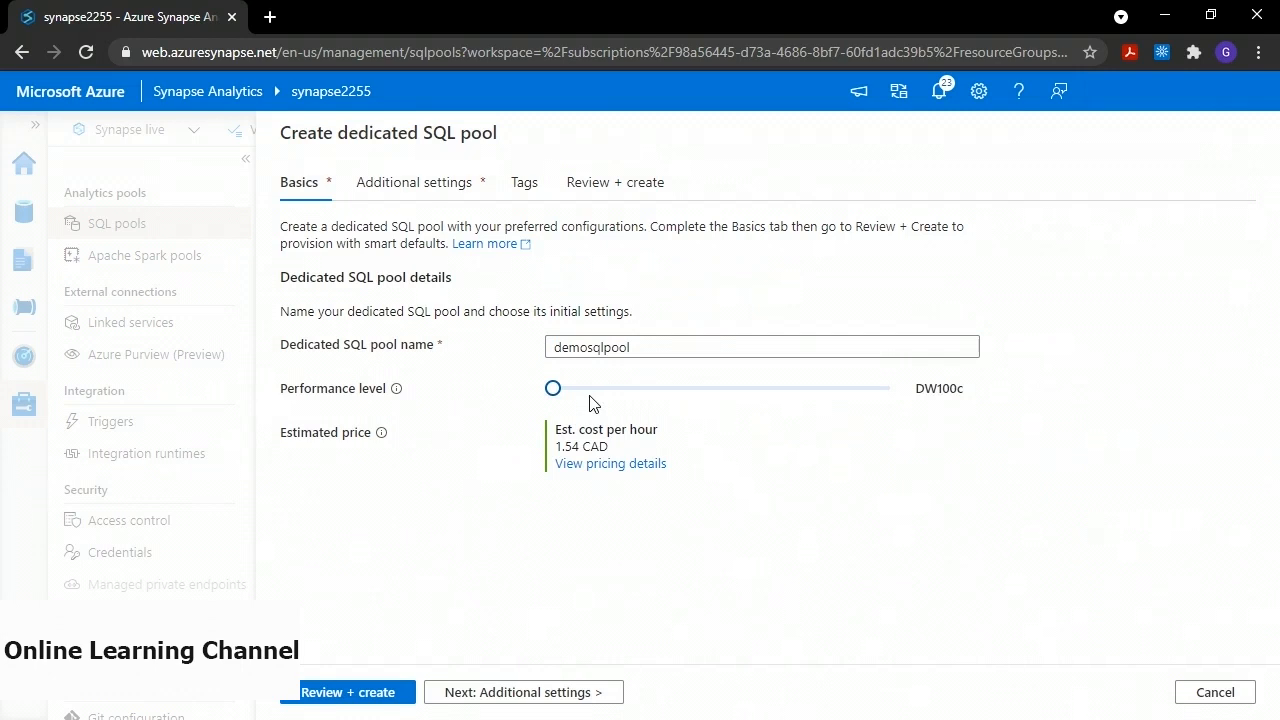
left_click(349, 694)
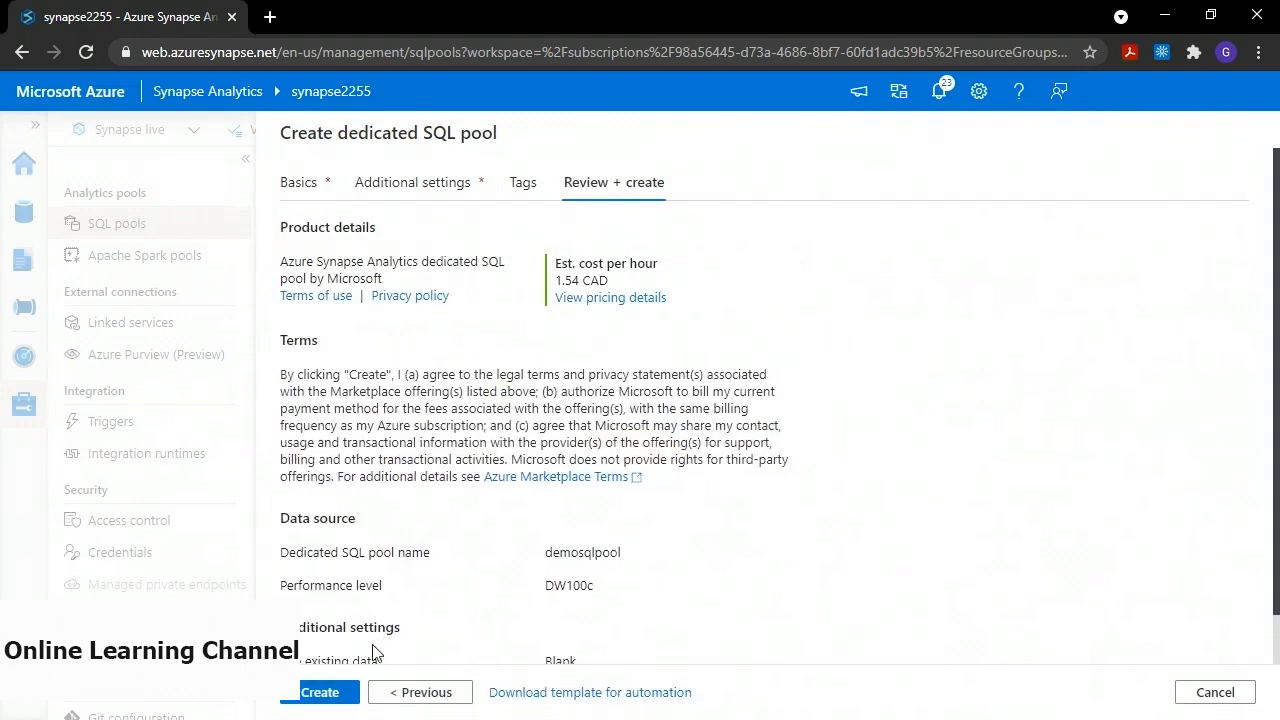
left_click(318, 696)
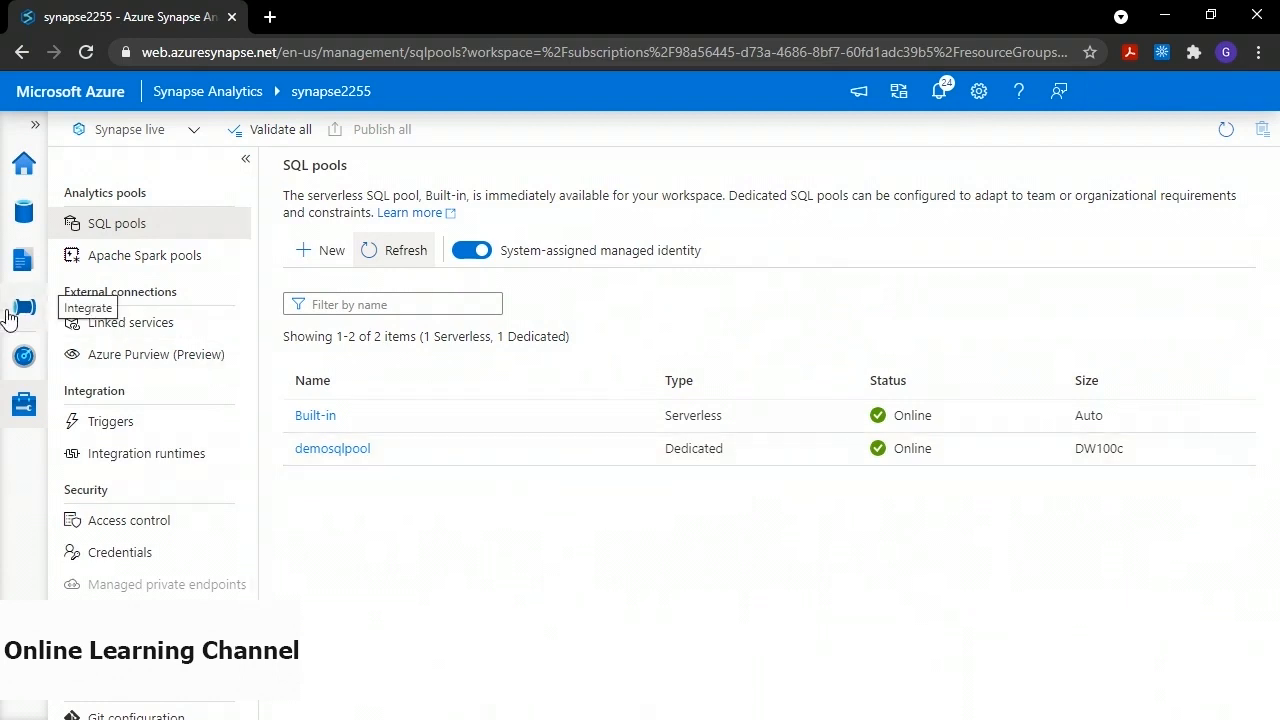
Refresh the workspace databases in the Data hub and expand demosqlpool to show its object folders
left_click(24, 216)
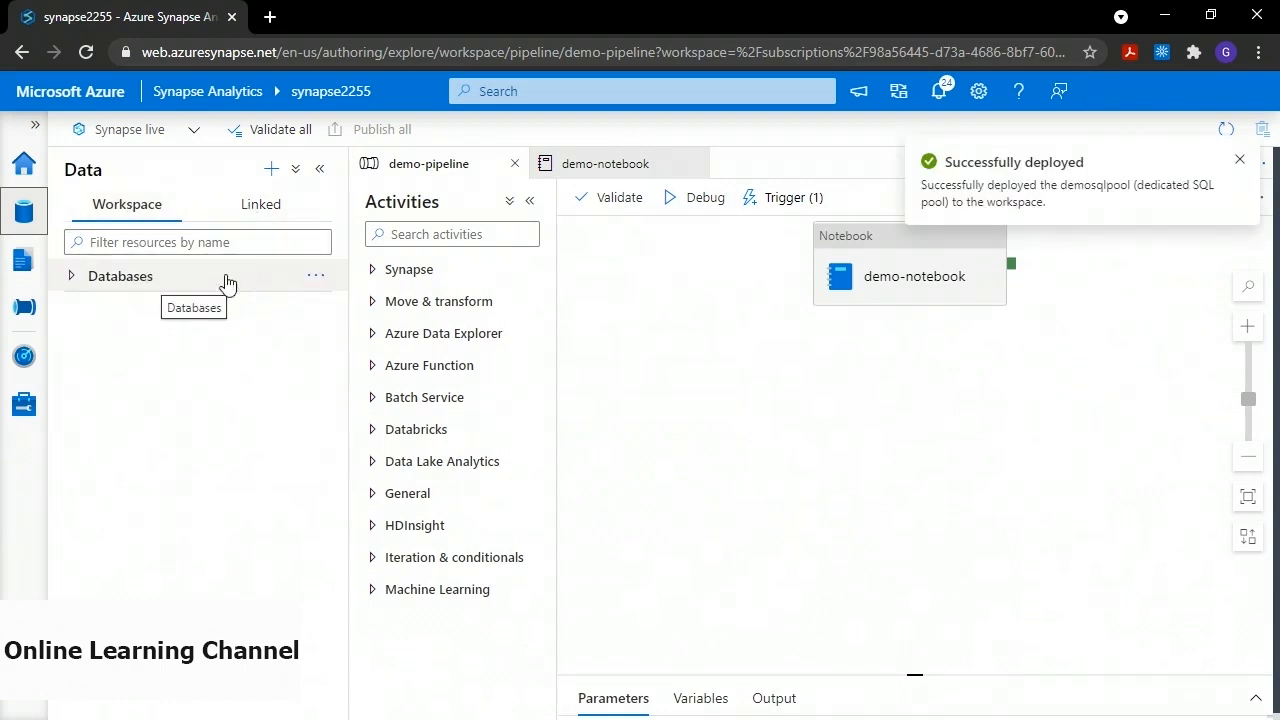
left_click(316, 287)
left_click(345, 307)
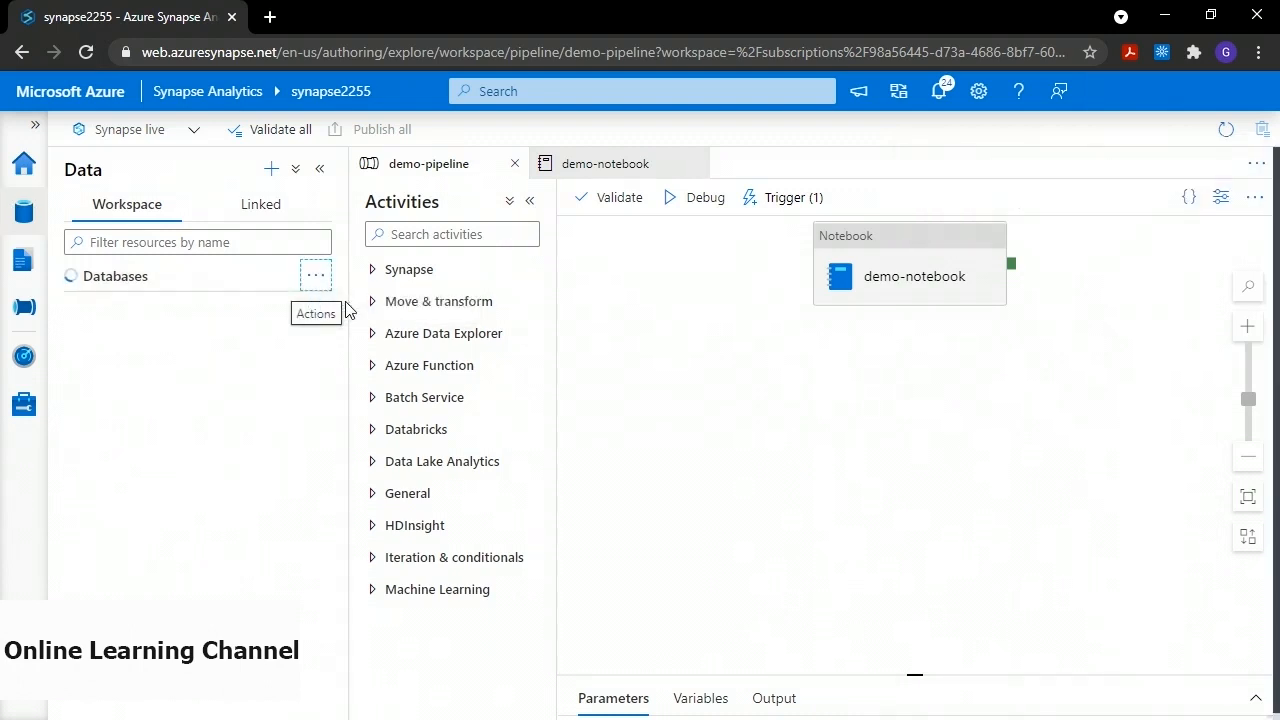
left_click(73, 277)
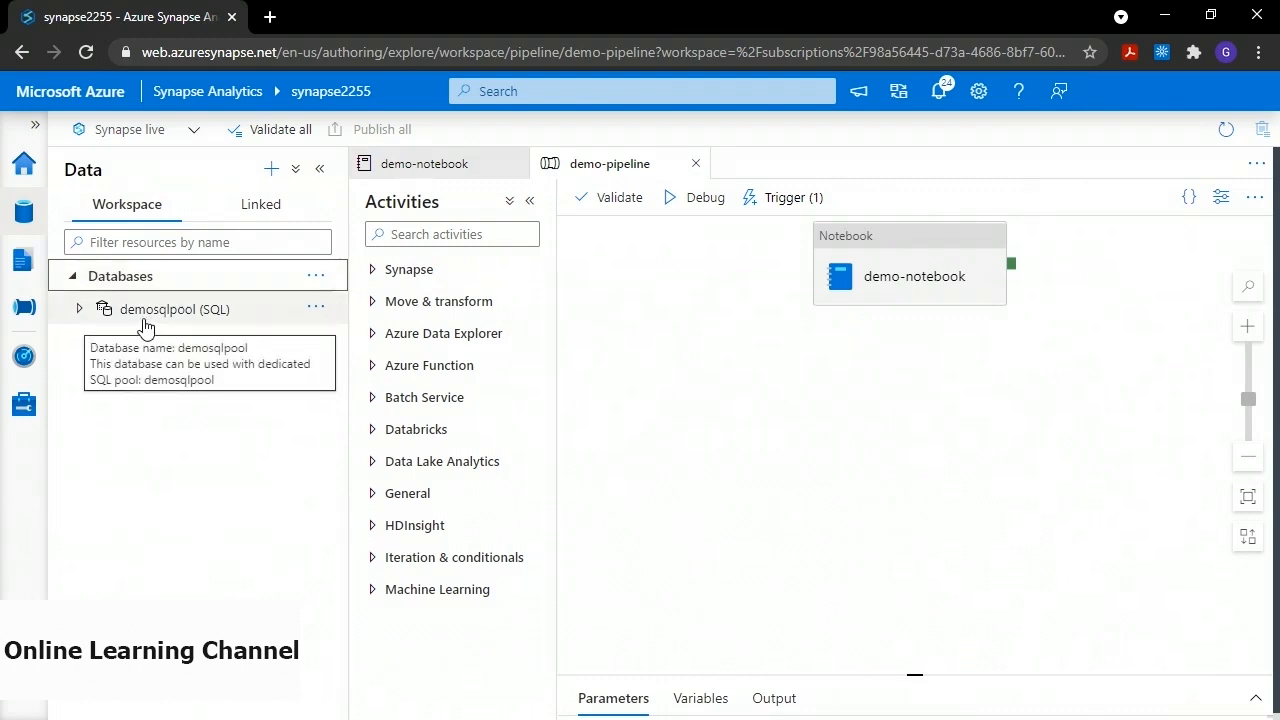
left_click(81, 311)
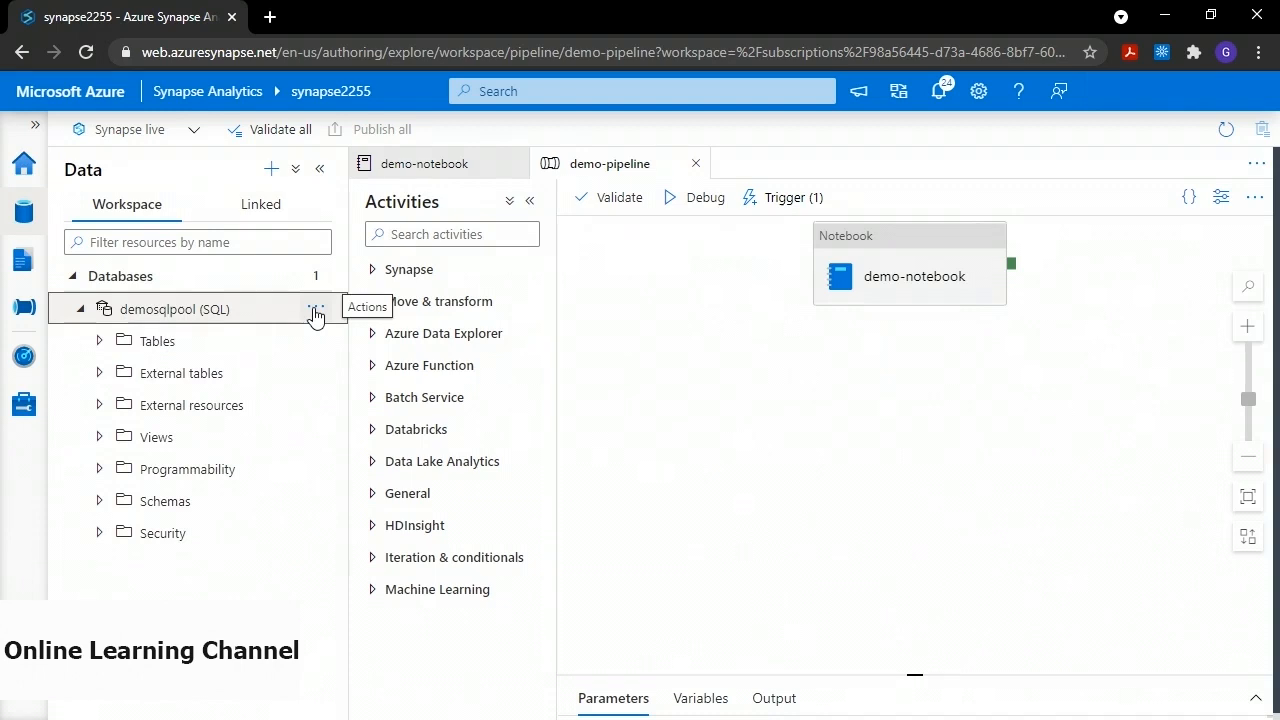
Create an empty SQL script for demosqlpool and run the query "select * from sometable" in it
left_click(315, 313)
mouse_move(346, 346)
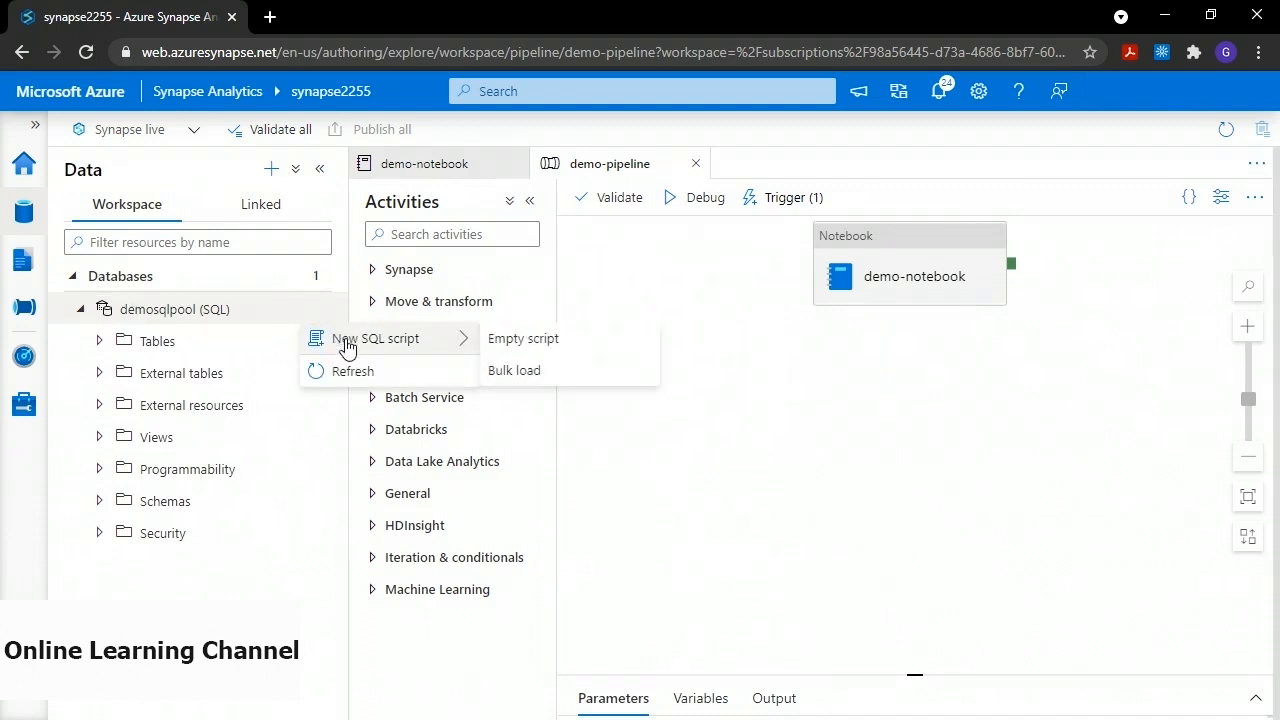
left_click(537, 340)
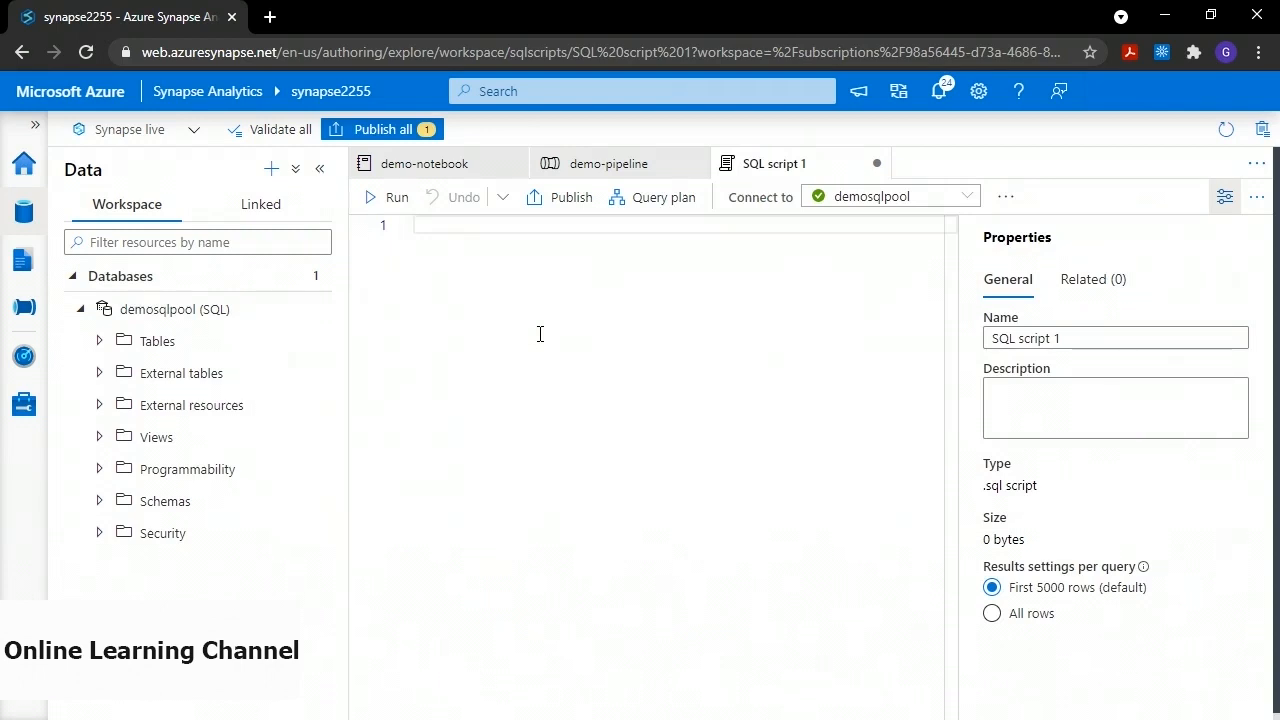
type("select ")
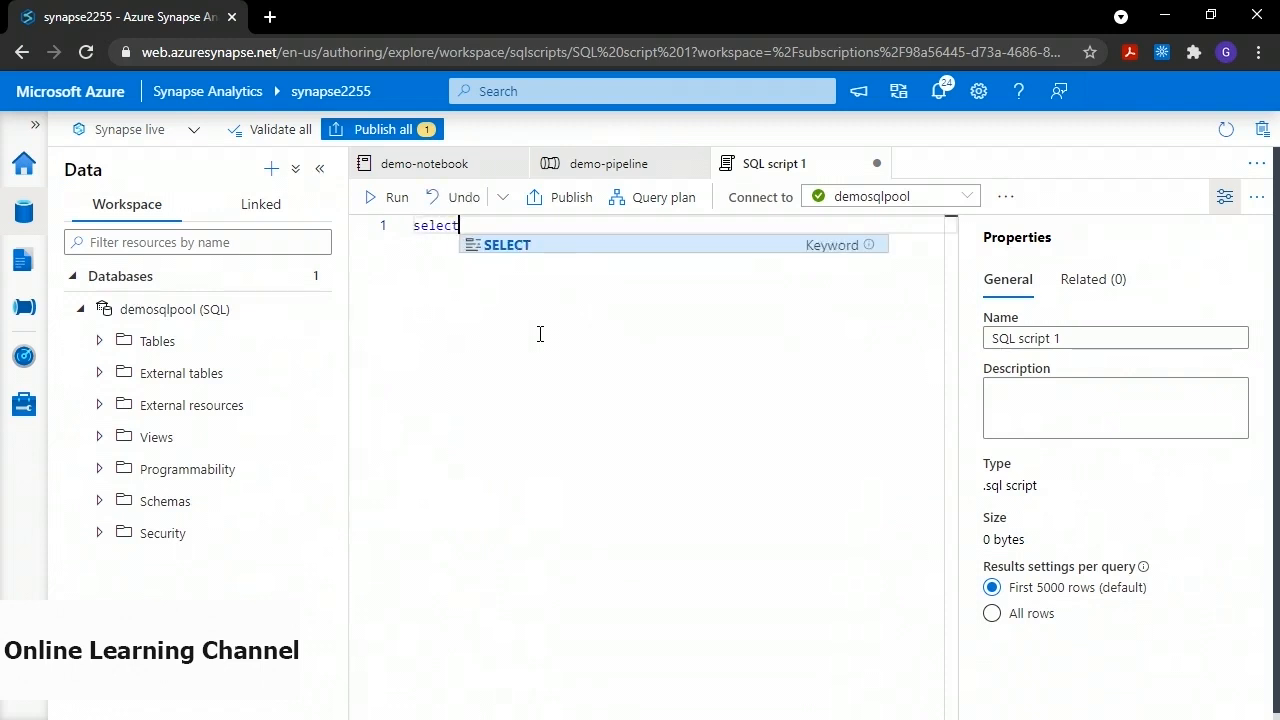
type("* from sometable")
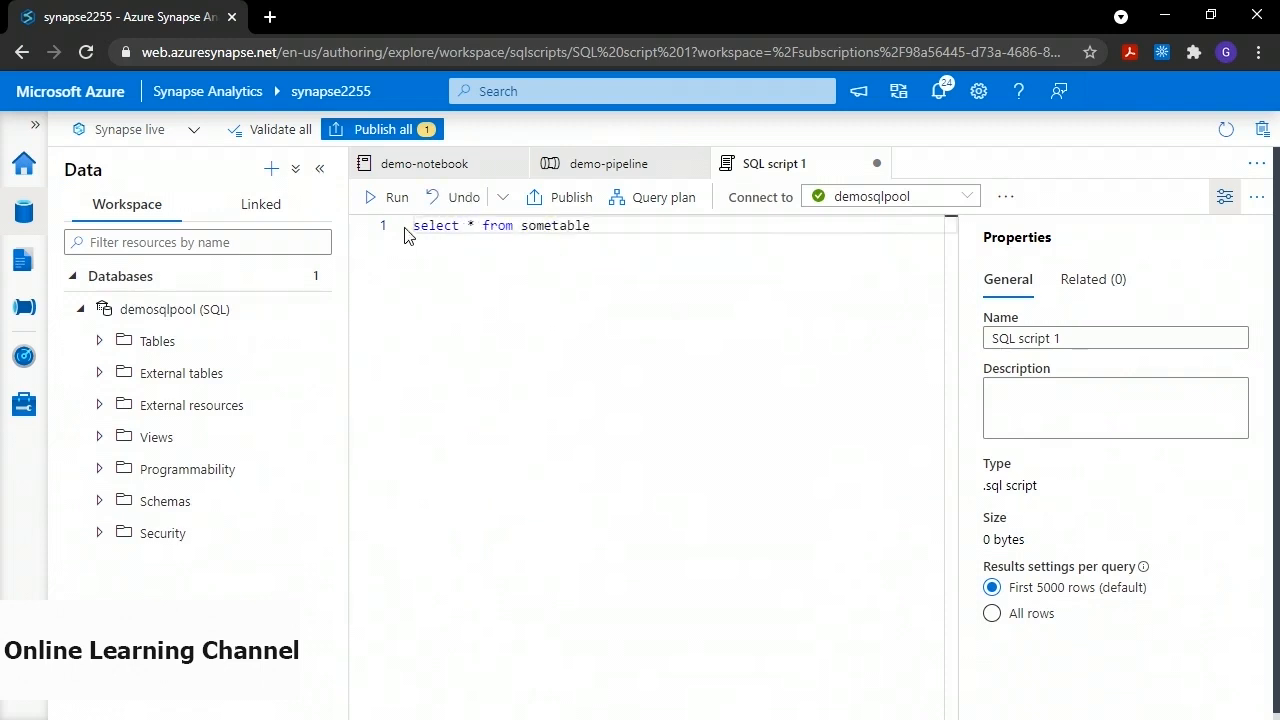
left_click(390, 199)
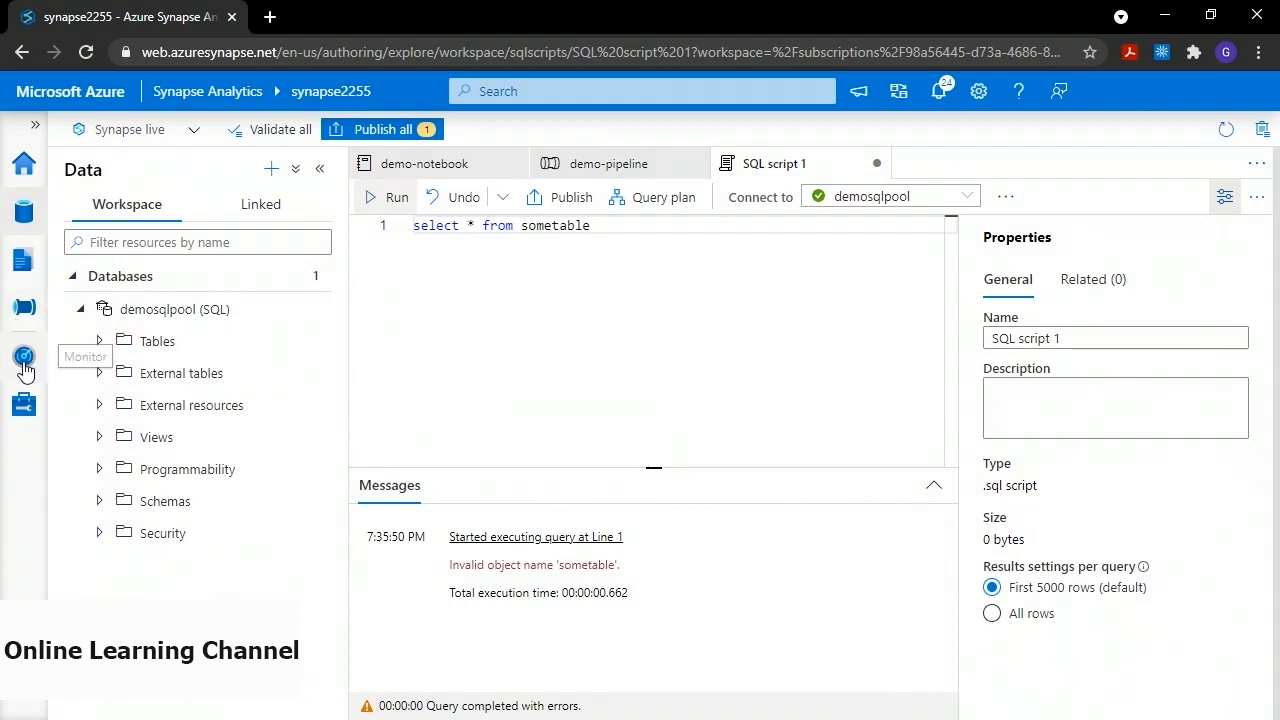
Filter the monitored SQL requests to the demosqlpool pool and view the full content of the "select * from sometable" request
left_click(22, 358)
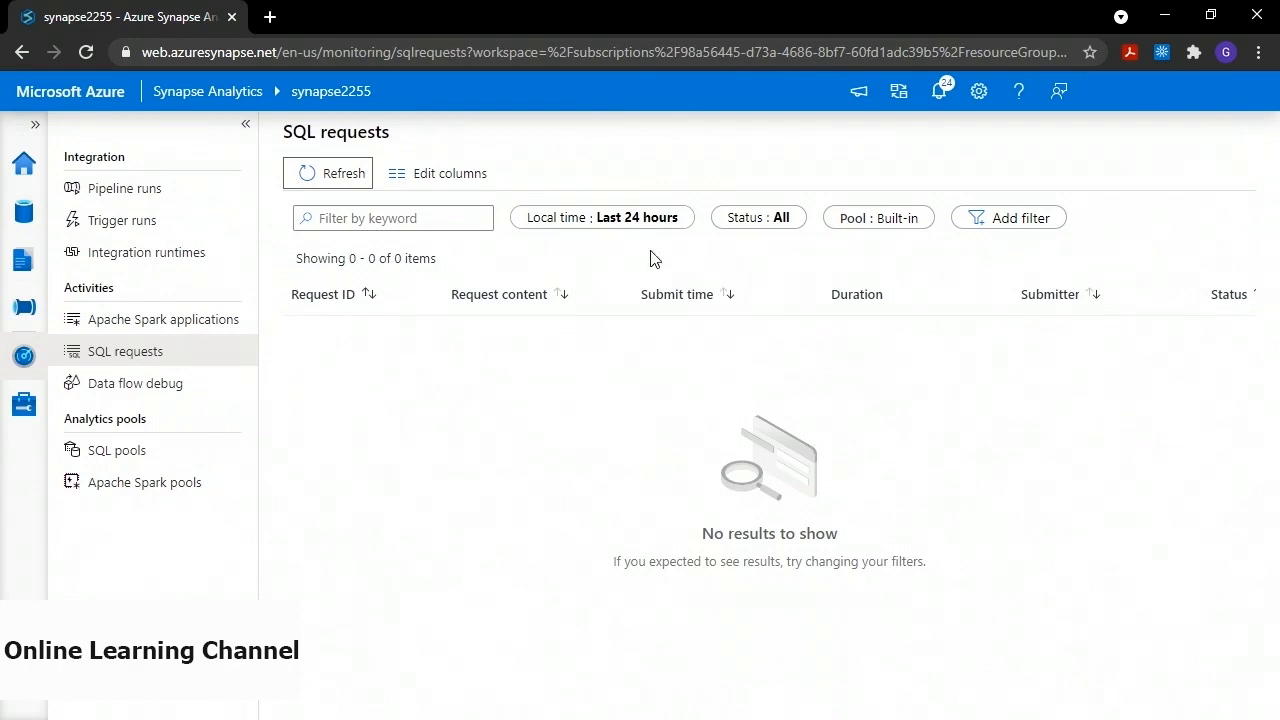
left_click(886, 226)
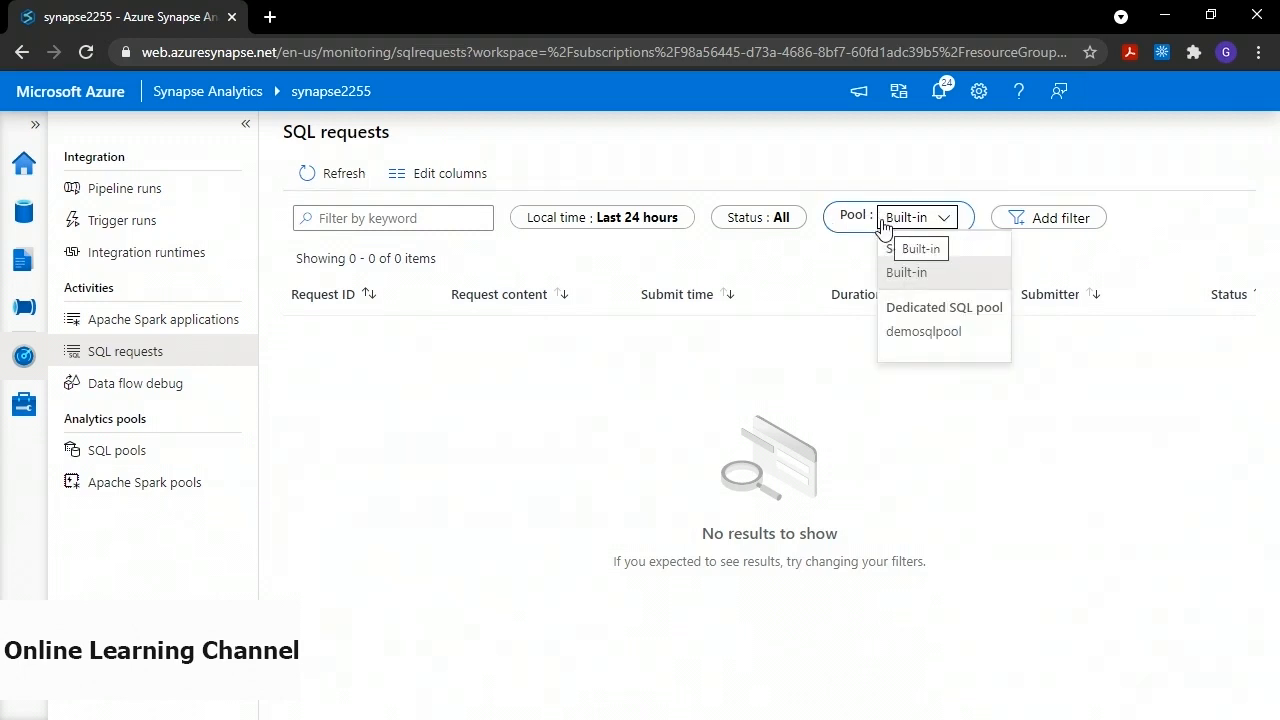
left_click(924, 334)
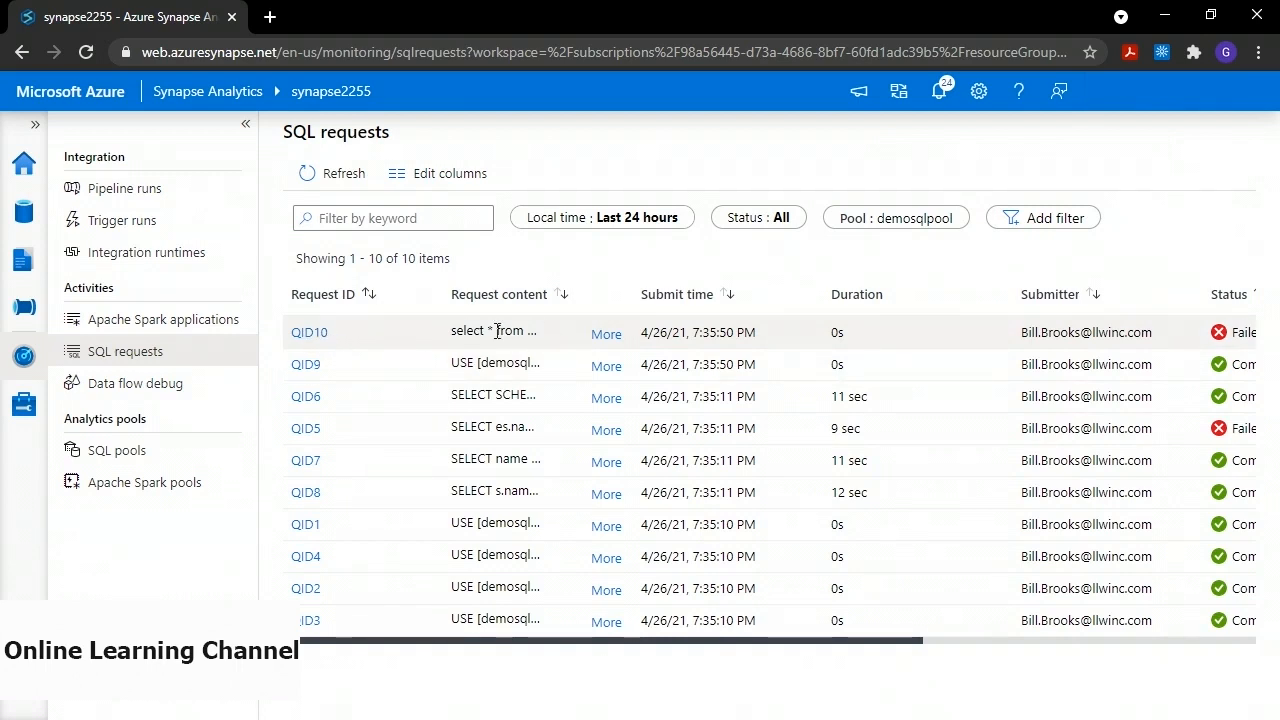
left_click(602, 335)
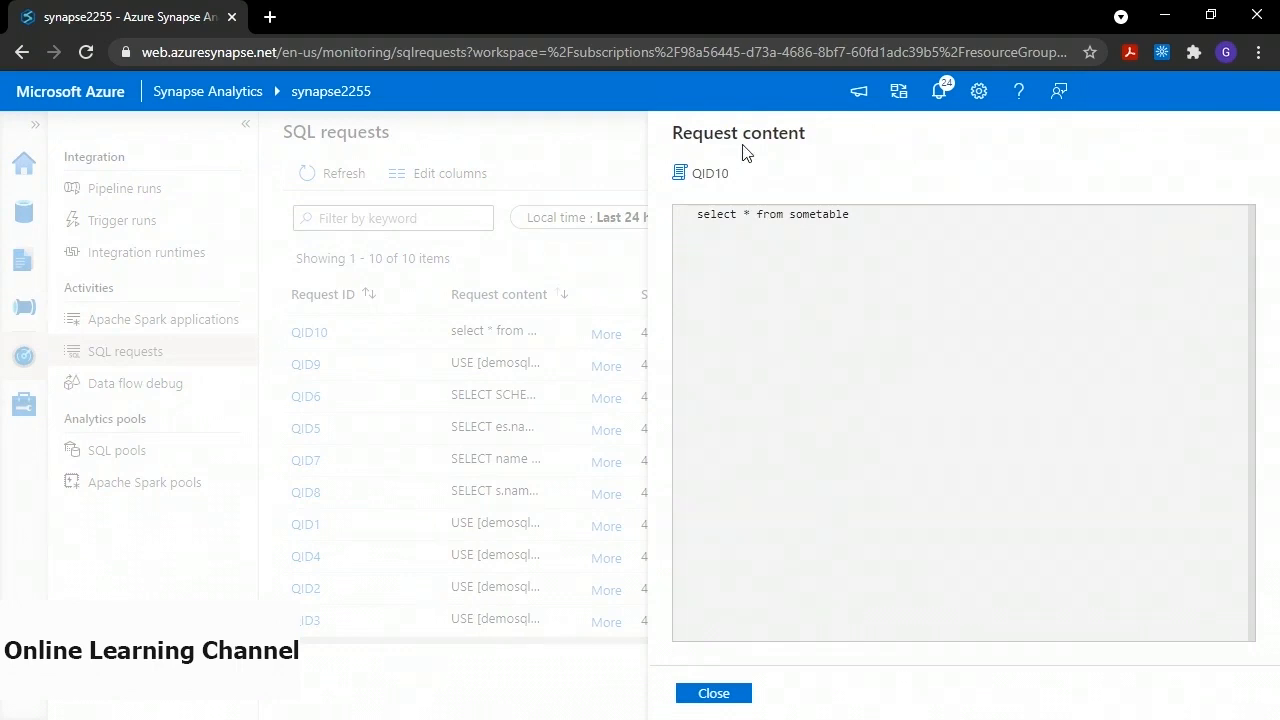
left_click(713, 693)
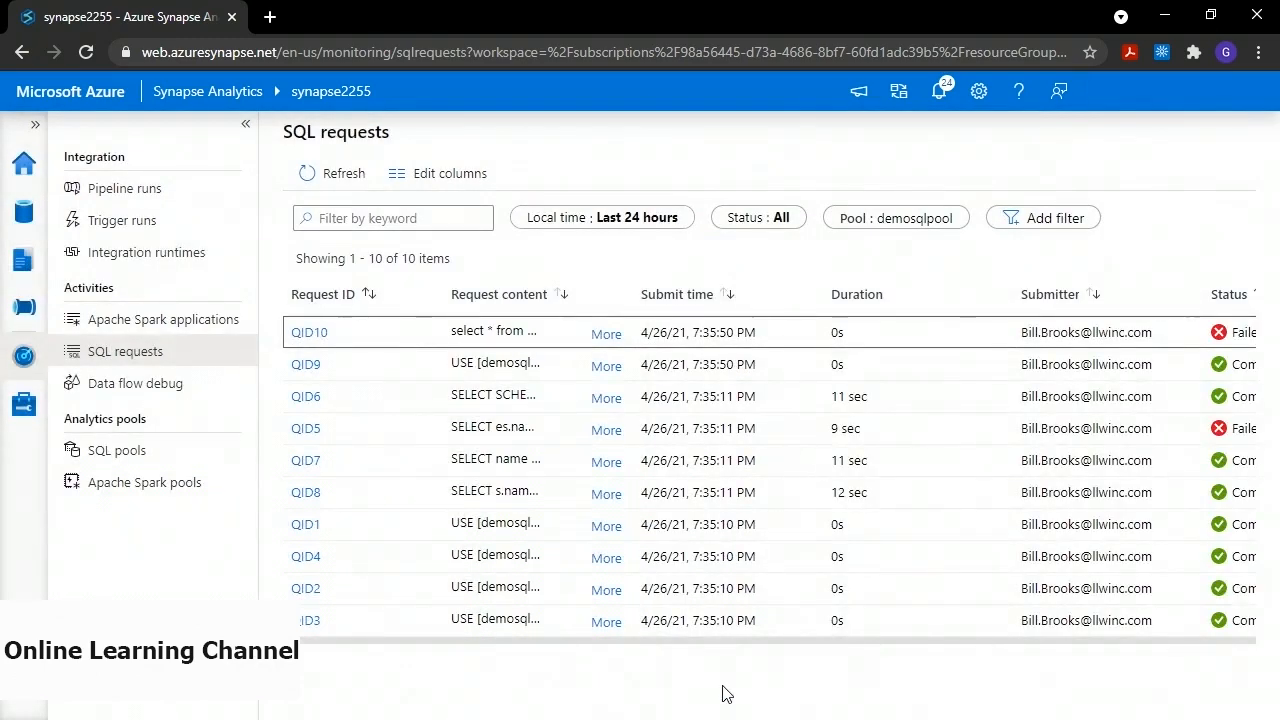
mouse_move(760, 648)
left_mouse_down()
mouse_move(1073, 641)
mouse_move(775, 645)
left_mouse_up()
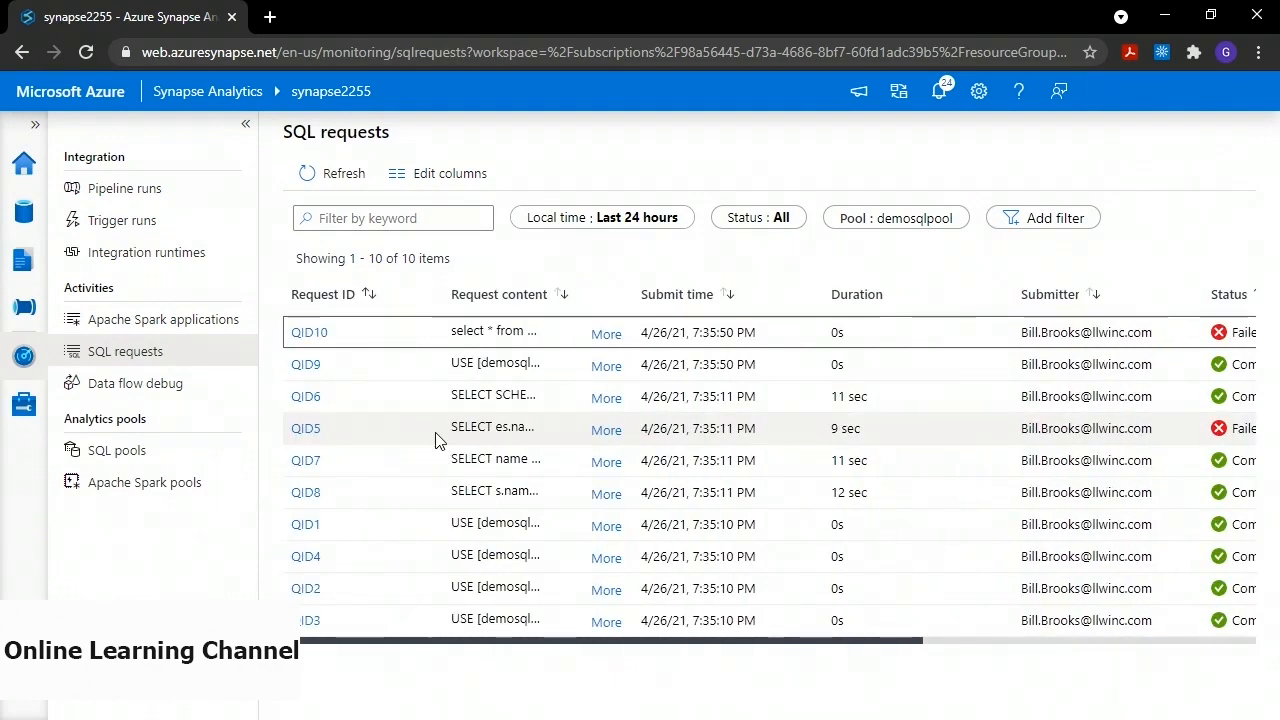
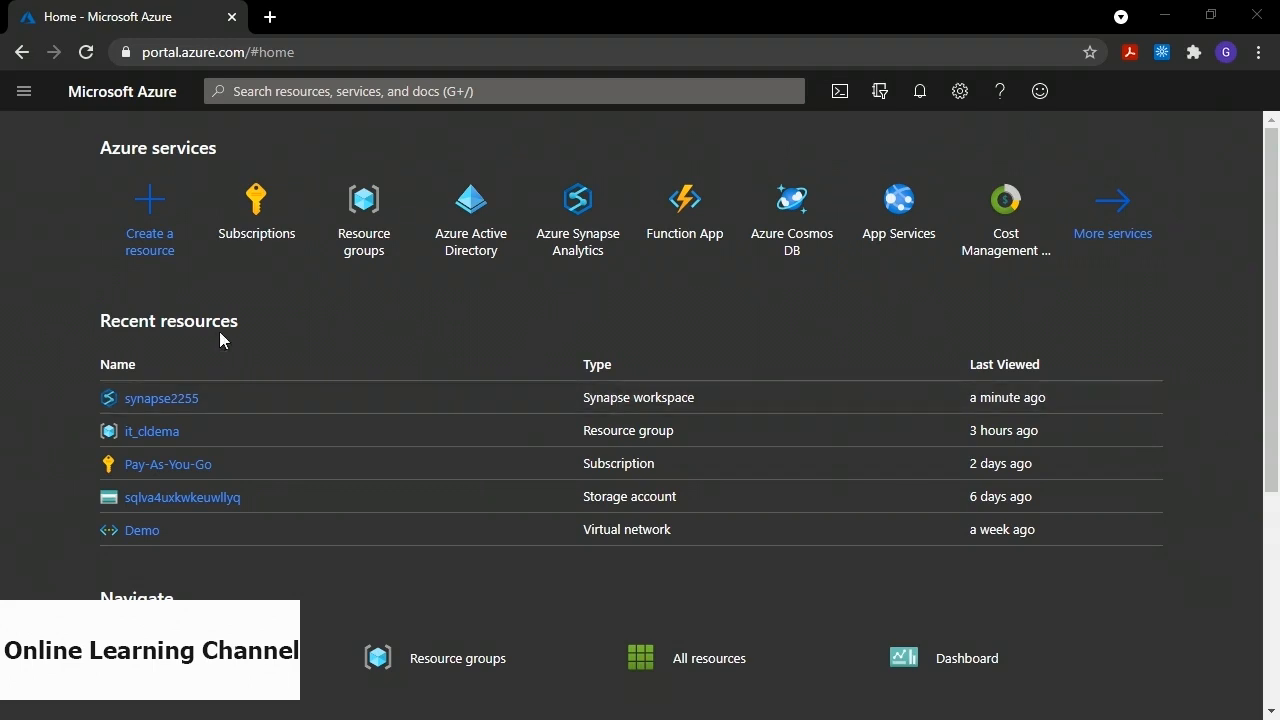
Open the synapse2255 workspace from the Azure portal's recent resources and launch Synapse Studio for it
left_click(180, 408)
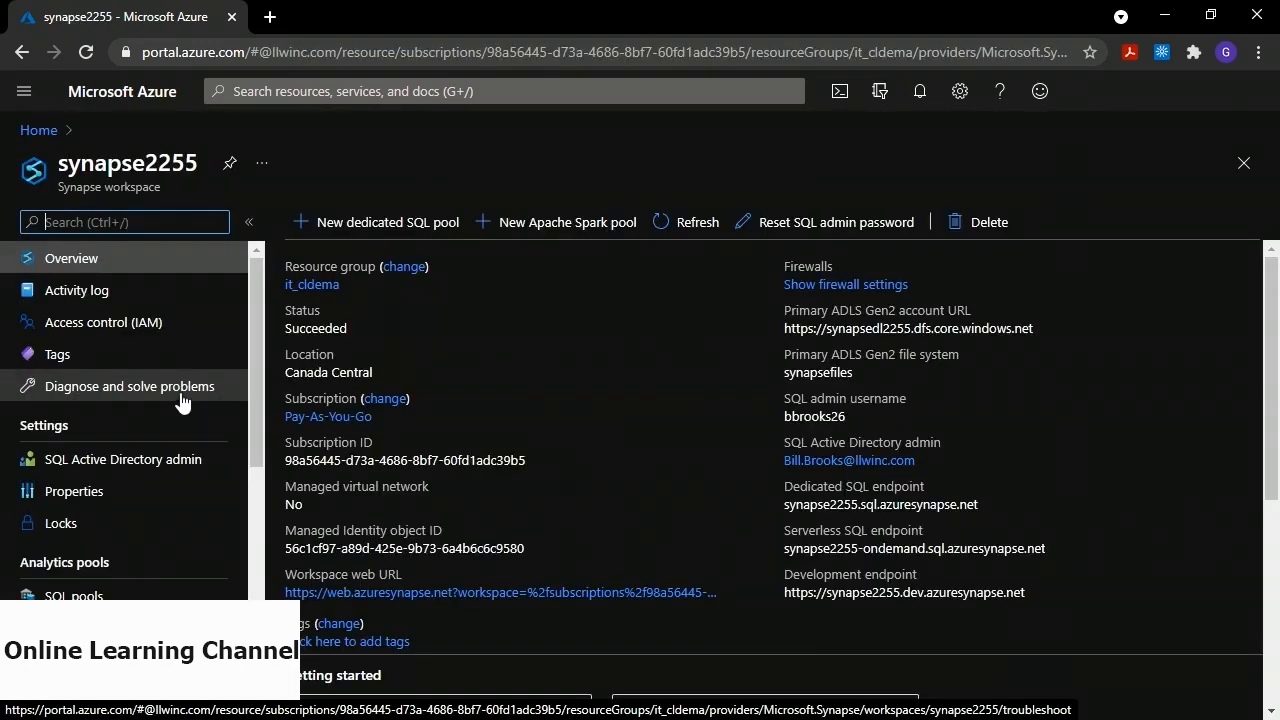
scroll(551, 363, "down", 4)
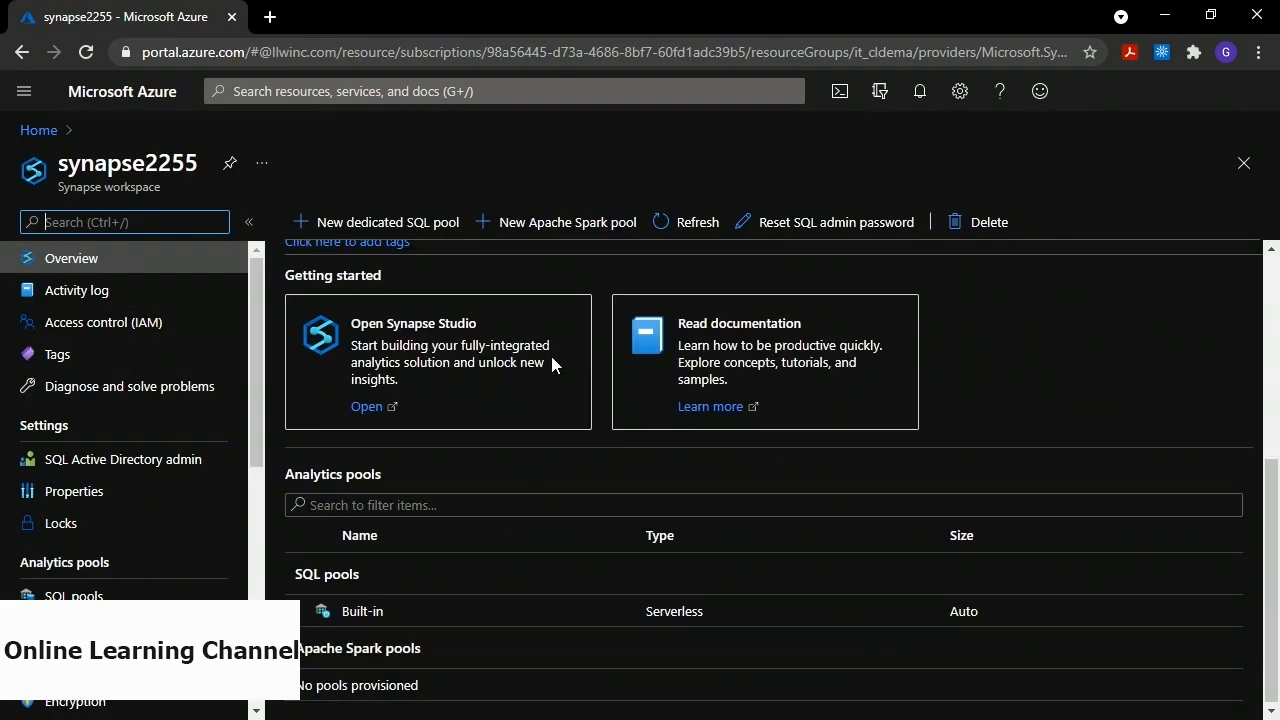
left_click(366, 408)
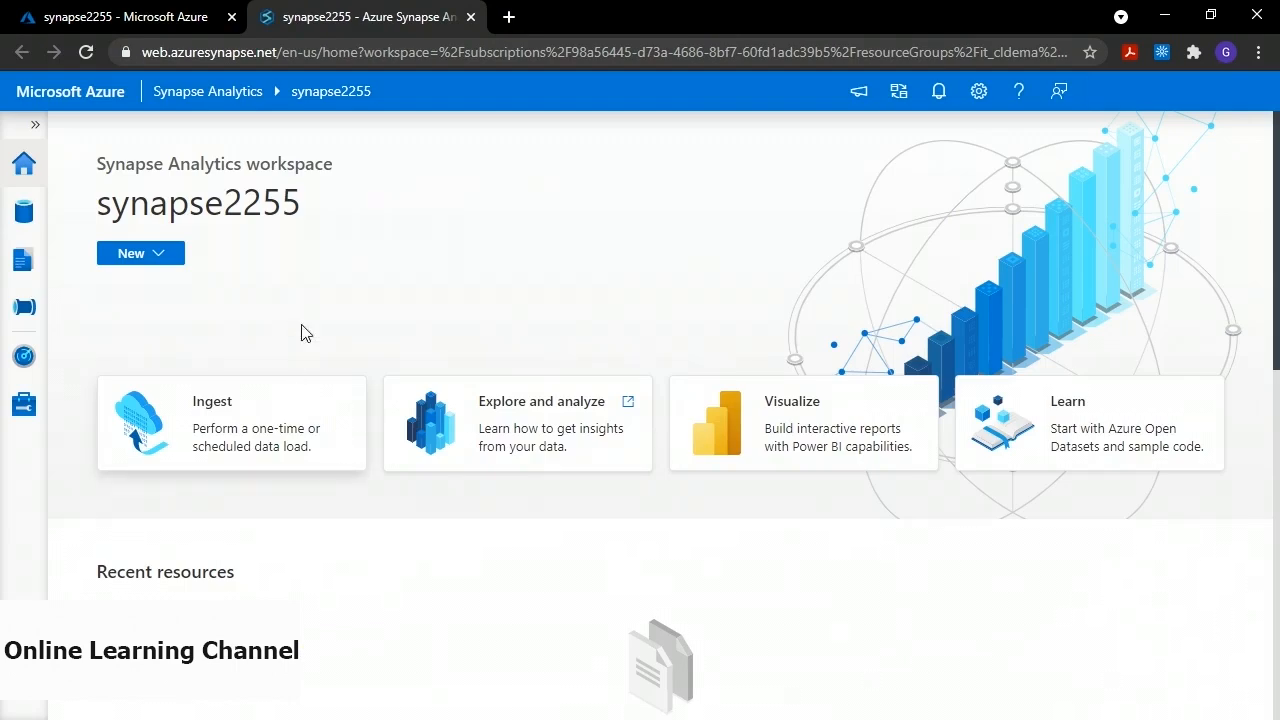
Add the "Query data with SQL" sample from the Knowledge center and publish the new SQL script
left_click(1076, 424)
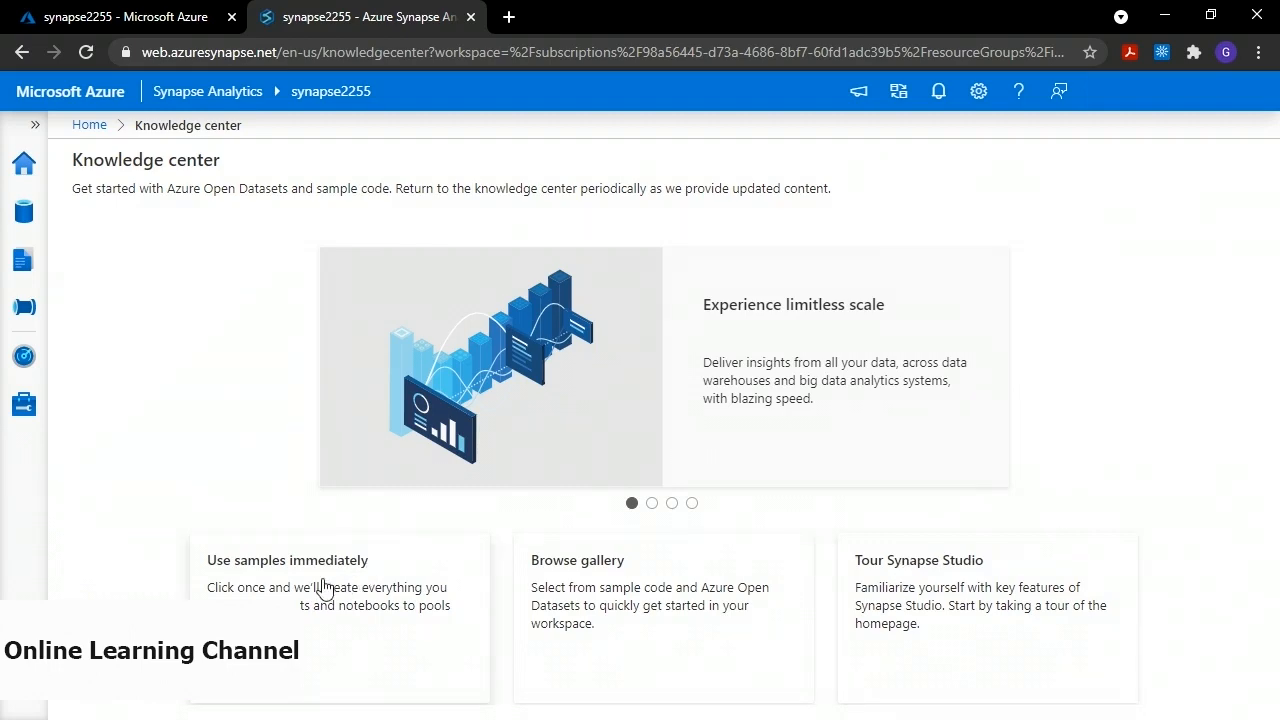
left_click(322, 586)
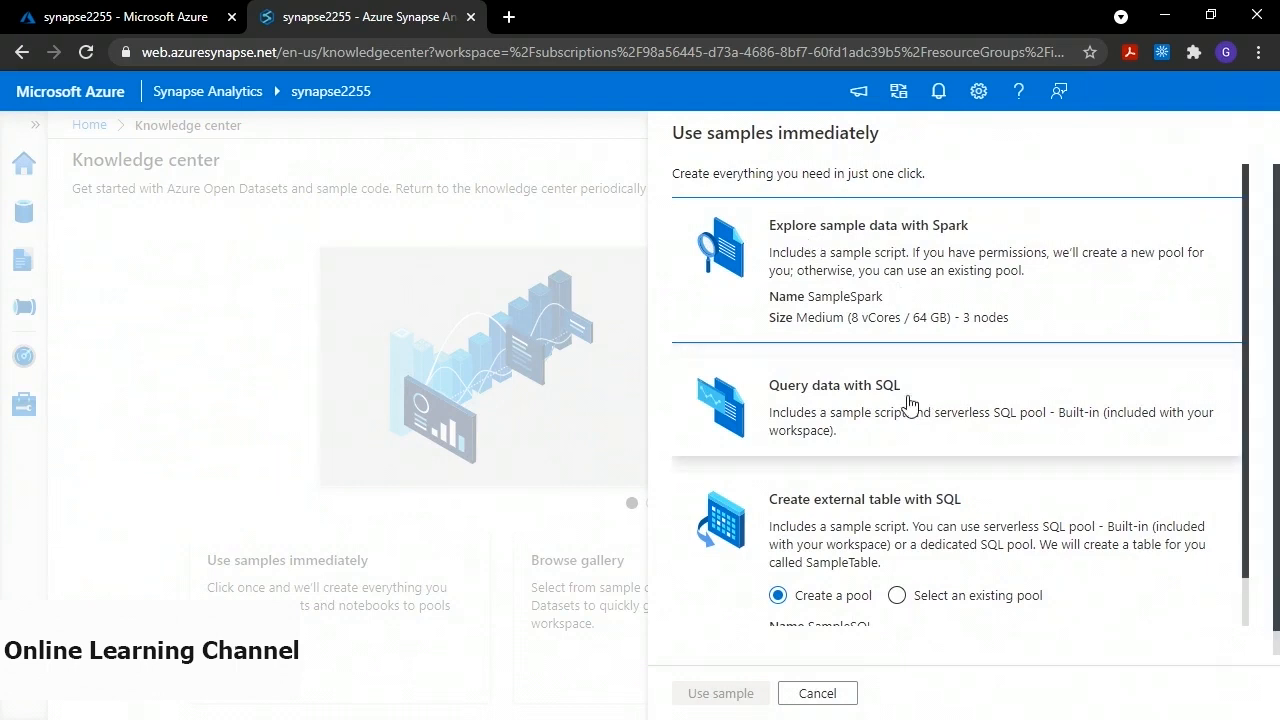
left_click(855, 414)
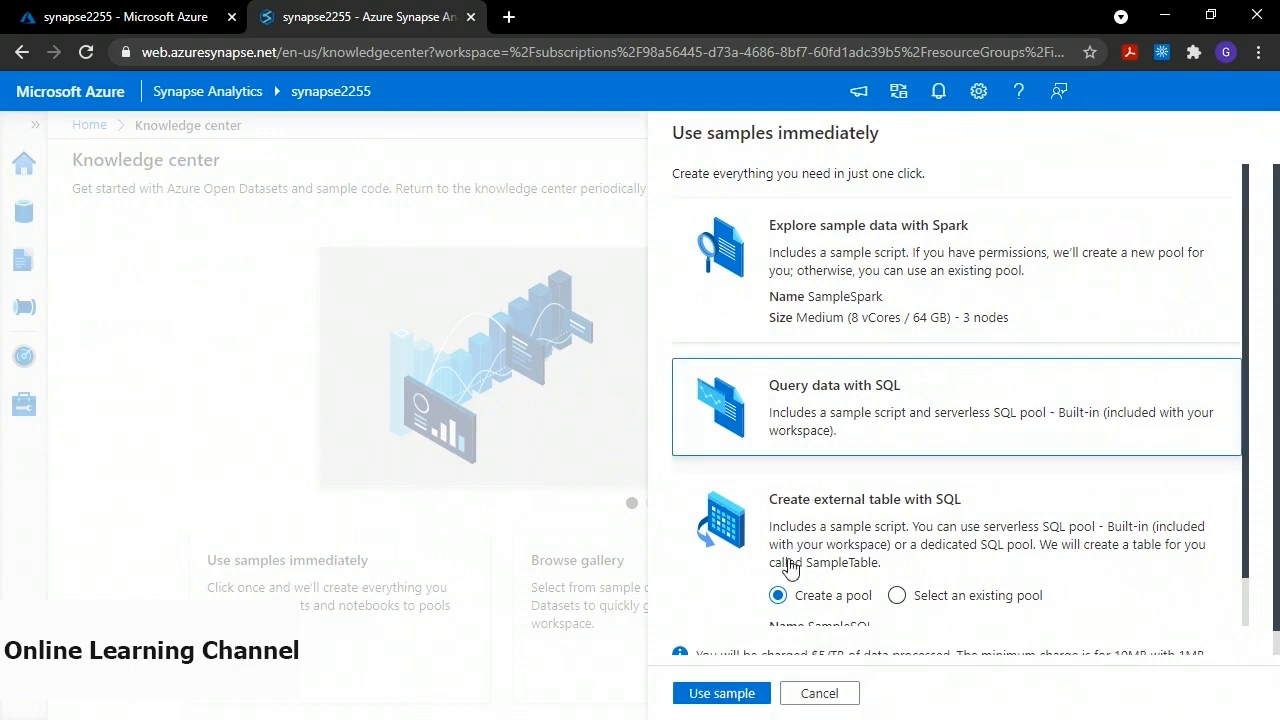
left_click(722, 694)
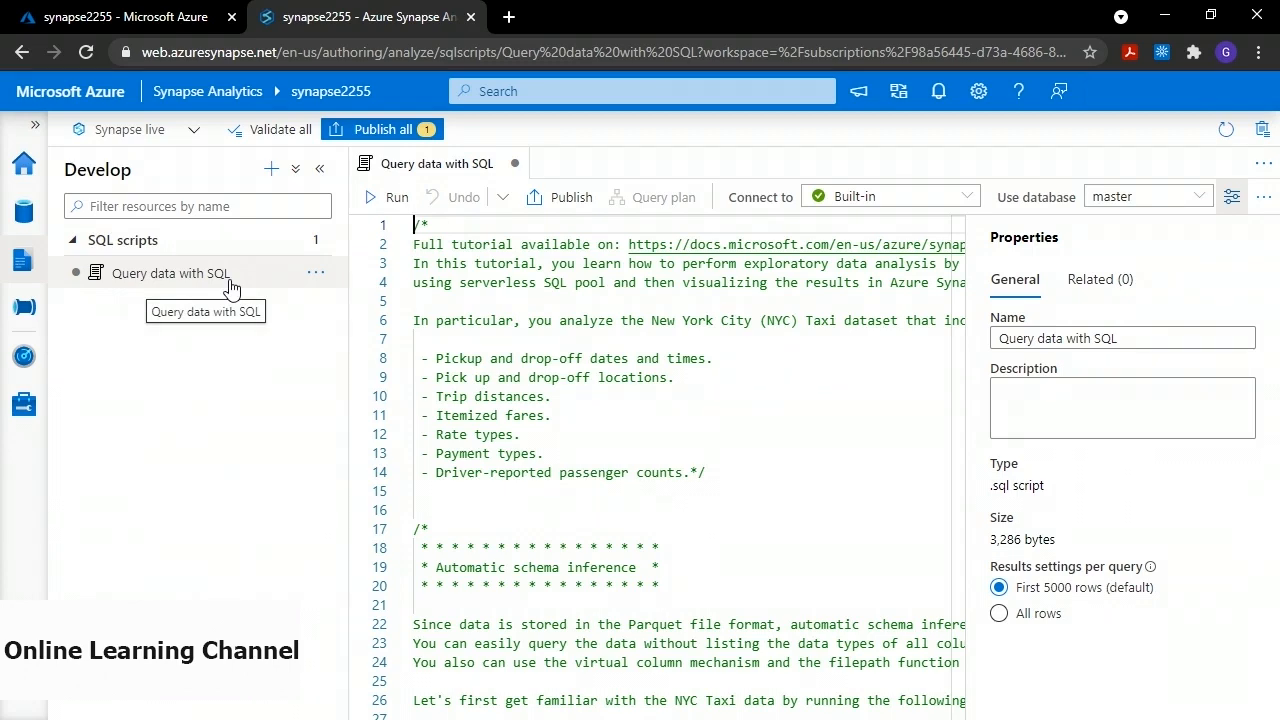
left_click(388, 132)
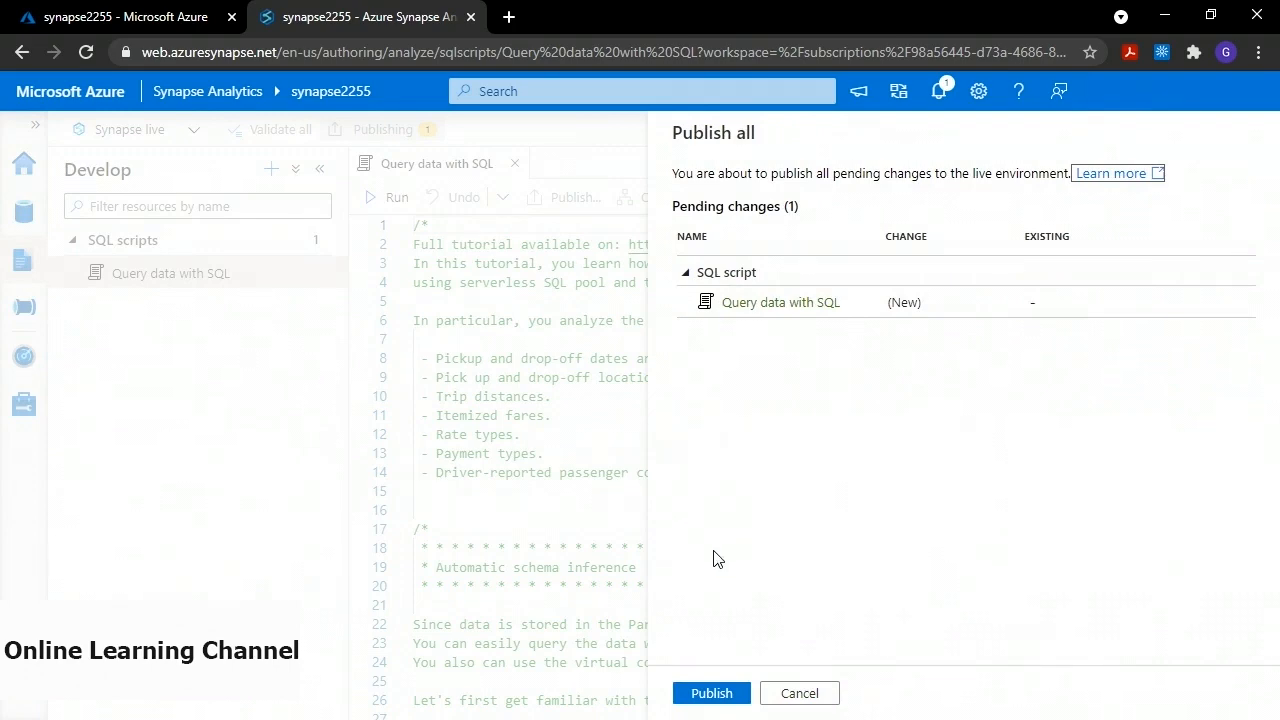
left_click(713, 696)
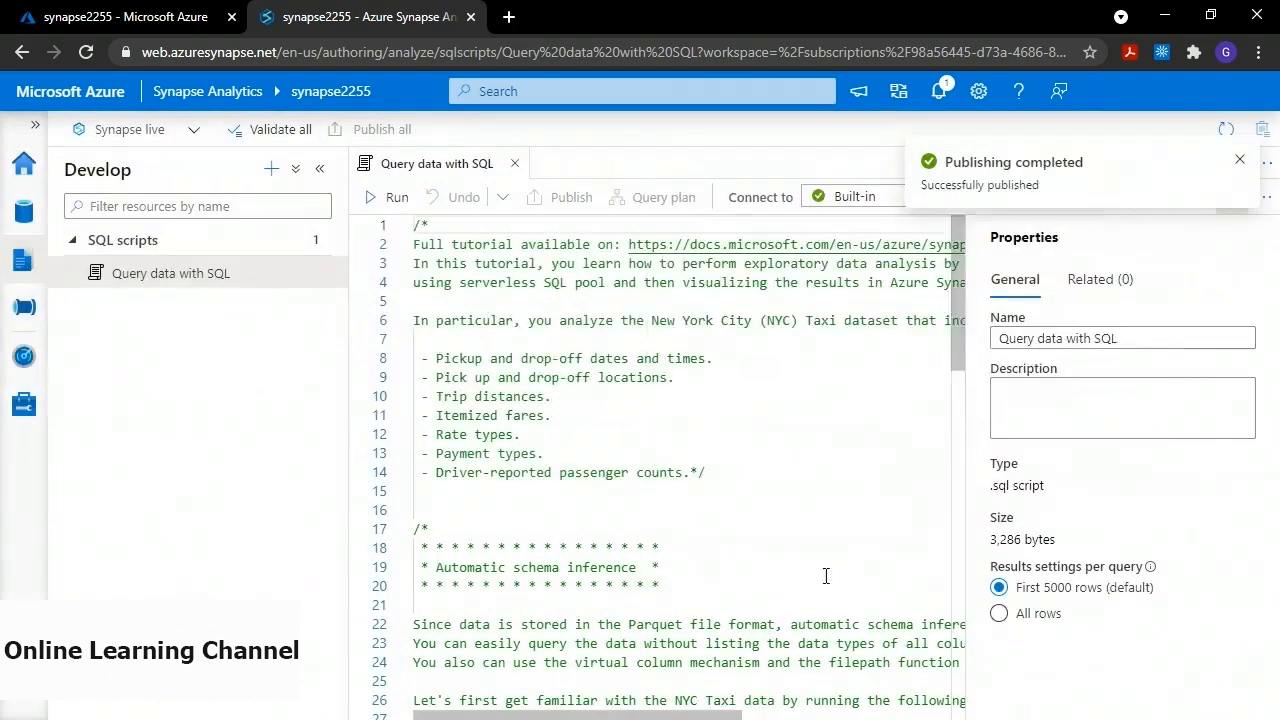
Run only the NYC Taxi SELECT TOP 100 query on lines 28 to 32 of the sample script
left_click_drag(958, 300, 956, 432)
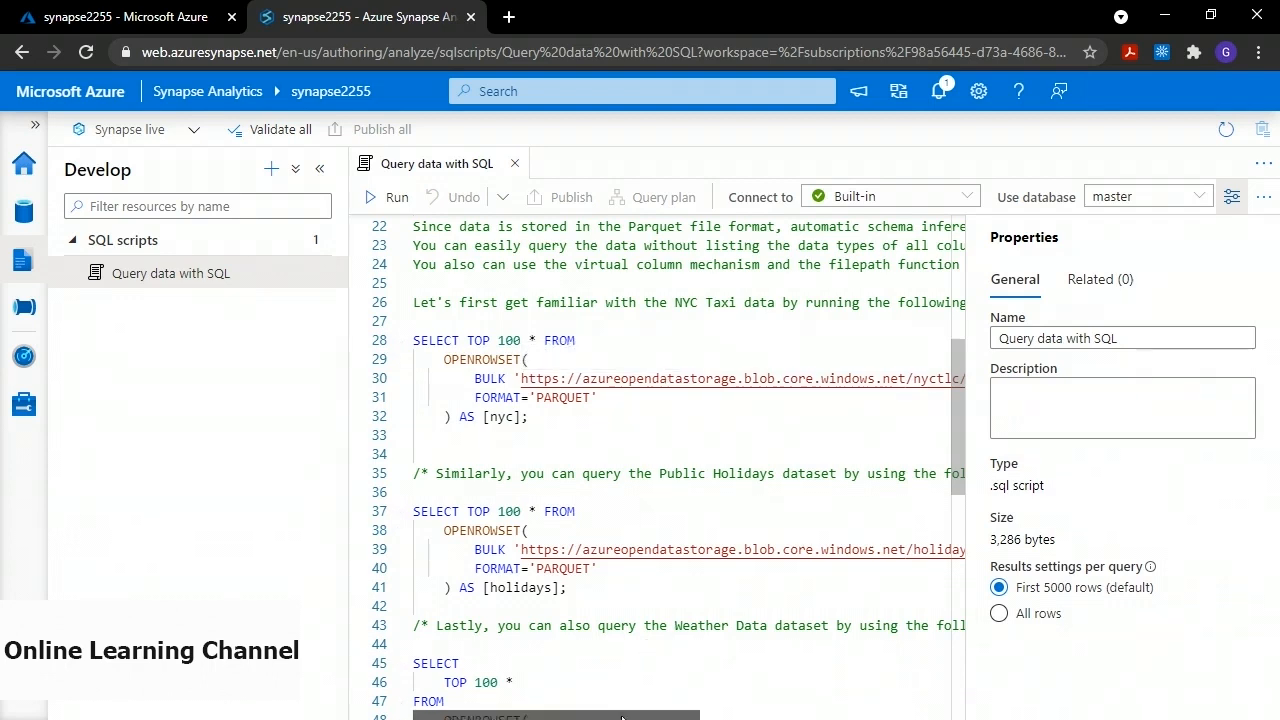
left_click_drag(625, 716, 836, 718)
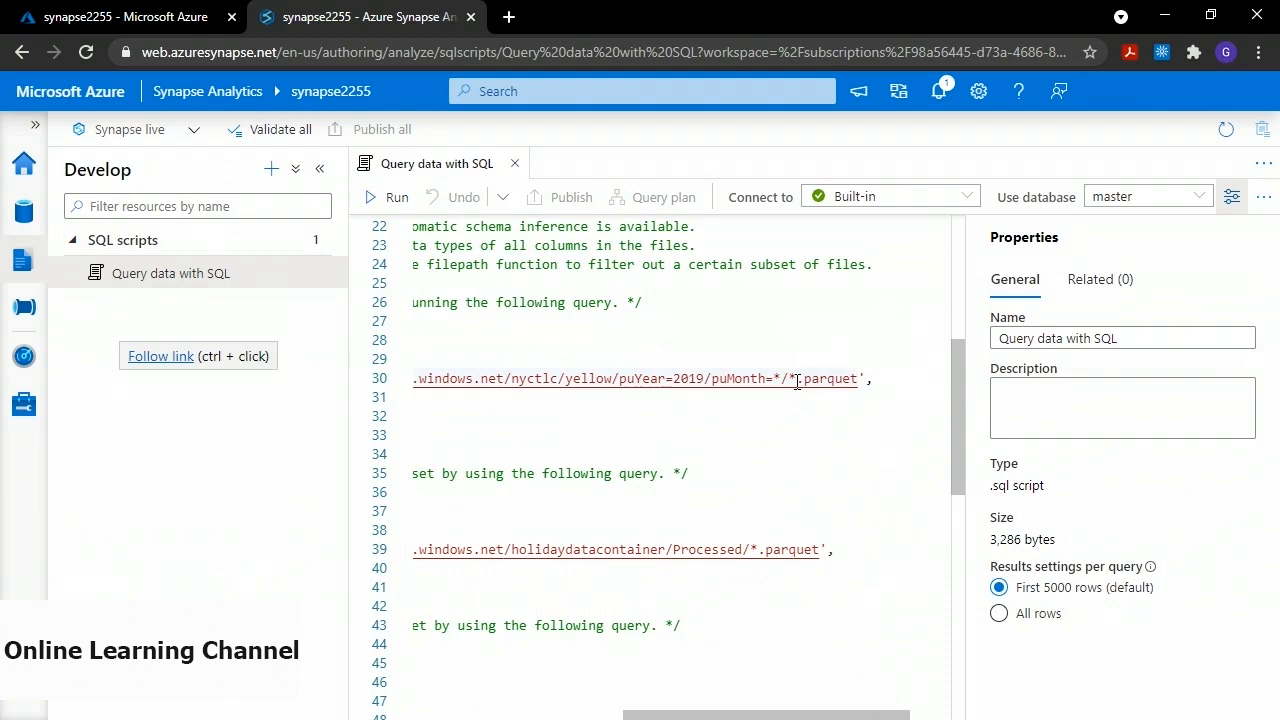
left_click_drag(770, 714, 560, 714)
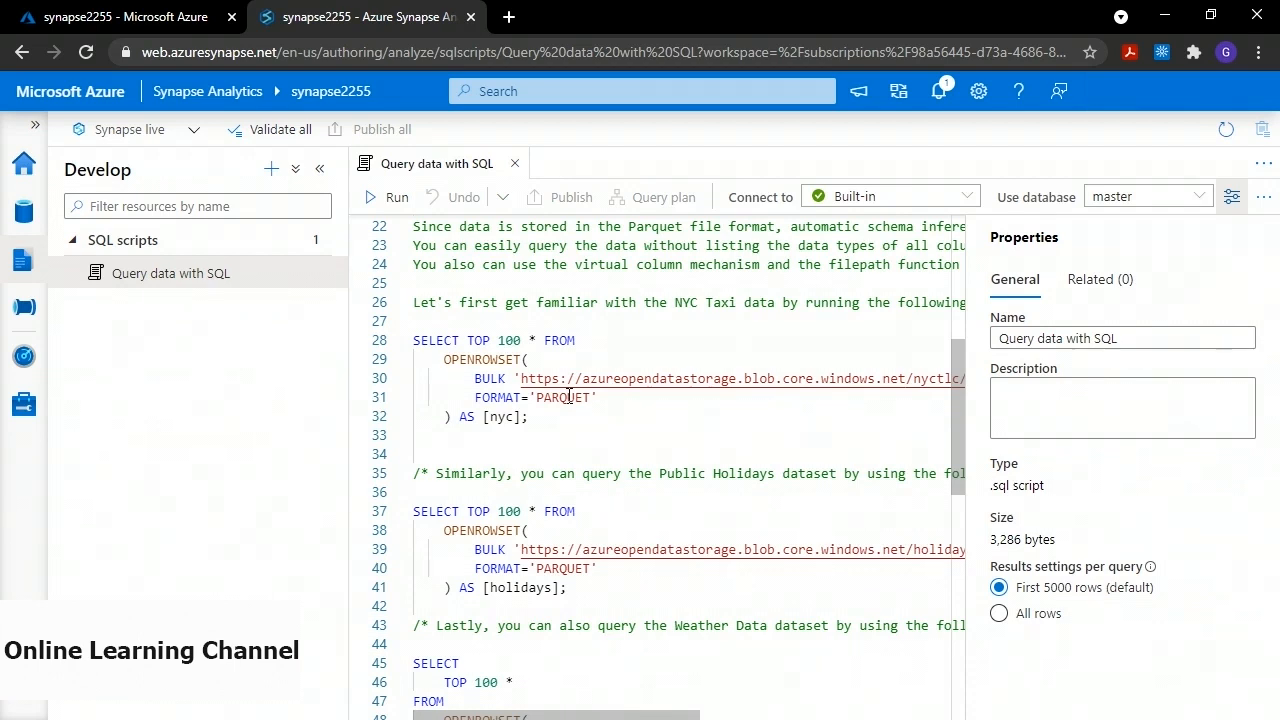
left_click(415, 341)
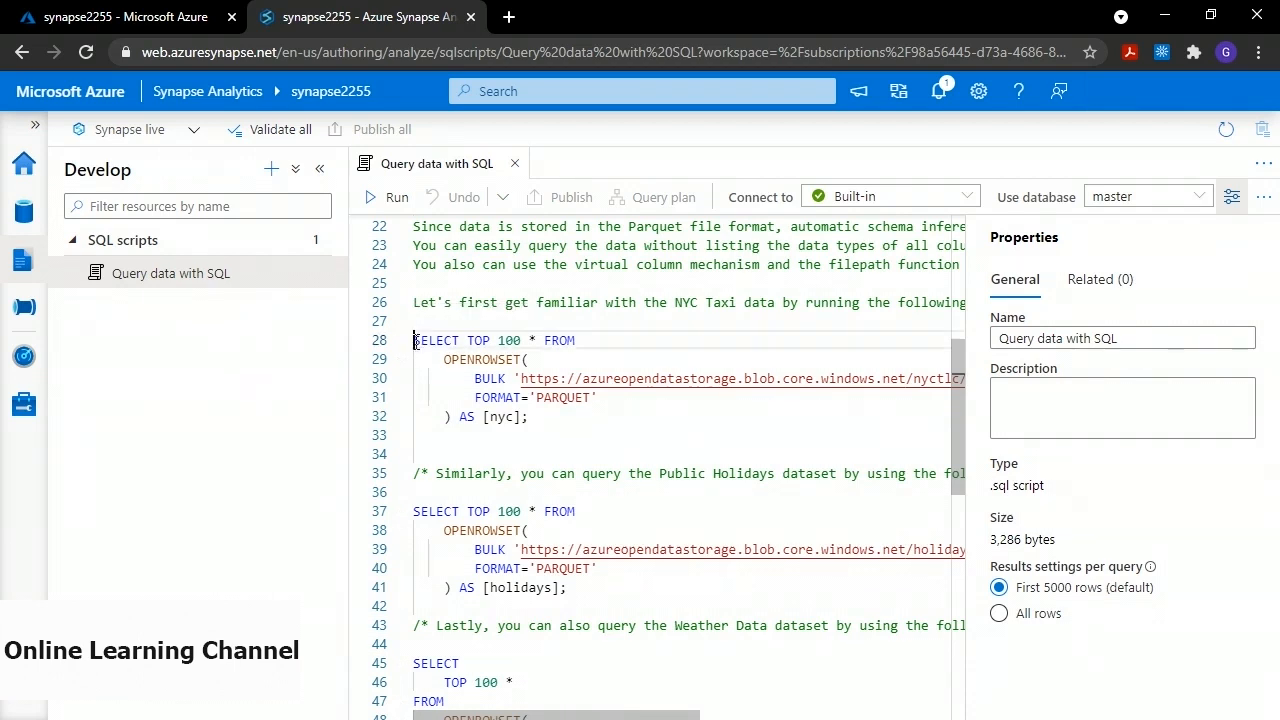
left_click_drag(415, 341, 553, 418)
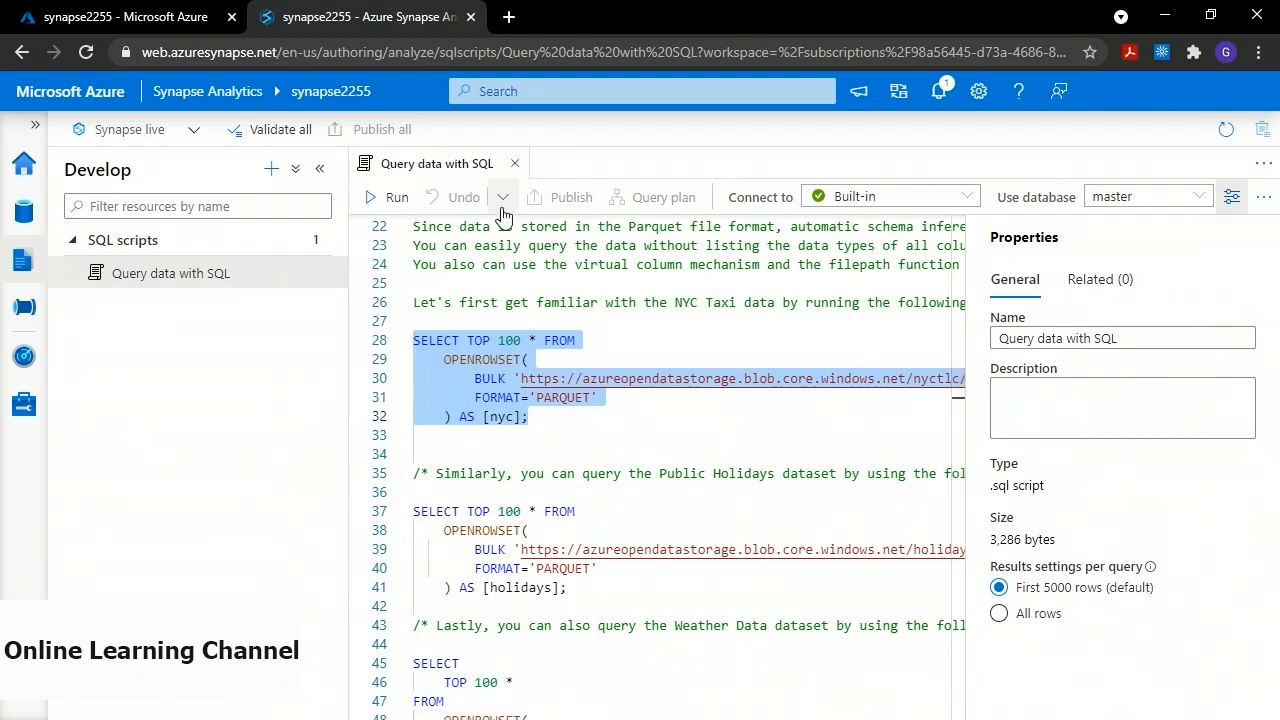
left_click(390, 197)
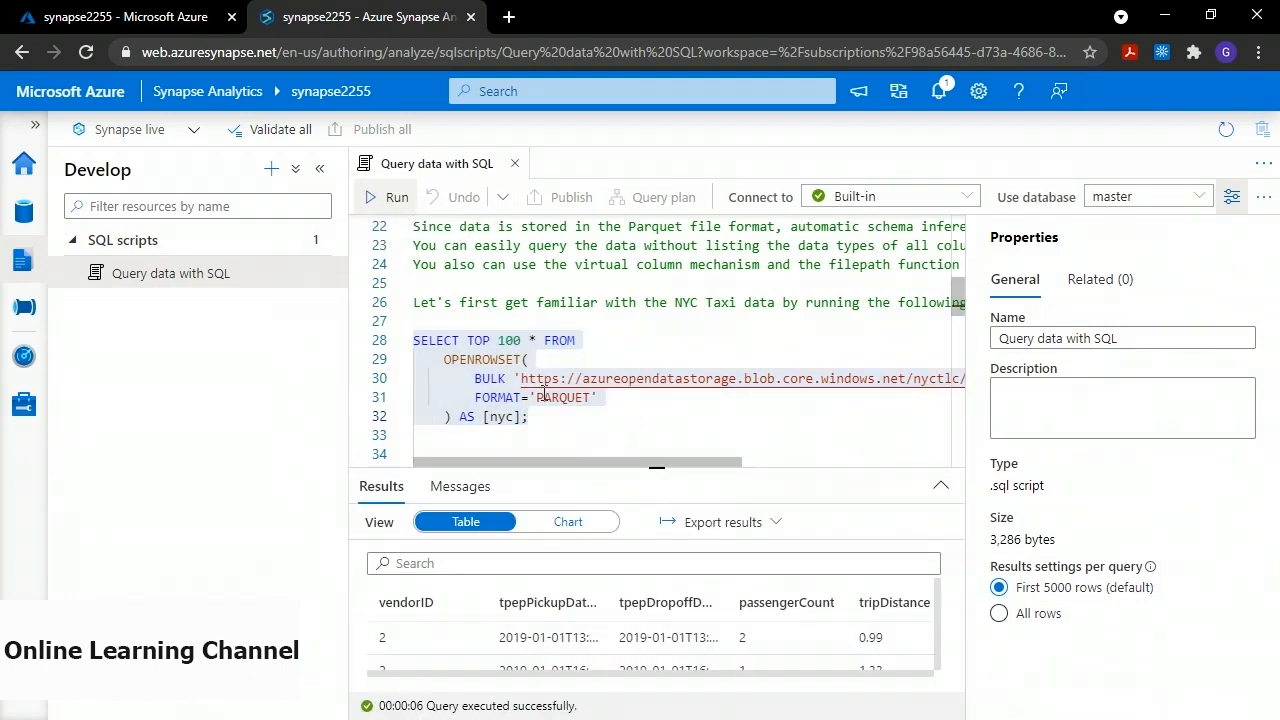
Enlarge the query results to examine the taxi rows, view them as a chart, and shrink the results area again
left_click_drag(587, 466, 579, 327)
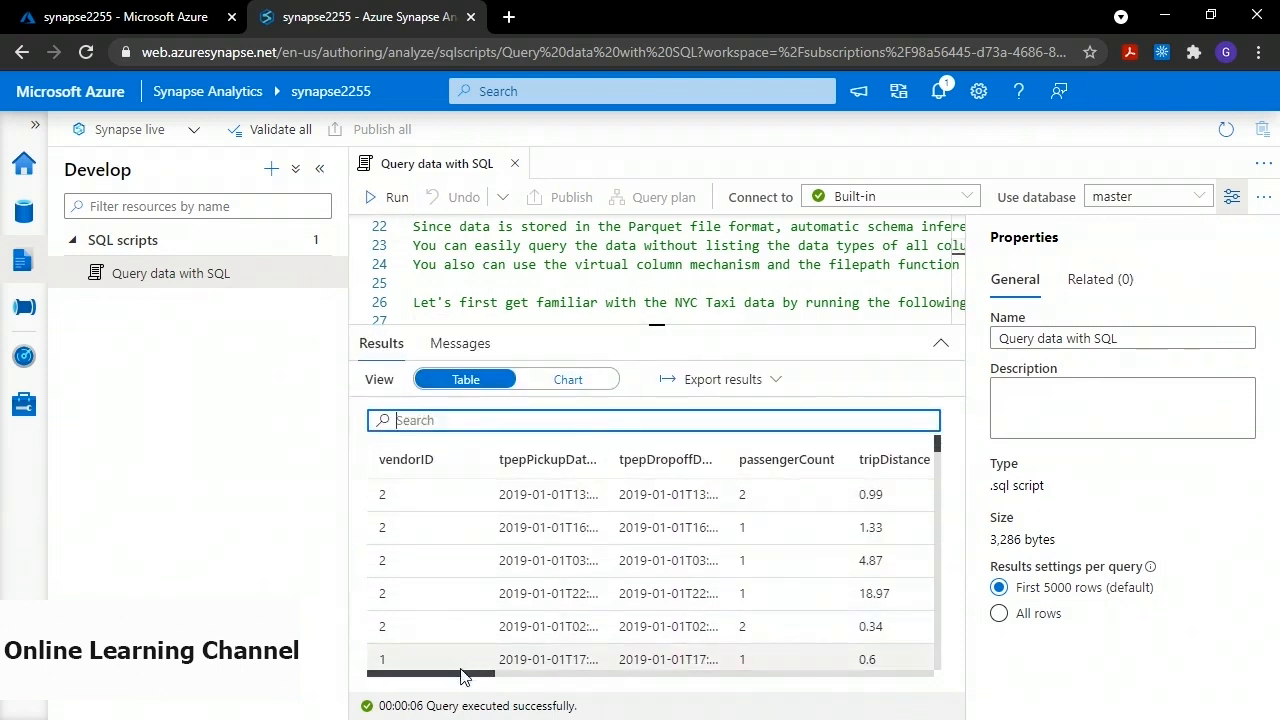
left_click_drag(477, 673, 434, 680)
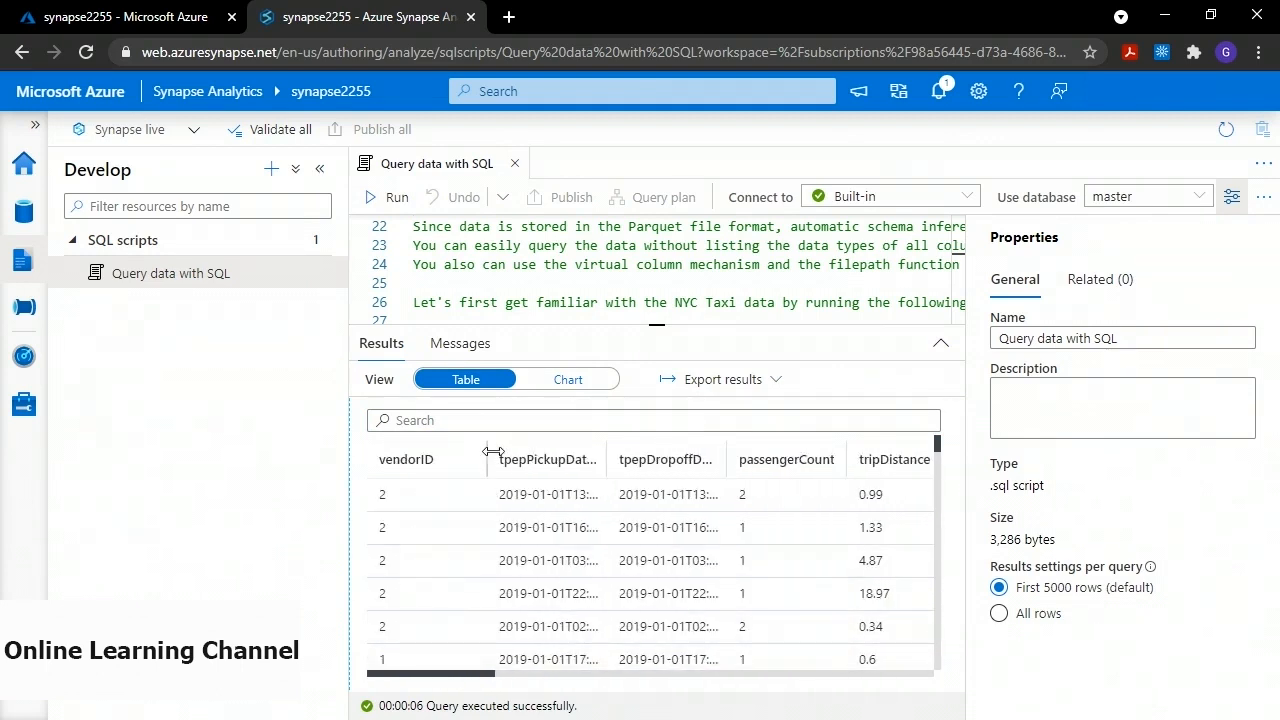
left_click(548, 382)
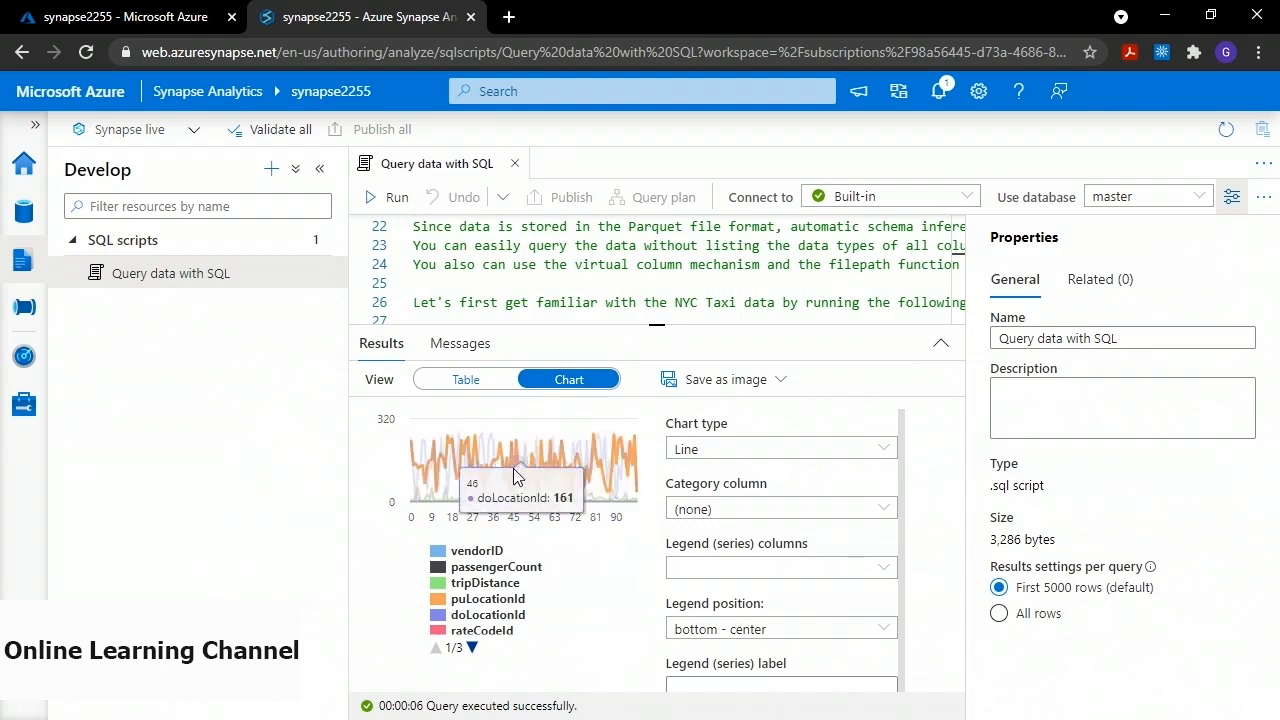
left_click_drag(486, 325, 486, 532)
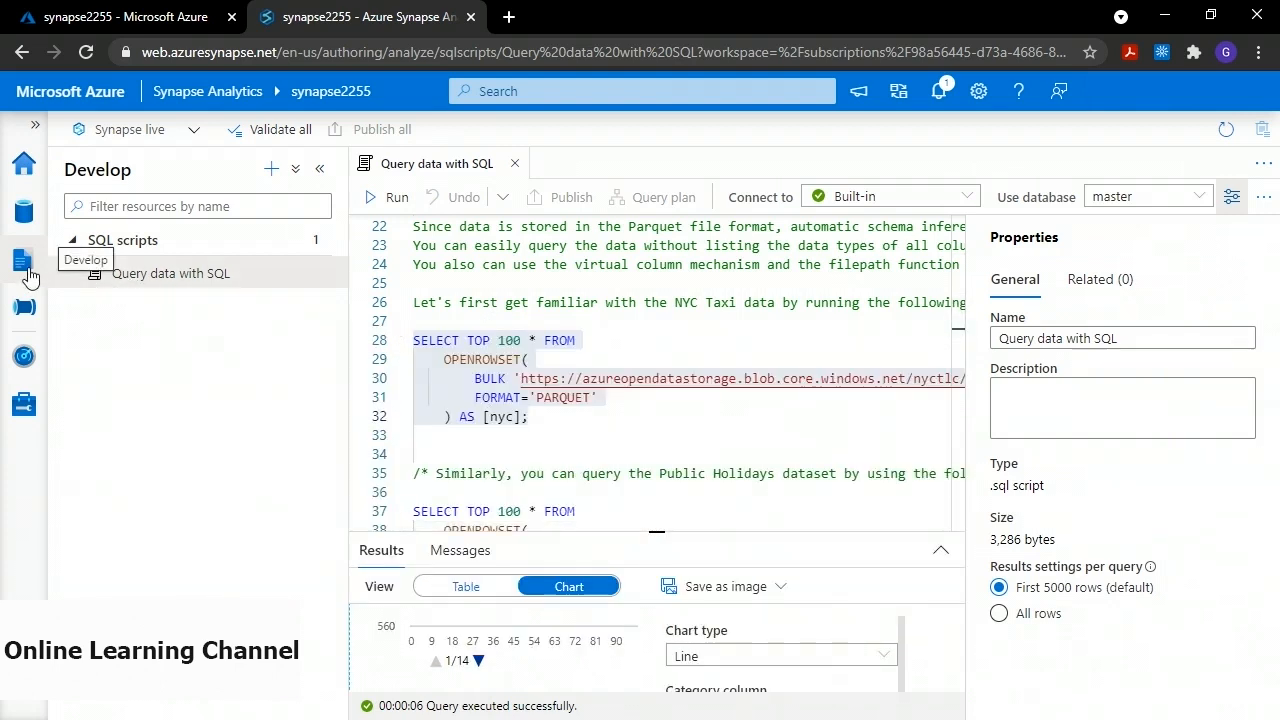
Preview the Bing COVID-19 Data dataset in the Knowledge center gallery and add it to the workspace
left_click(22, 165)
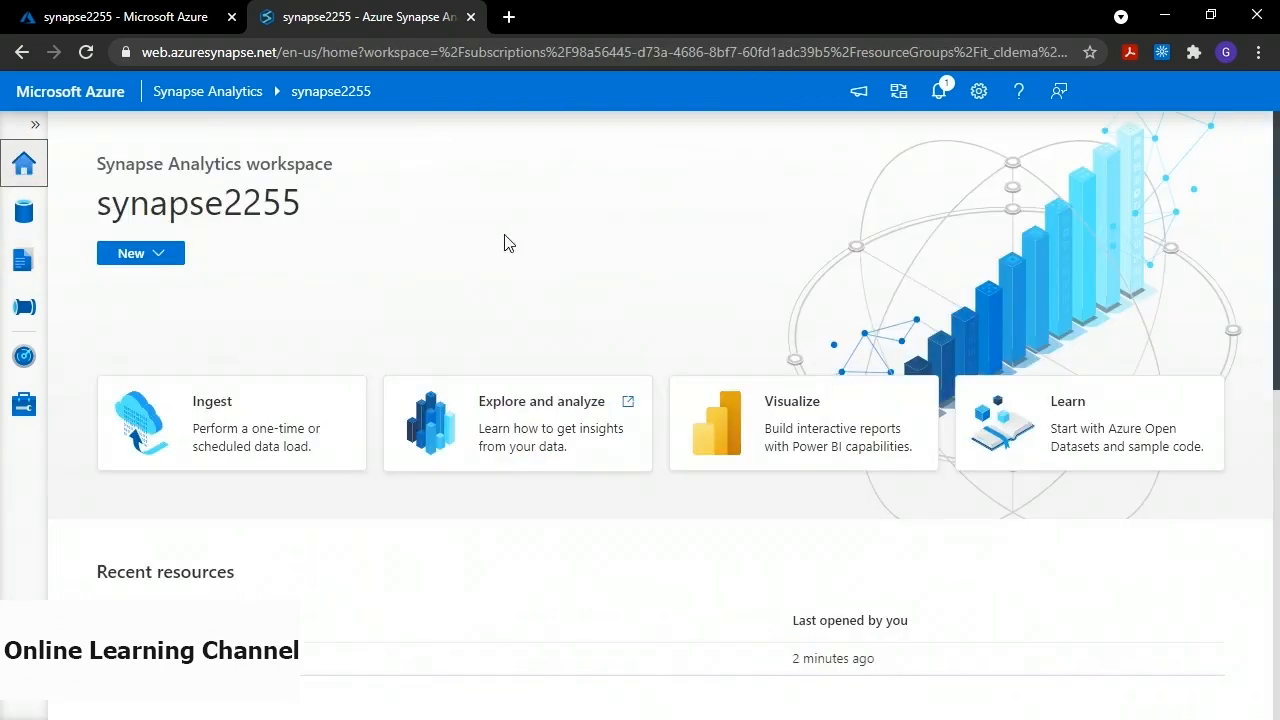
left_click(1081, 435)
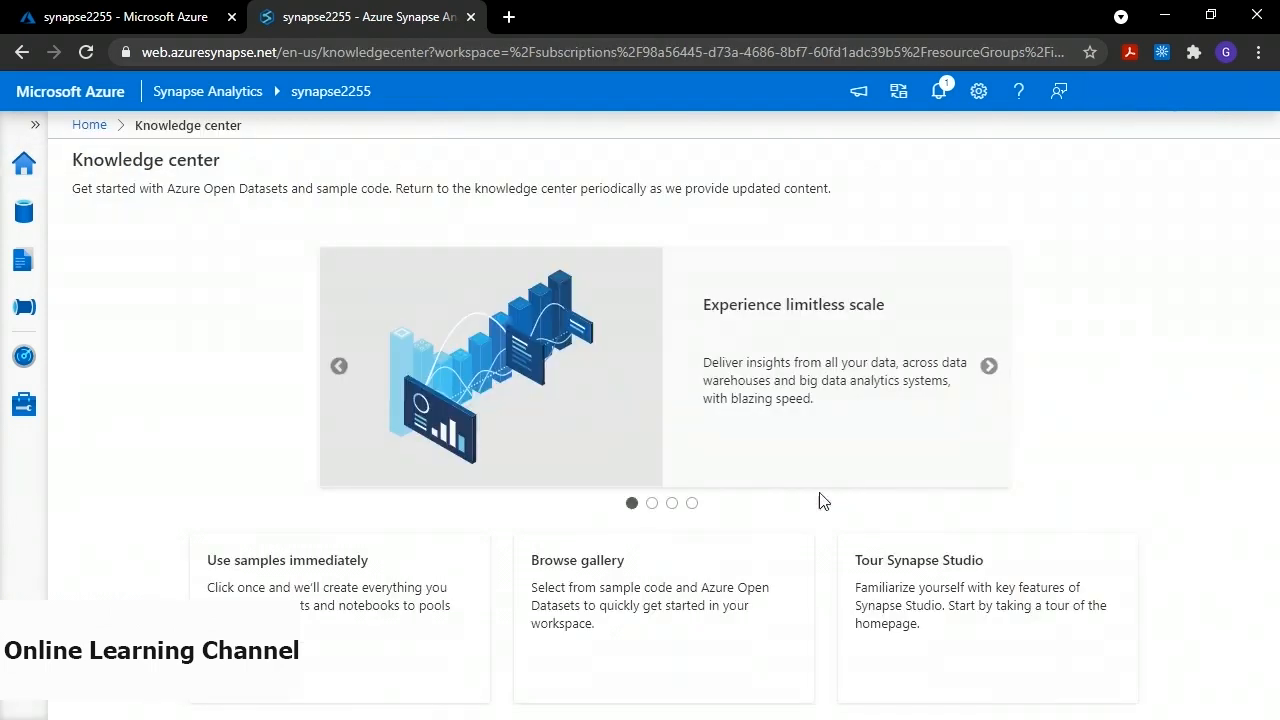
left_click(665, 605)
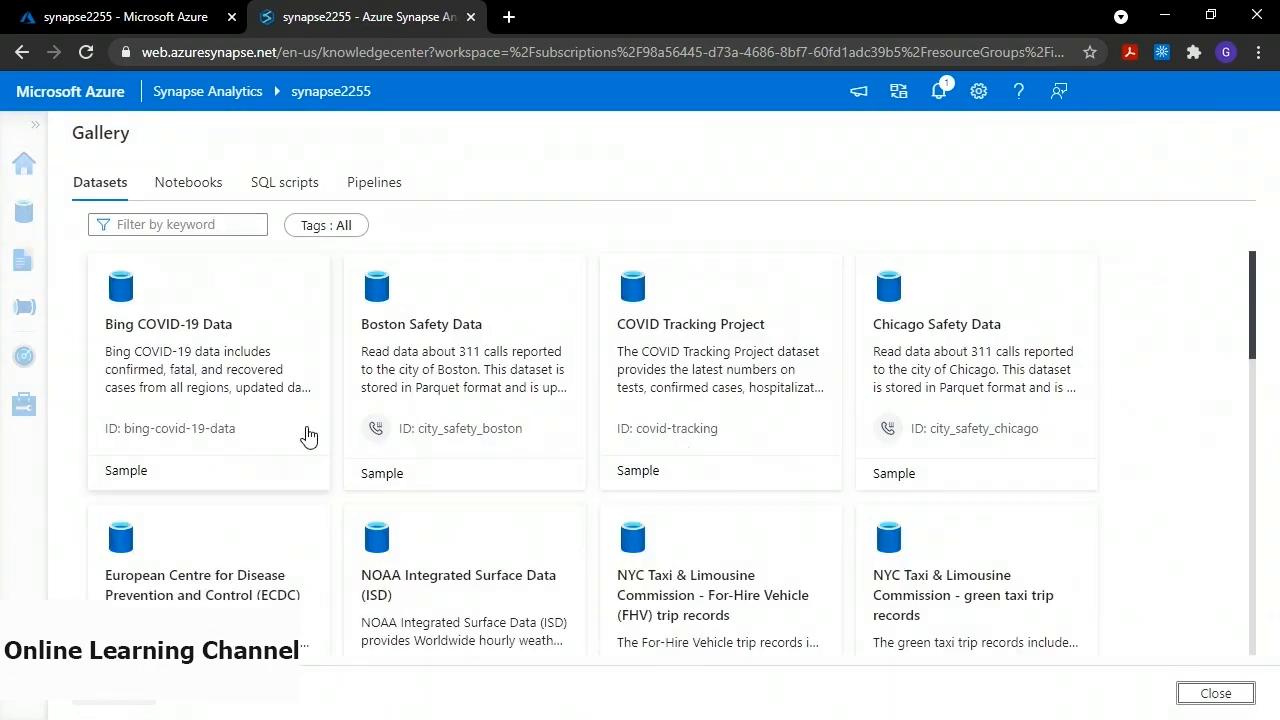
left_click(189, 372)
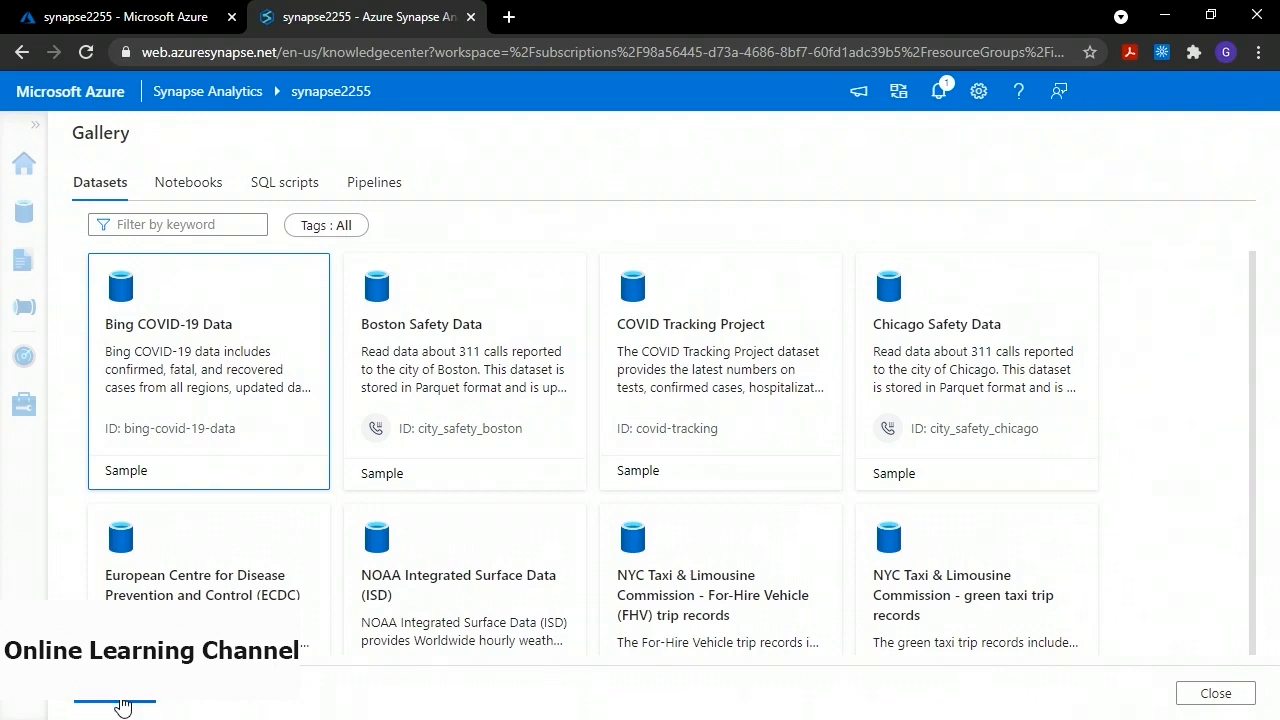
left_click(122, 706)
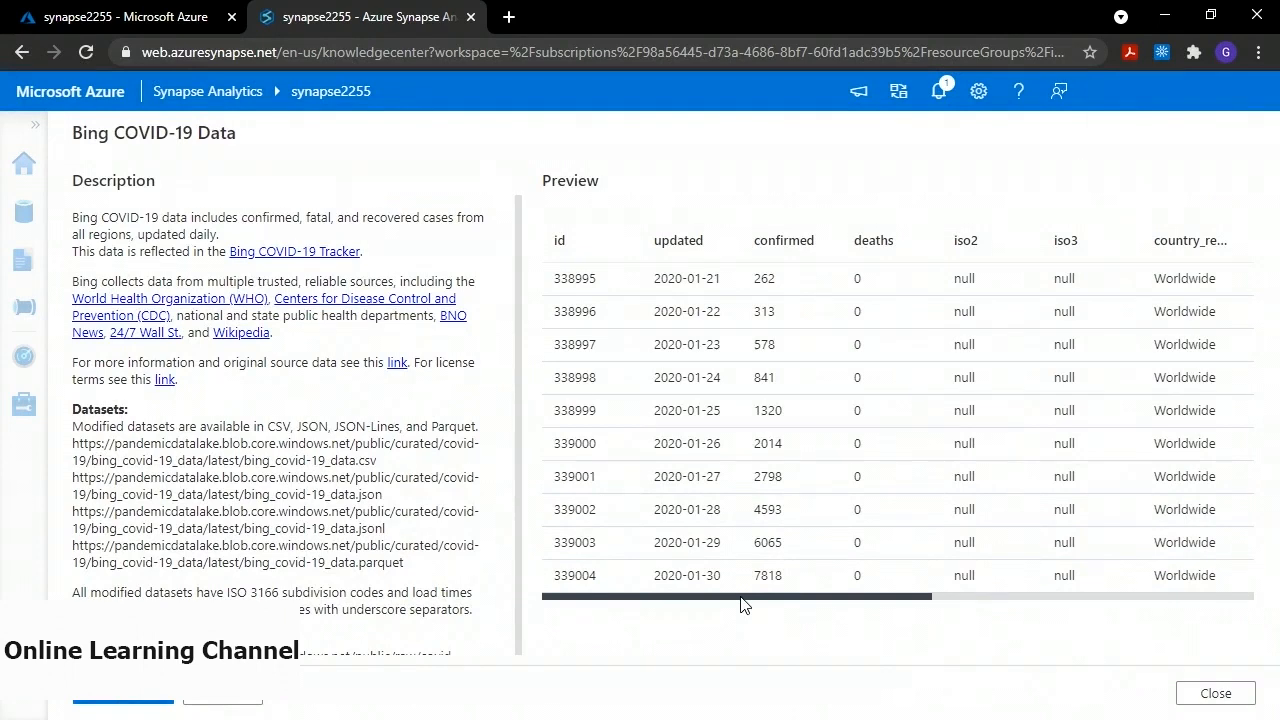
left_click_drag(741, 603, 800, 597)
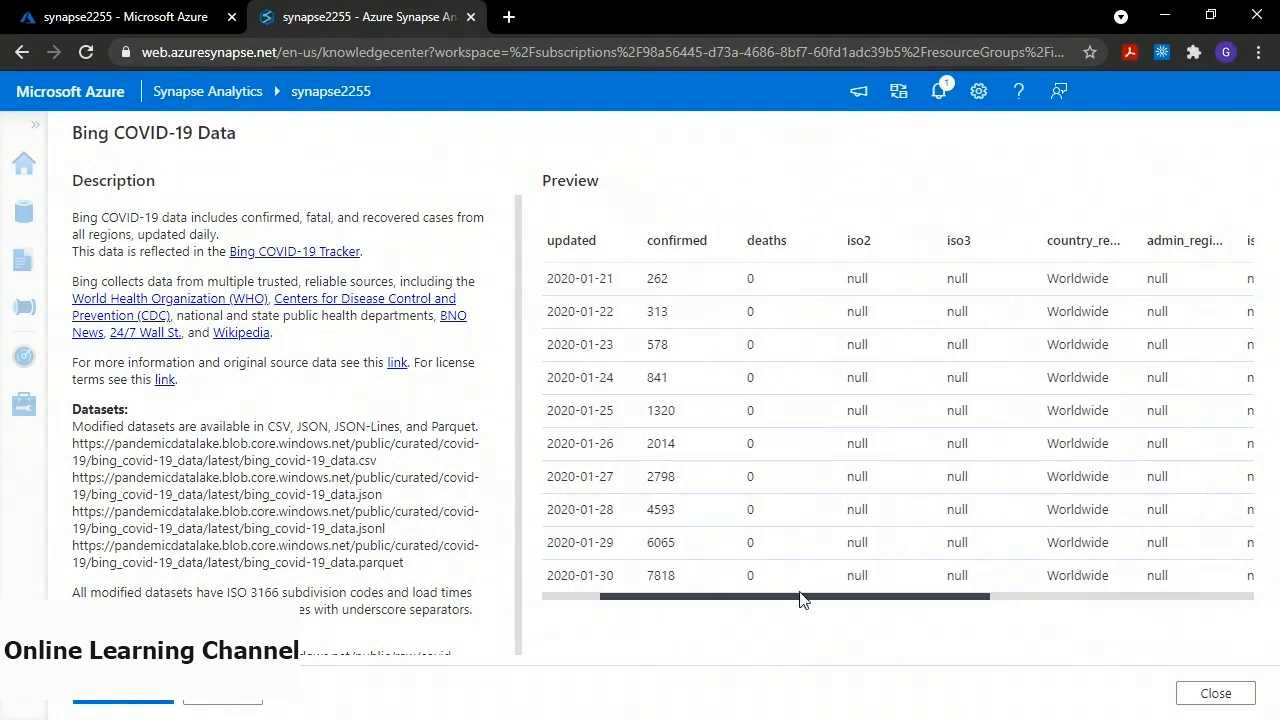
left_click(120, 703)
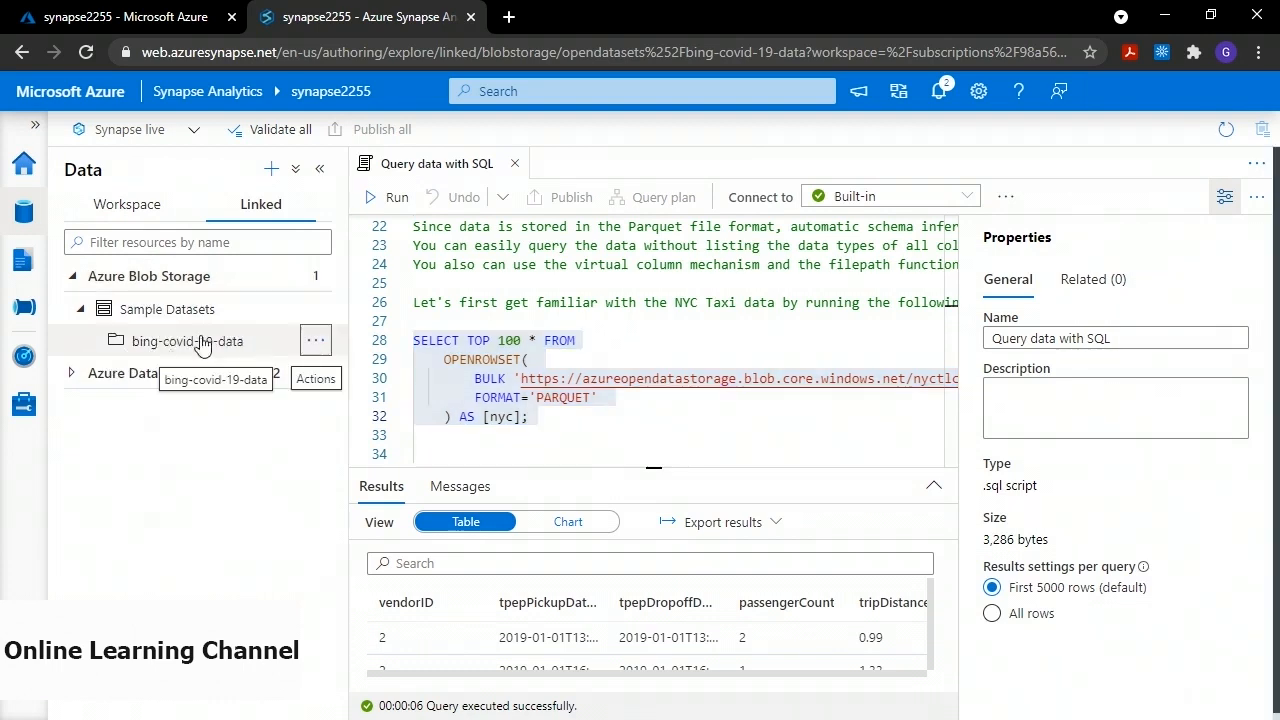
Generate a Select TOP 100 rows SQL script from the linked bing-covid-19-data dataset and run it
left_click(315, 343)
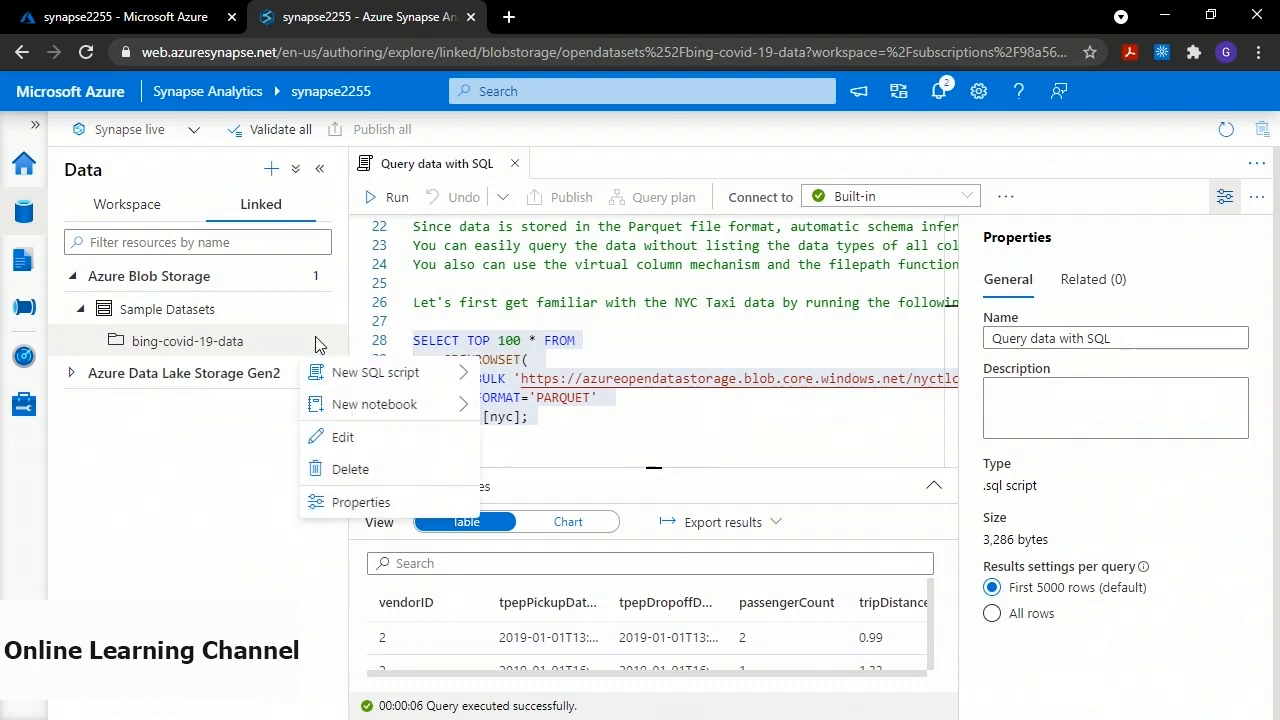
mouse_move(358, 380)
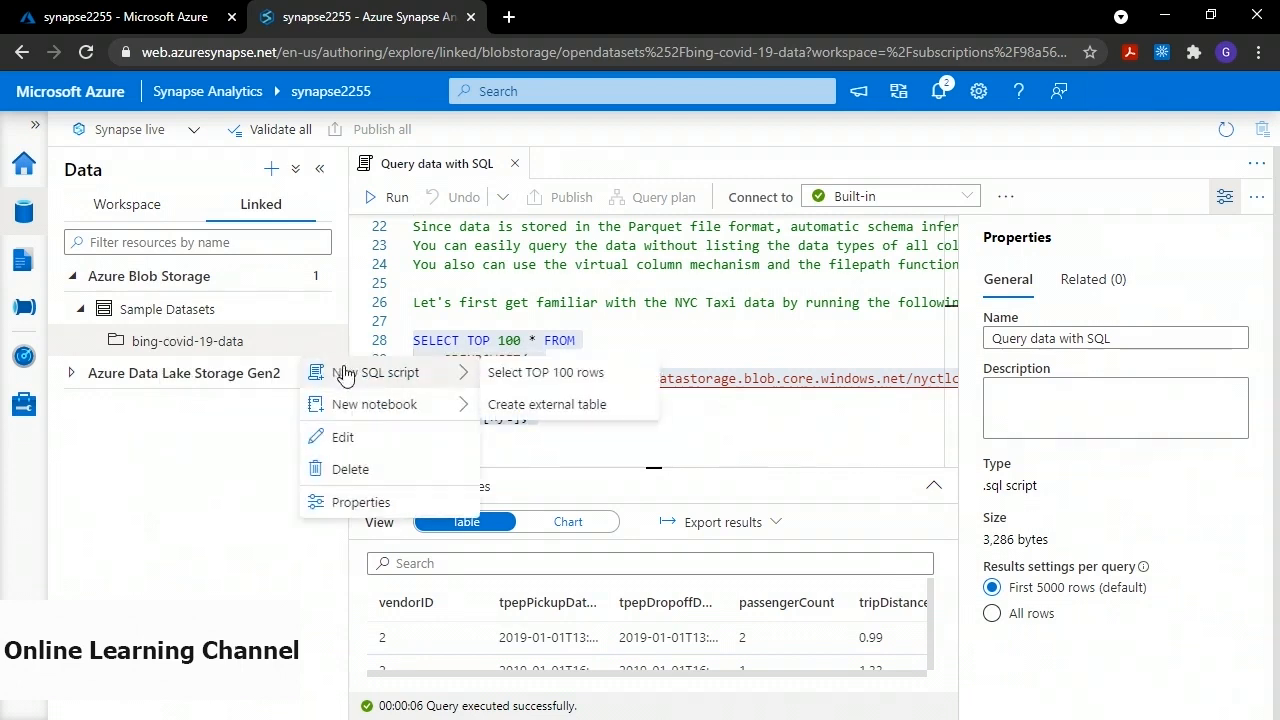
left_click(538, 376)
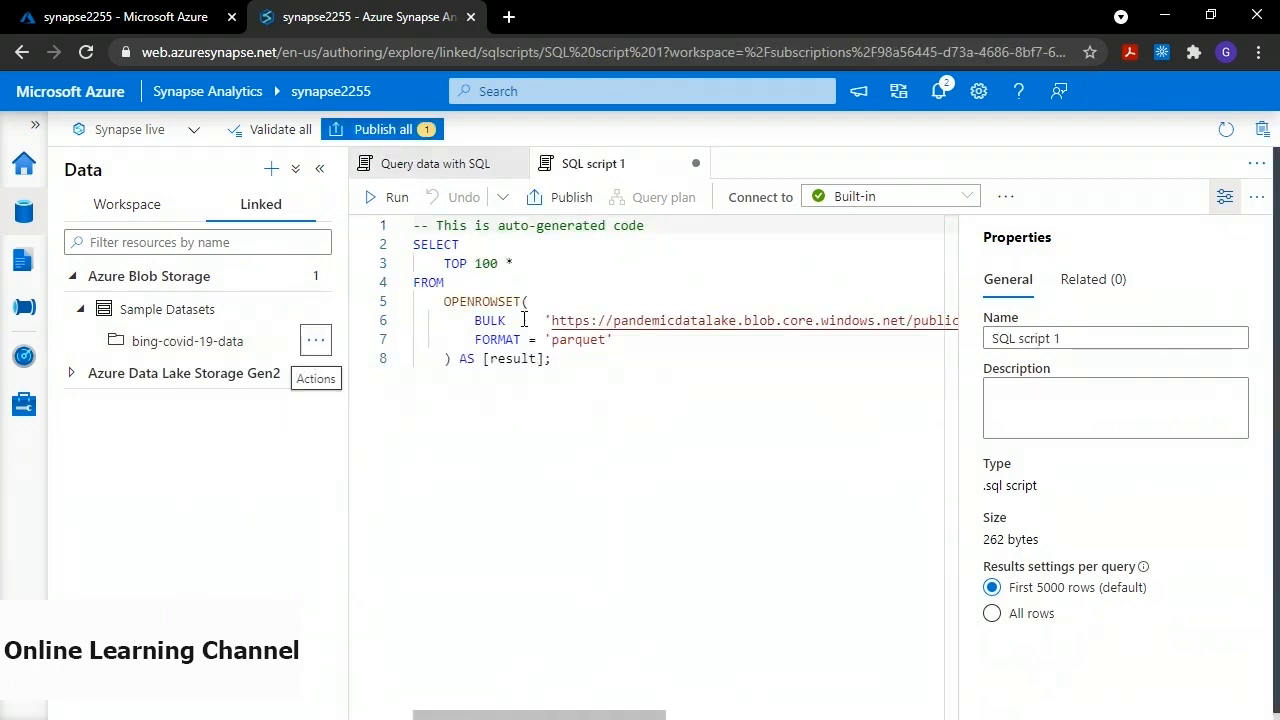
left_click(394, 202)
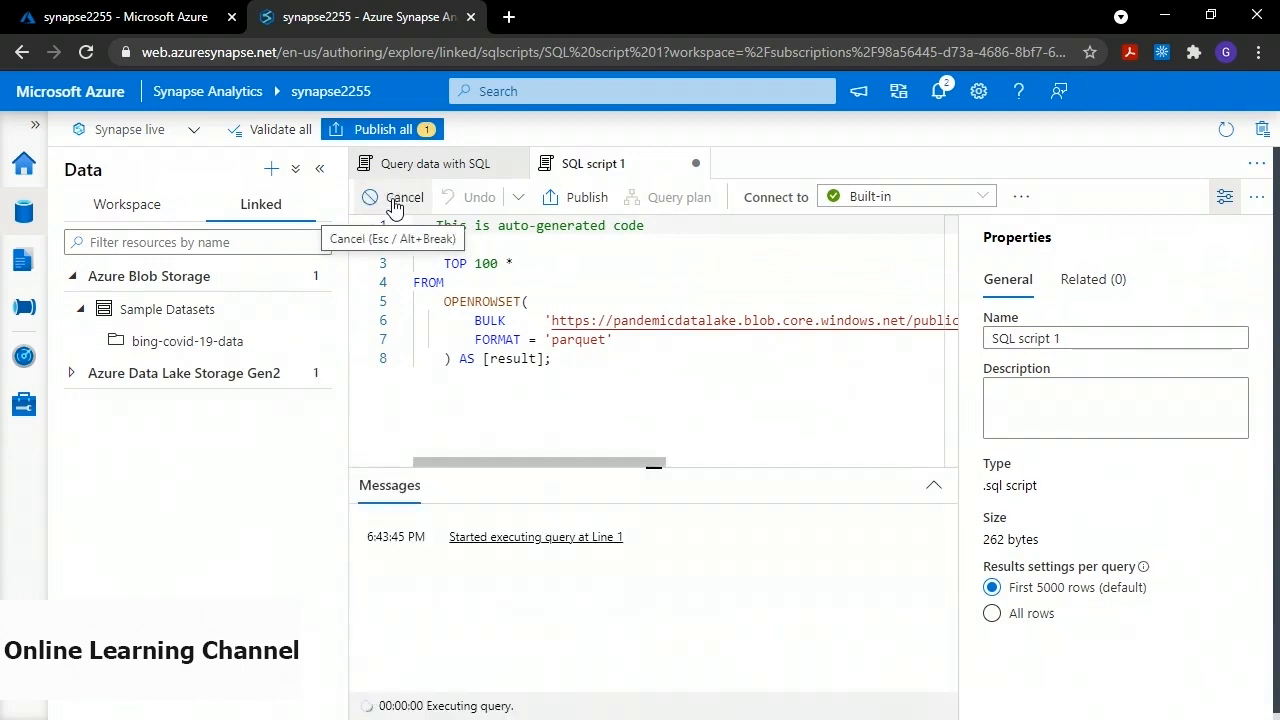
Enlarge the results area to examine the COVID-19 rows as a table and chart, then shrink it to reveal the script
left_click_drag(551, 465, 521, 290)
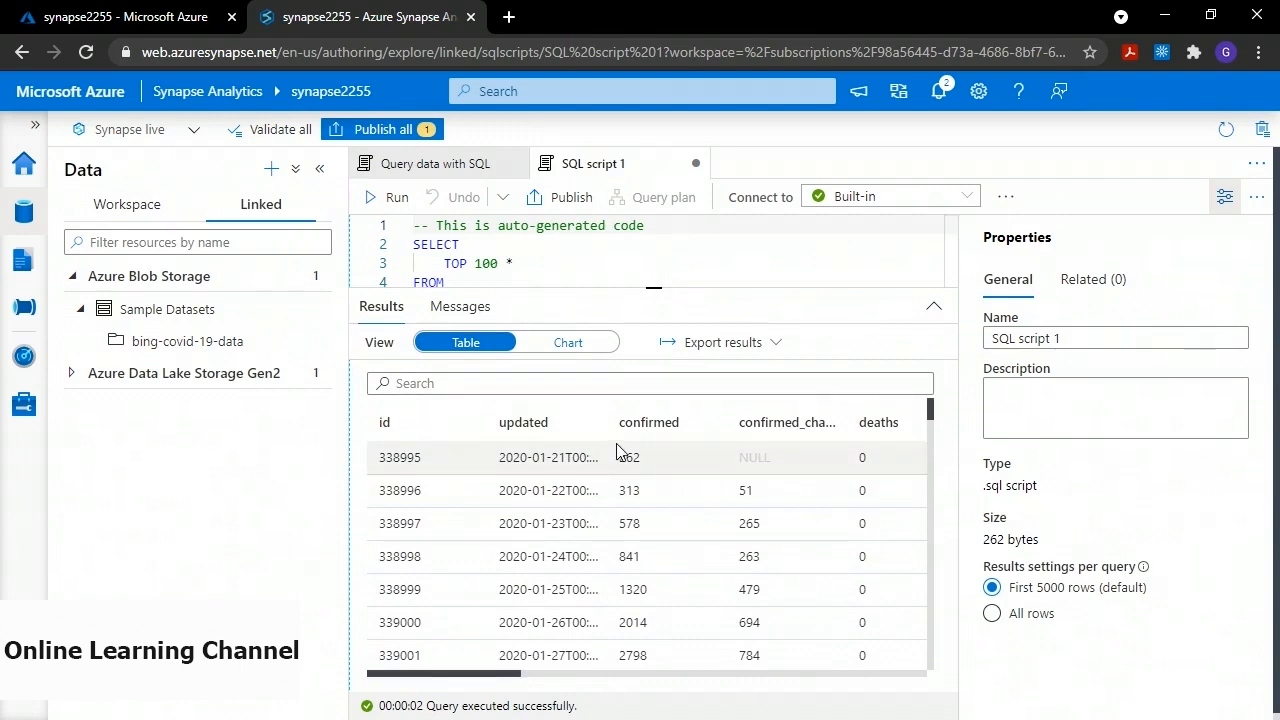
left_click(568, 345)
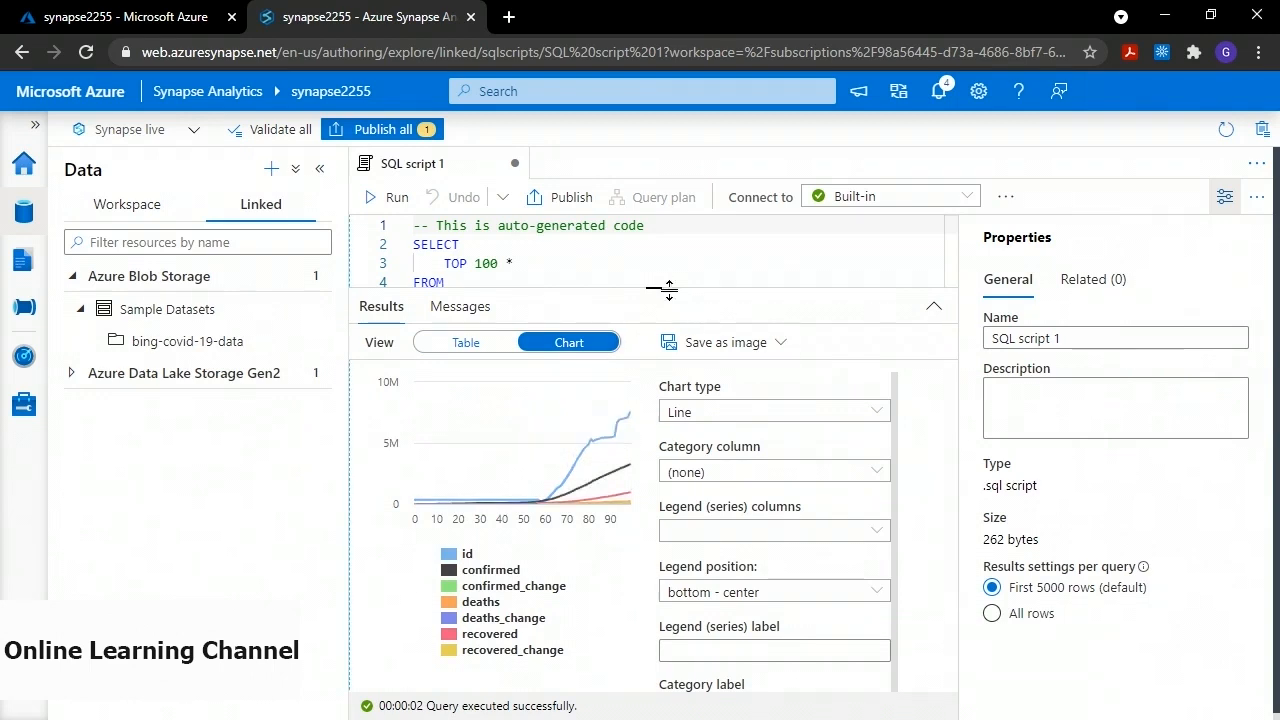
left_click_drag(666, 289, 657, 588)
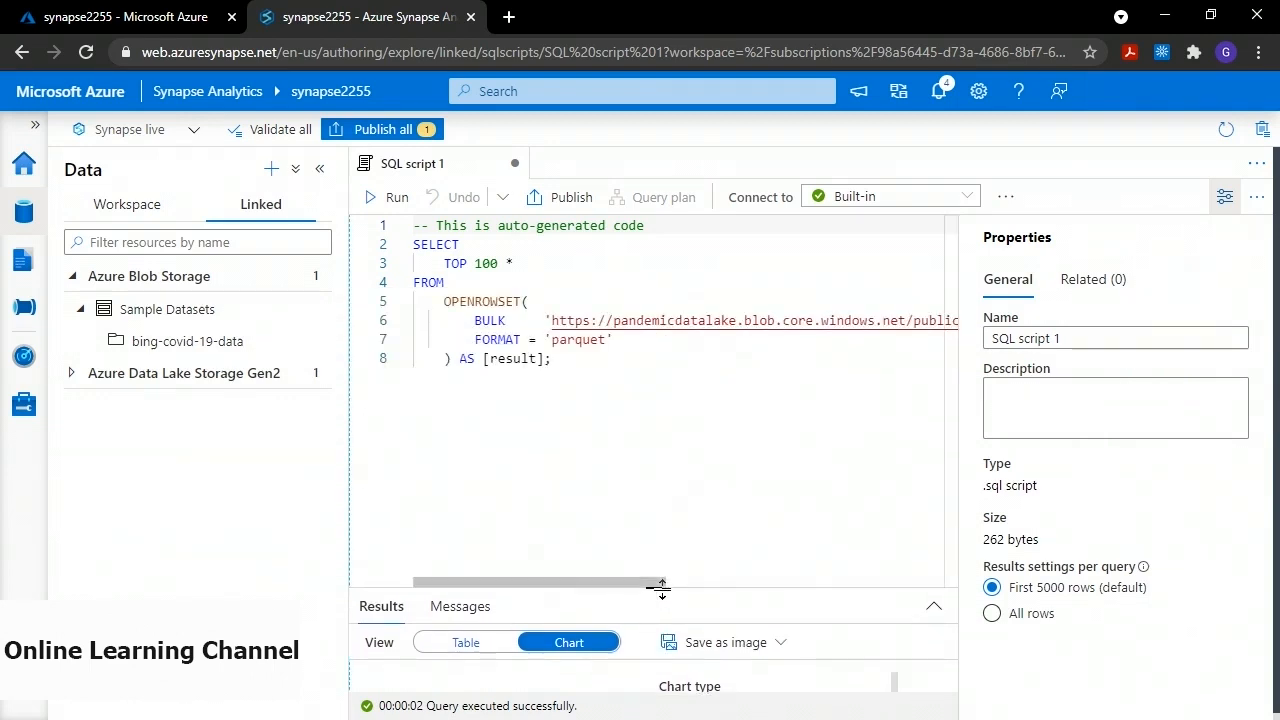
Replace the script with a query selecting all columns where country_region is 'Worldwide', and run it
key("ctrl+a")
key("ctrl+v")
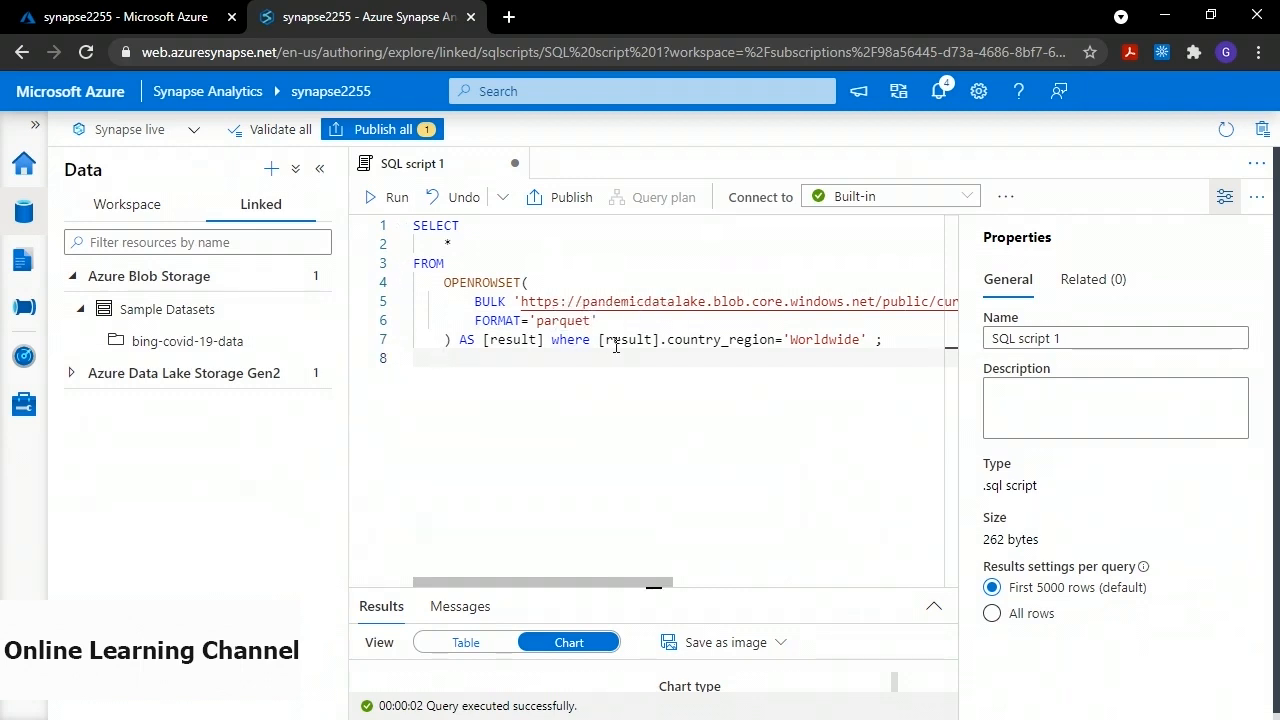
left_click(388, 199)
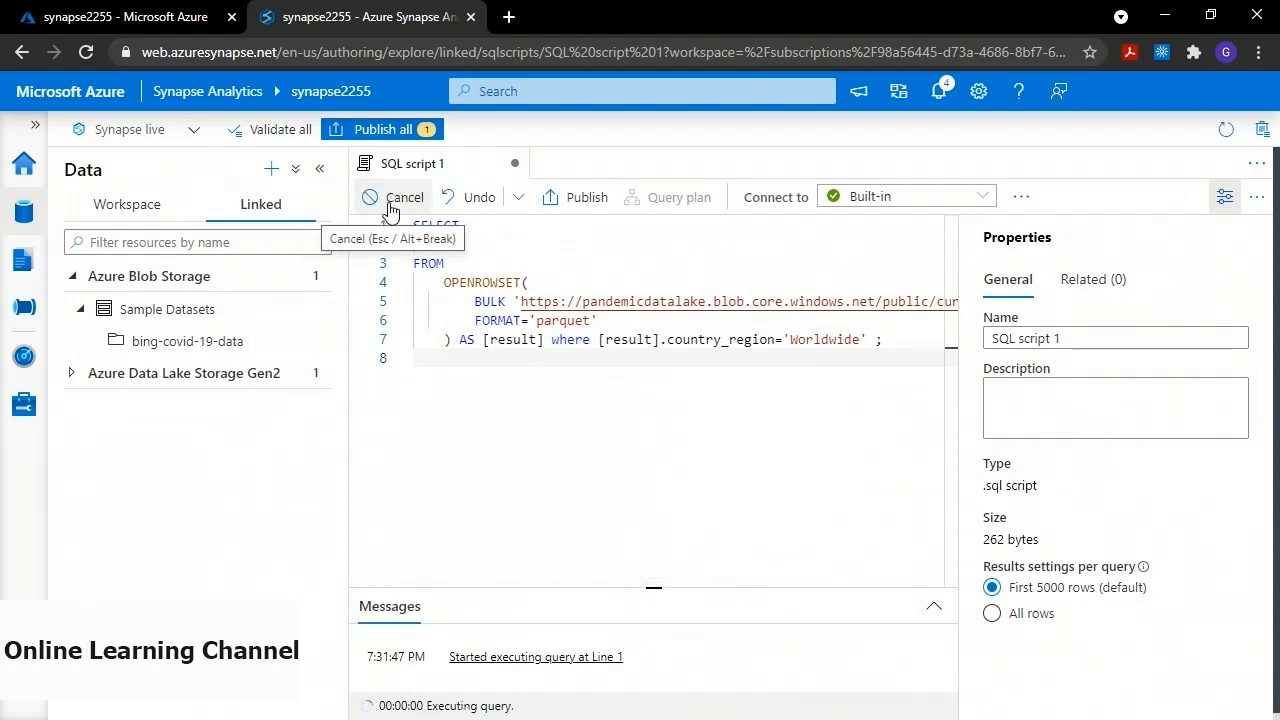
Maximize the results chart and hide every series except confirmed and recovered to inspect the values along their curves
left_click(931, 607)
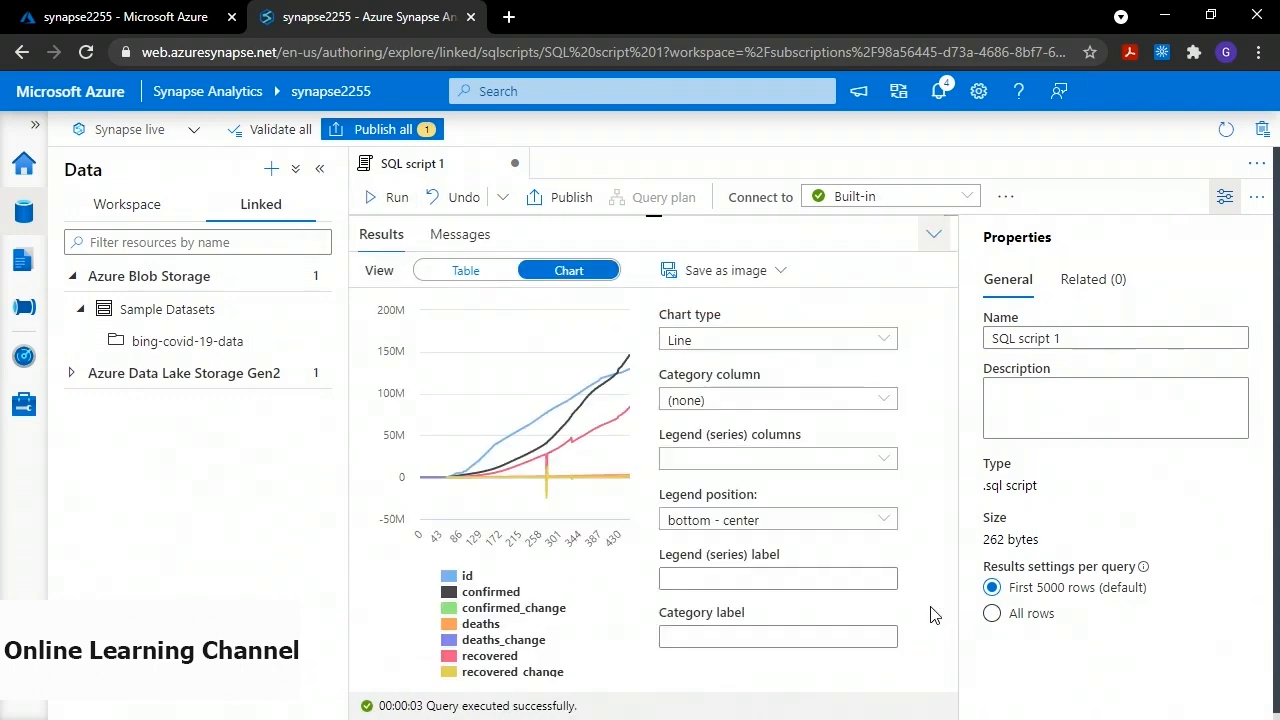
left_click(452, 580)
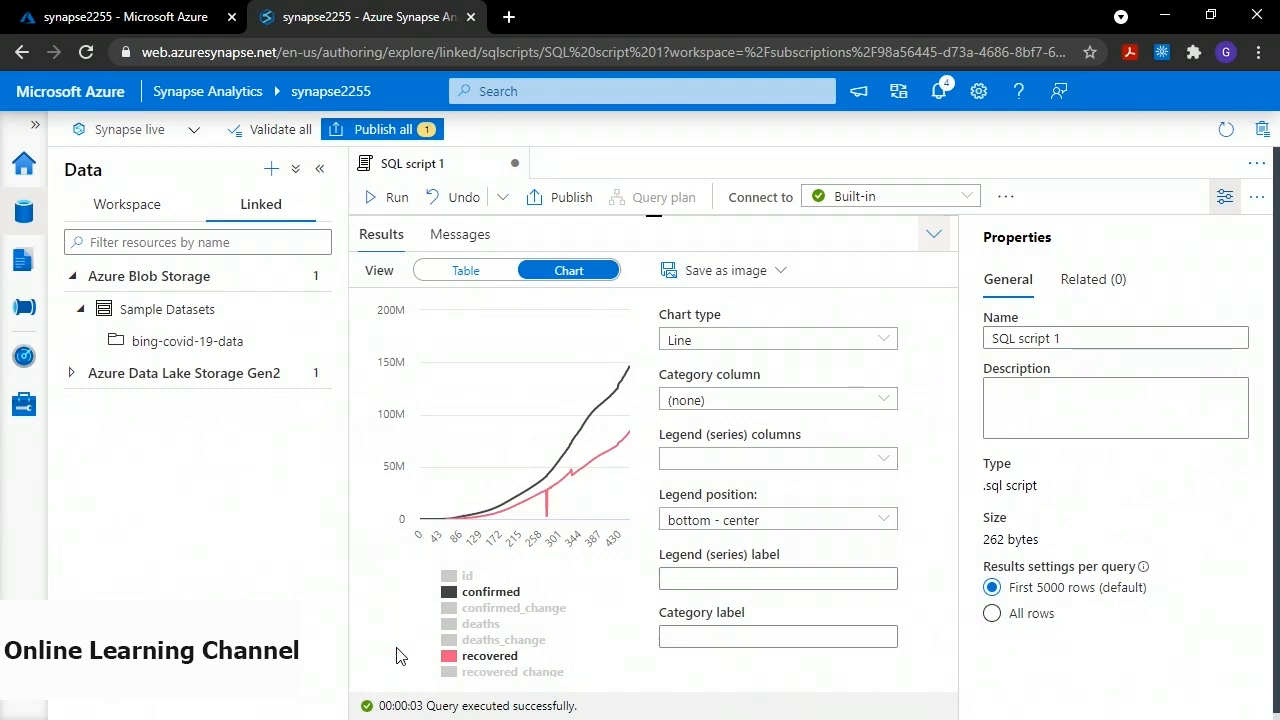
mouse_move(545, 495)
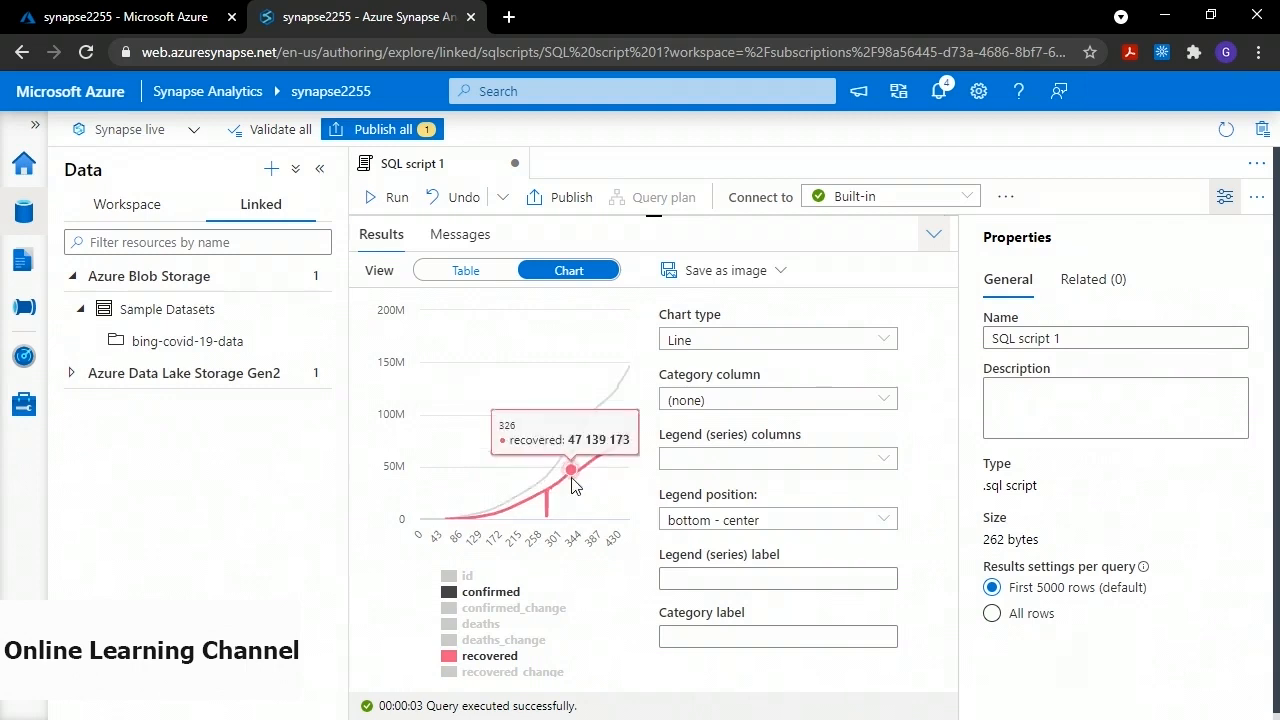